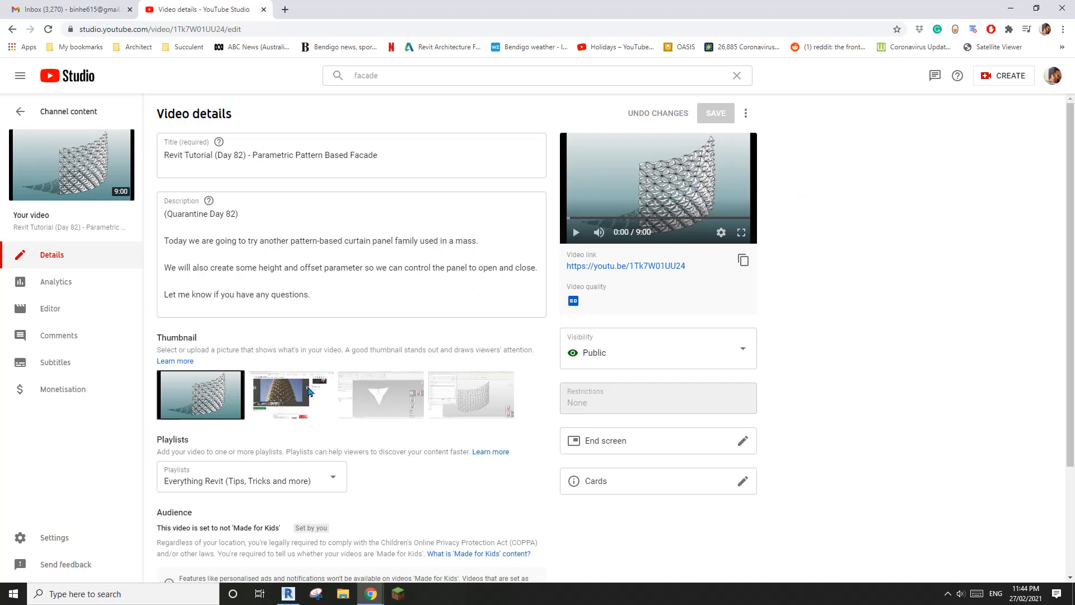
Step: Switch from Chrome back to Revit, showing the mass family 20210227.rfa
left_click(291, 598)
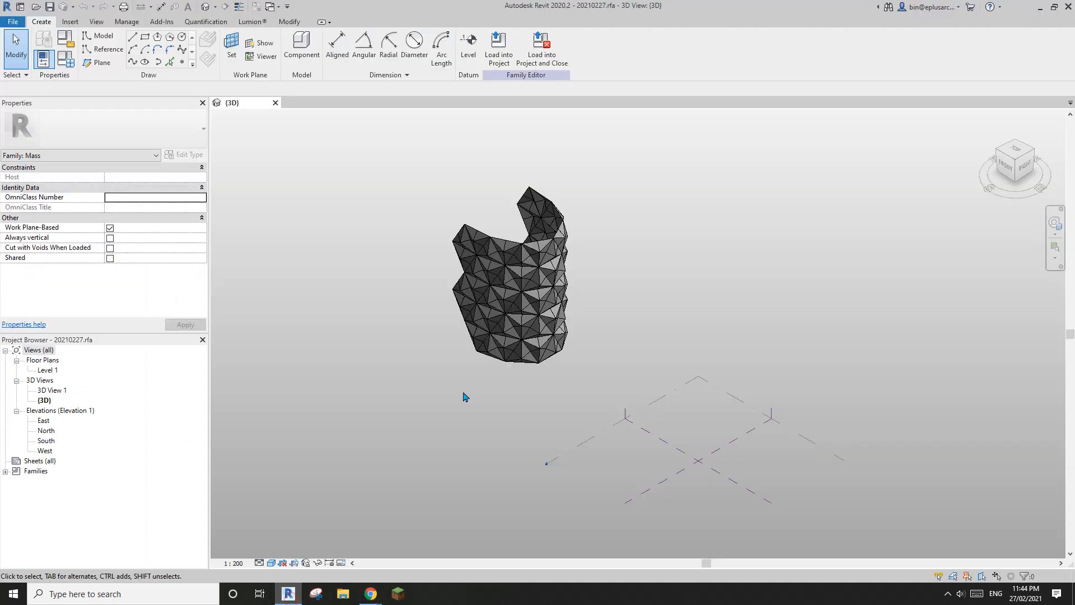
Step: Orbit around the faceted mass, selecting and then clearing its divided surface
middle_click_drag(575, 362, 830, 351, "shift")
scroll(830, 351, "up", 1)
left_click(739, 320)
middle_click_drag(740, 322, 539, 340)
scroll(539, 340, "up", 3)
key("Escape")
middle_click_drag(661, 342, 561, 334, "shift")
left_click(561, 331)
middle_click_drag(413, 312, 470, 336, "shift")
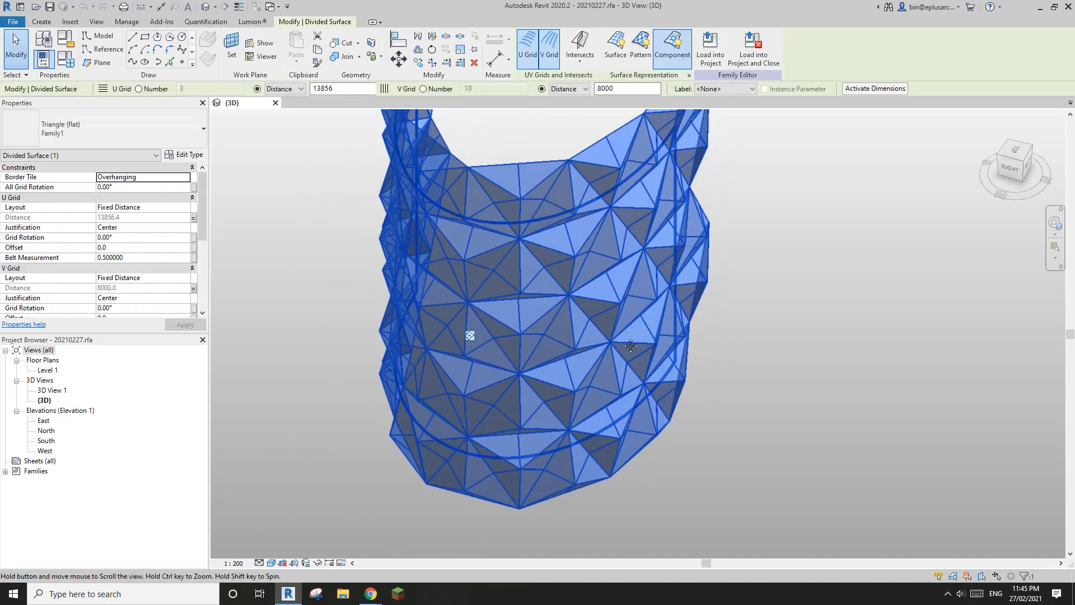
key("Escape")
scroll(615, 323, "up", 3)
Step: Tab-select one triangular curtain panel and orbit around it
key("Tab")
left_click(611, 304)
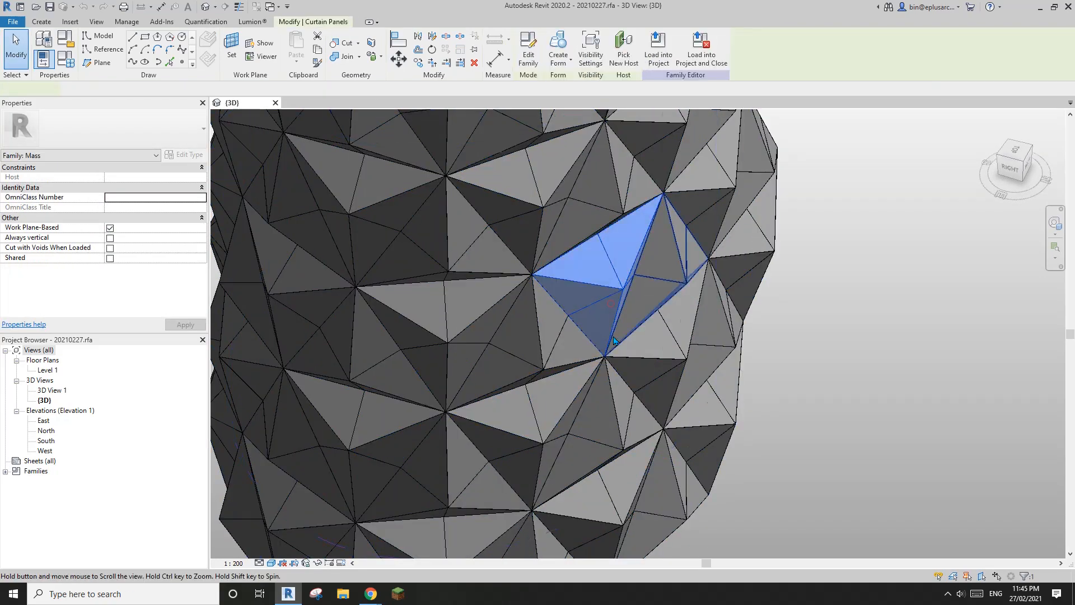
middle_click_drag(652, 348, 518, 368, "shift")
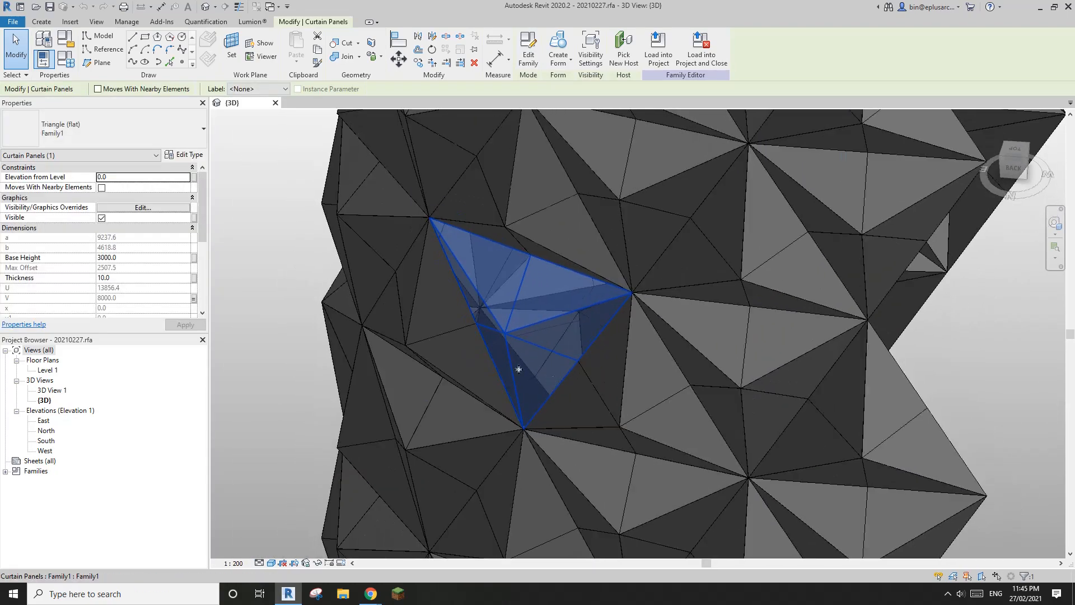
scroll(176, 280, "down", 5)
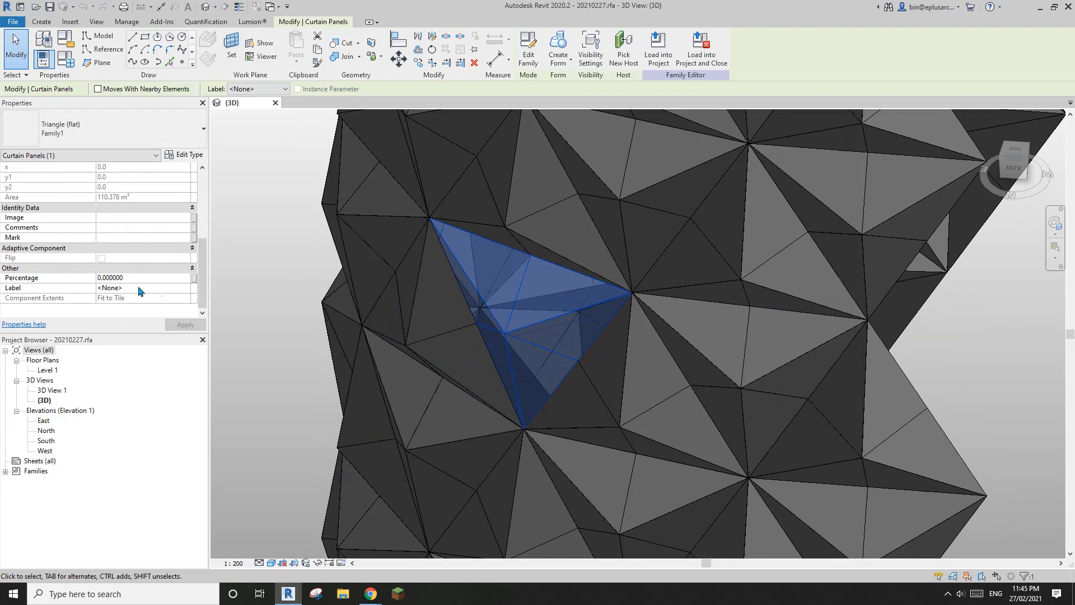
middle_click_drag(385, 315, 518, 285, "shift")
scroll(518, 306, "up", 3)
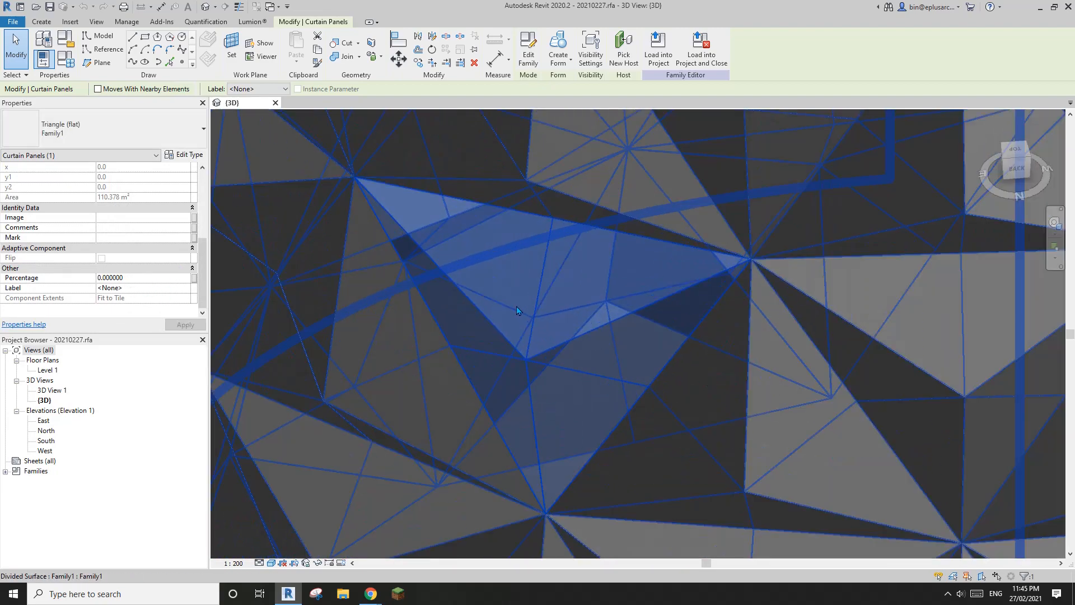
Step: Tab-select a different triangular panel and scroll its Properties down to Percentage
key("Escape")
scroll(687, 360, "down", 5)
middle_click_drag(775, 371, 616, 333)
key("Tab")
left_click(619, 347)
scroll(593, 278, "up", 4)
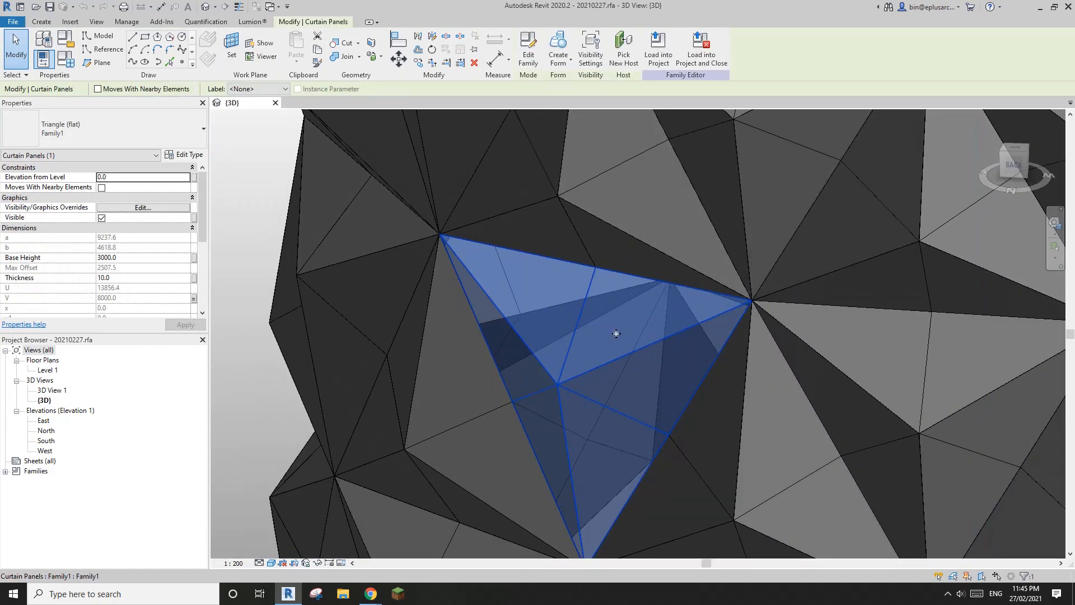
middle_click_drag(630, 401, 565, 364, "shift")
scroll(135, 297, "down", 4)
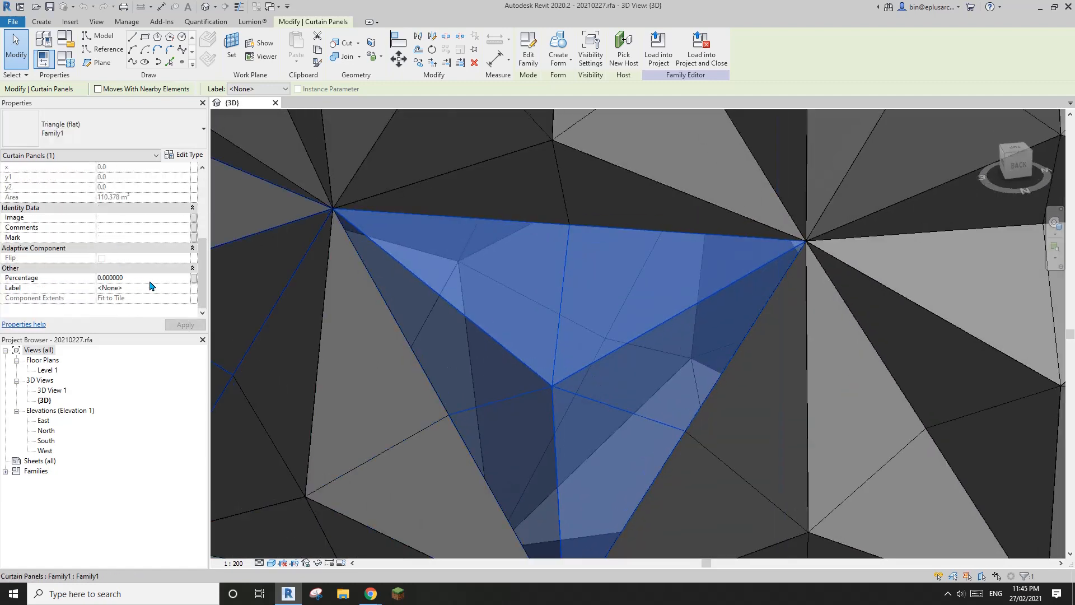
Step: Set the panel's Percentage to 60 and orbit to inspect the folded panel
left_click(149, 279)
type("60")
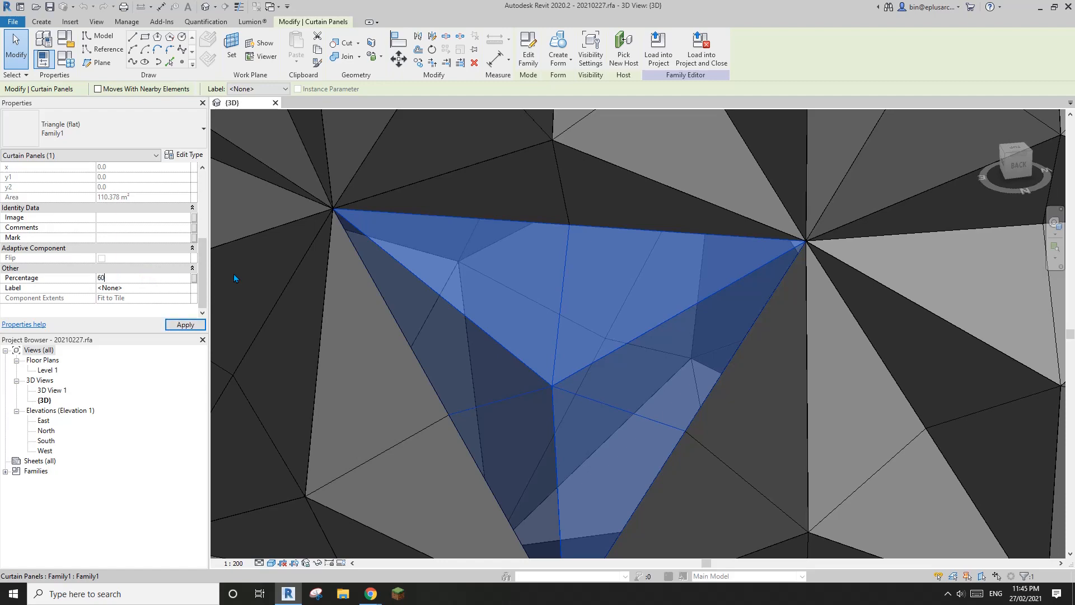
mouse_move(476, 303)
middle_mouse_down("shift")
mouse_move(473, 406)
mouse_move(456, 348)
mouse_move(476, 286)
middle_mouse_up("shift")
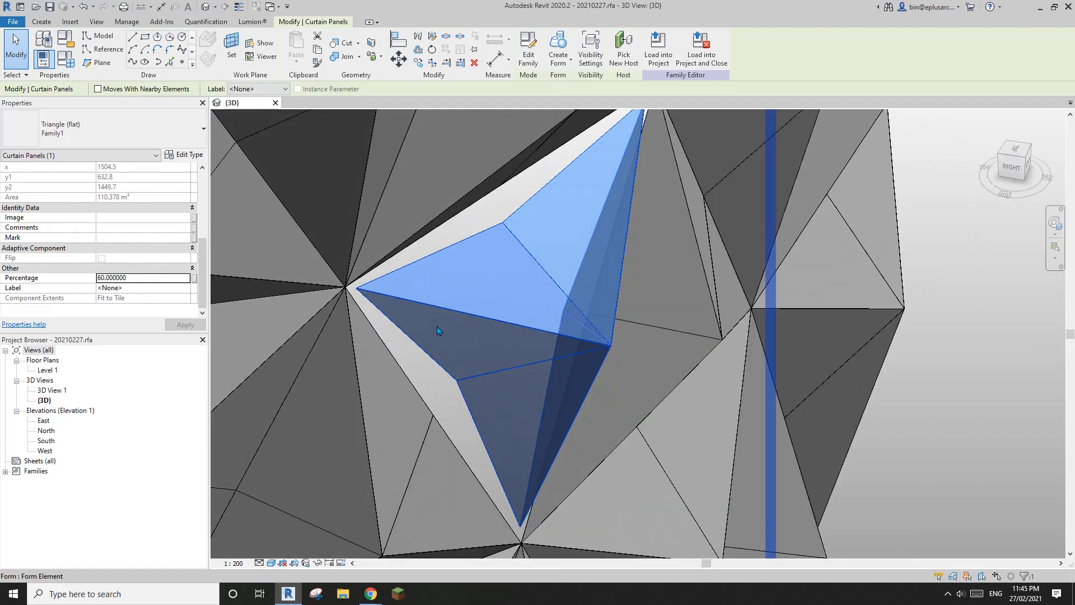
scroll(638, 338, "up", 1)
middle_click_drag(582, 330, 545, 329, "shift")
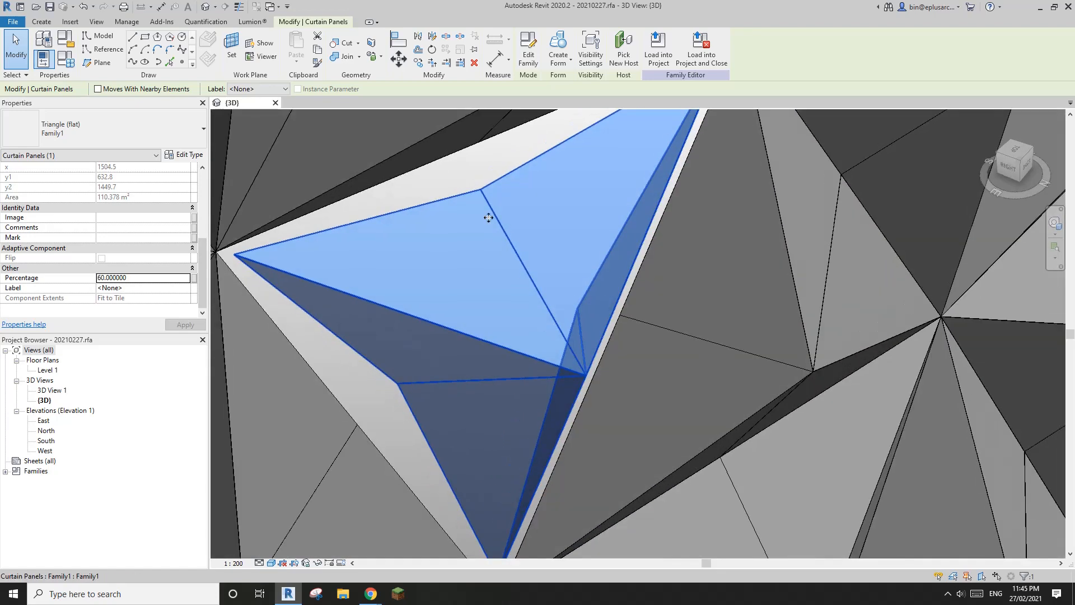
scroll(553, 347, "down", 3)
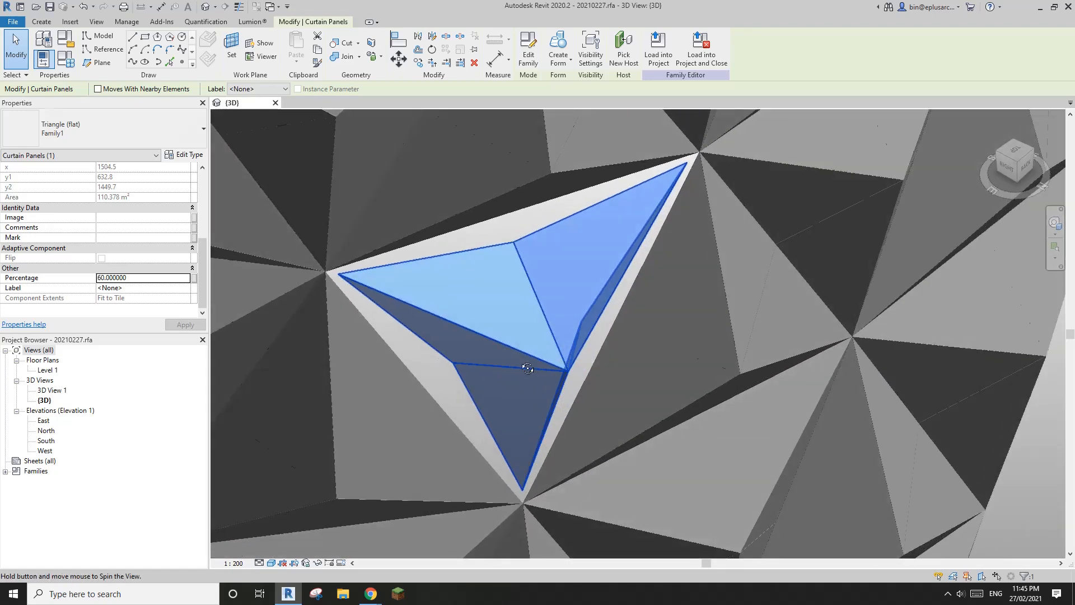
Step: Raise the Percentage to 90 and orbit around the deeper pointed apex
left_click(157, 277)
type("90")
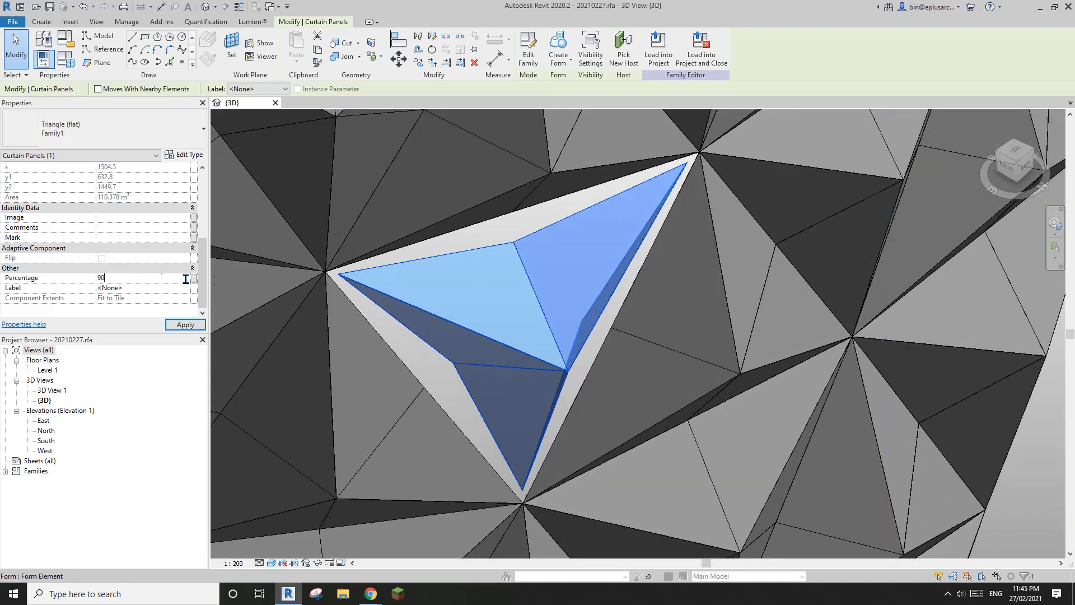
middle_click_drag(480, 314, 511, 307, "shift")
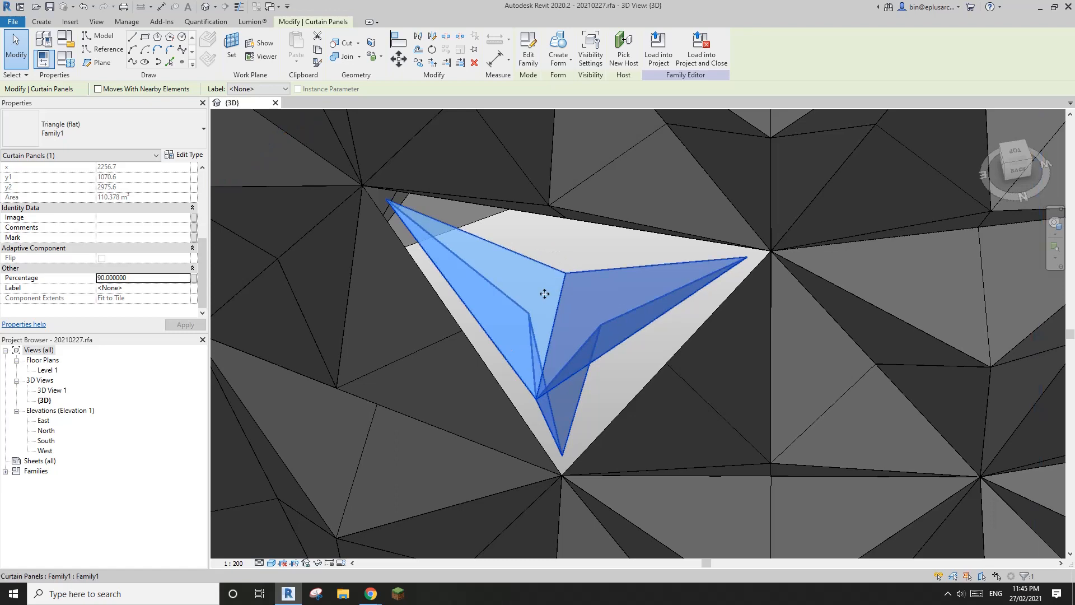
middle_click_drag(545, 292, 778, 213, "shift")
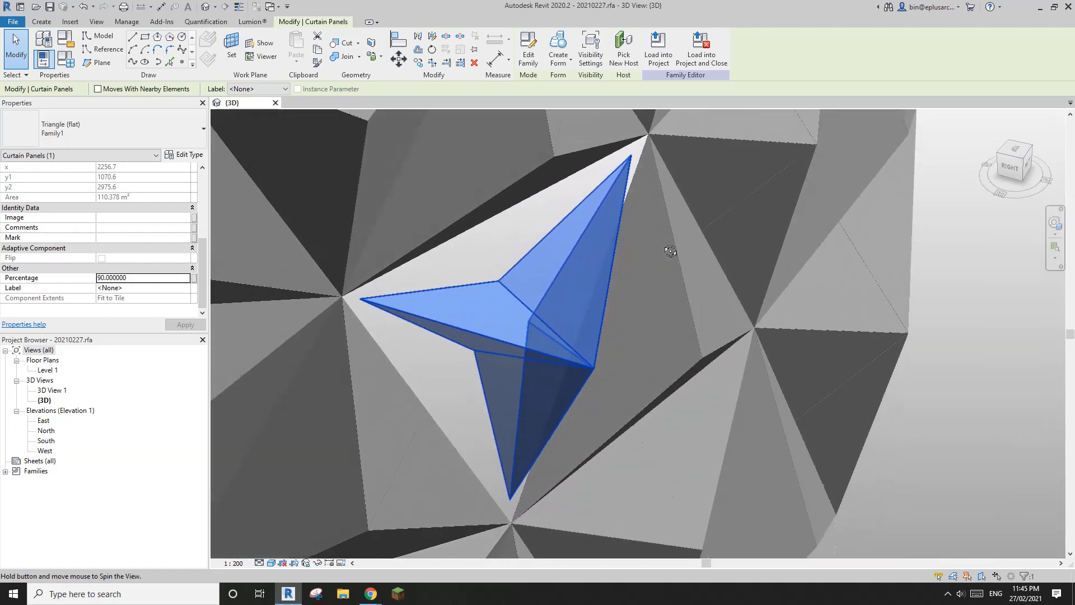
Step: Reset the Percentage to 0, clear the selection and zoom out
left_click(149, 278)
type("0")
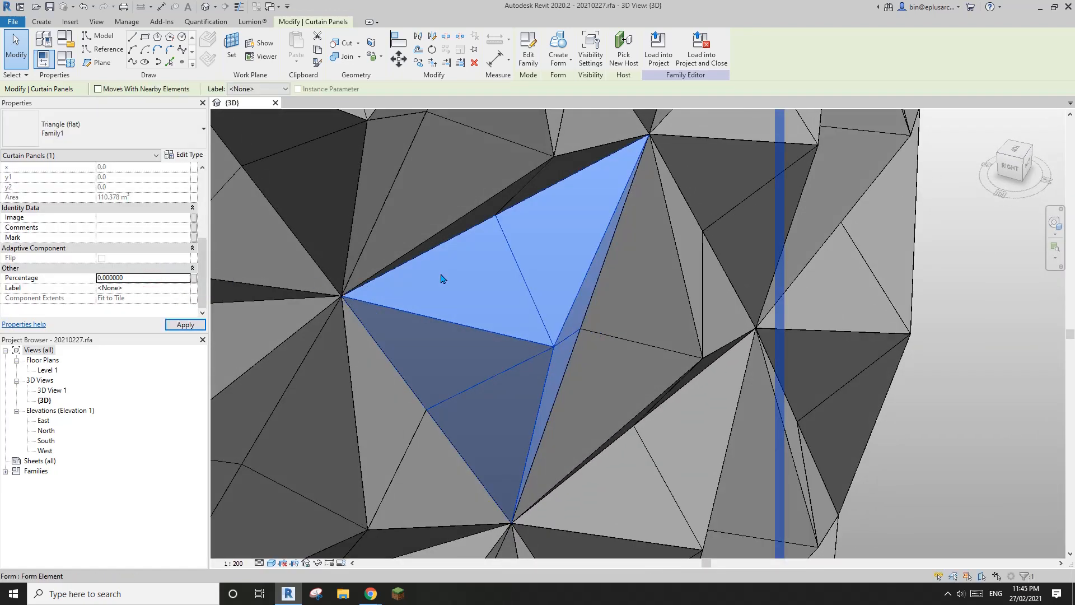
key("Escape")
scroll(511, 318, "down", 3)
scroll(511, 321, "down", 10)
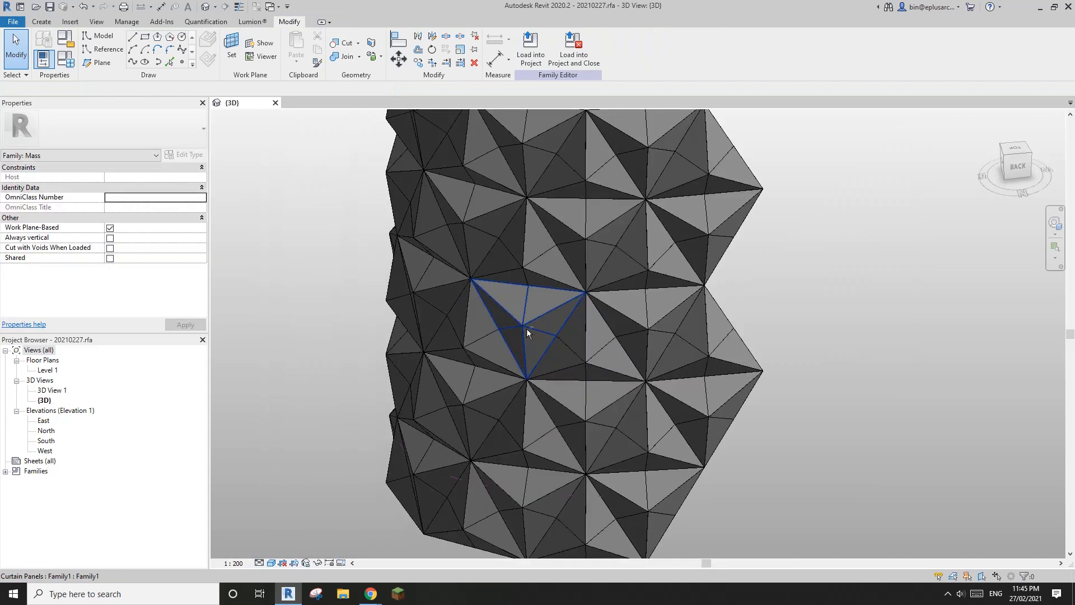
Step: Close the mass family without saving and start a new Metric Curtain Panel Pattern Based family
left_click(275, 102)
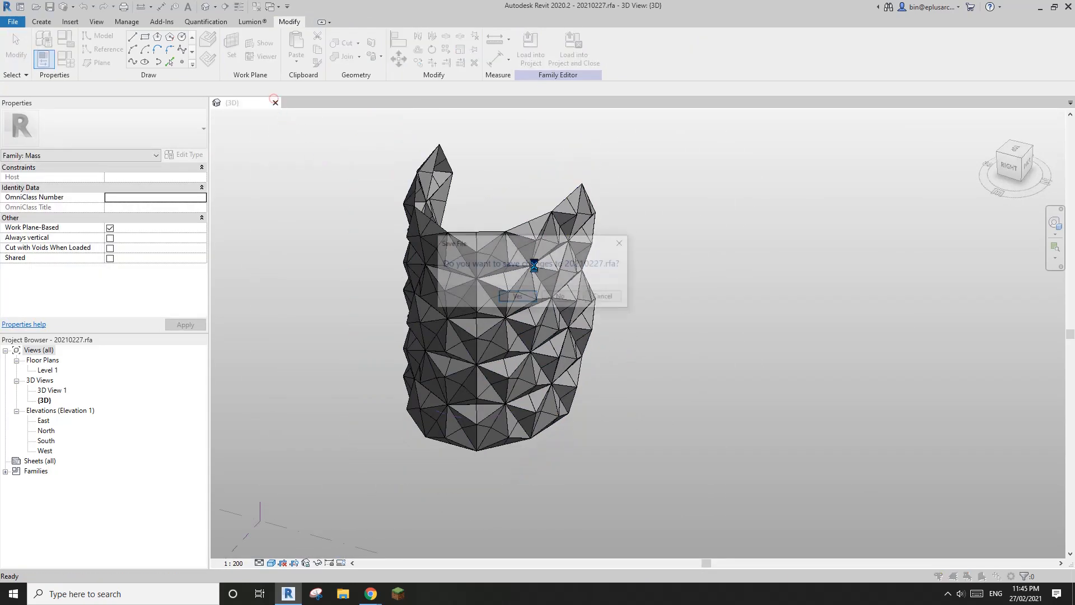
left_click(556, 296)
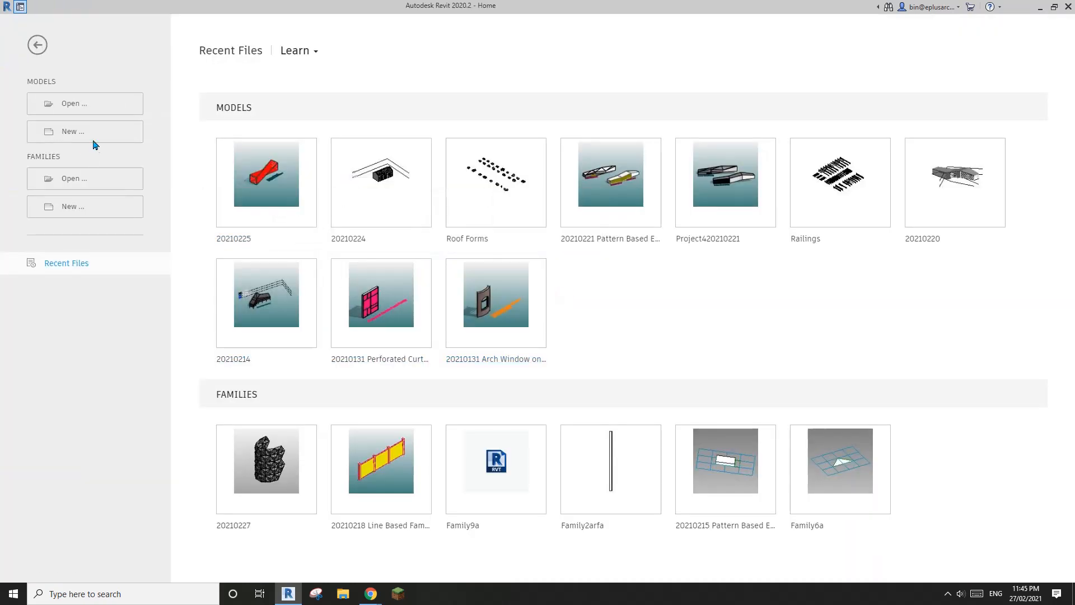
left_click(95, 207)
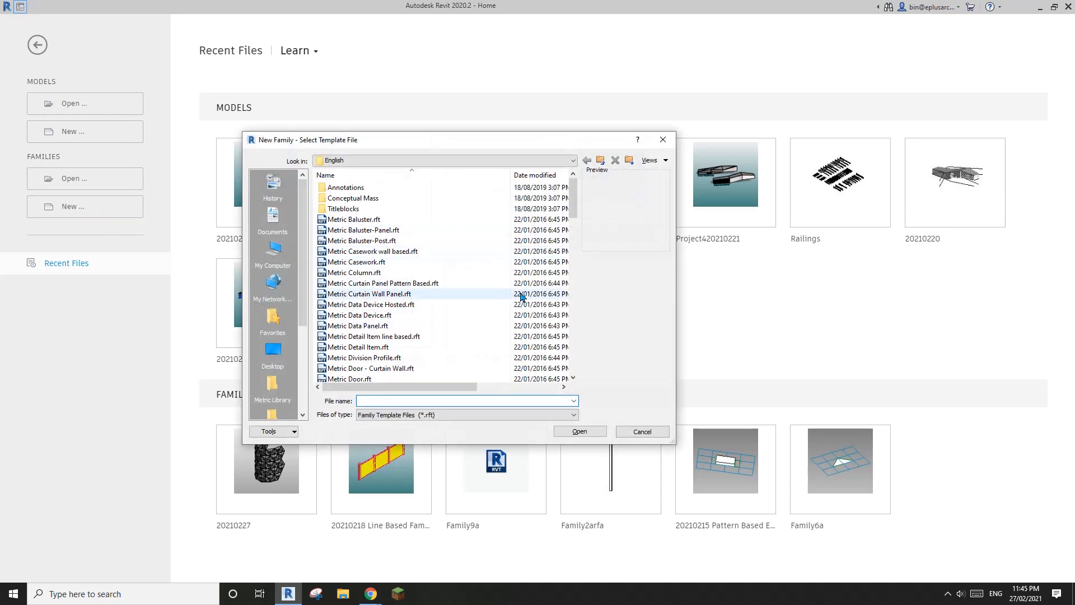
left_click(417, 283)
left_click(570, 431)
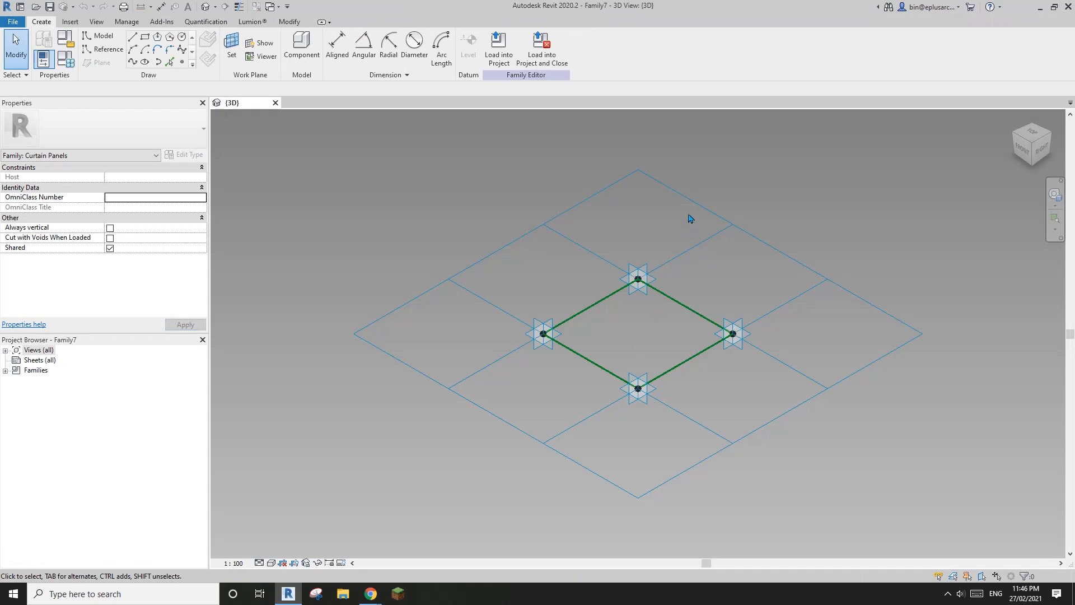
Step: Change the tile pattern grid to Triangle (flat) and frame the triangle
left_click(692, 202)
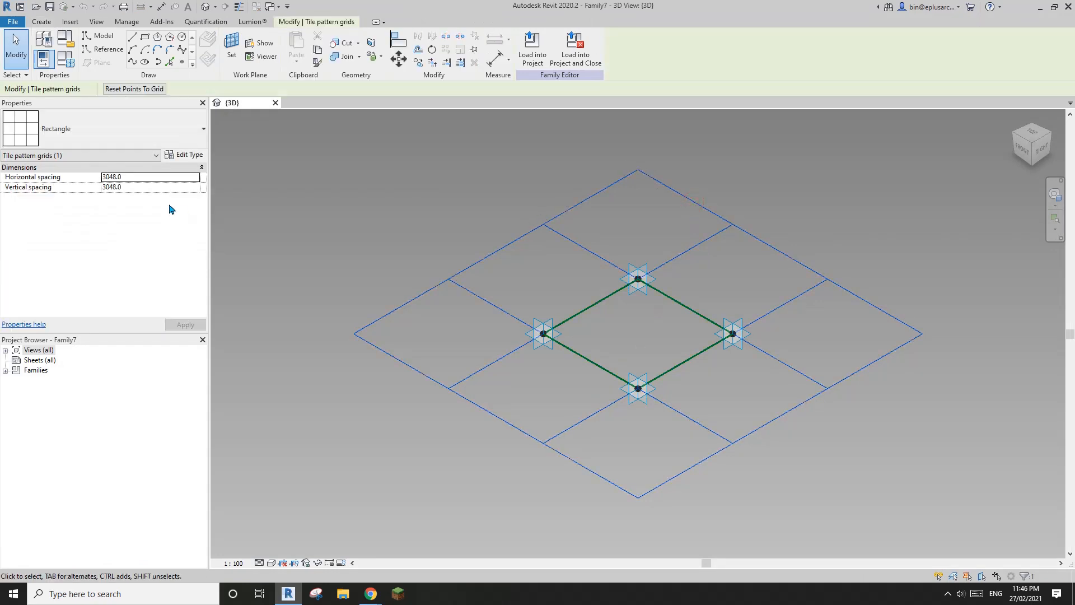
left_click(171, 133)
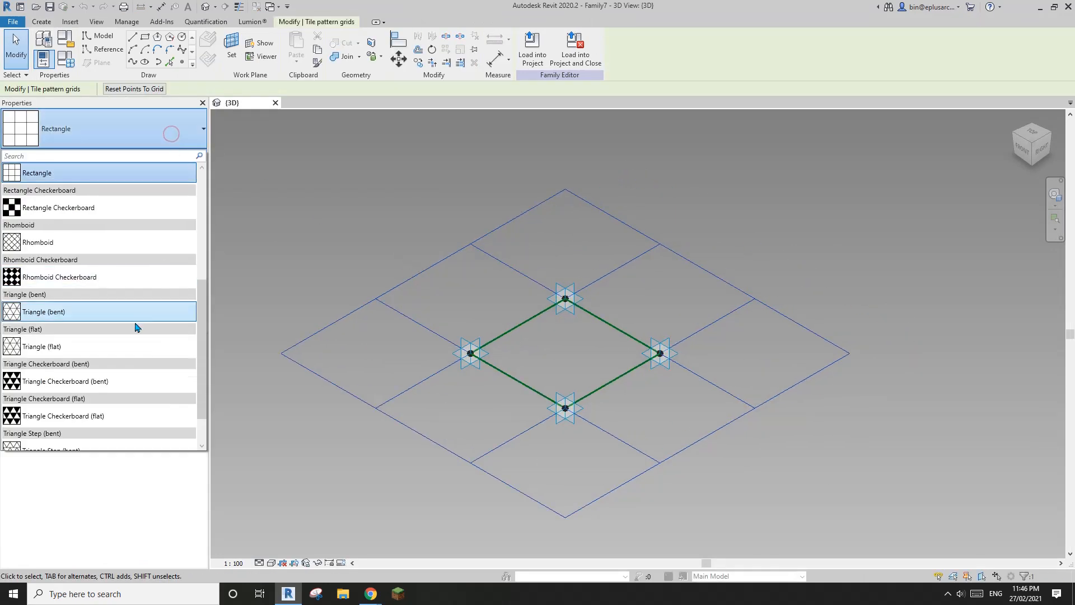
scroll(137, 328, "down", 1)
left_click(56, 306)
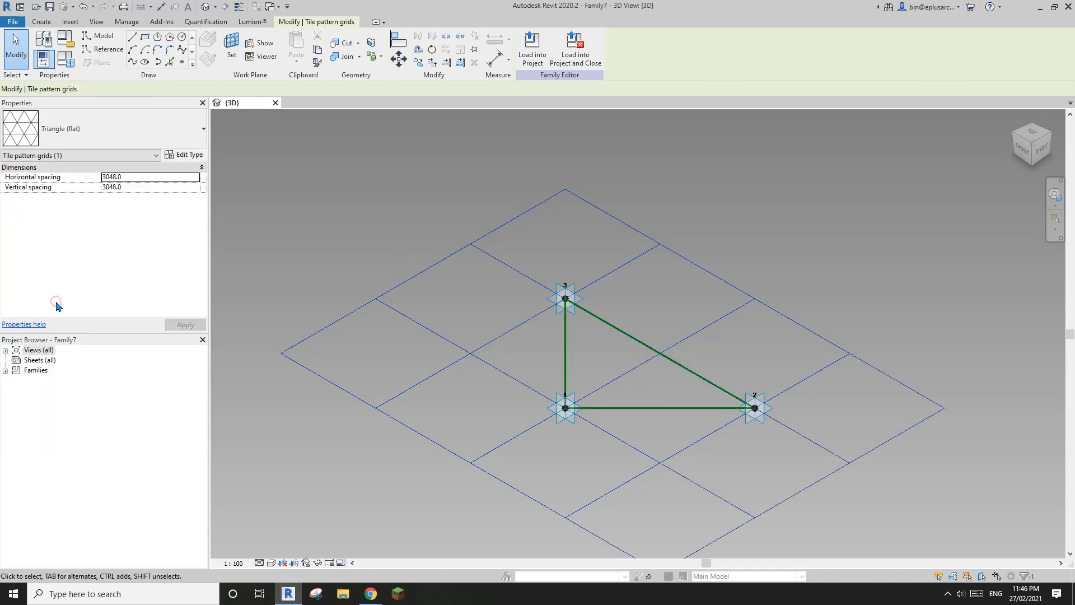
middle_click_drag(655, 375, 696, 247, "shift")
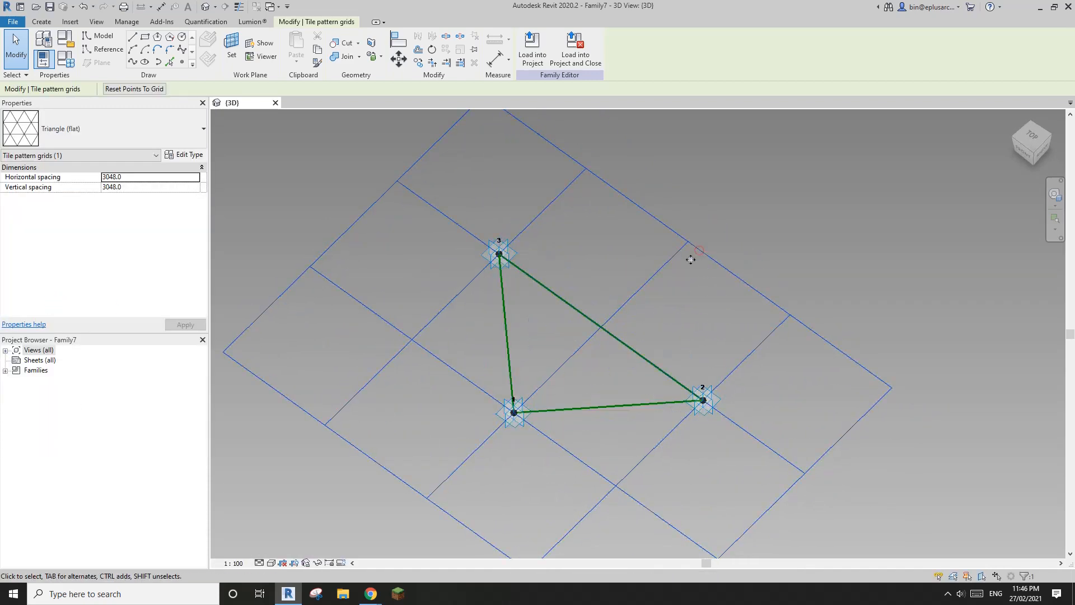
left_click(775, 200)
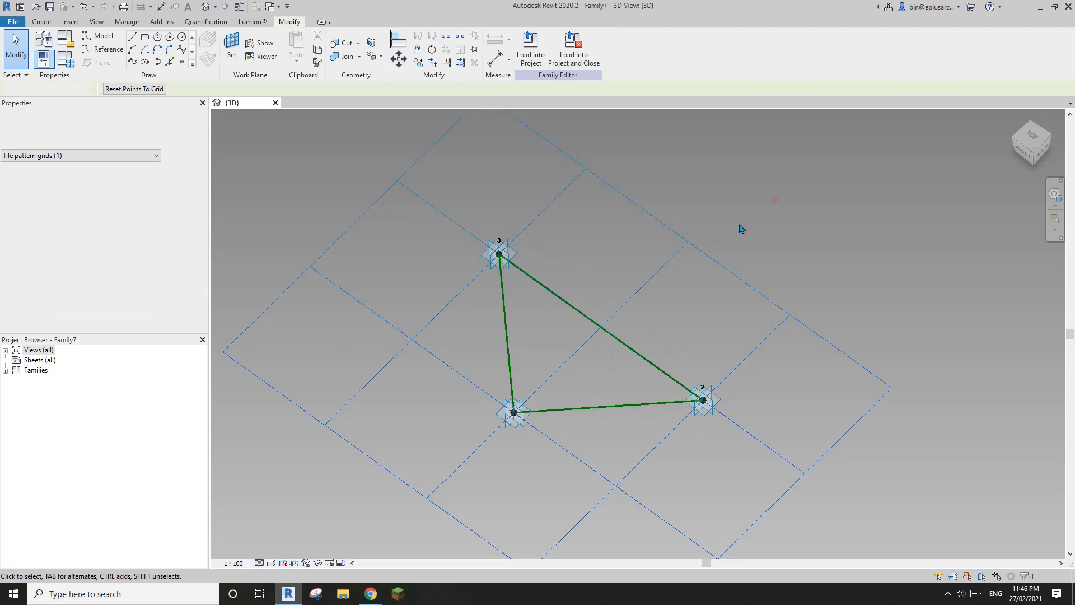
left_click(701, 252)
scroll(646, 292, "up", 1)
middle_click_drag(646, 293, 622, 251)
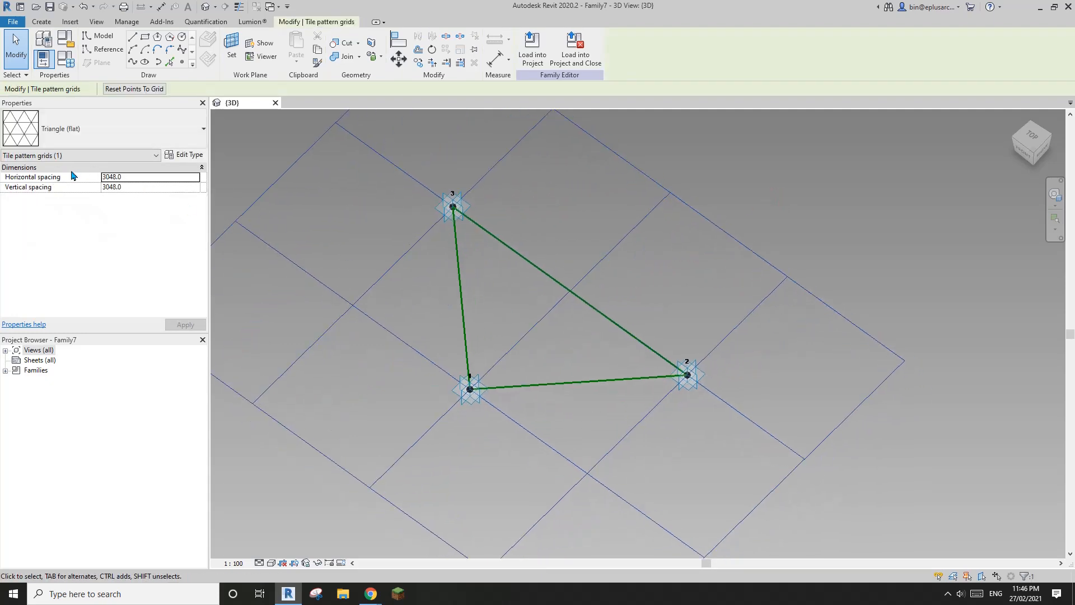
middle_click_drag(370, 279, 362, 283)
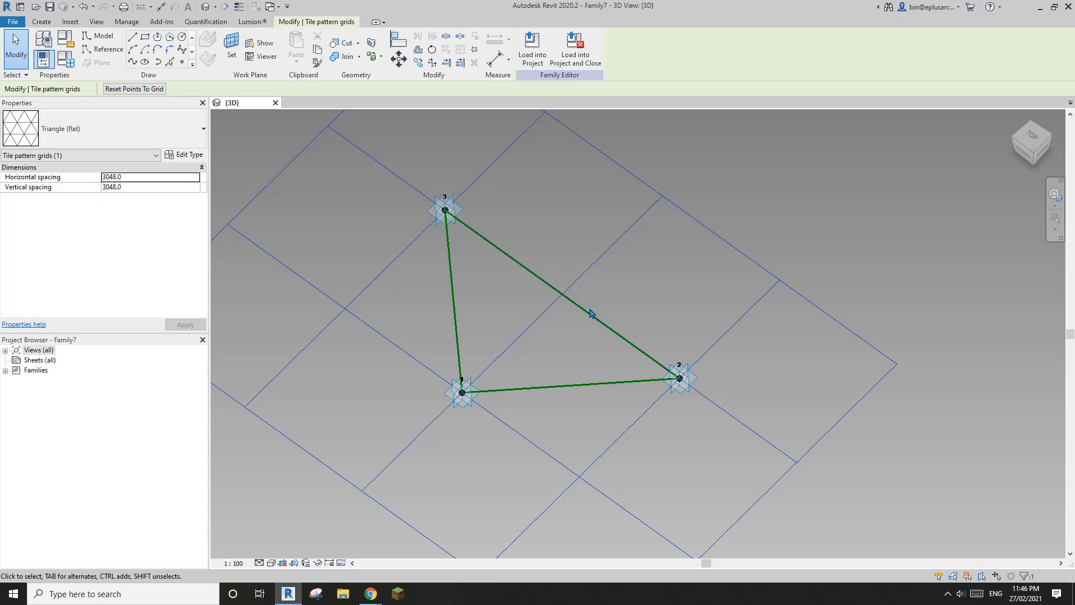
middle_click_drag(590, 313, 591, 317)
Step: Set the grid spacing to 1000 horizontal and 1732.1 vertical
left_click(145, 178)
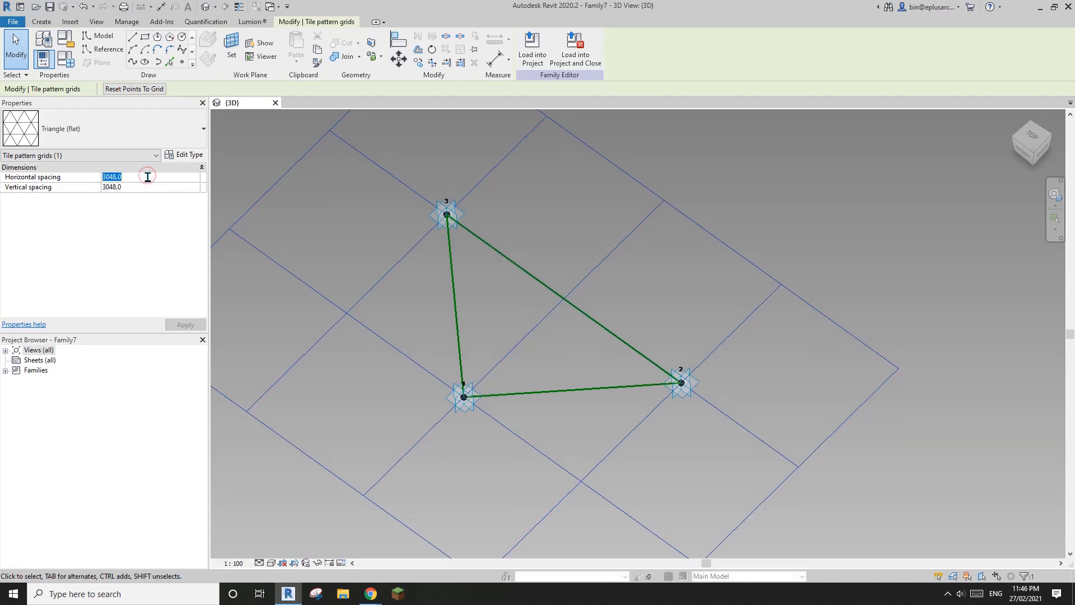
type("1000")
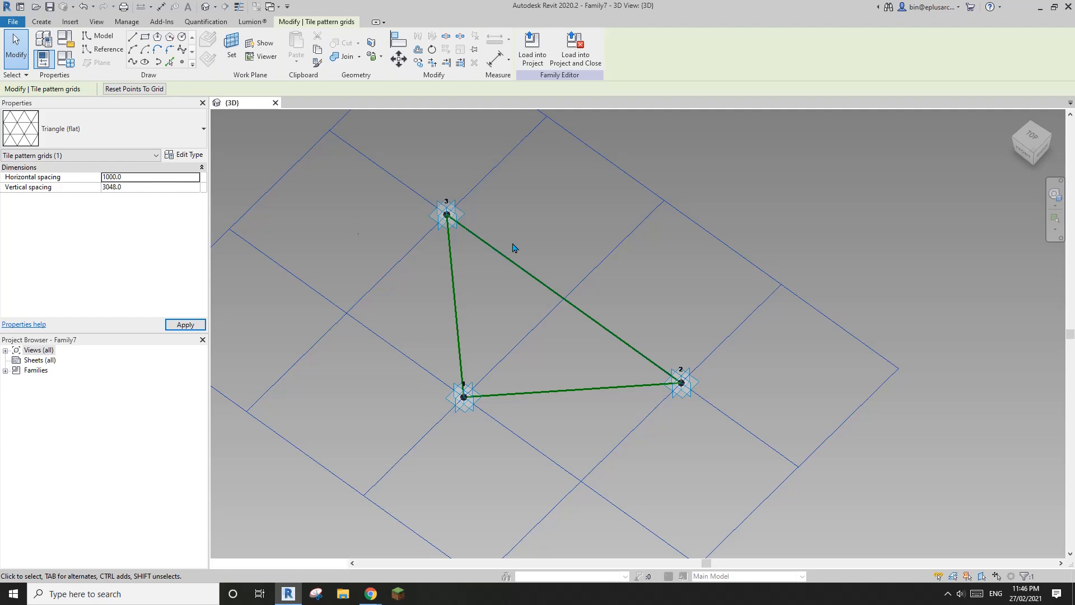
scroll(523, 244, "down", 1)
middle_click_drag(406, 210, 522, 260)
scroll(524, 264, "up", 4)
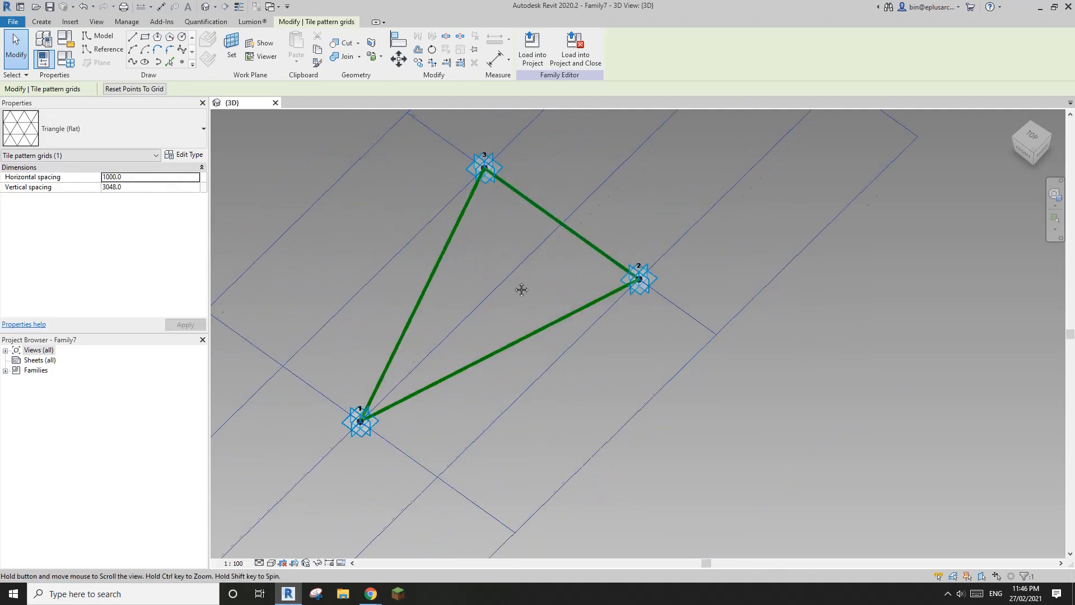
middle_click_drag(474, 337, 480, 310, "shift")
left_click(137, 187)
type("1")
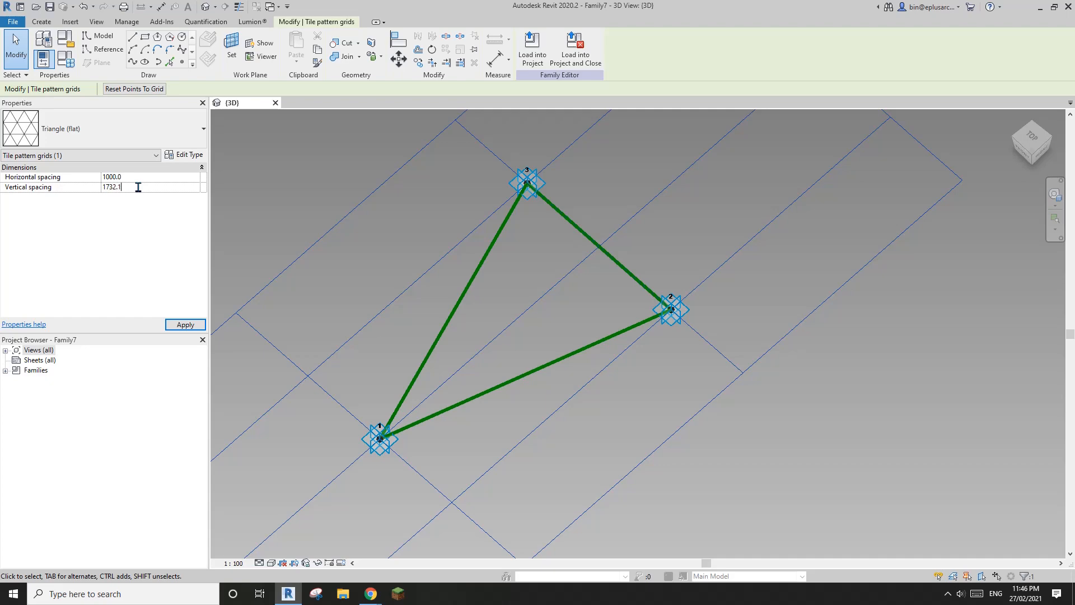
type("732.1")
key("Return")
Step: Reselect the tile grid to verify its spacing, then start a new snip in Snipping Tool
left_click(521, 332)
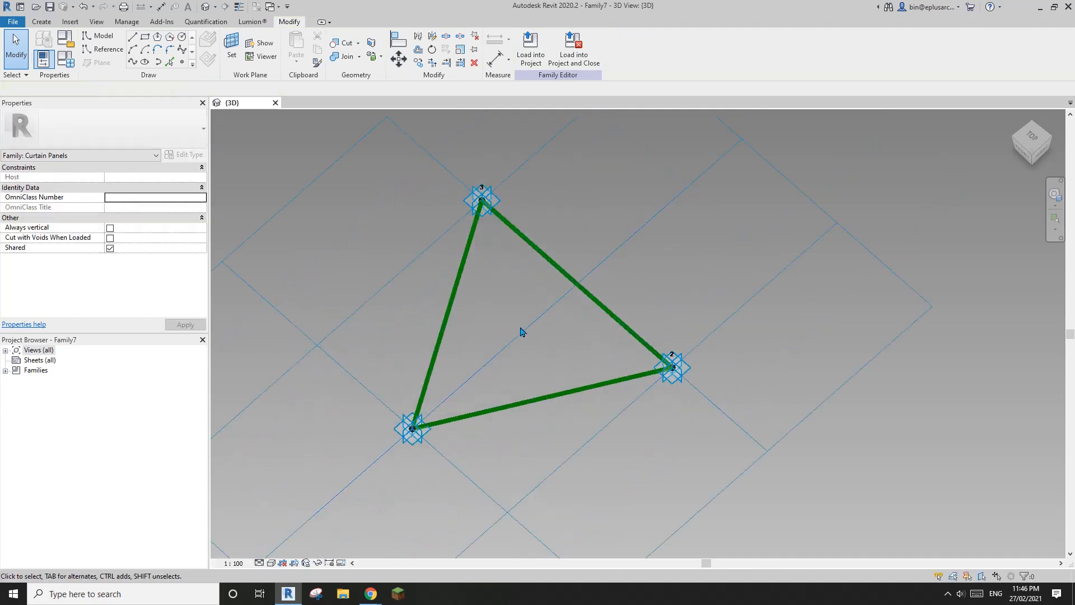
left_click(333, 162)
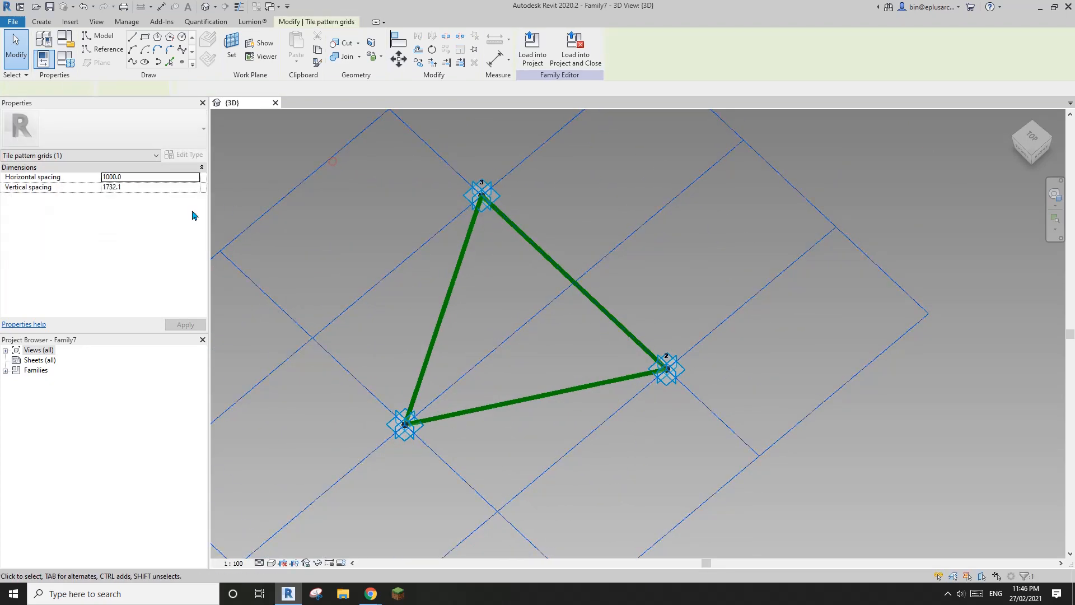
middle_click_drag(453, 307, 460, 311)
left_click(475, 341)
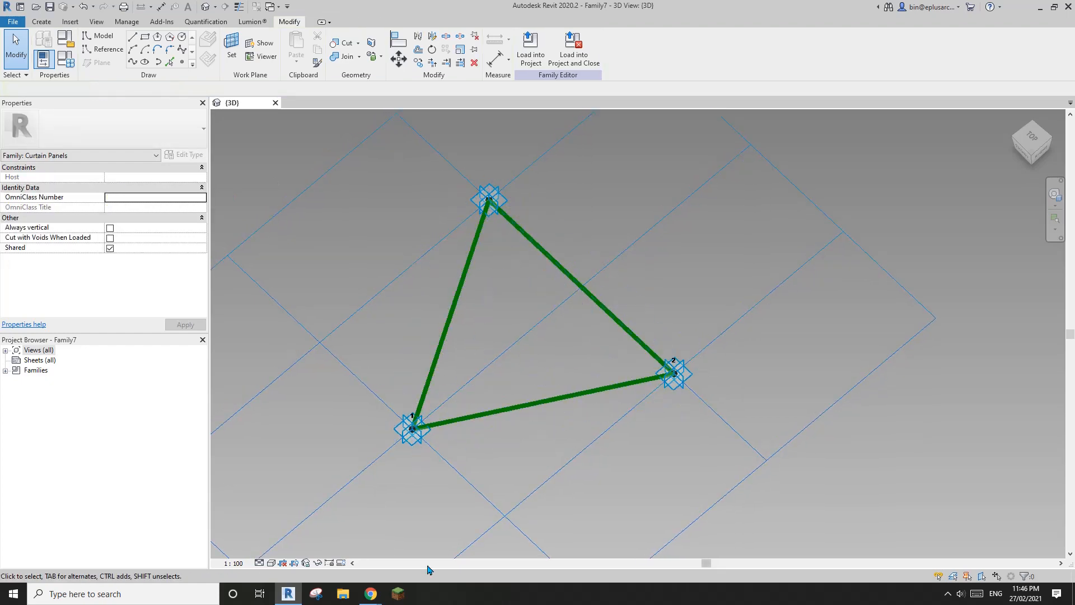
left_click(316, 594)
left_click(256, 291)
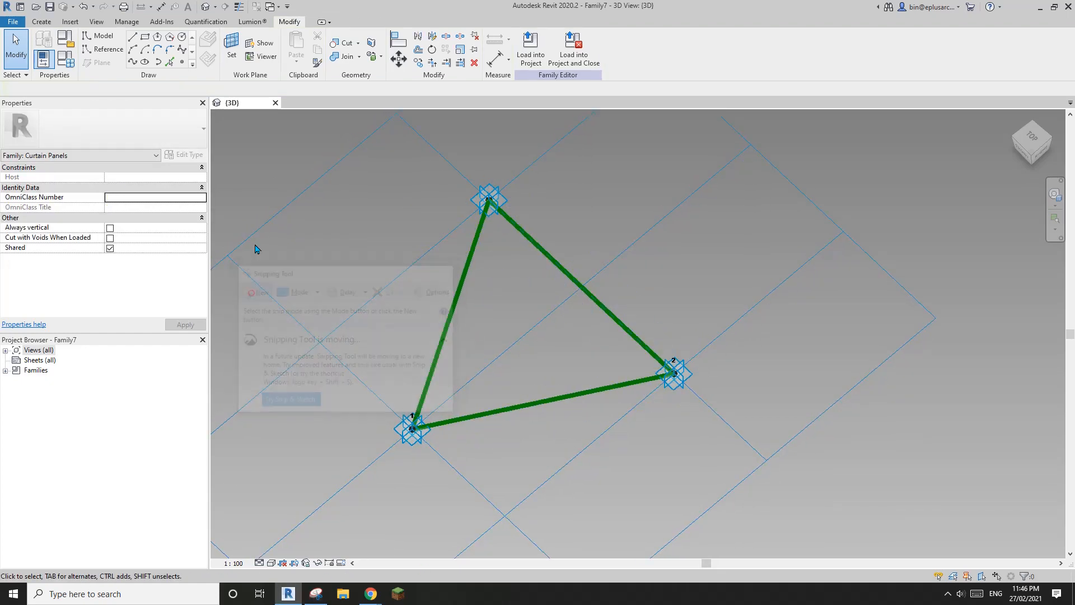
Step: Snip the triangle area and sketch two dimensions labelled H and V
left_click_drag(301, 146, 818, 496)
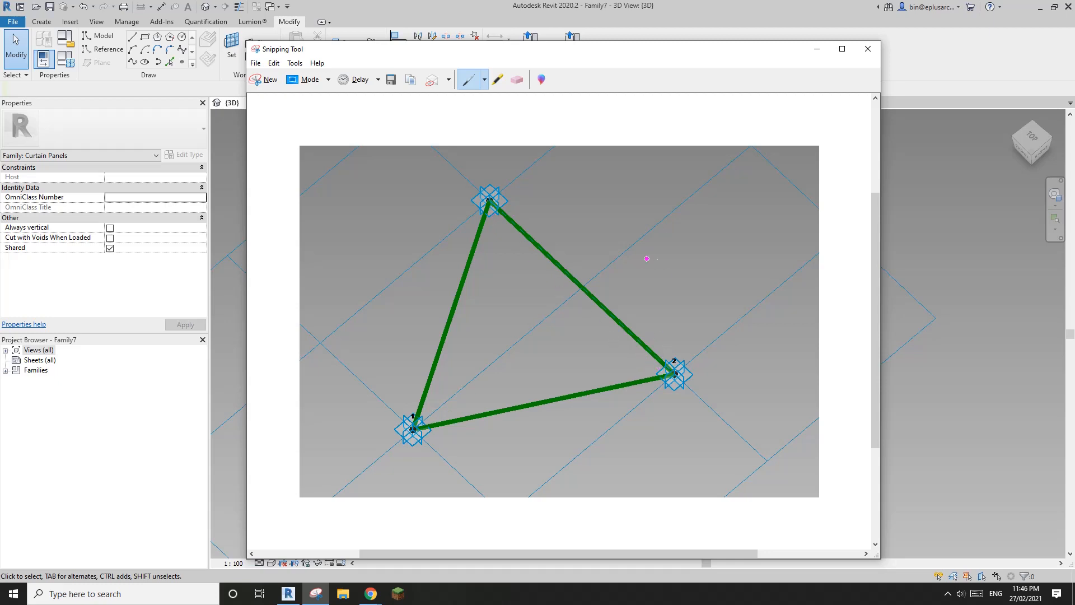
mouse_move(633, 243)
left_mouse_down()
mouse_move(599, 273)
mouse_move(699, 341)
mouse_move(703, 356)
mouse_move(614, 269)
left_mouse_up()
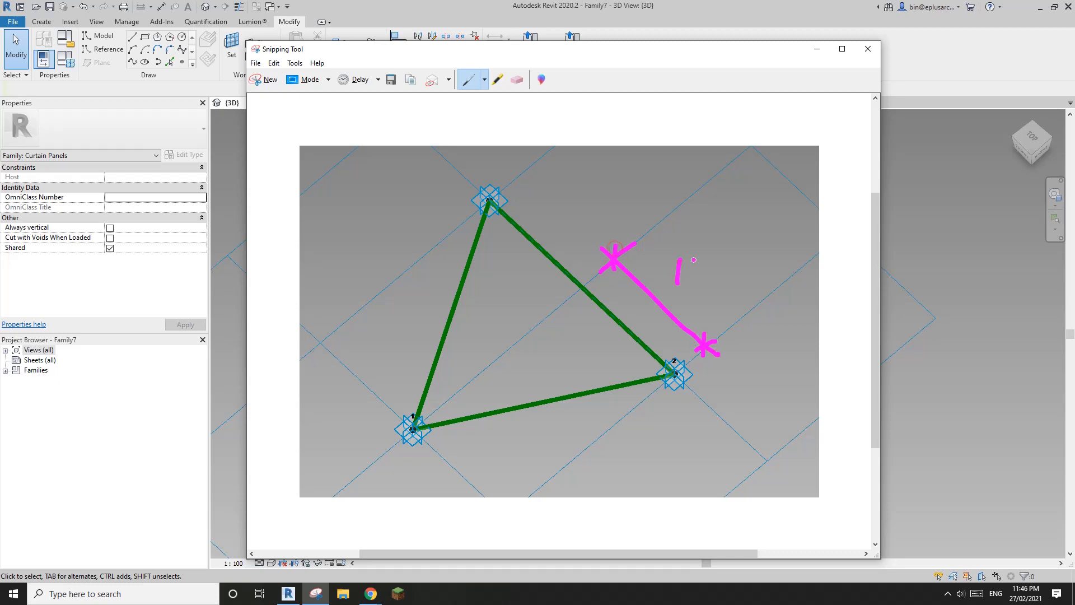
left_click_drag(694, 257, 693, 289)
left_click_drag(680, 274, 695, 273)
mouse_move(723, 394)
left_mouse_down()
mouse_move(536, 537)
mouse_move(511, 523)
mouse_move(536, 541)
left_mouse_up()
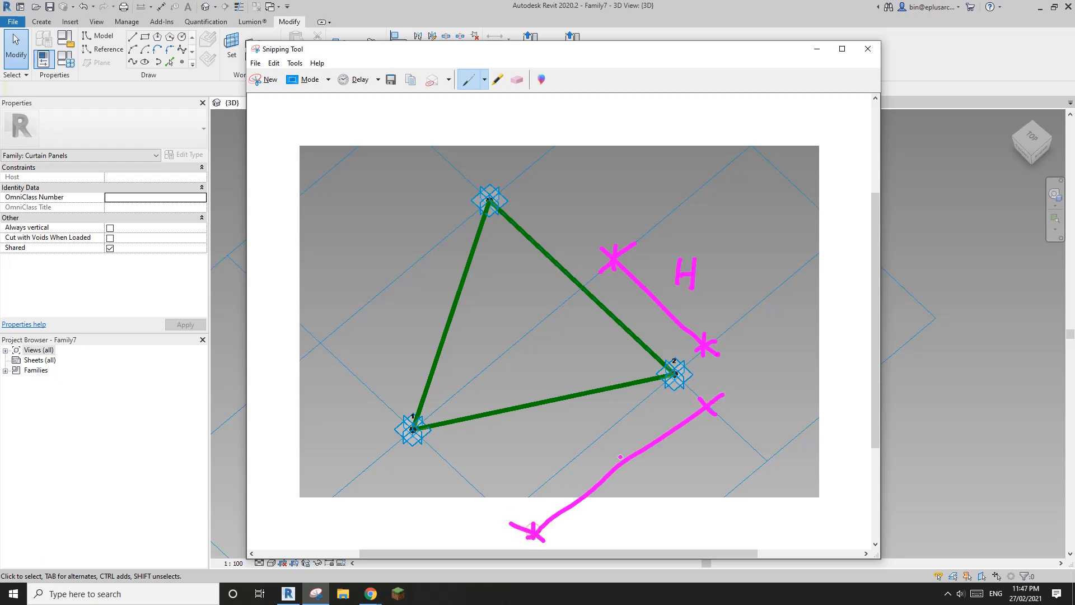
left_click_drag(634, 477, 660, 449)
left_click_drag(707, 390, 705, 427)
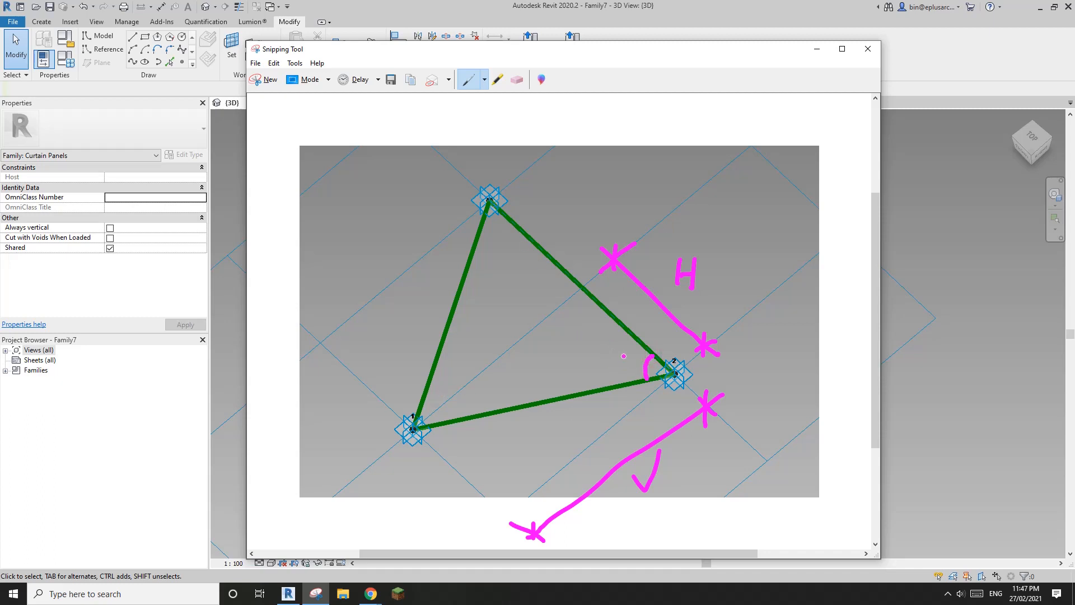
Step: Mark the 60° angle and draw the height line labelled V
left_click_drag(623, 360, 632, 363)
left_click_drag(430, 416, 570, 300)
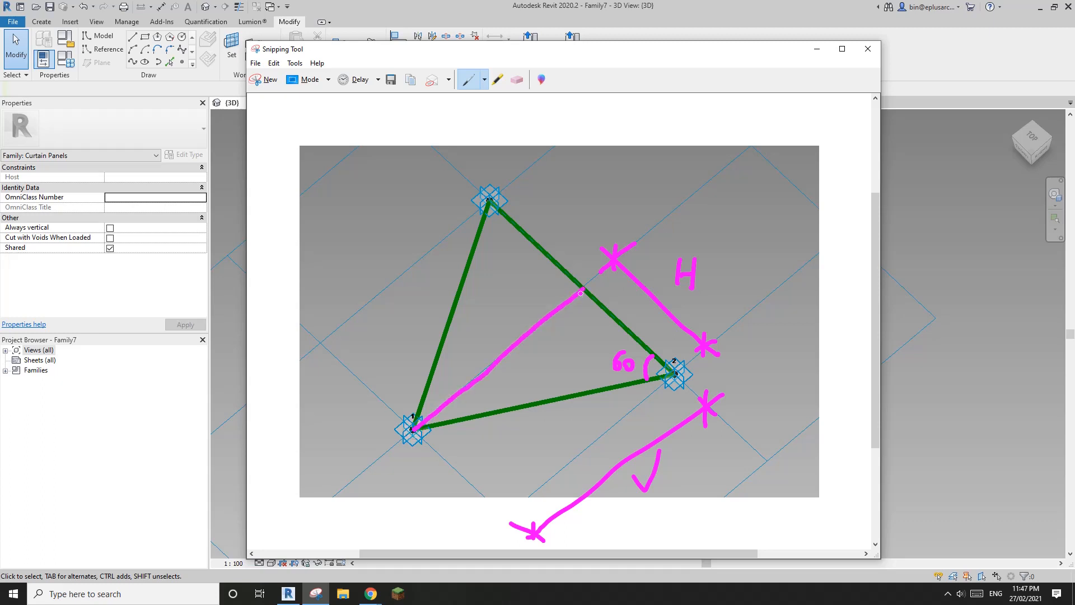
left_click_drag(488, 340, 504, 307)
Step: Write and box V = √3*H and tan60 = V/H, circling the √3
mouse_move(548, 168)
left_mouse_down()
mouse_move(678, 180)
mouse_move(694, 167)
left_mouse_up()
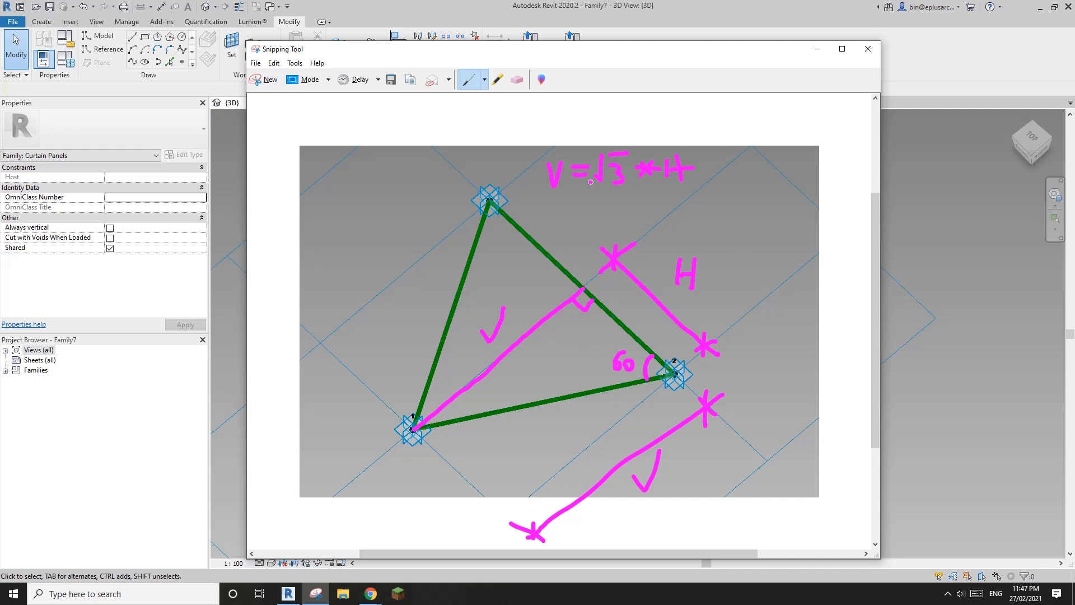
mouse_move(544, 195)
left_mouse_down()
mouse_move(608, 199)
mouse_move(604, 130)
mouse_move(535, 205)
left_mouse_up()
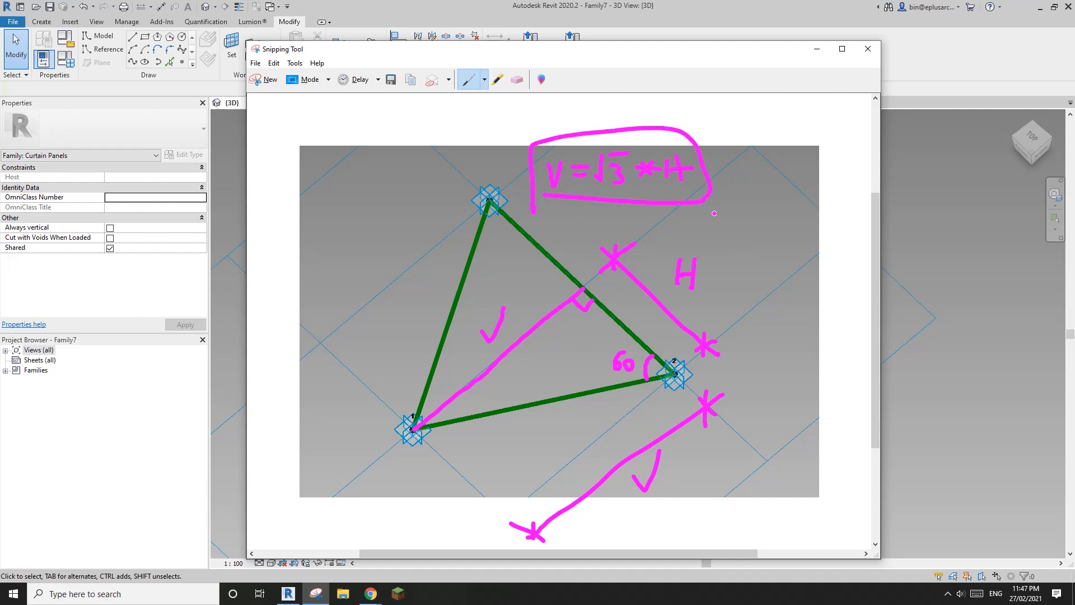
mouse_move(700, 224)
left_mouse_down()
mouse_move(712, 236)
mouse_move(783, 230)
mouse_move(800, 208)
mouse_move(815, 229)
mouse_move(796, 256)
mouse_move(814, 264)
left_mouse_up()
left_click_drag(796, 248, 815, 245)
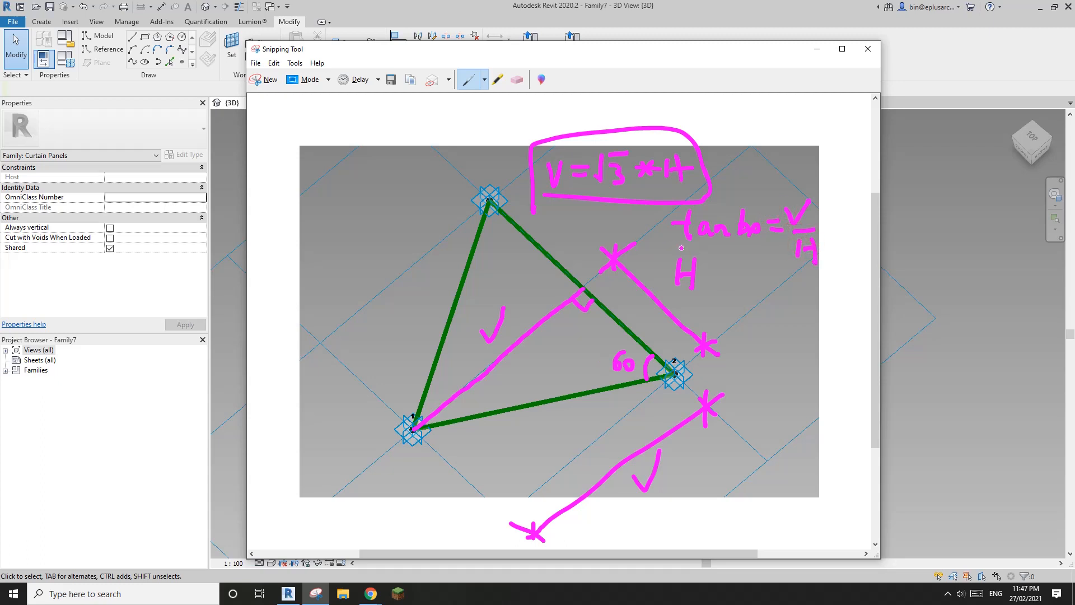
mouse_move(681, 248)
left_mouse_down()
mouse_move(775, 252)
mouse_move(765, 205)
mouse_move(663, 231)
left_mouse_up()
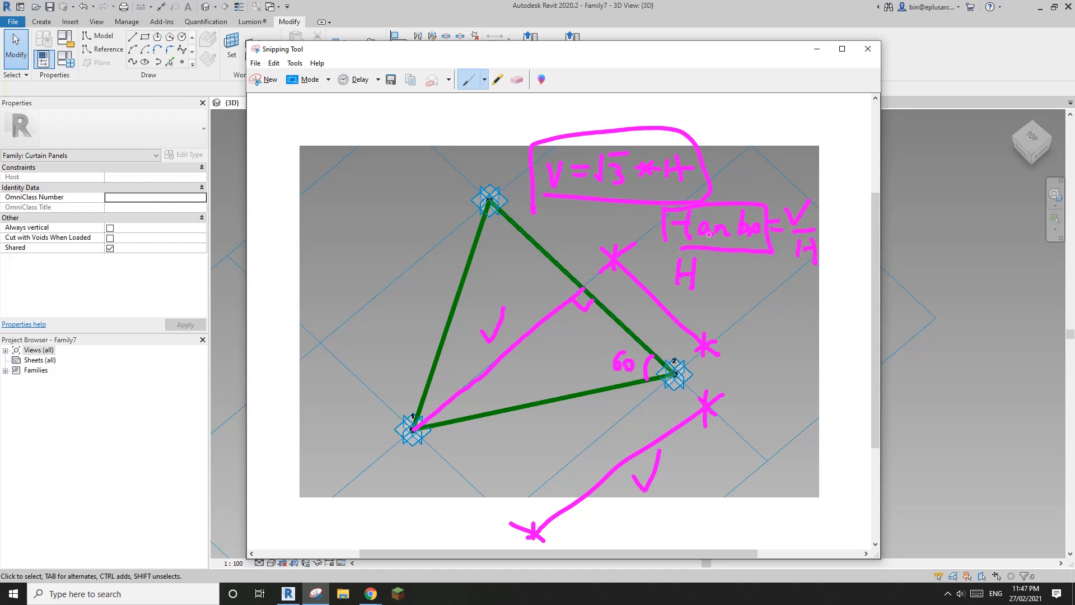
mouse_move(633, 163)
left_mouse_down()
mouse_move(591, 147)
mouse_move(634, 160)
mouse_move(616, 136)
left_mouse_up()
Step: Return to Revit and review the triangle tile grid's spacing
left_click(980, 251)
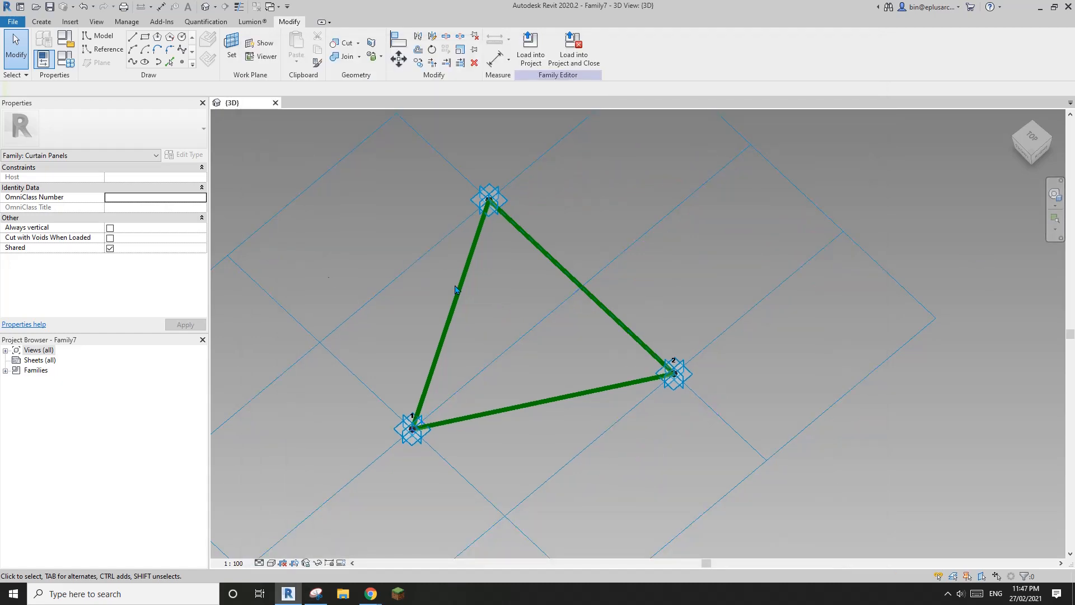
middle_click_drag(477, 289, 518, 279)
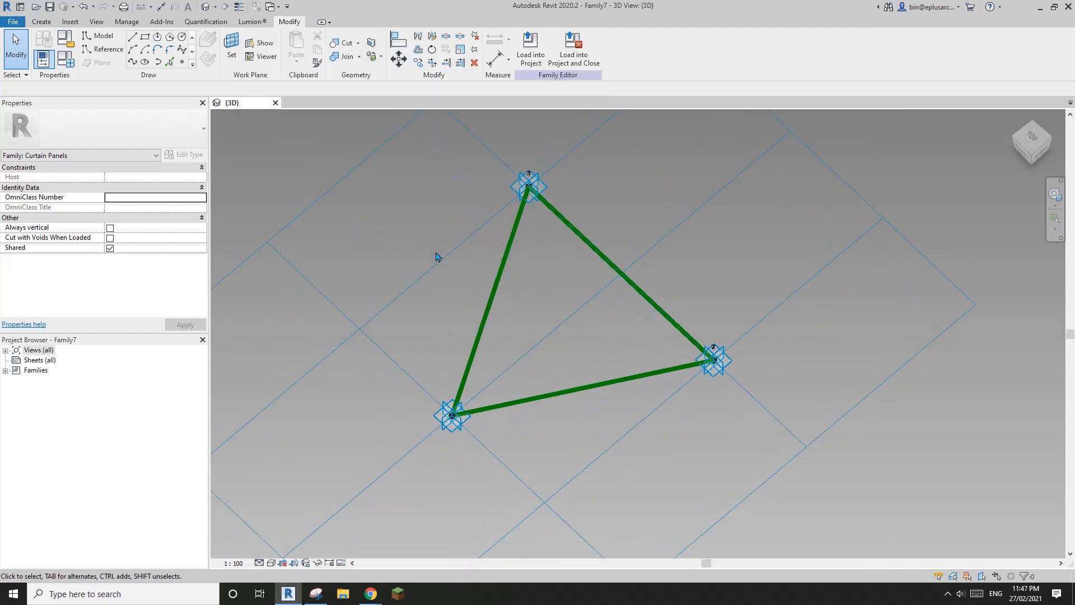
left_click(356, 170)
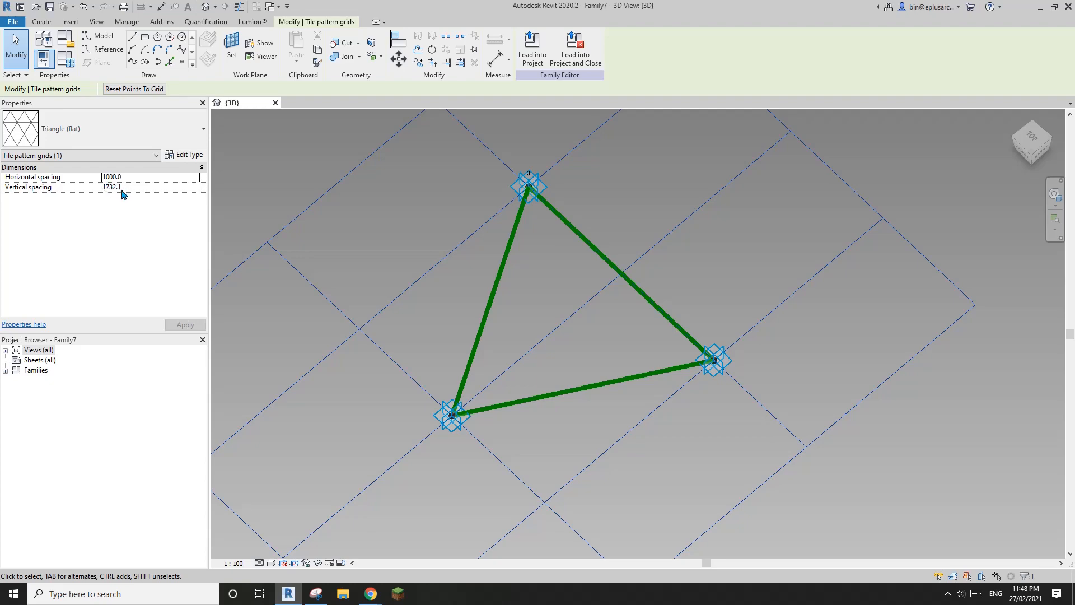
middle_click_drag(574, 300, 626, 300)
key("Escape")
scroll(548, 336, "down", 4)
scroll(574, 331, "up", 3)
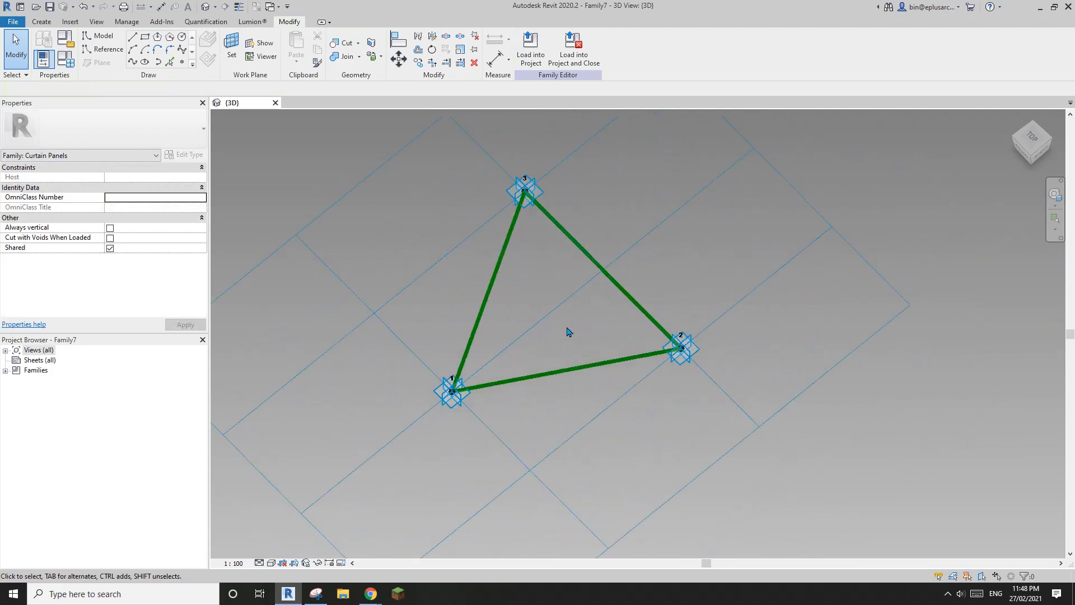
scroll(560, 302, "up", 3)
scroll(533, 360, "down", 1)
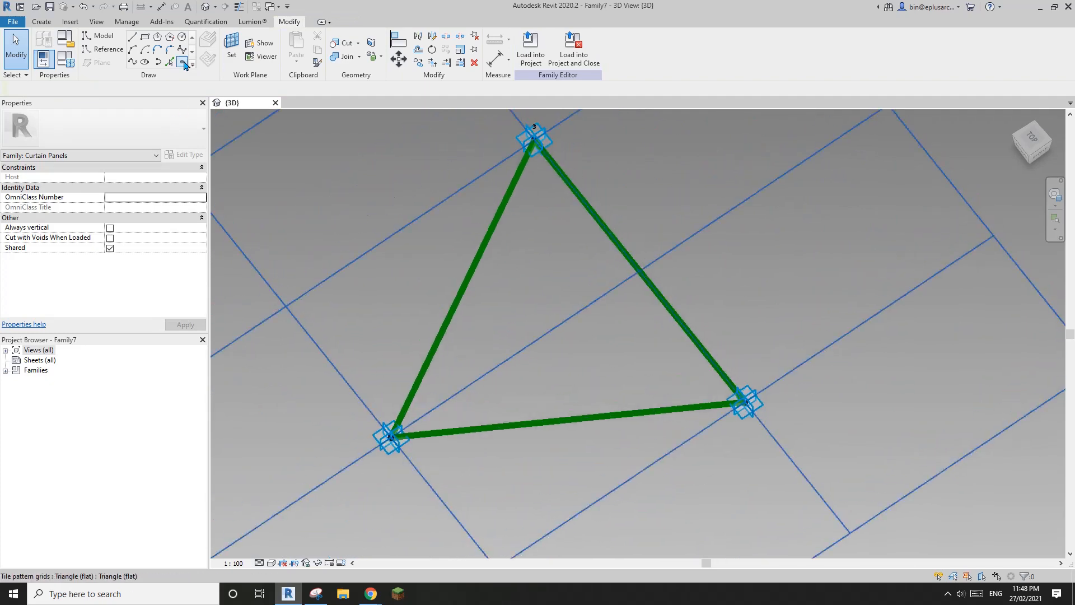
Step: Set the view scale to 1 : 20 and place a reference point at the right edge's midpoint
left_click(183, 63)
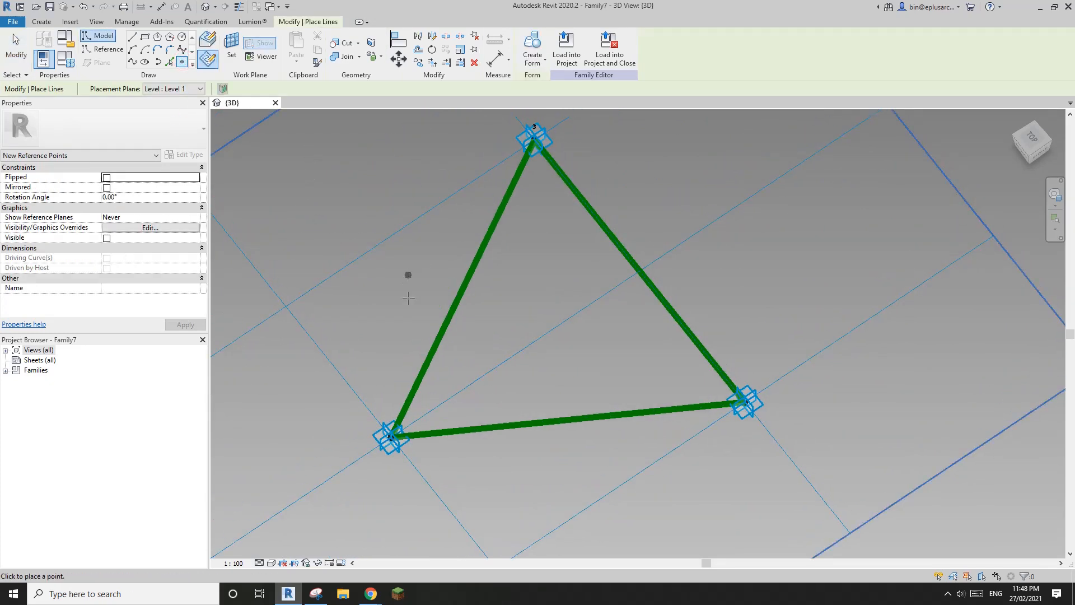
scroll(408, 298, "down", 1)
scroll(291, 512, "down", 1)
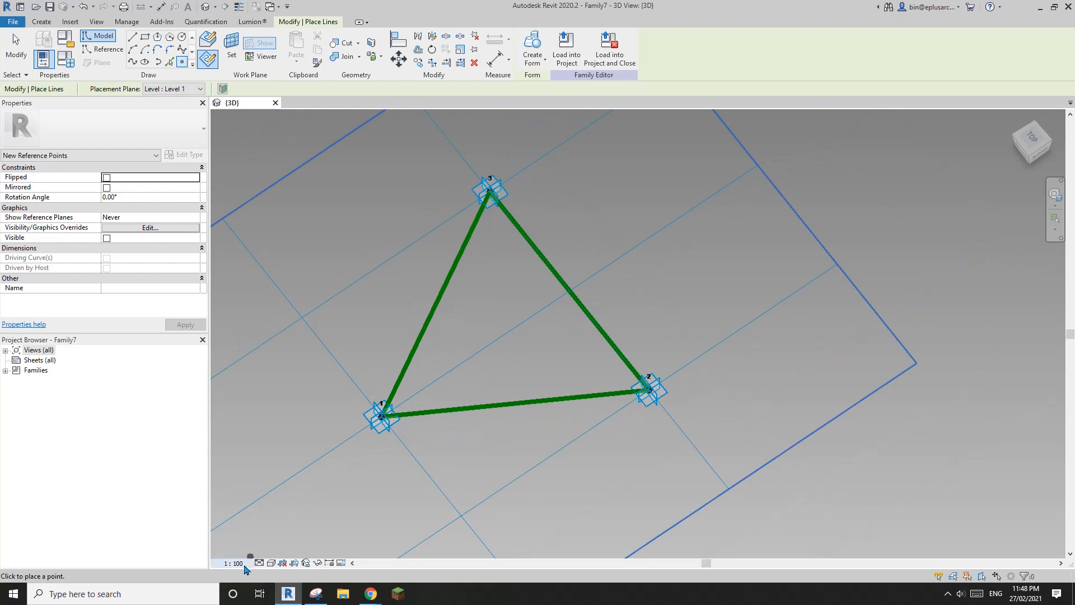
left_click(244, 565)
left_click(246, 453)
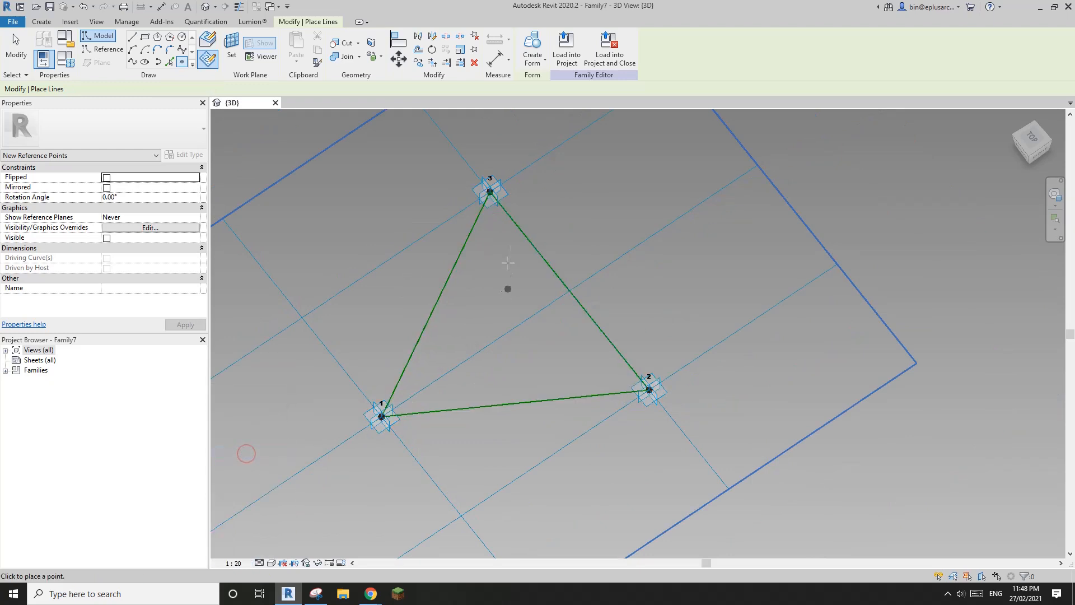
middle_click_drag(449, 360, 441, 272, "shift")
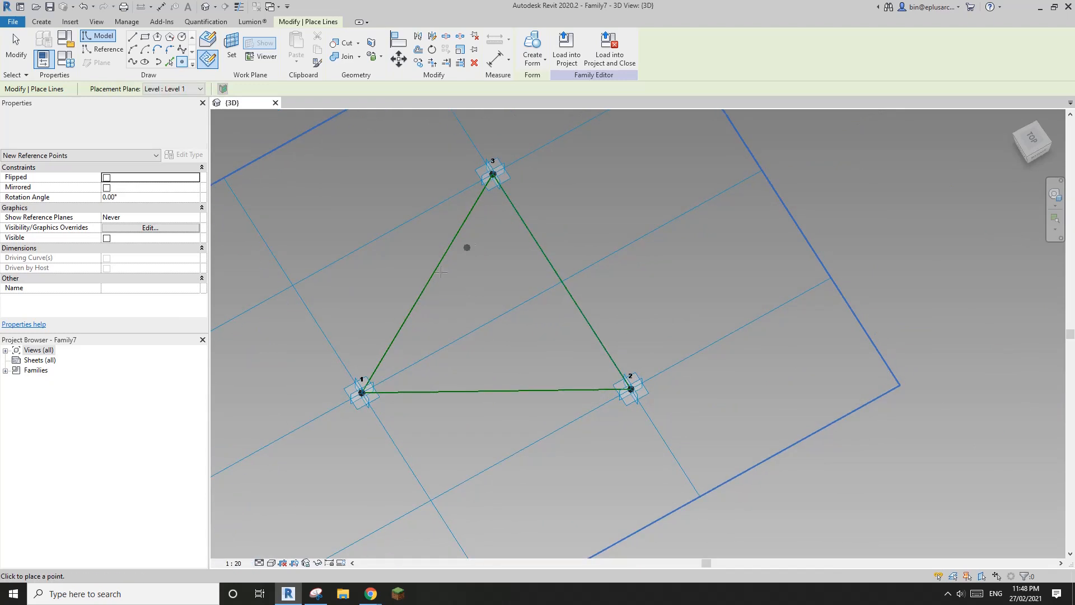
scroll(444, 284, "up", 2)
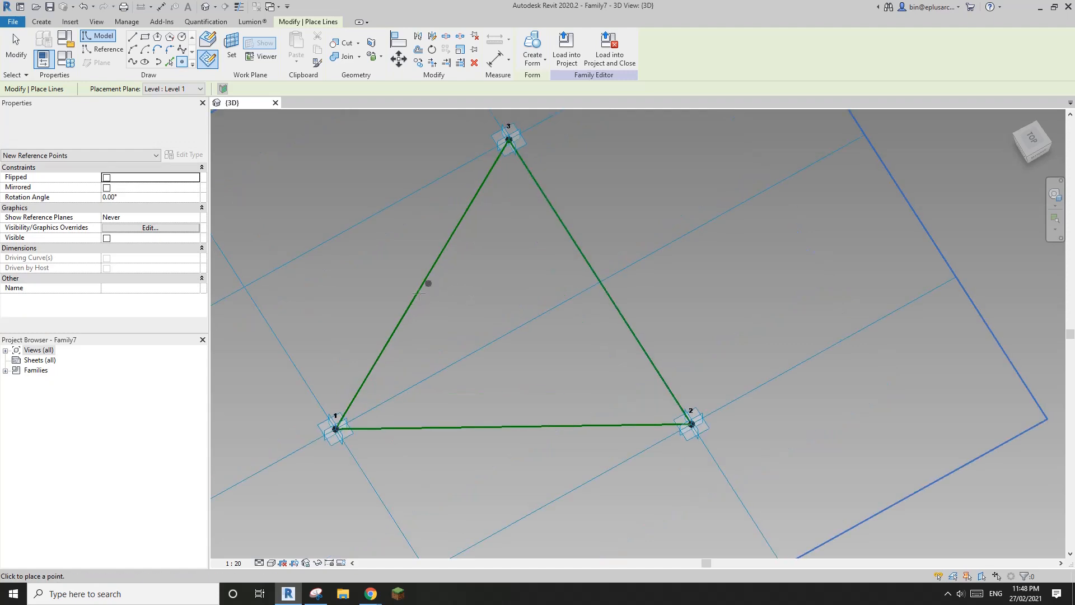
middle_click_drag(466, 302, 474, 314)
middle_click_drag(285, 208, 284, 214)
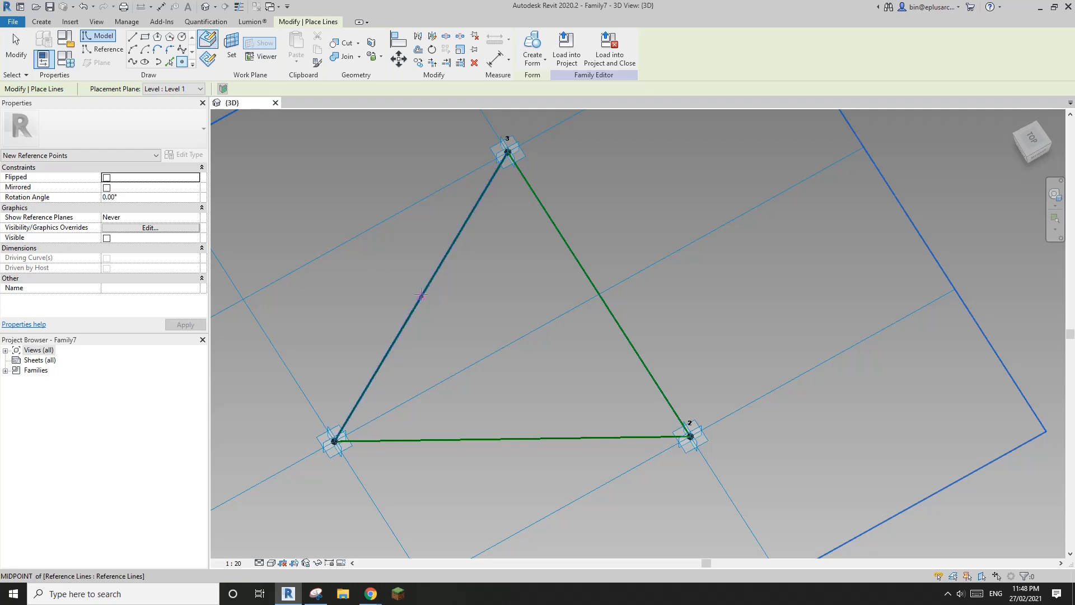
left_click(599, 296)
middle_click_drag(557, 311, 533, 289, "shift")
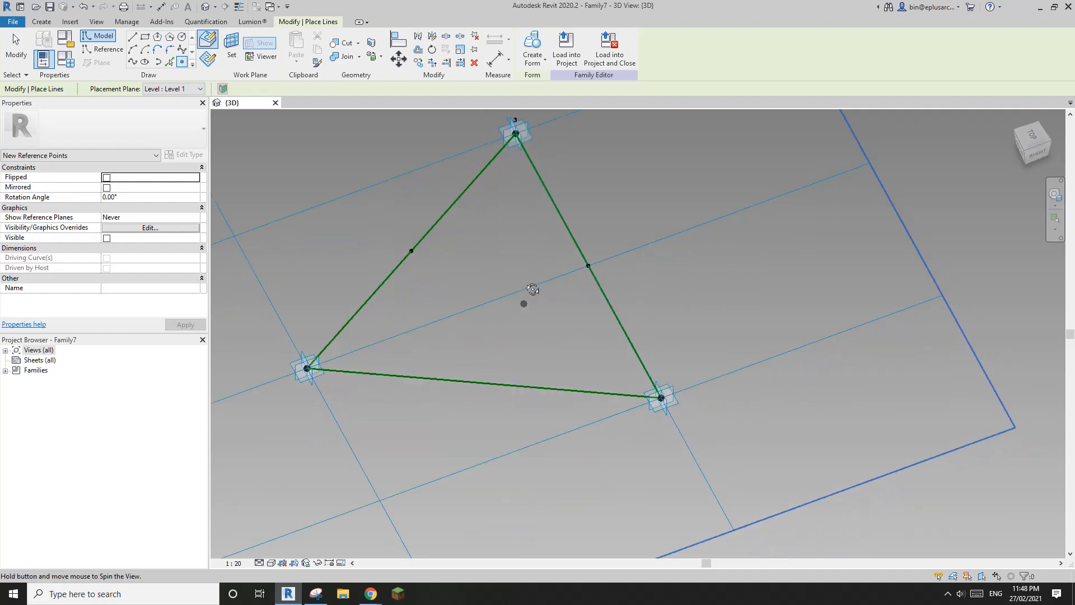
key("Escape")
key("Escape")
Step: Draw a line from the left edge's midpoint to corner point 2 and make it a reference line
left_click(411, 251)
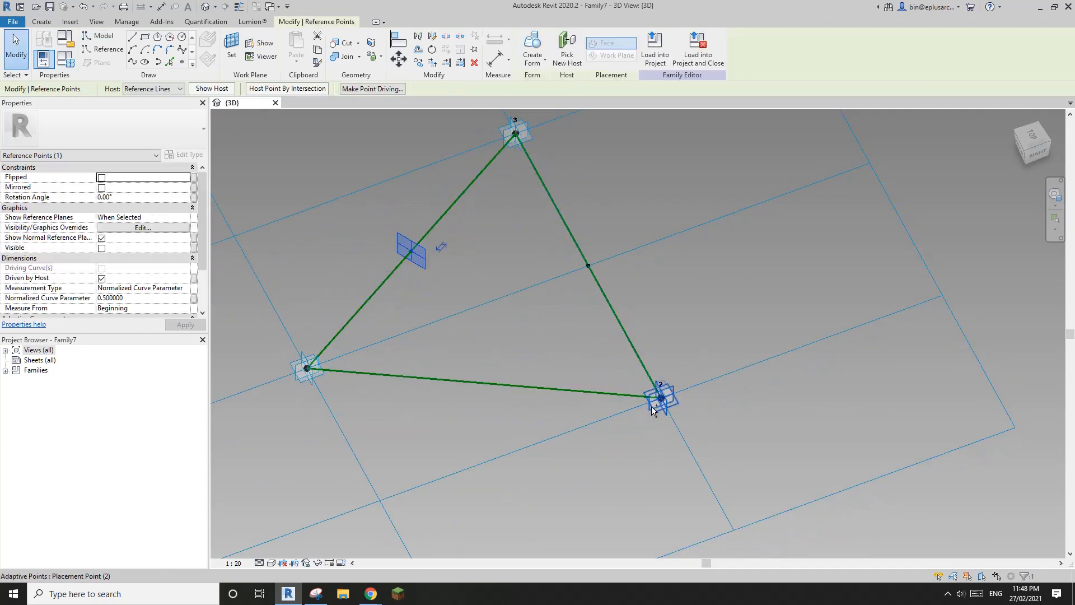
left_click_drag(616, 362, 671, 403)
left_click(133, 62)
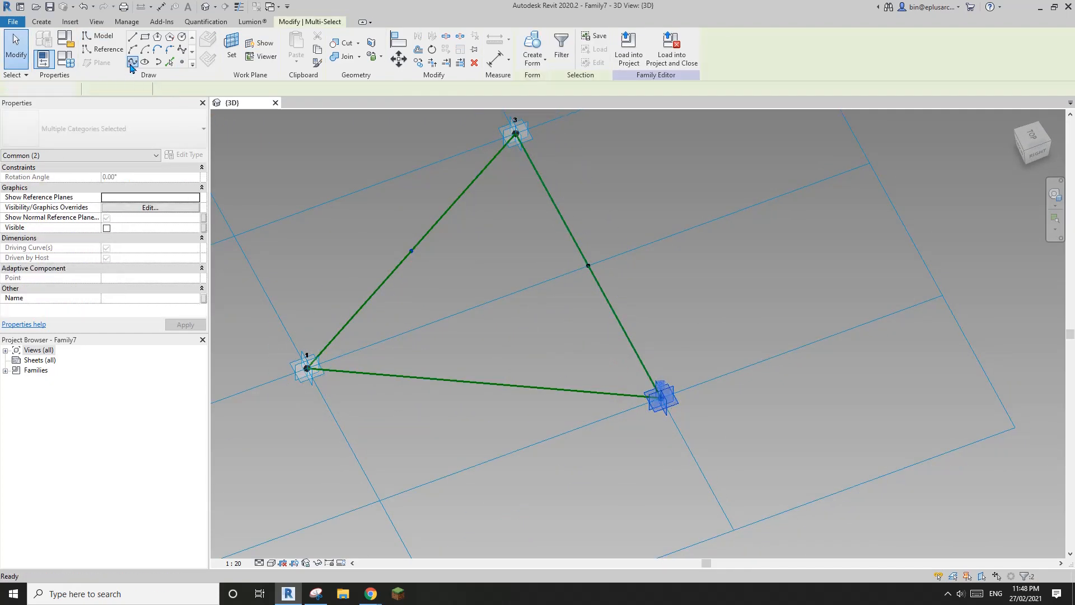
left_click(106, 258)
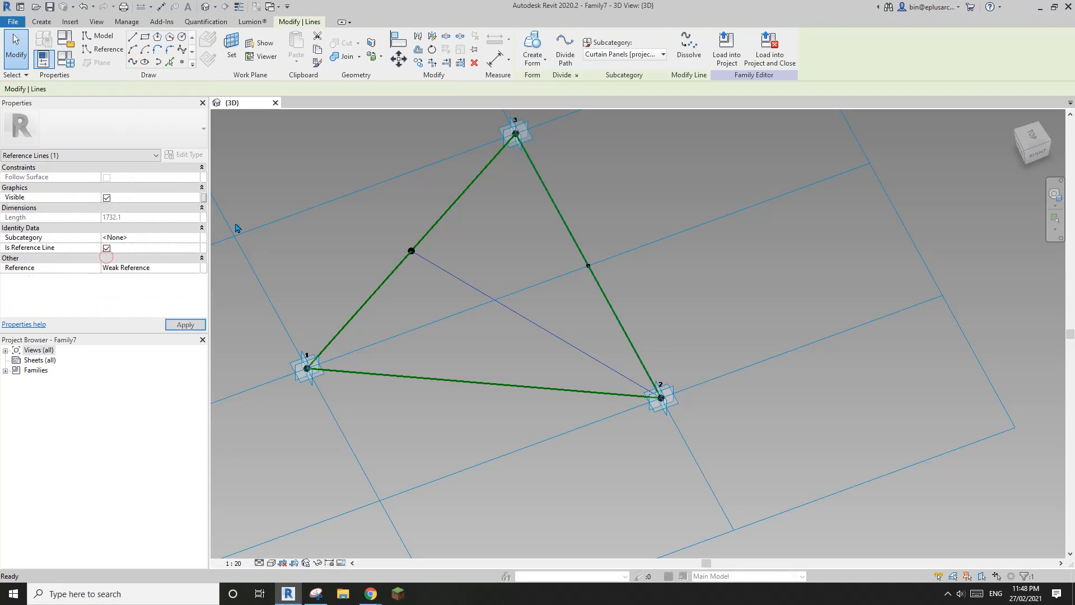
key("Escape")
Step: Make the second median, from the side midpoint to corner point 1, a reference line
left_click_drag(564, 245, 620, 288)
left_click_drag(255, 342, 339, 385)
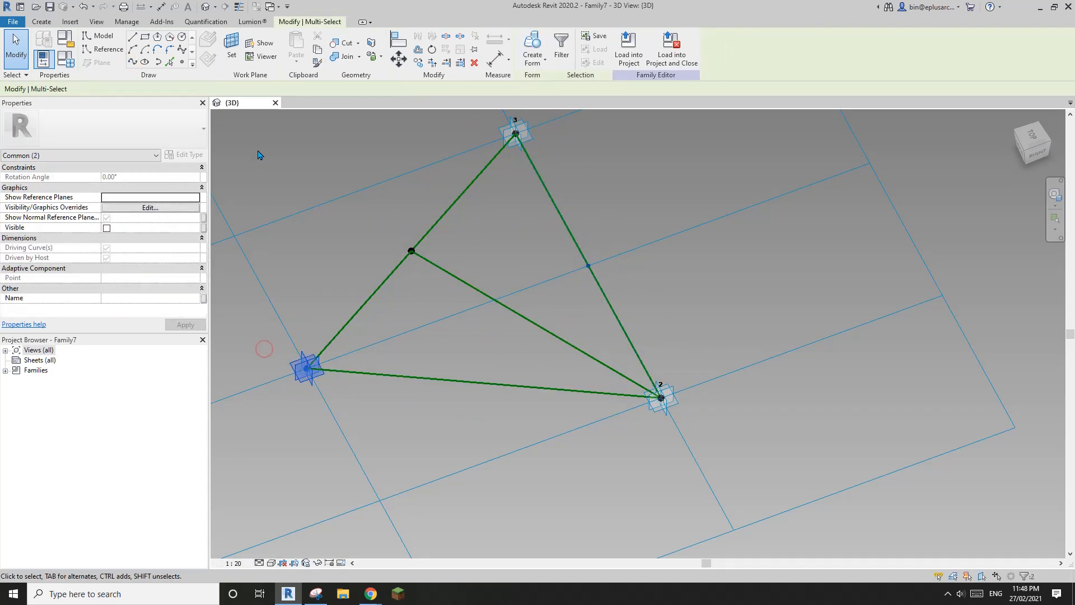
left_click(106, 259)
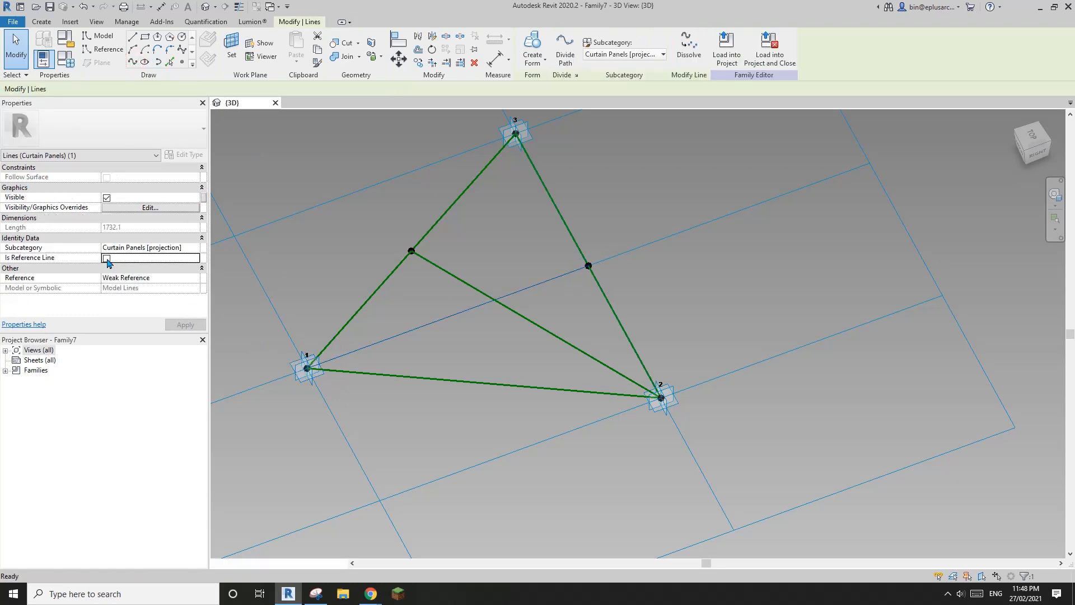
left_click(182, 62)
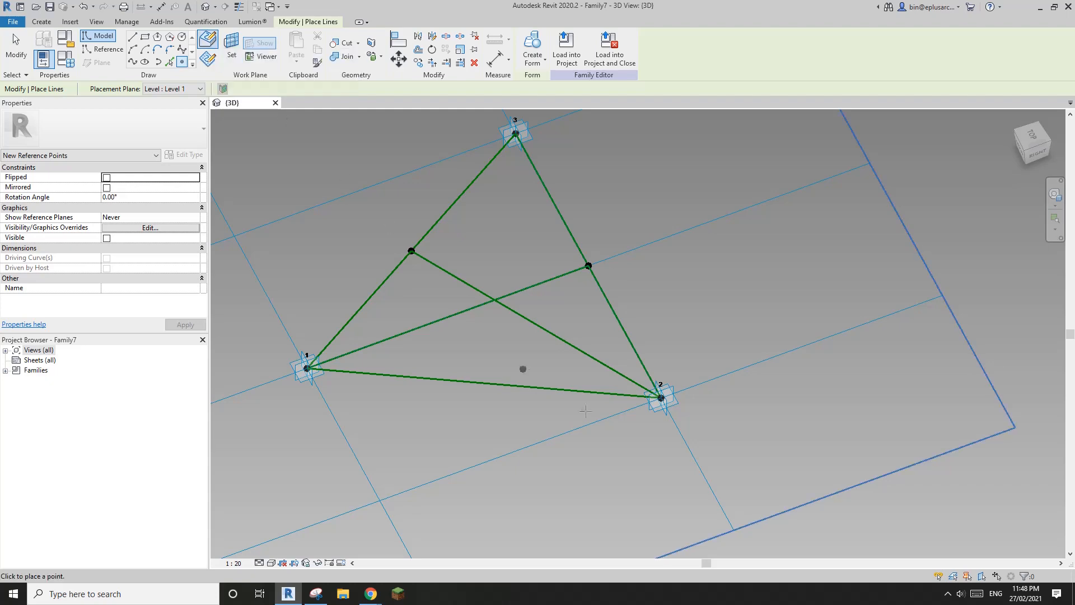
Step: Rehost the median's point onto the crossing of the two medians
key("Escape")
left_click(551, 334)
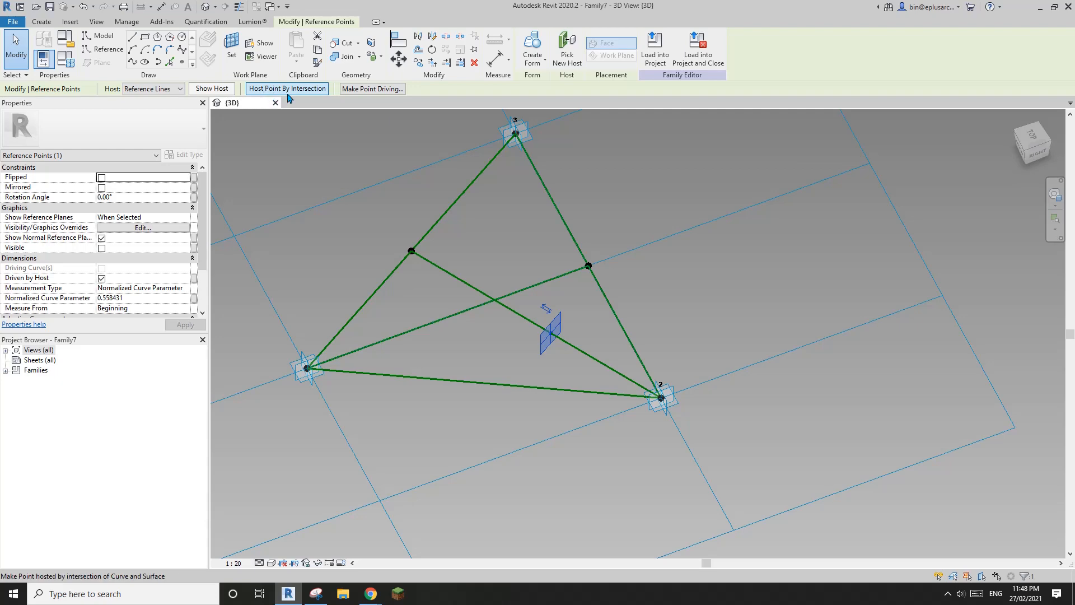
left_click(305, 93)
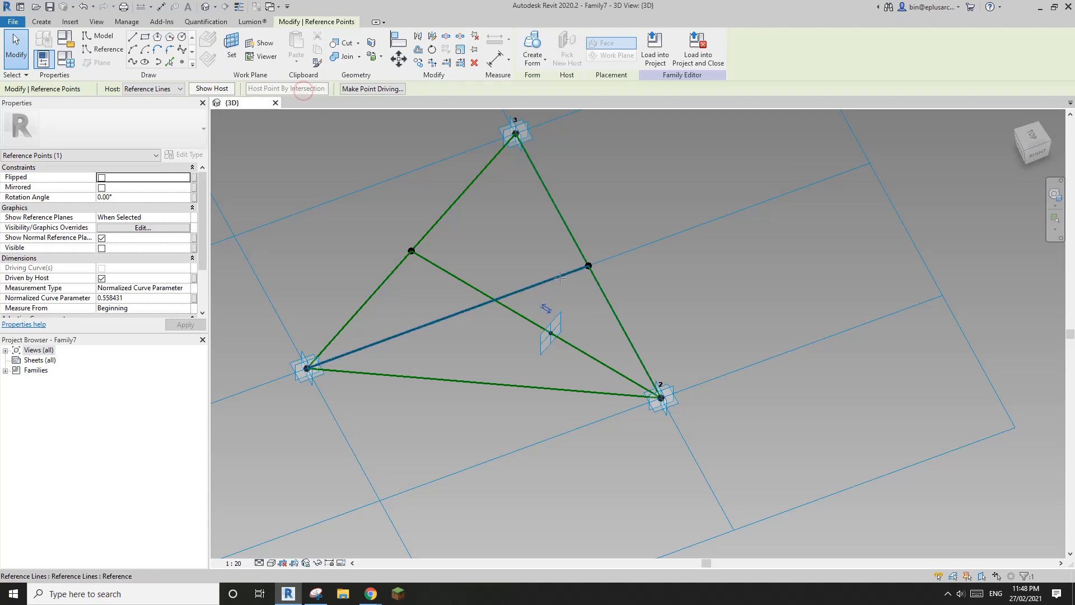
left_click(533, 317)
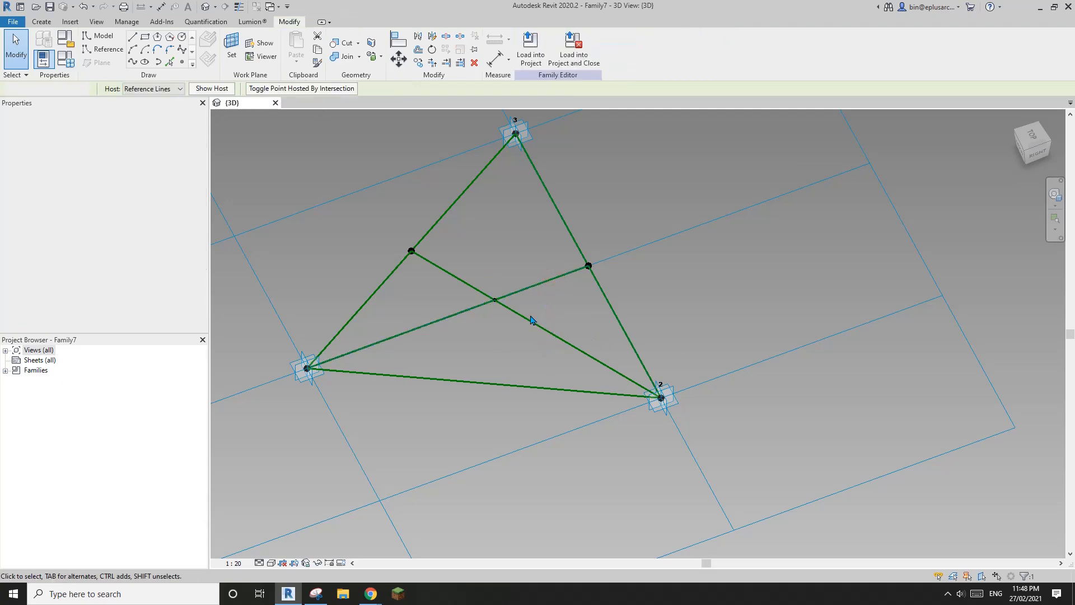
left_click(496, 305)
middle_click_drag(526, 372, 621, 249, "shift")
scroll(512, 355, "up", 2)
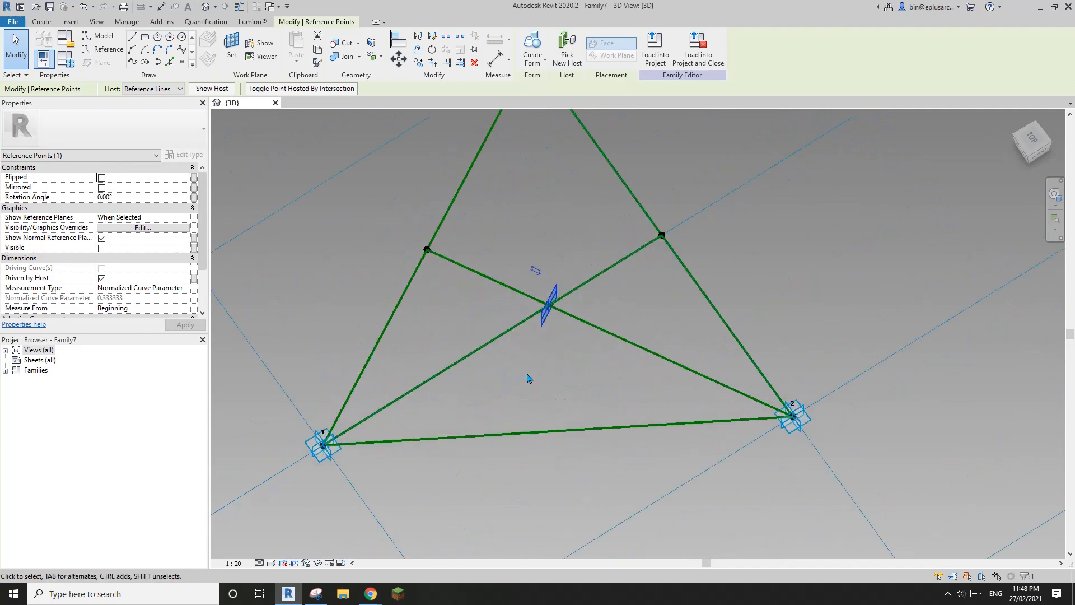
Step: Start placing a reference point on a new work plane at the centre point
left_click(181, 63)
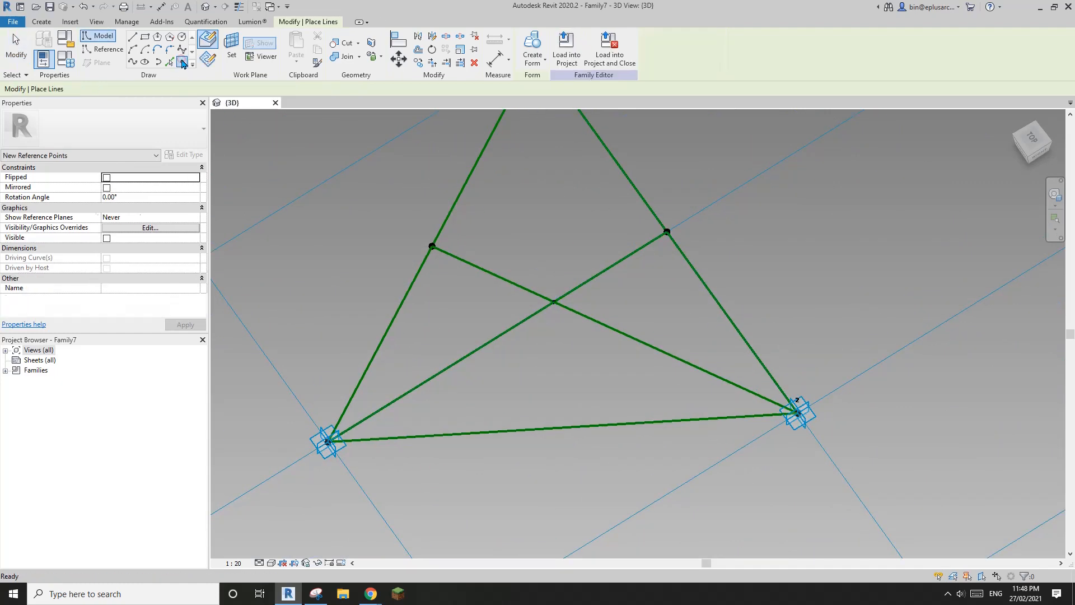
left_click(232, 62)
middle_click_drag(546, 338, 554, 302, "shift")
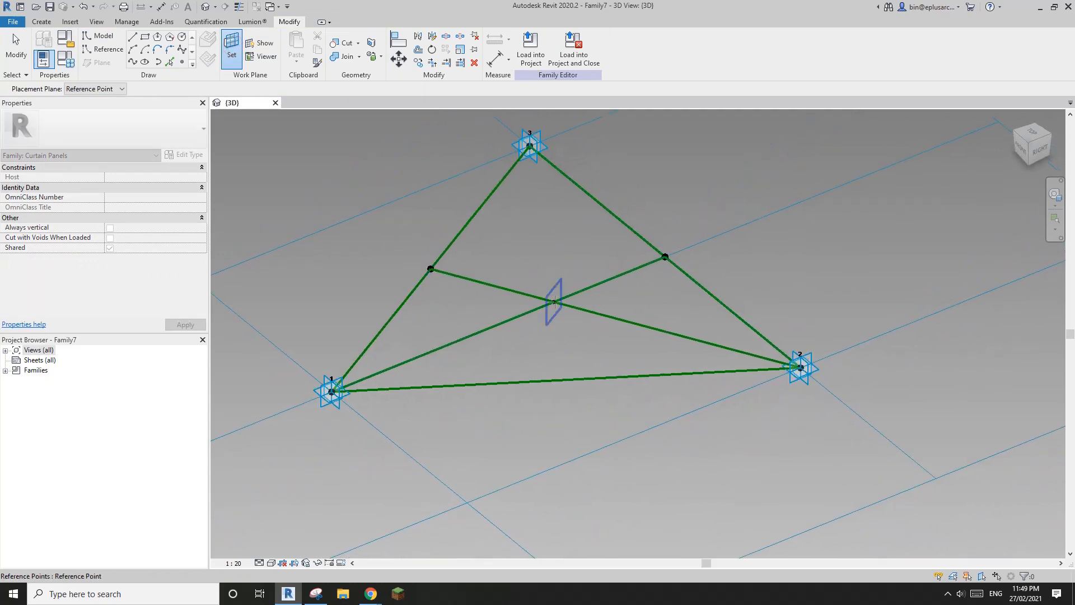
Step: Place a reference point on the centre point's plane, dismissing the identical-points warning
left_click(554, 302)
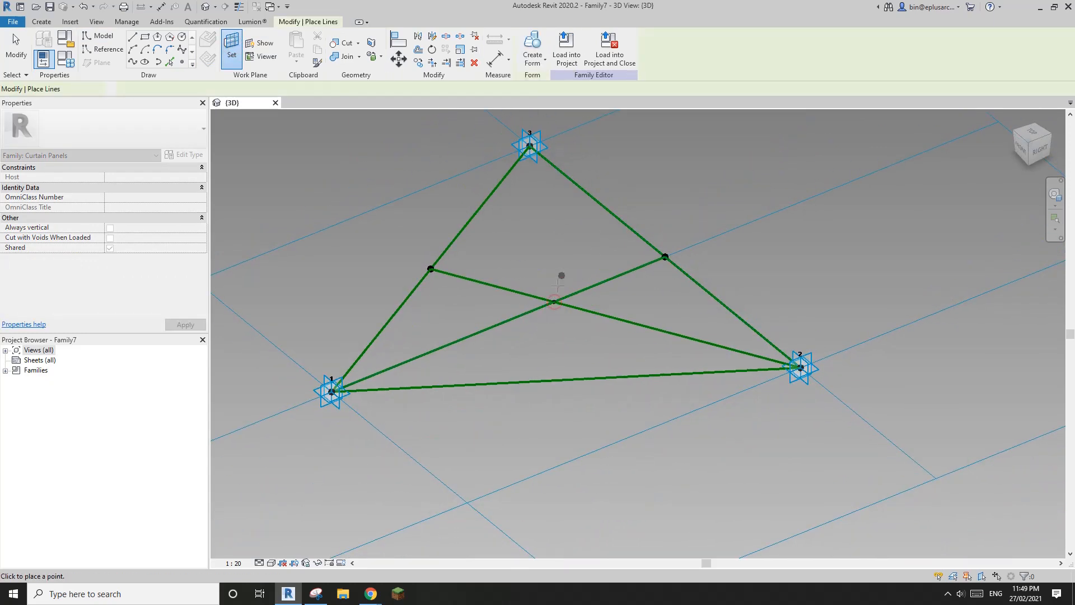
left_click(587, 337)
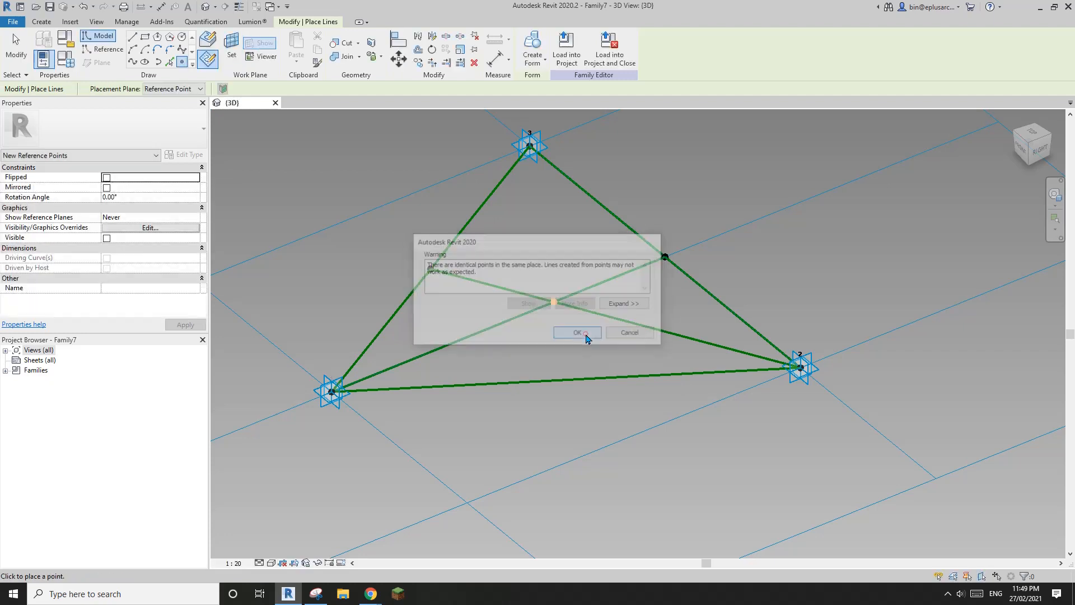
key("Escape")
key("Escape")
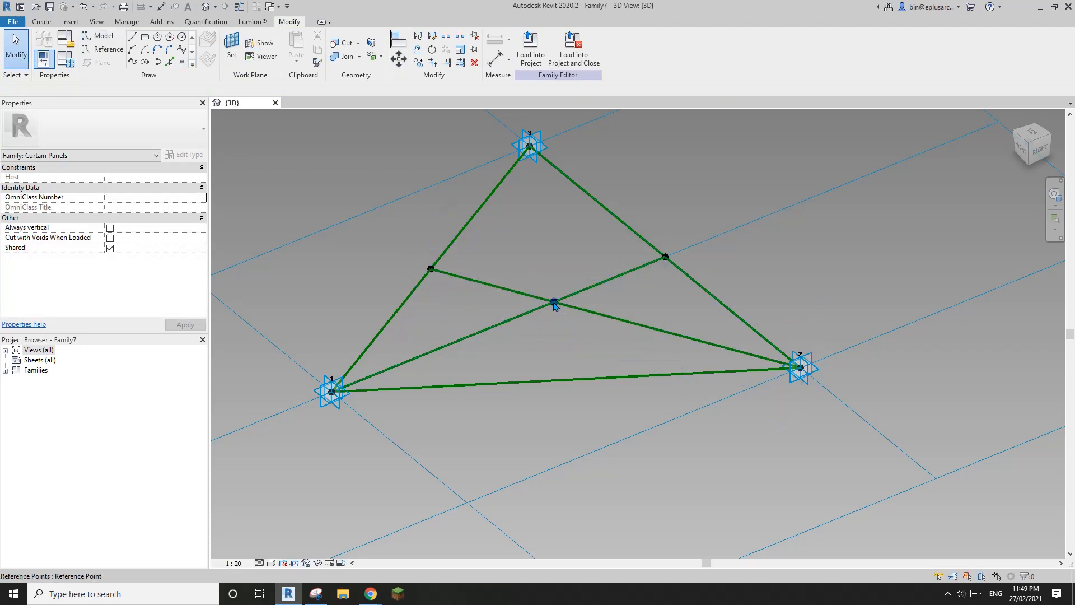
Step: Drag the new point up along Z until its Offset reads 233.8
left_click(555, 303)
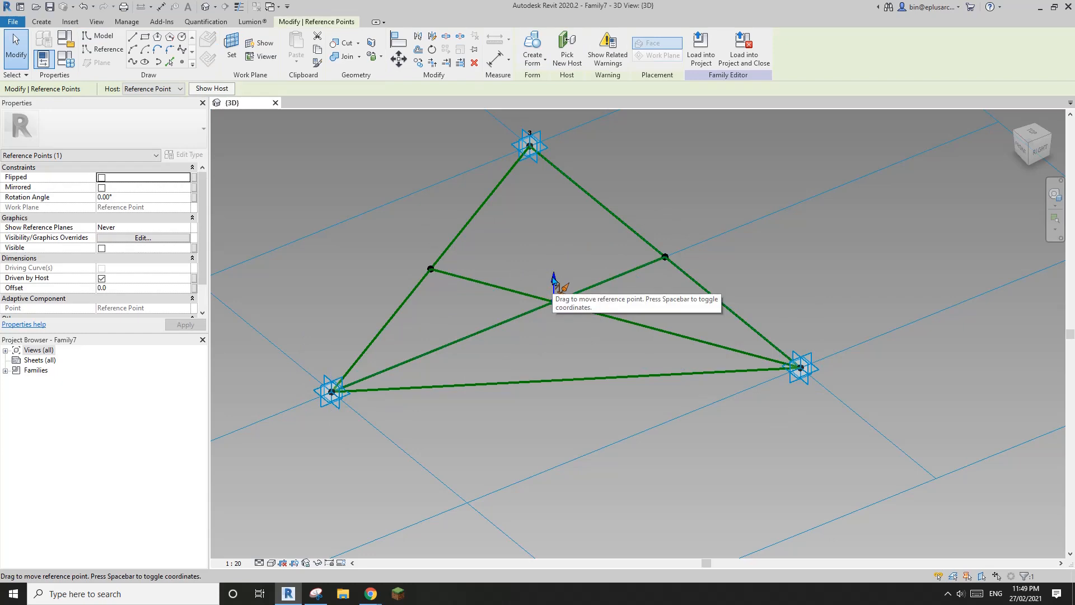
left_click_drag(555, 281, 560, 220)
middle_click_drag(578, 286, 565, 231, "shift")
left_click_drag(566, 230, 563, 249)
middle_click_drag(563, 250, 591, 302, "shift")
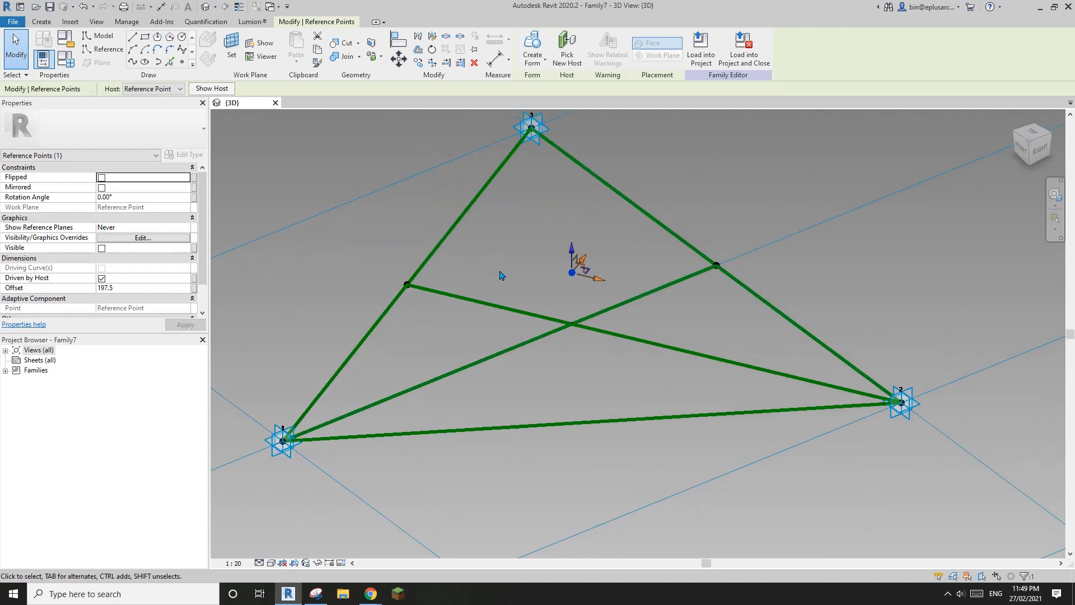
left_click_drag(574, 252, 575, 270)
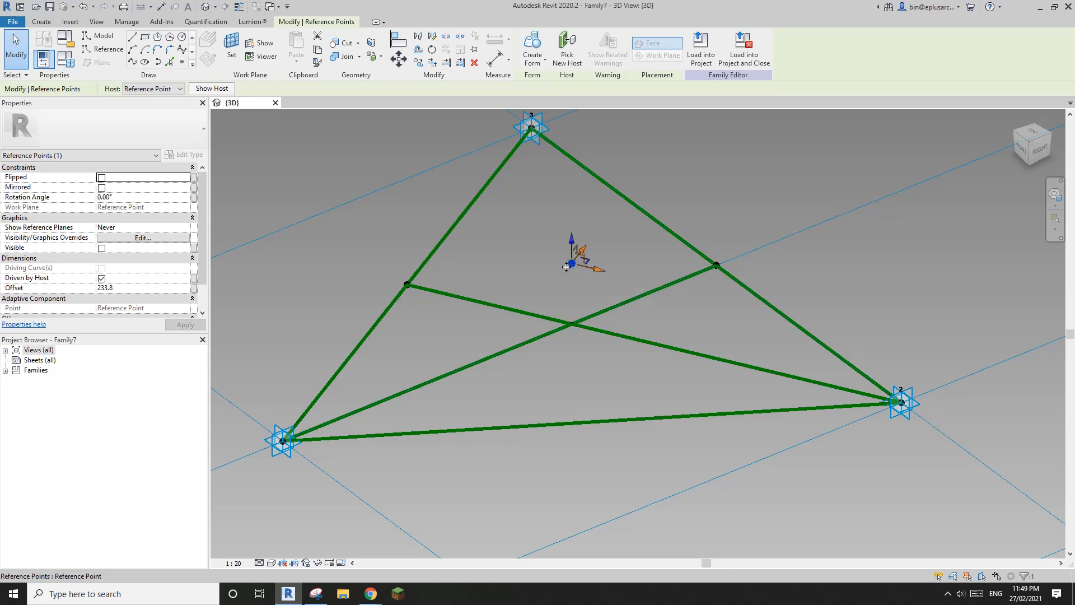
middle_click_drag(573, 264, 560, 300, "shift")
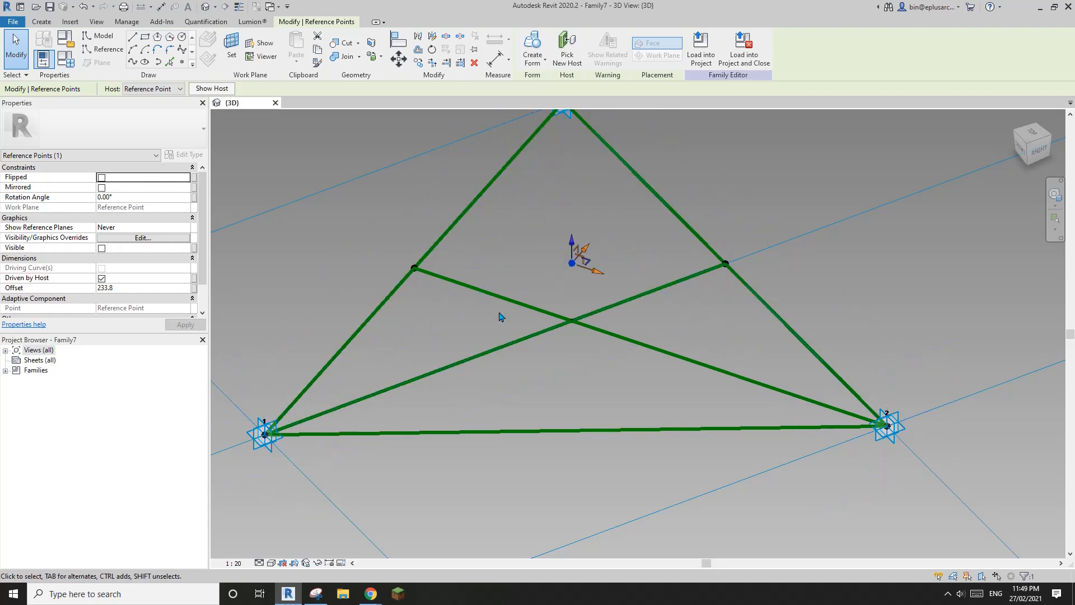
middle_click_drag(532, 270, 523, 271, "shift")
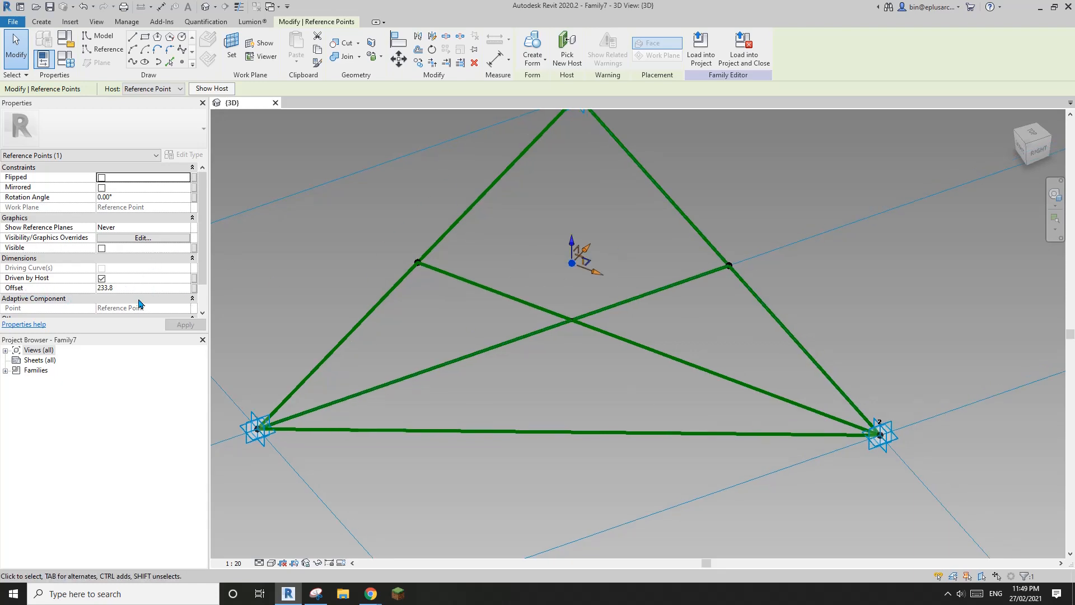
Step: Link the raised point's Offset to a new family parameter named Base Offset
left_click(195, 289)
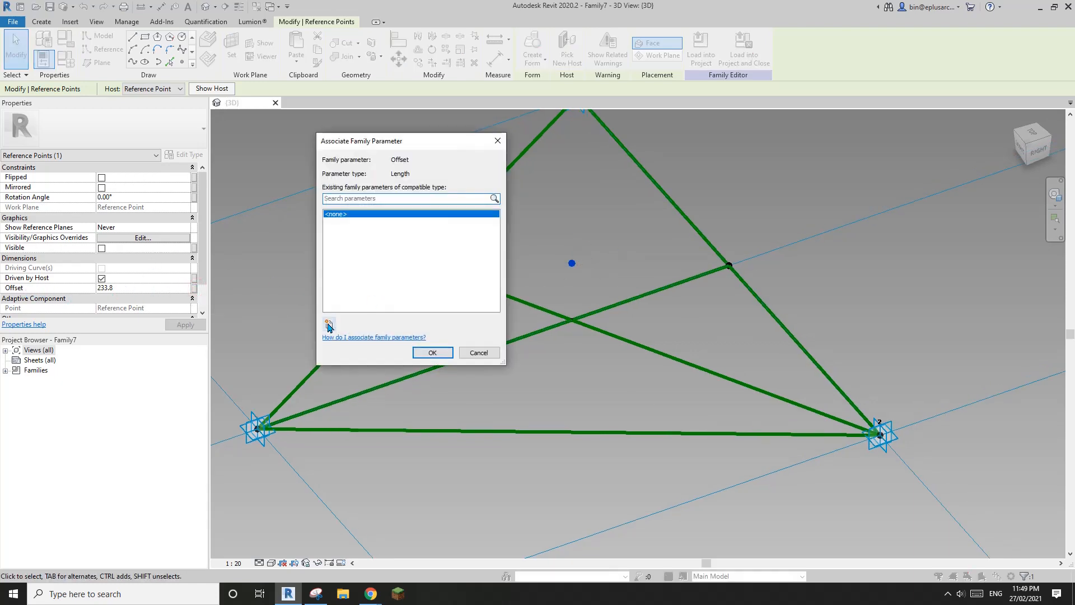
left_click(329, 325)
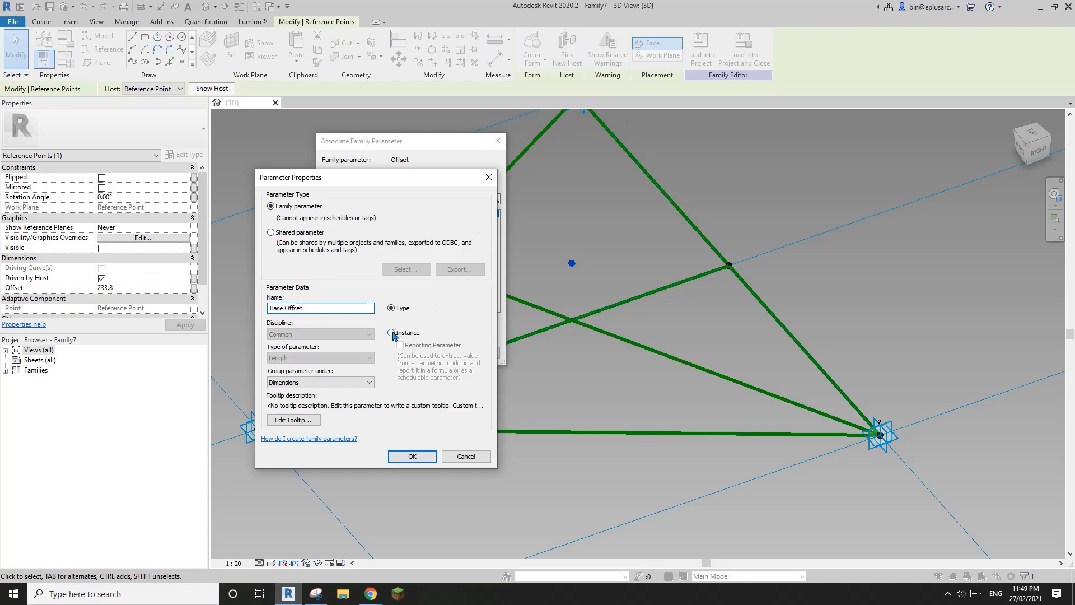
left_click(412, 457)
left_click(444, 357)
middle_click_drag(493, 341, 574, 358, "shift")
left_click(536, 241)
middle_click_drag(568, 254, 607, 266)
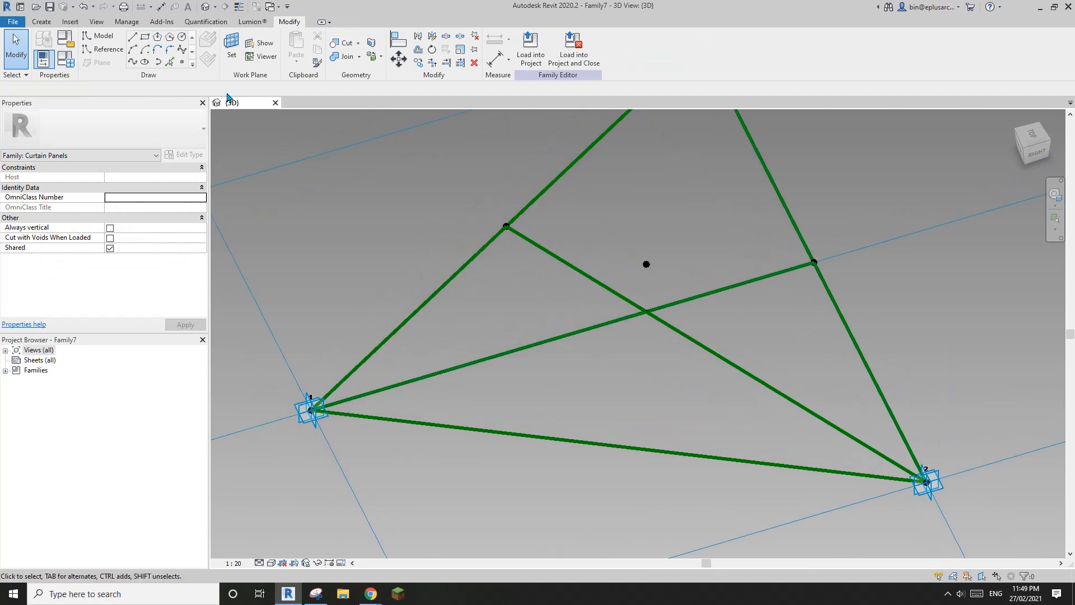
Step: Place a new reference point hosted on the raised point's work plane
left_click(183, 62)
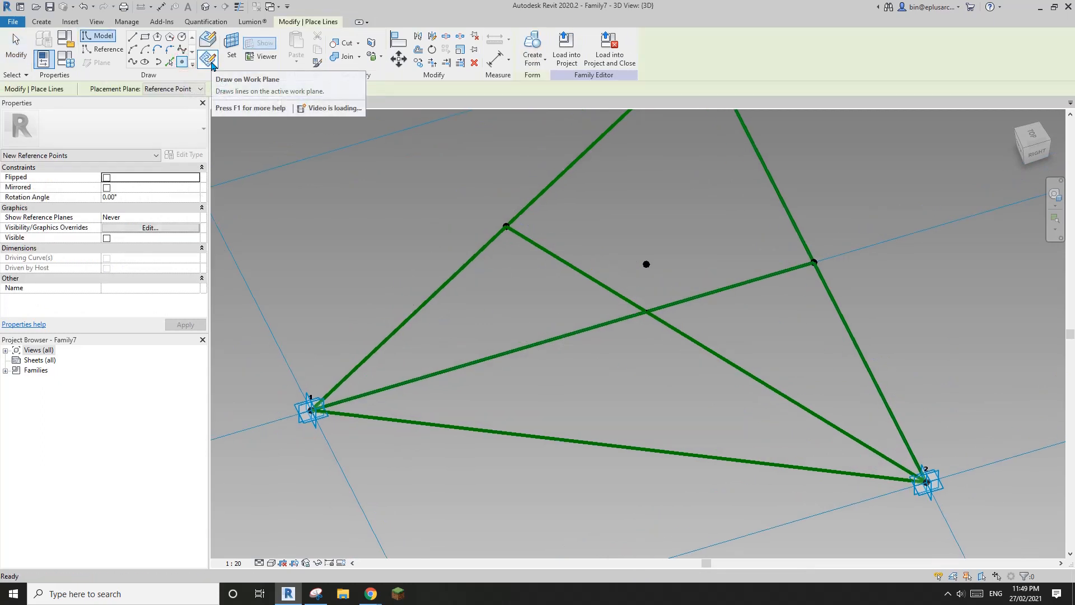
left_click(232, 48)
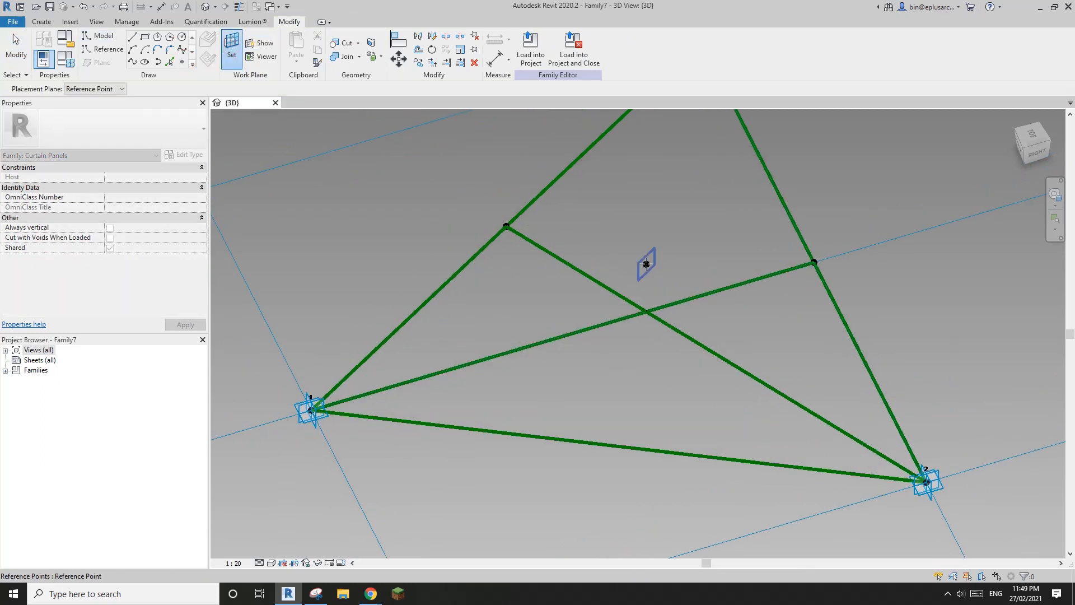
middle_click_drag(646, 264, 641, 254, "shift")
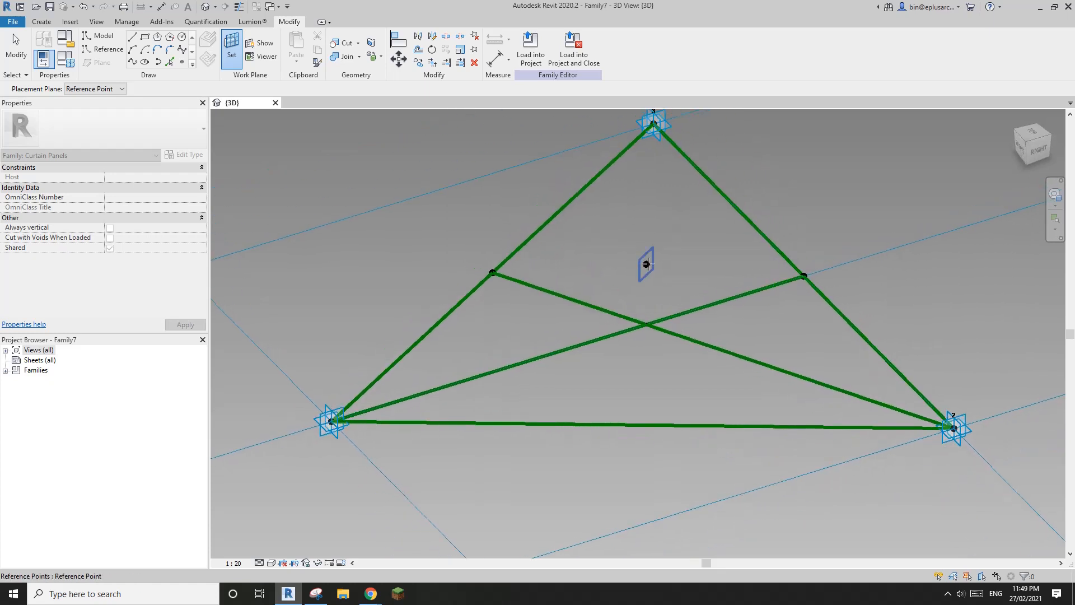
left_click(646, 264)
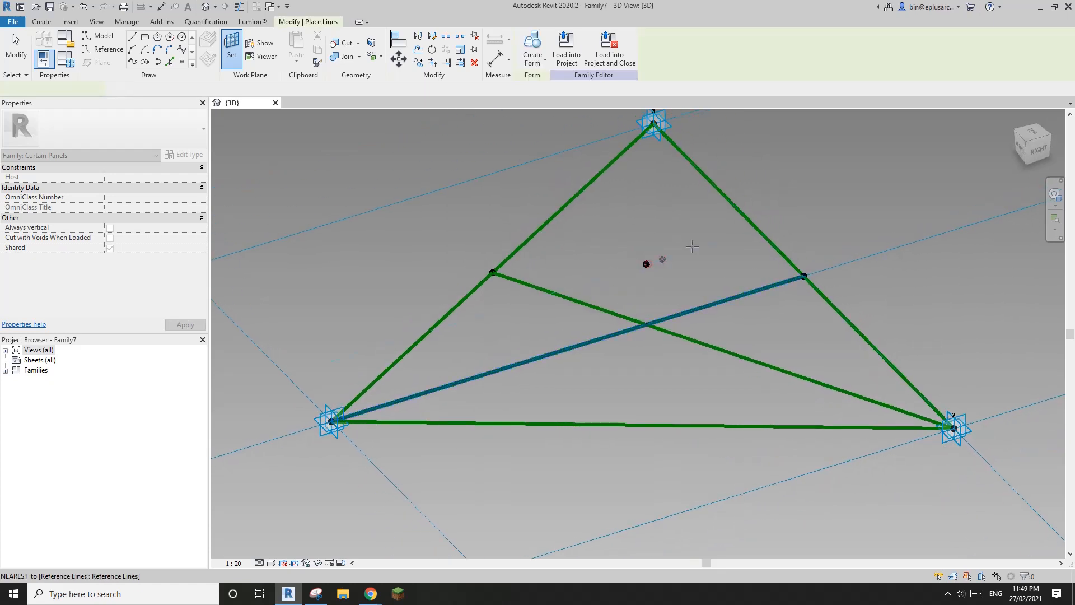
left_click(646, 264)
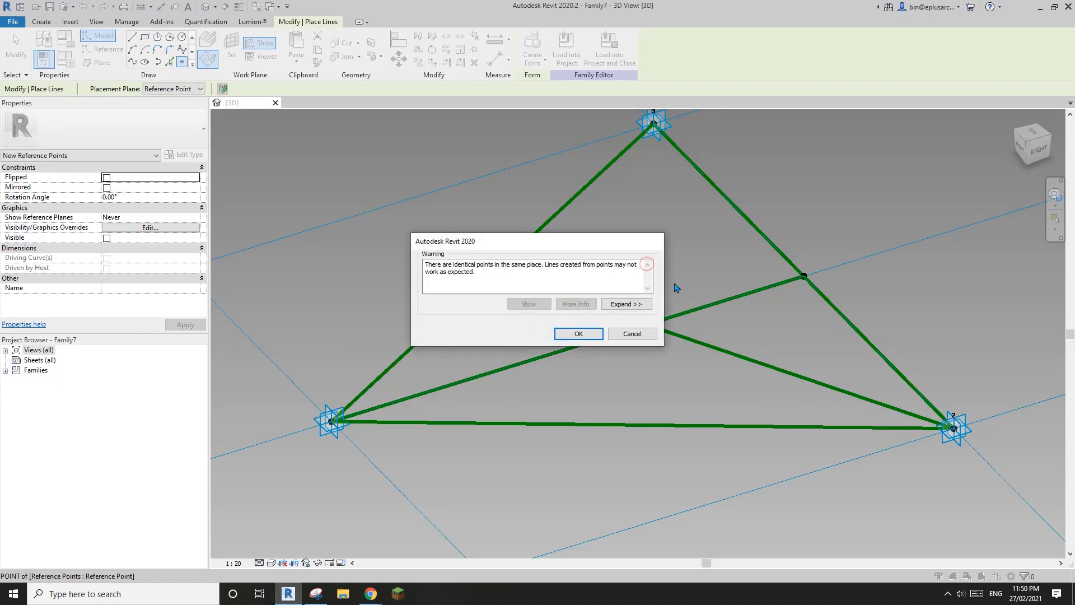
left_click(579, 334)
key("Escape")
key("Escape")
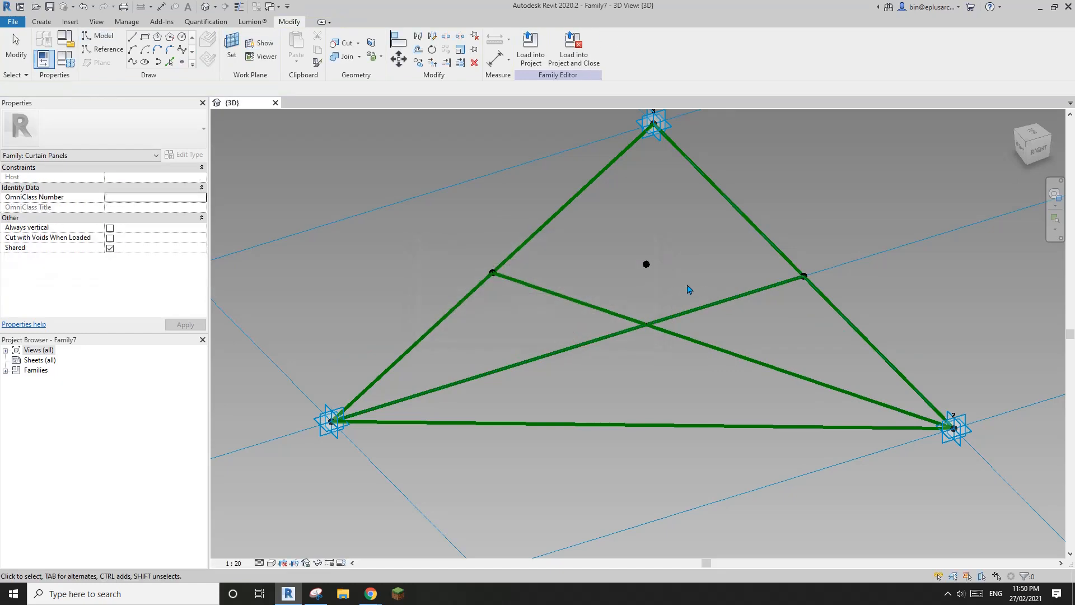
Step: Select the newly placed point and raise it to an offset of 142.9
left_click(647, 266)
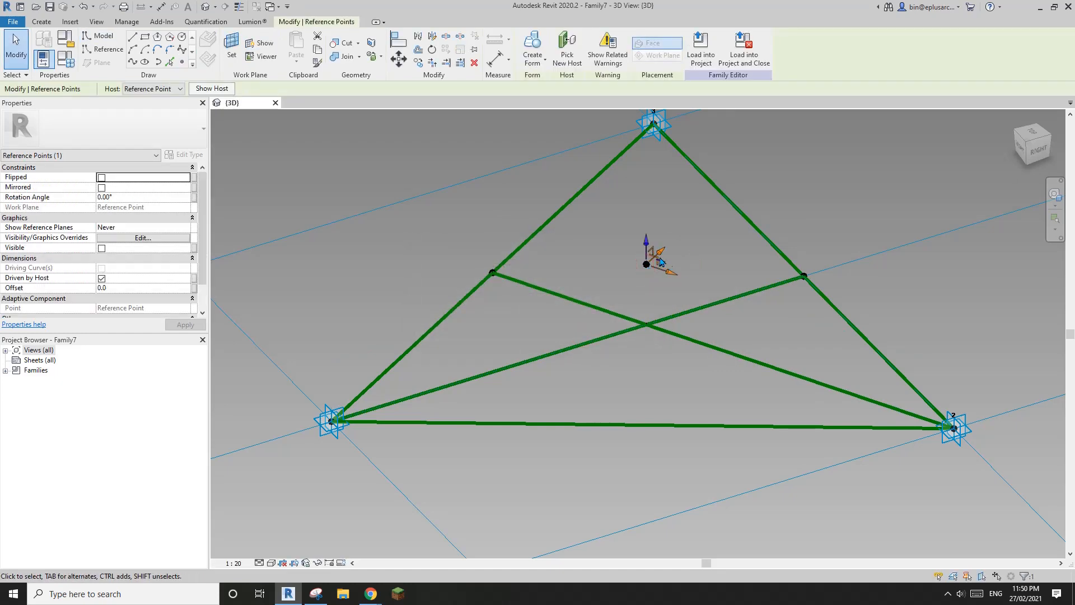
left_click_drag(653, 244, 652, 224)
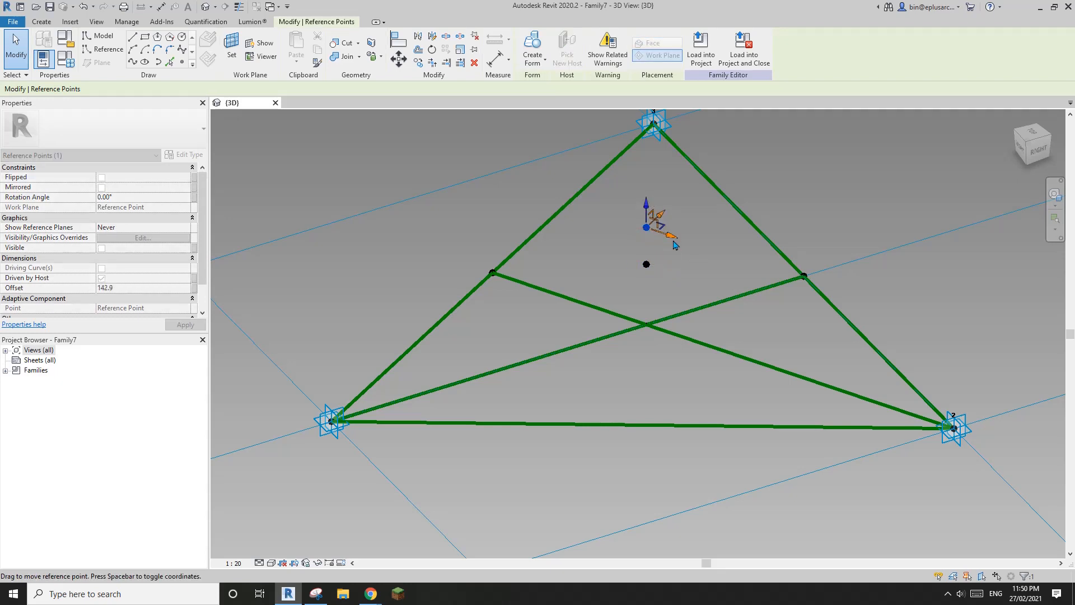
middle_click_drag(655, 249, 629, 251, "shift")
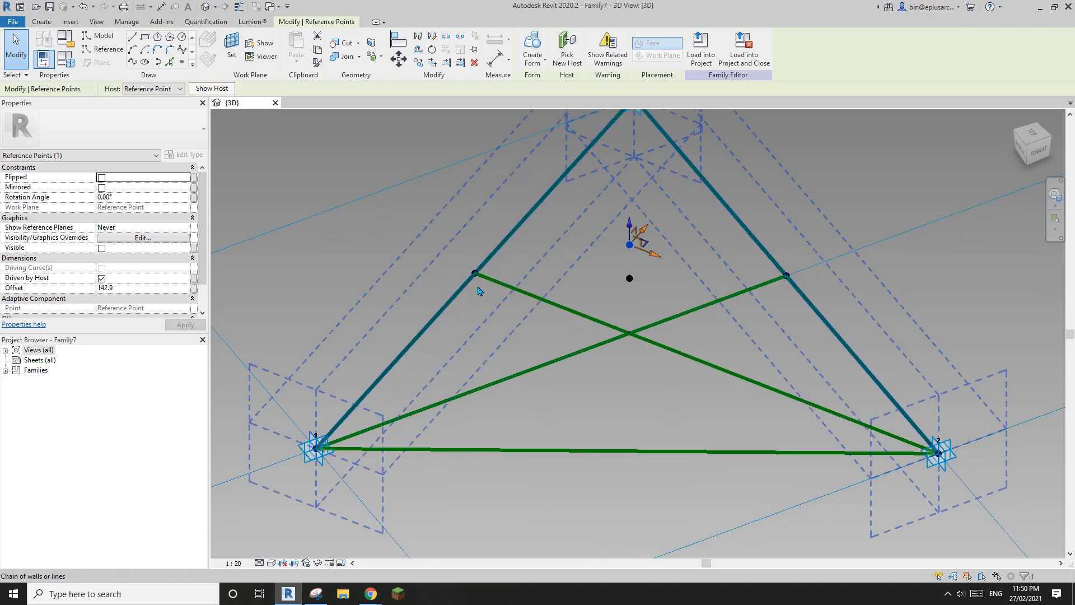
middle_click_drag(630, 242, 626, 328, "shift")
scroll(607, 281, "down", 5)
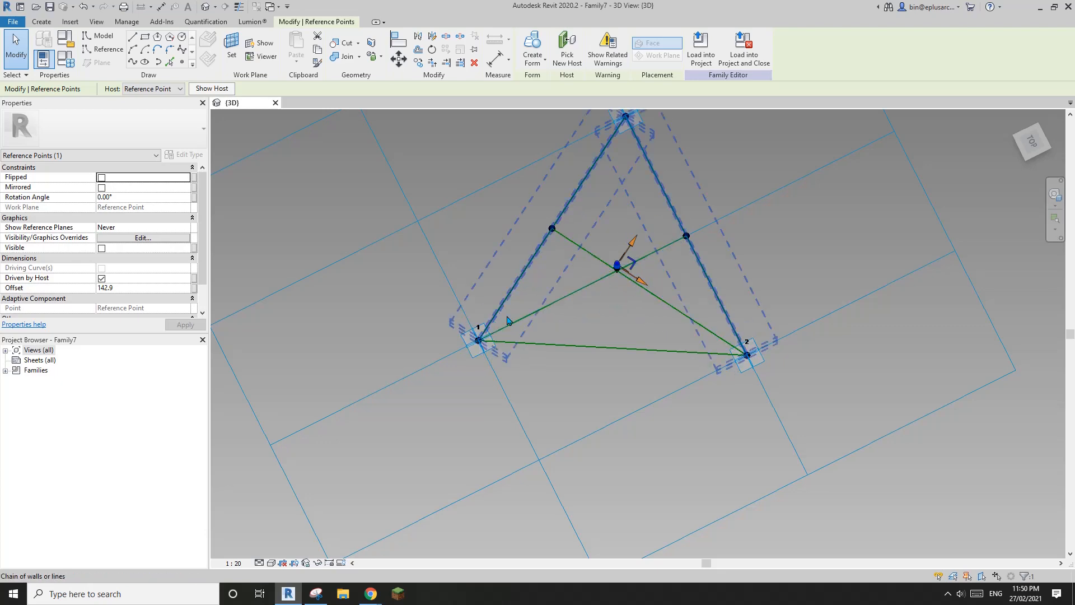
scroll(625, 261, "up", 4)
Step: Lower the hosted point to an Offset of 80.8 above the medians' crossing
middle_click_drag(628, 257, 646, 248, "shift")
left_click_drag(642, 231, 646, 266)
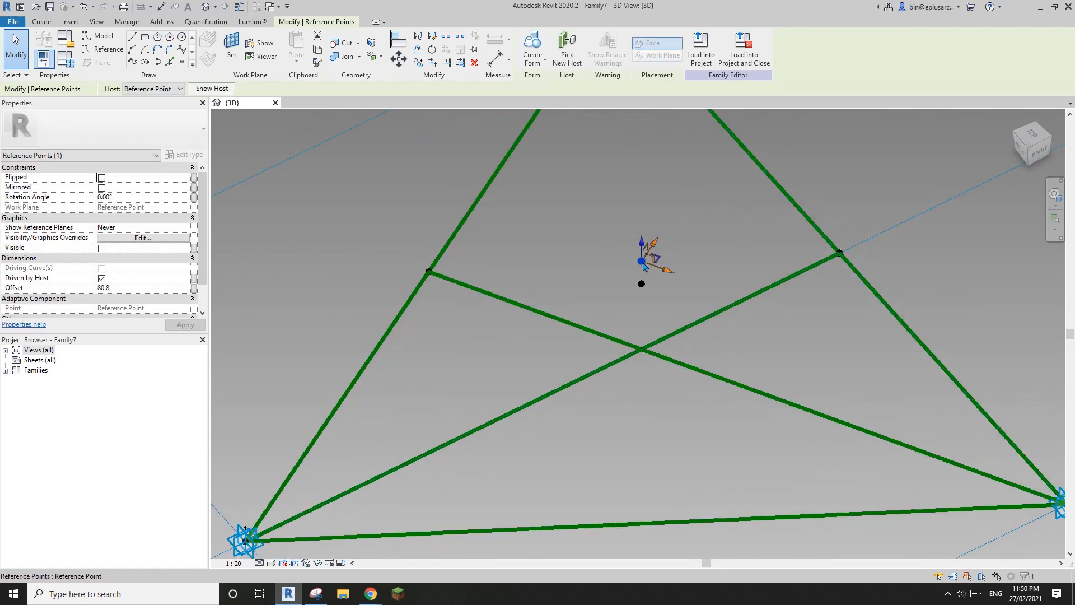
scroll(555, 263, "down", 3)
middle_click_drag(554, 263, 617, 237)
middle_click_drag(623, 238, 617, 238, "shift")
scroll(672, 250, "down", 1)
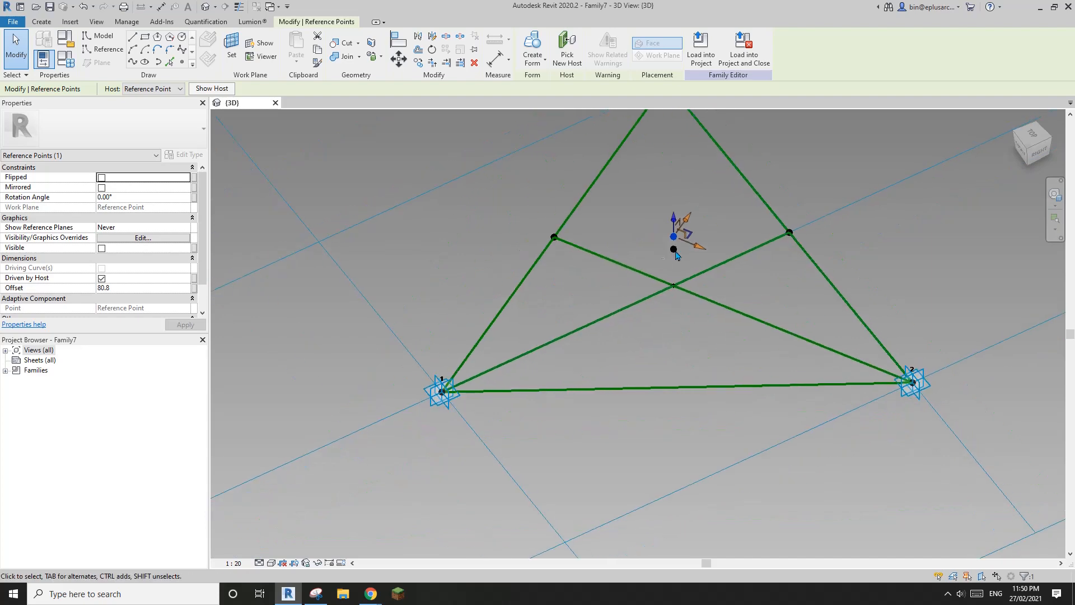
scroll(686, 253, "up", 3)
middle_click_drag(686, 253, 692, 255)
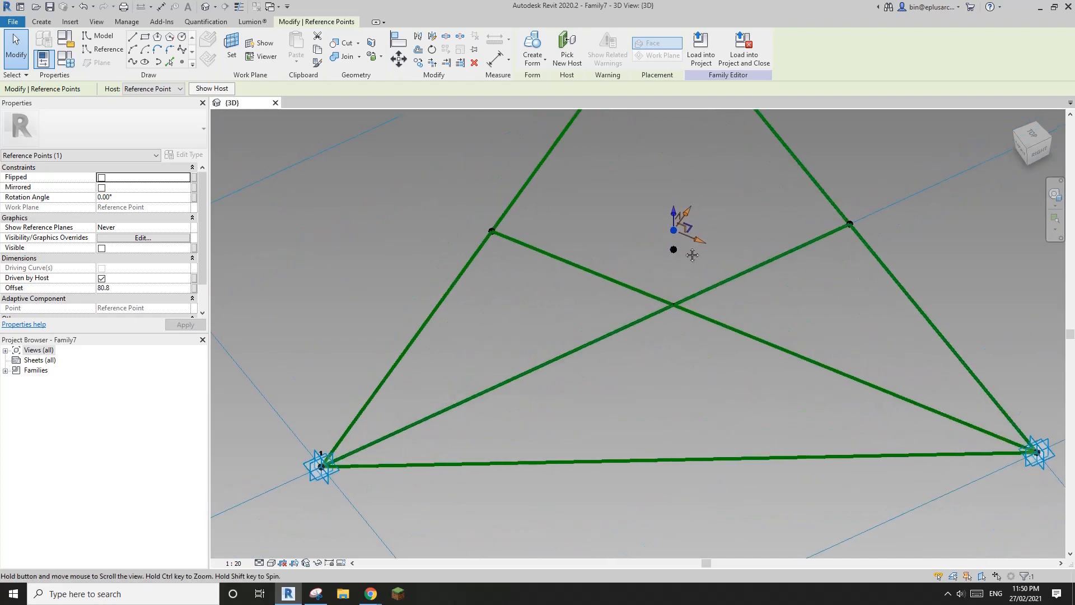
left_click(194, 289)
Step: Create an instance parameter named Offset and associate it with the point's 80.8 offset
left_click(330, 325)
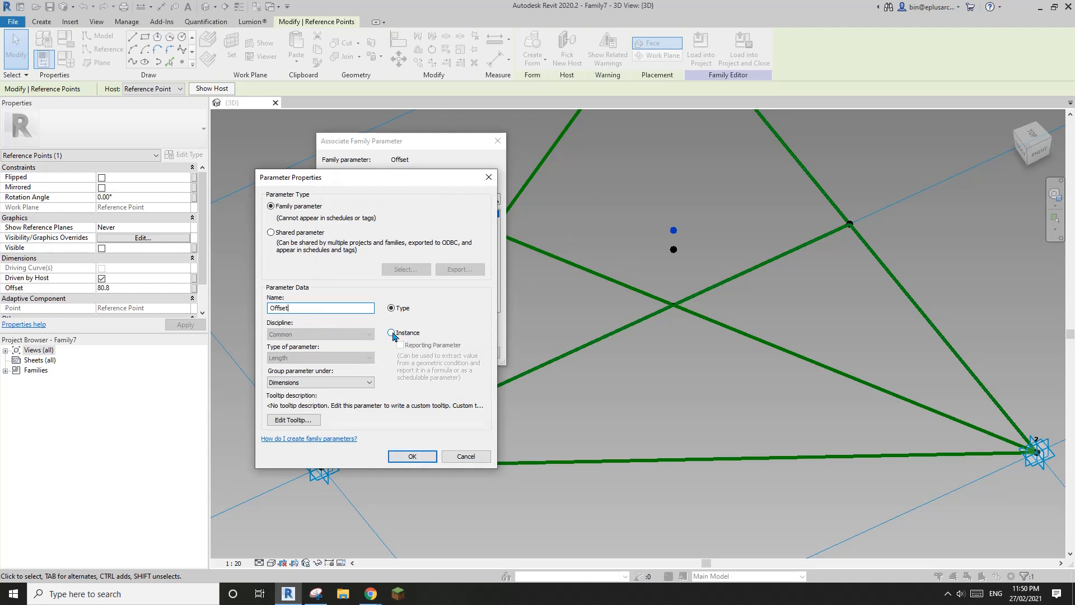
left_click(413, 457)
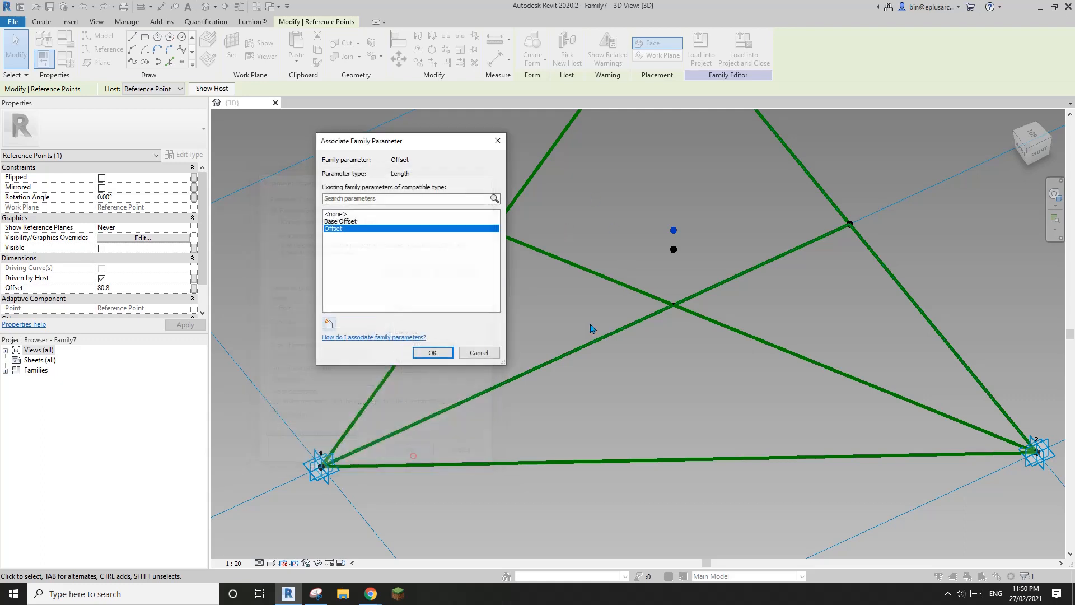
left_click(445, 354)
middle_click_drag(456, 350, 599, 300, "shift")
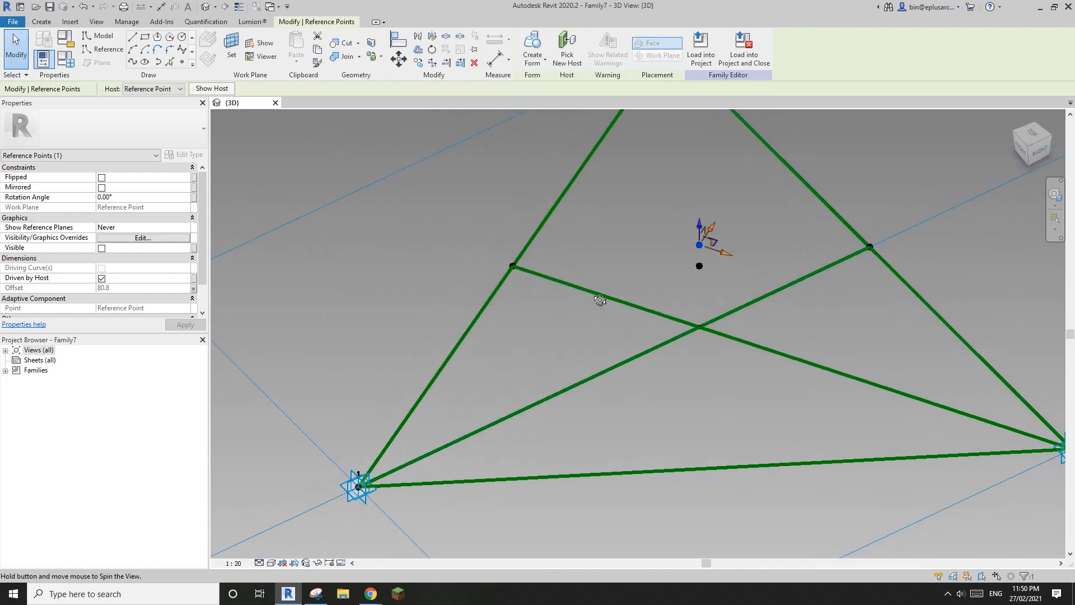
Step: Place reference points on the line to the right corner and on the diagonal from corner 1
left_click(182, 62)
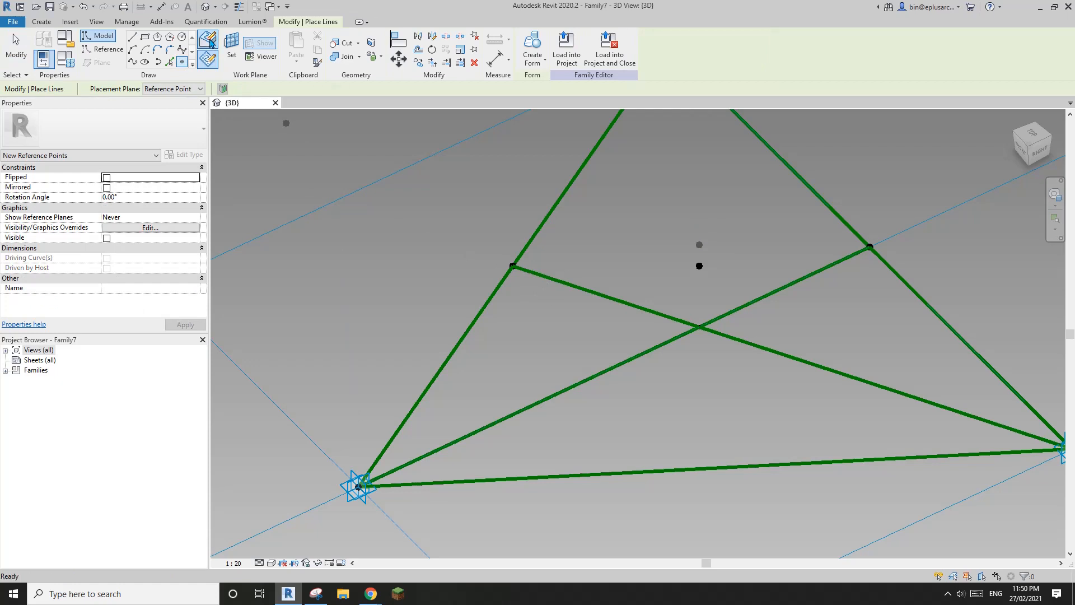
left_click(540, 275)
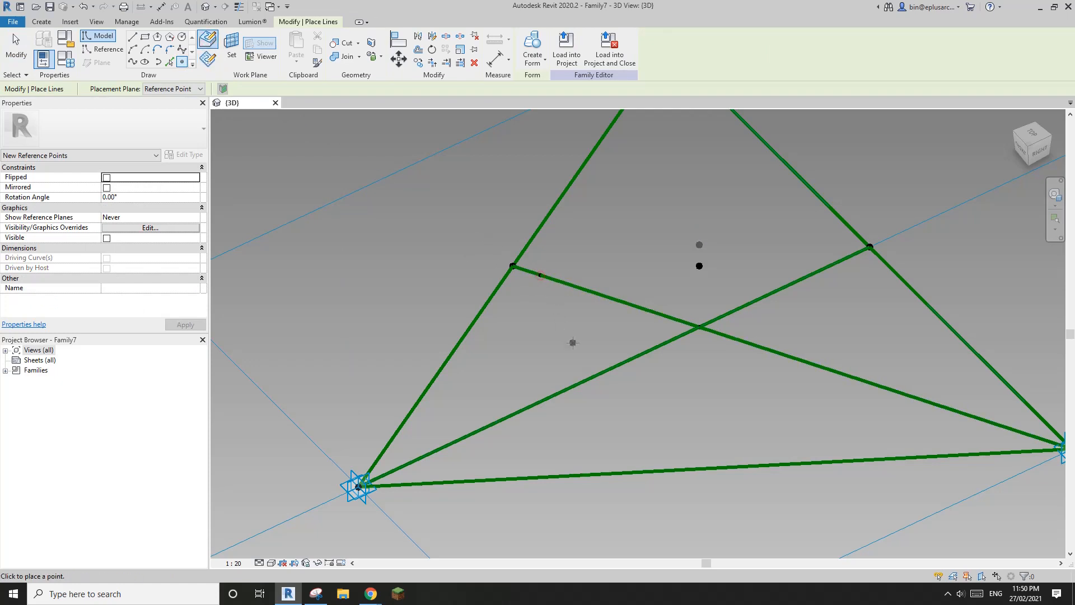
left_click(410, 462)
scroll(499, 380, "down", 1)
middle_click_drag(502, 370, 510, 320)
key("Escape")
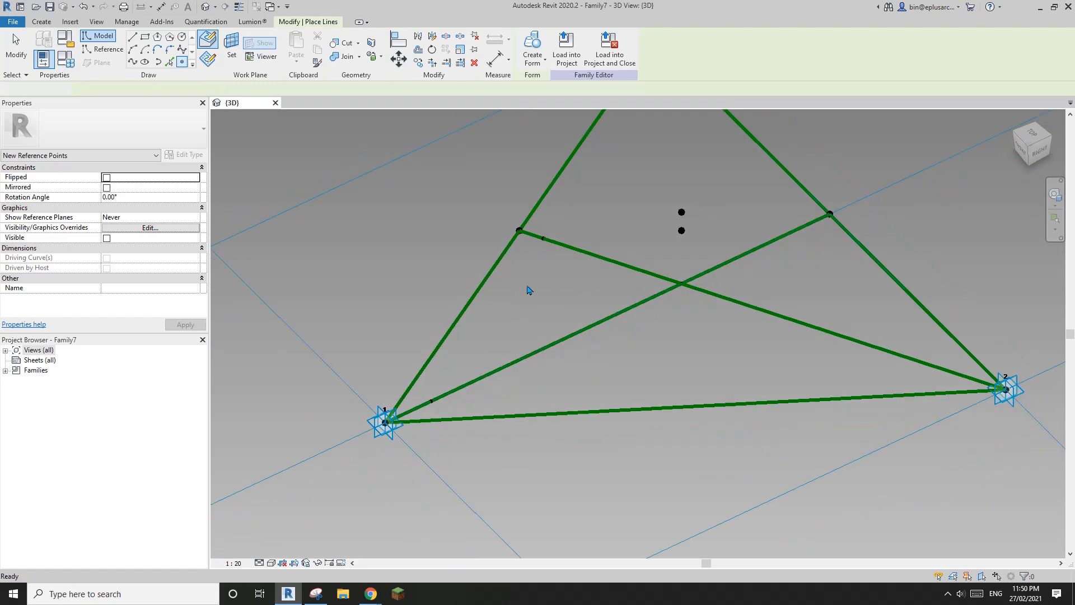
Step: Join the two new points with a reference line, then join the first point to the raised point
left_click_drag(538, 224, 552, 251)
left_click_drag(422, 387, 442, 406, "ctrl")
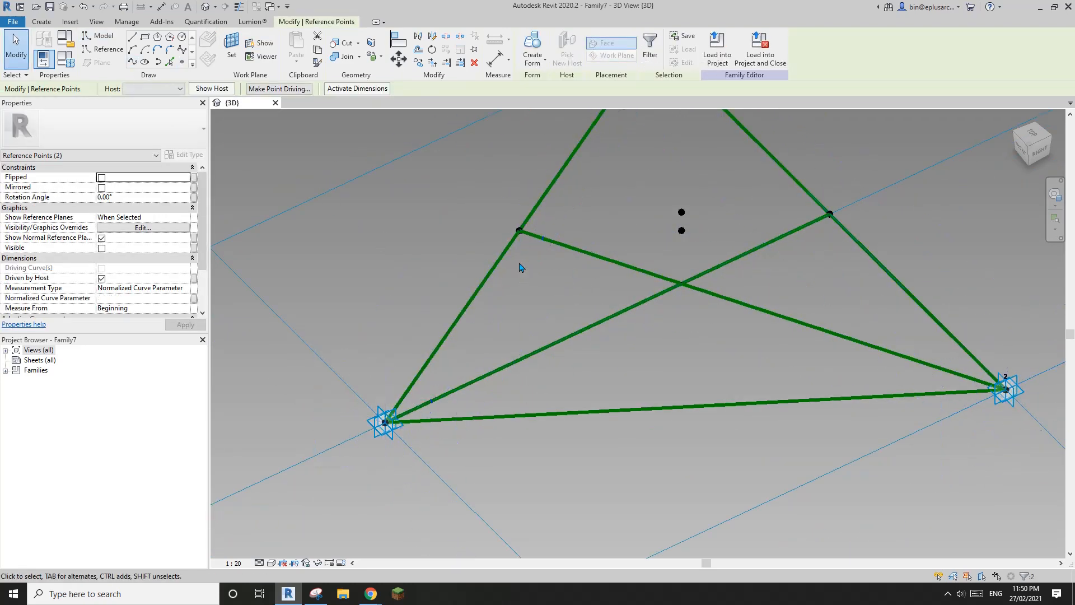
left_click(133, 62)
left_click(107, 259)
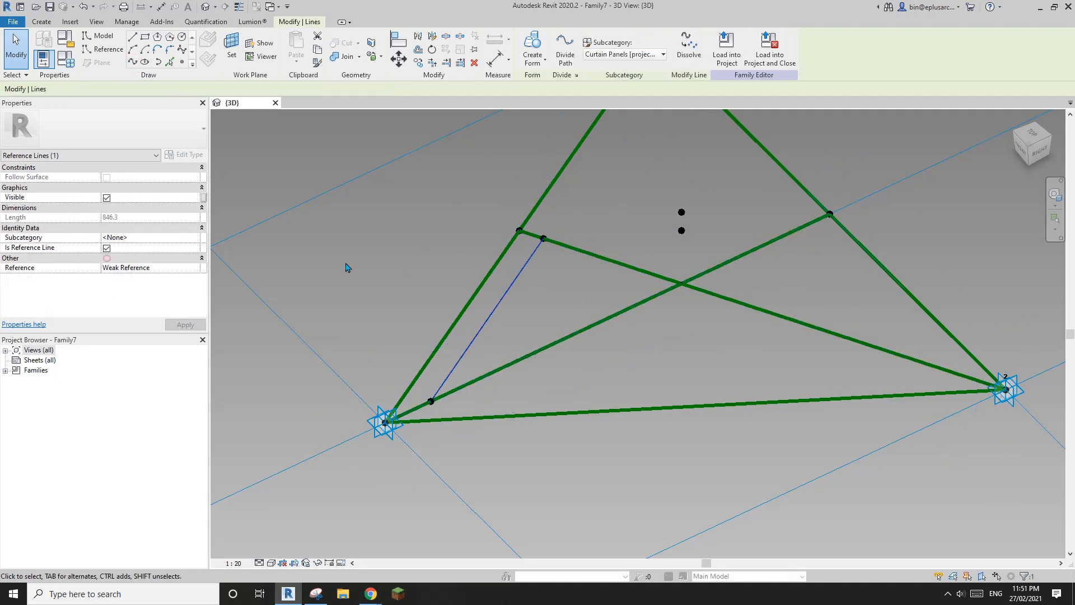
middle_click_drag(605, 288, 544, 338, "shift")
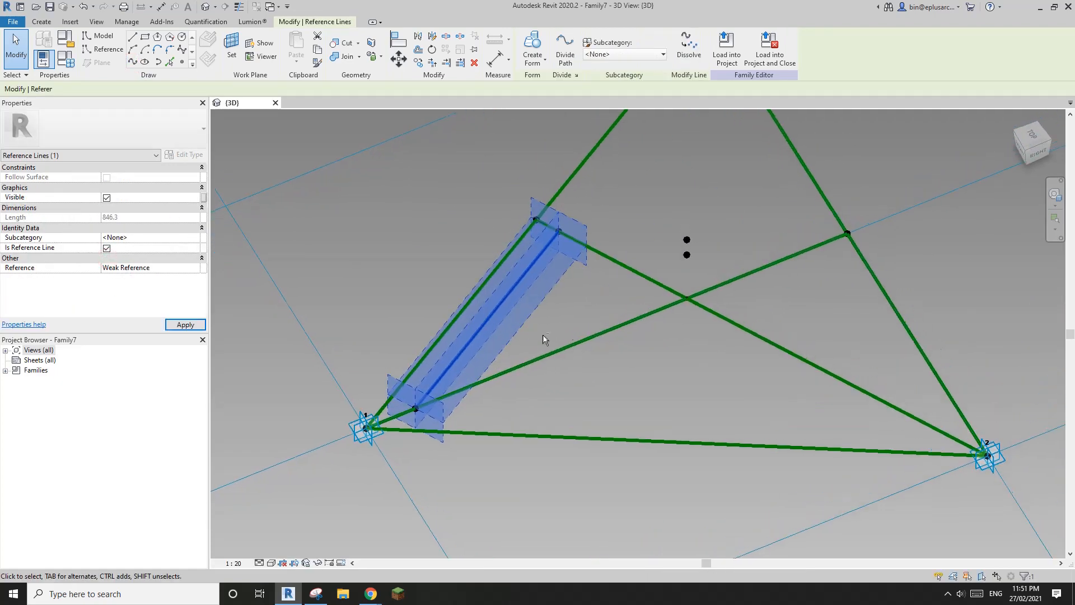
left_click(570, 285)
left_click(558, 231)
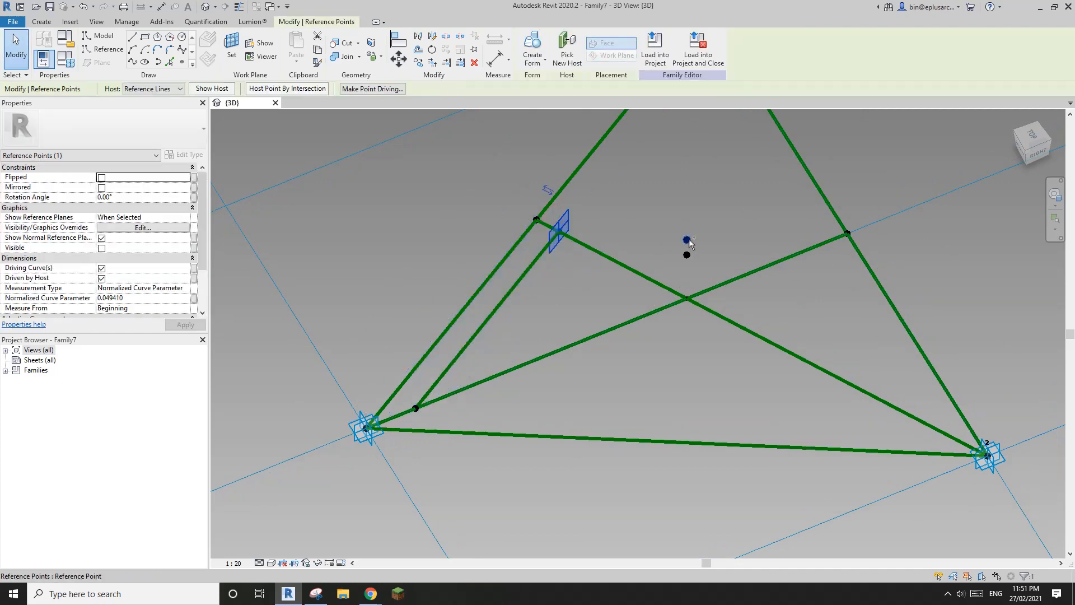
left_click(686, 240, "ctrl")
left_click(132, 62)
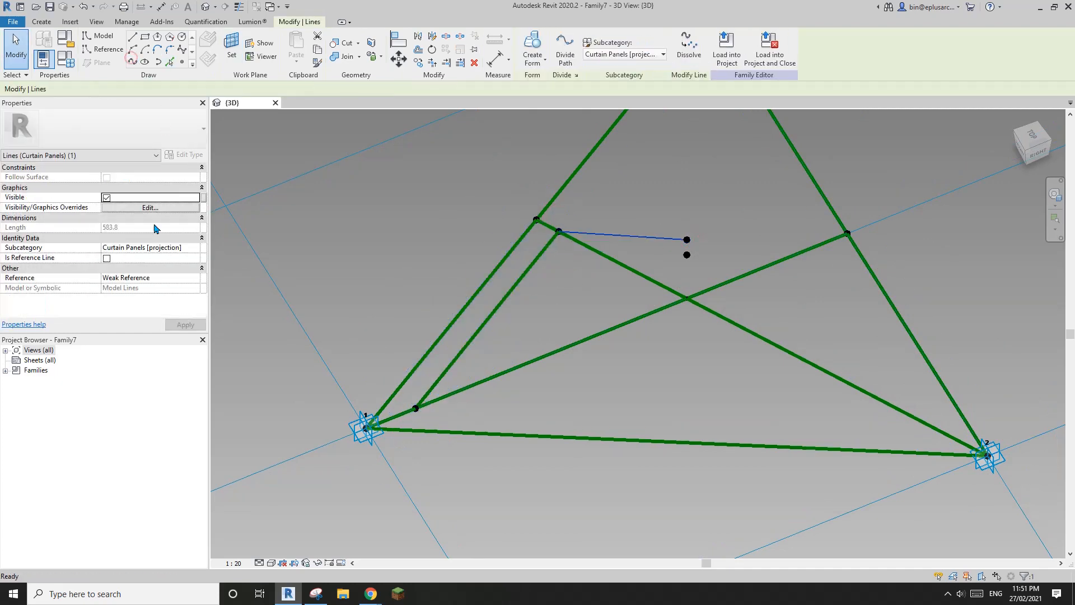
left_click(107, 259)
Step: Draw a reference line from the raised point to the point on the diagonal
left_click(662, 192)
scroll(663, 192, "up", 1)
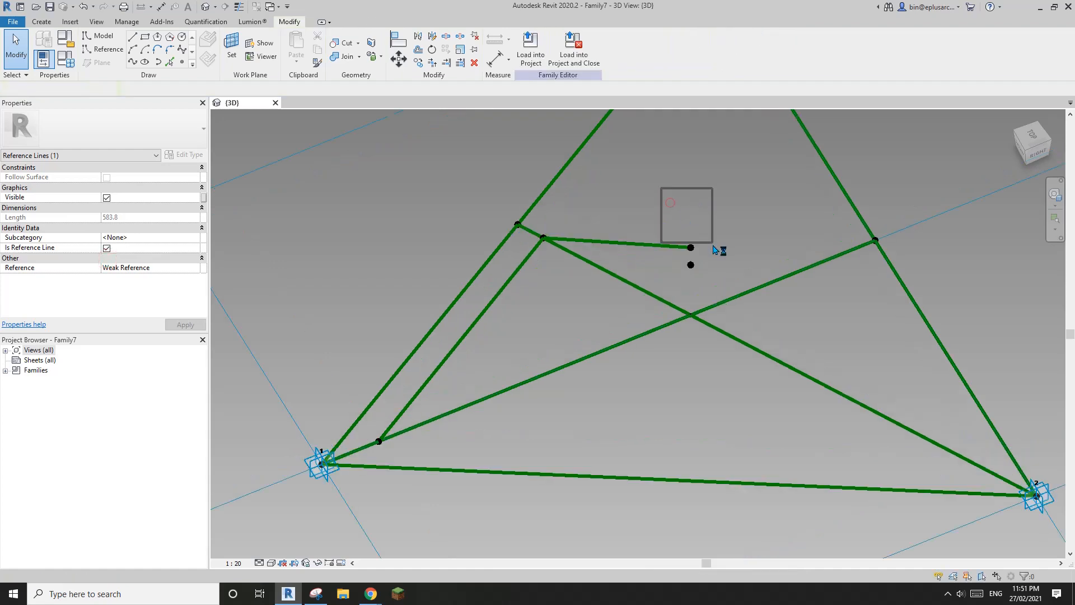
left_click_drag(707, 257, 706, 257)
left_click(379, 441, "ctrl")
left_click(133, 61)
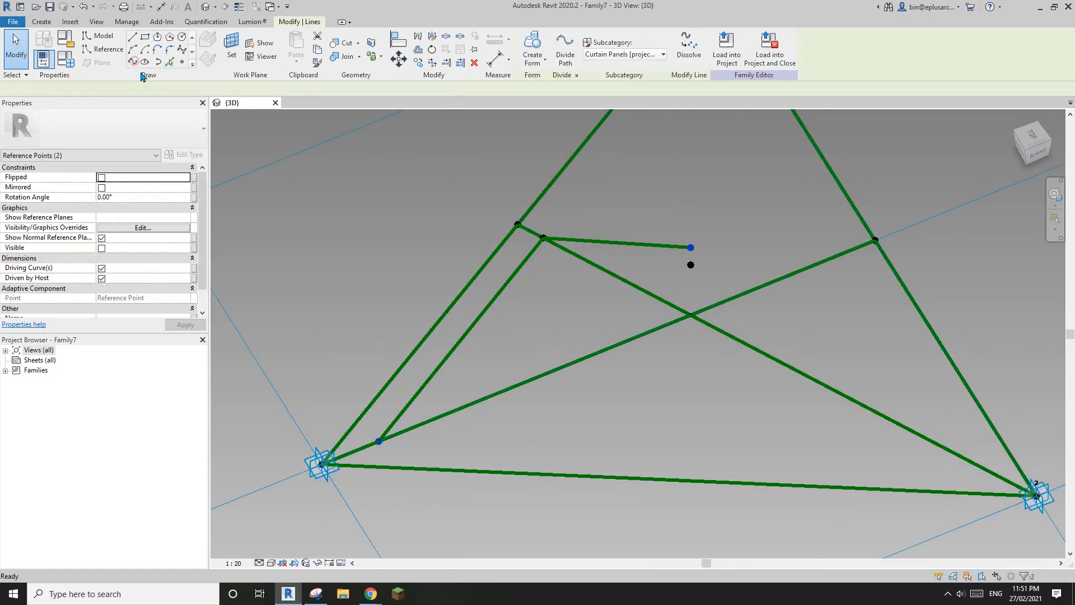
left_click(107, 259)
Step: Tab-select the chain of three inner reference lines
left_click(655, 280)
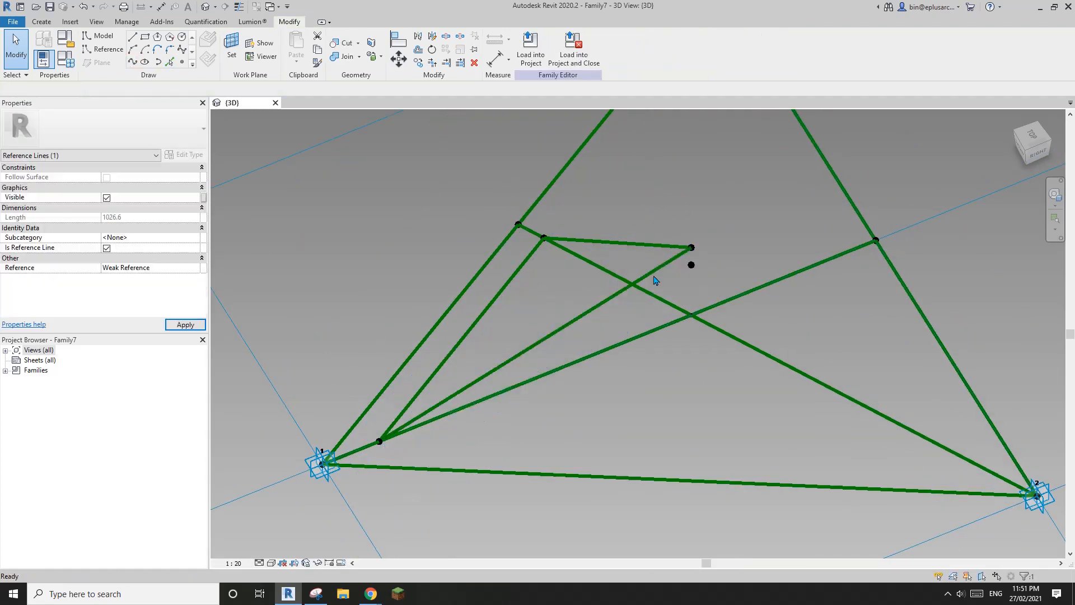
key("Tab")
left_click(653, 271)
middle_click_drag(653, 271, 624, 297, "shift")
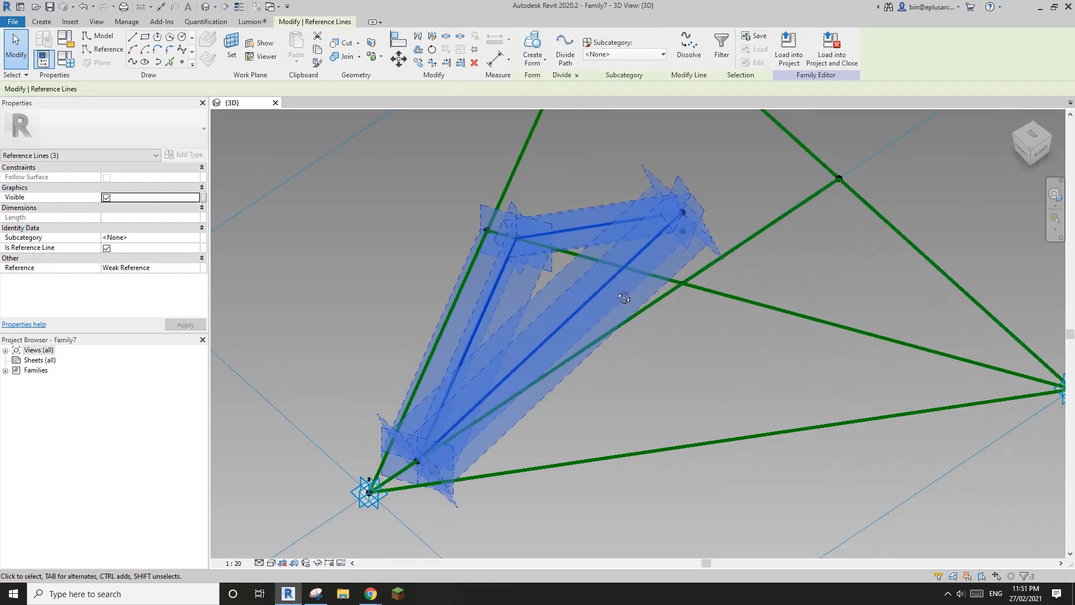
Step: Create a solid form from the three lines and drive its 300.0 Positive Offset with a new Thickness parameter
left_click(536, 62)
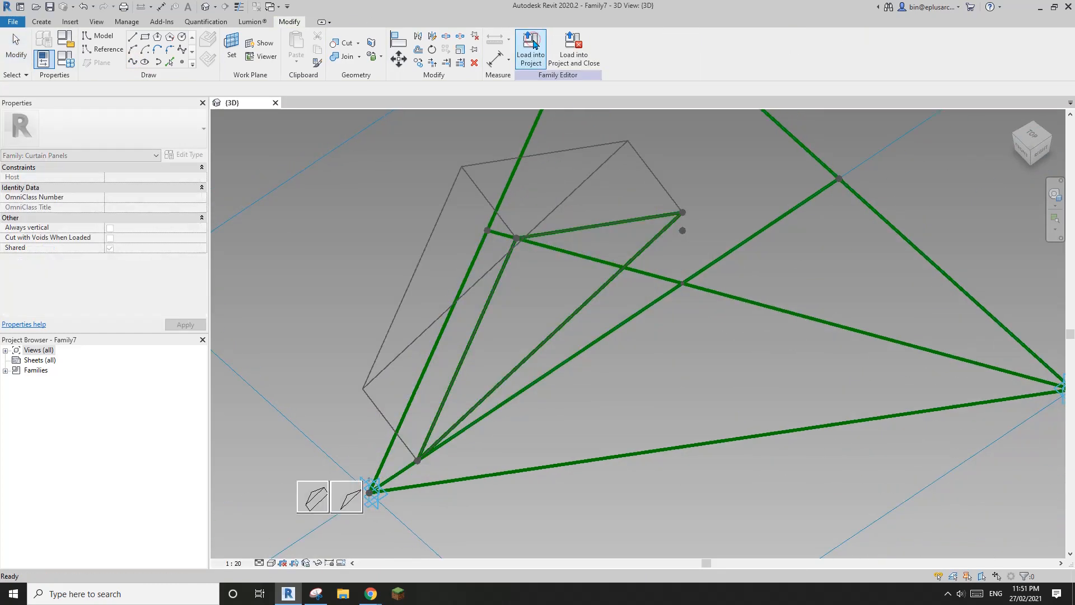
left_click(320, 502)
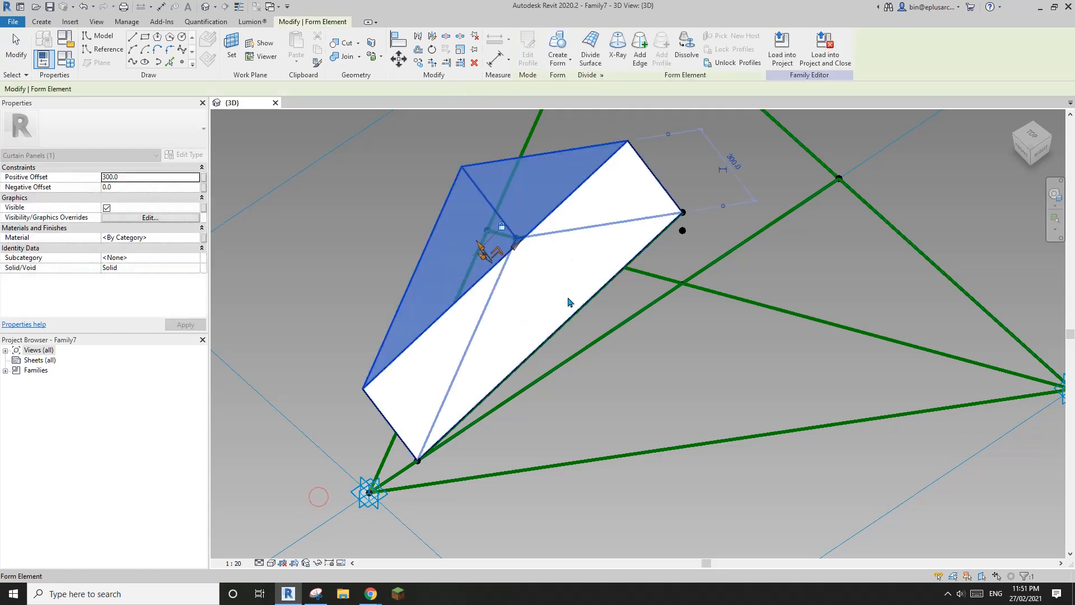
left_click(205, 179)
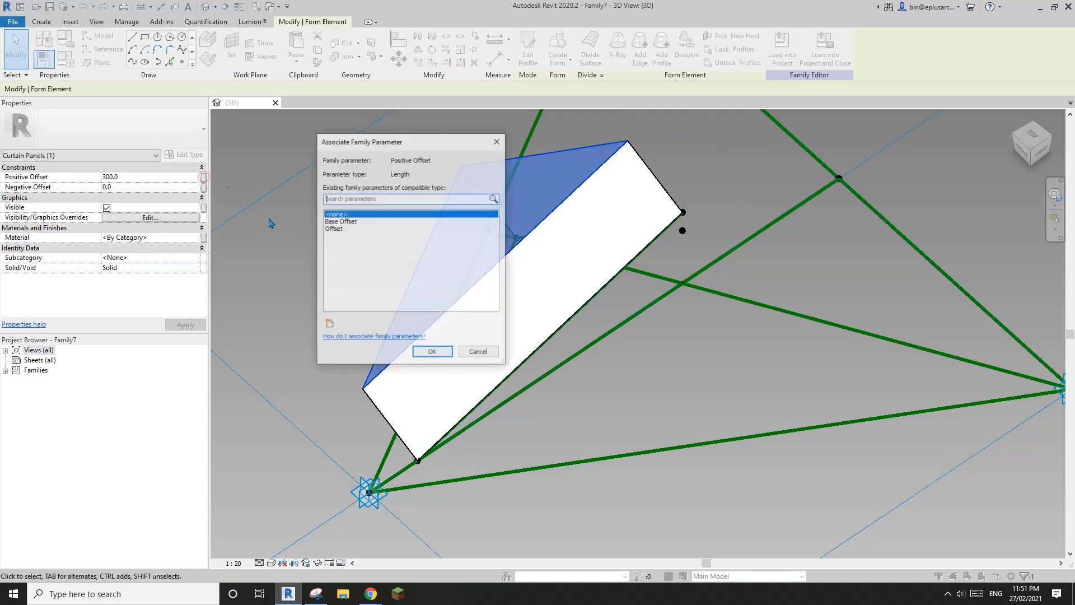
left_click(330, 322)
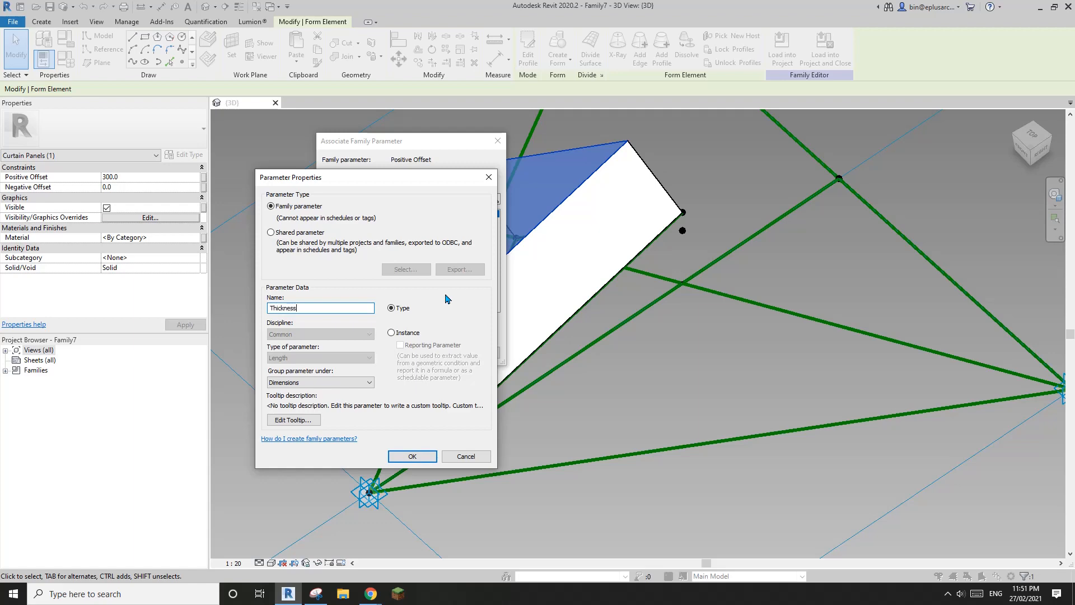
left_click(417, 457)
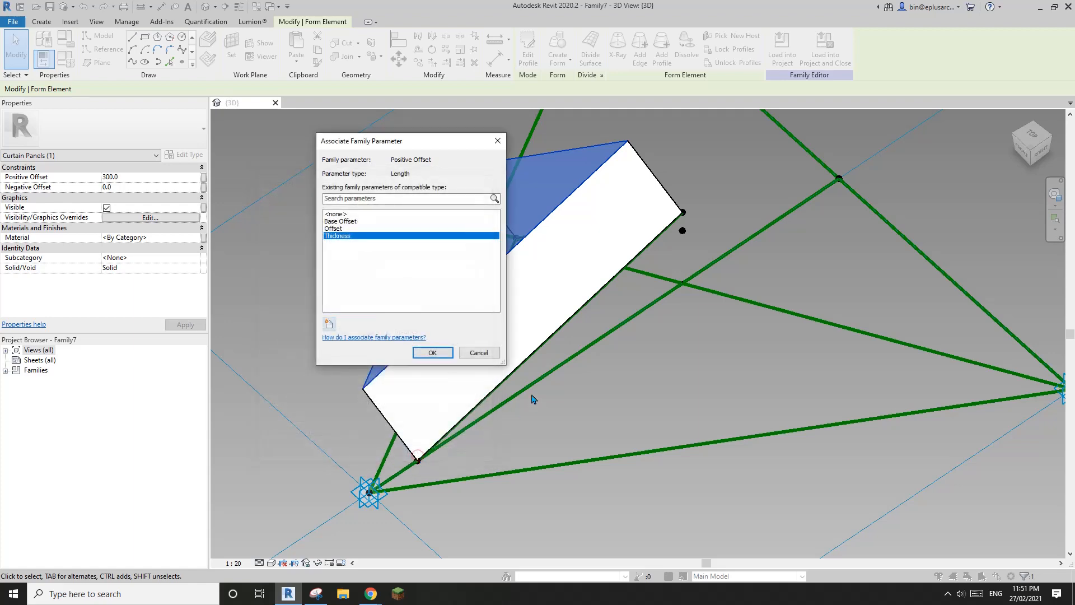
left_click(432, 352)
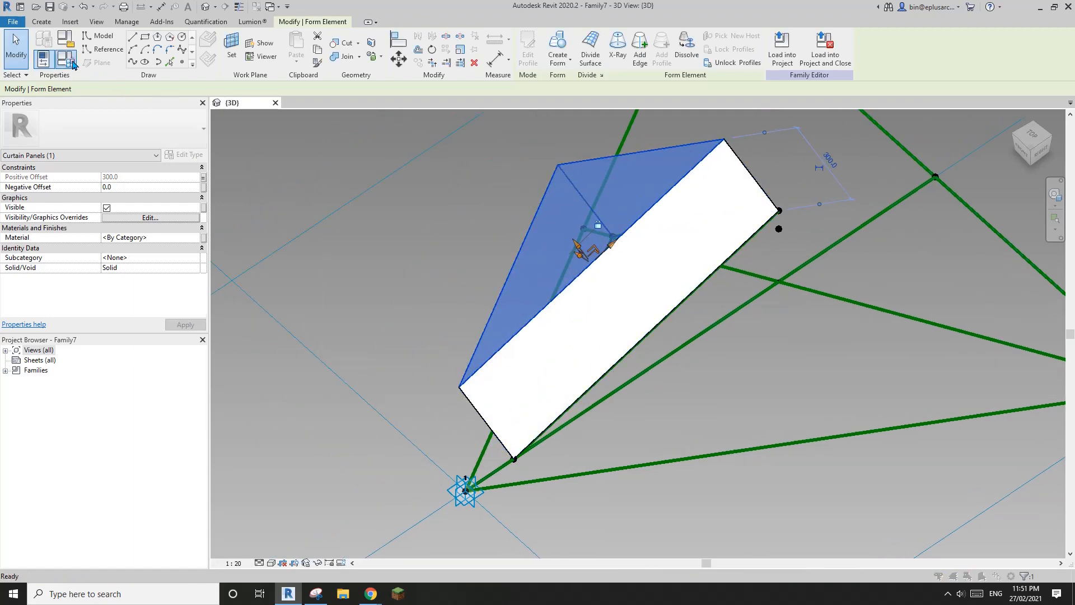
Step: Enter 20 for Thickness in Family Types, apply it, and select the resulting plate
left_click(67, 58)
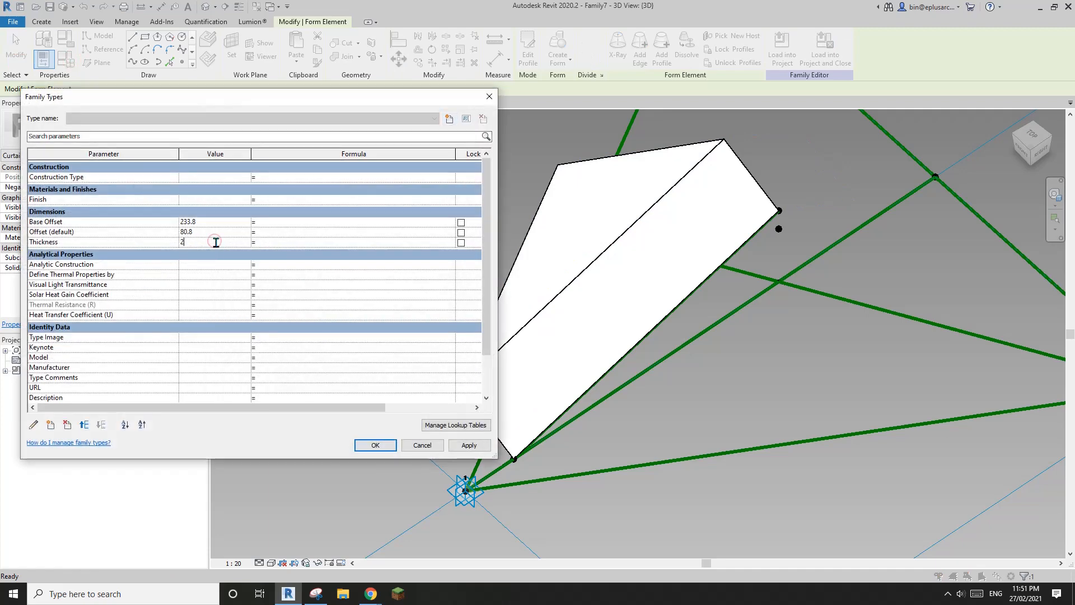
left_click(468, 445)
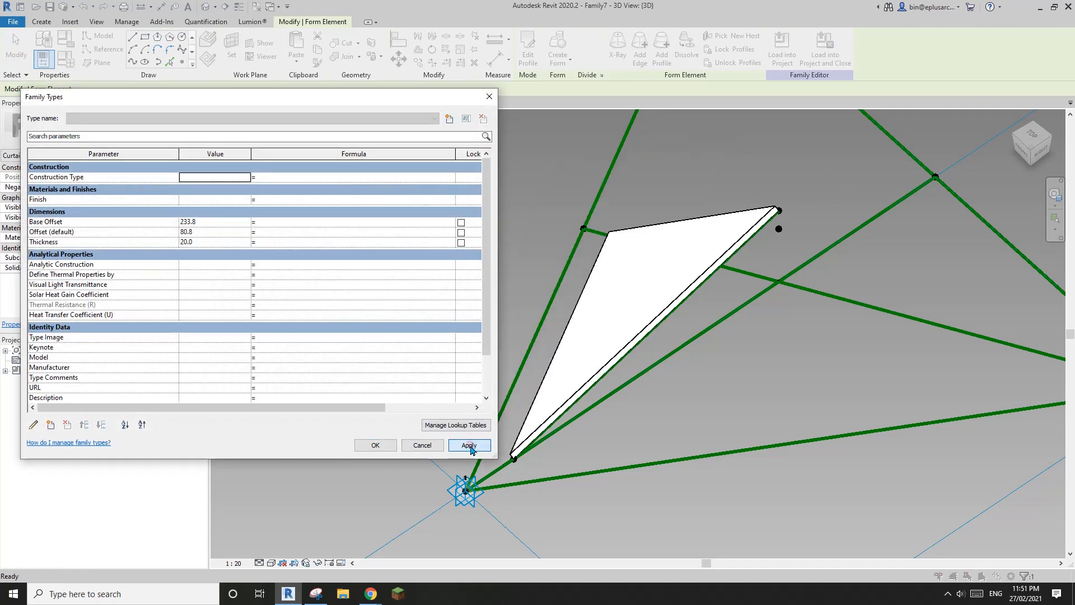
left_click(371, 446)
left_click(587, 298)
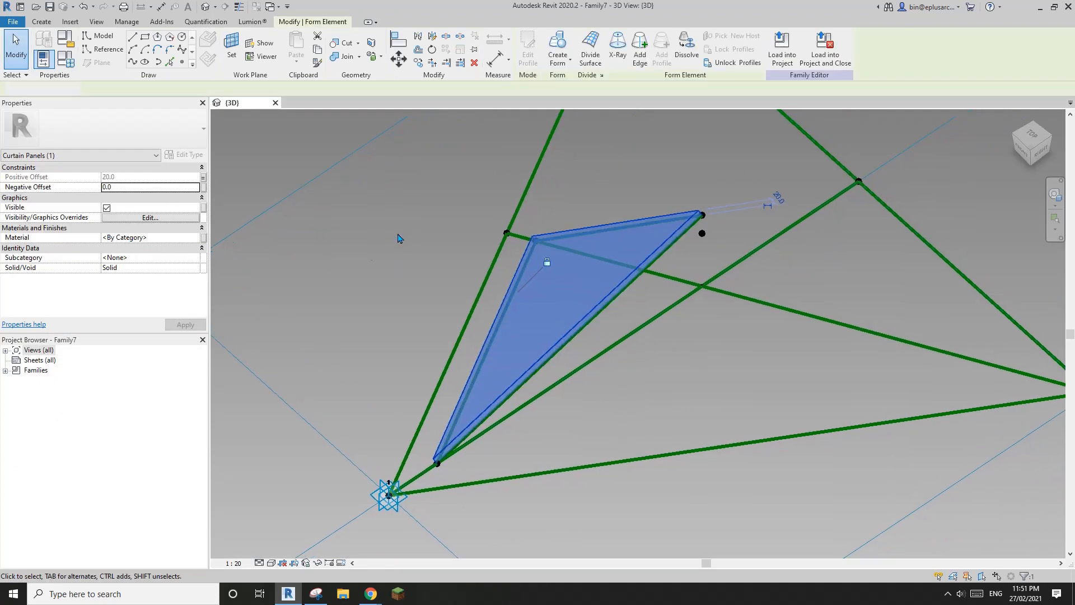
Step: Orbit and pan around the panel, then select and nudge the corner reference point
left_click(415, 245)
middle_click_drag(414, 246, 373, 177, "shift")
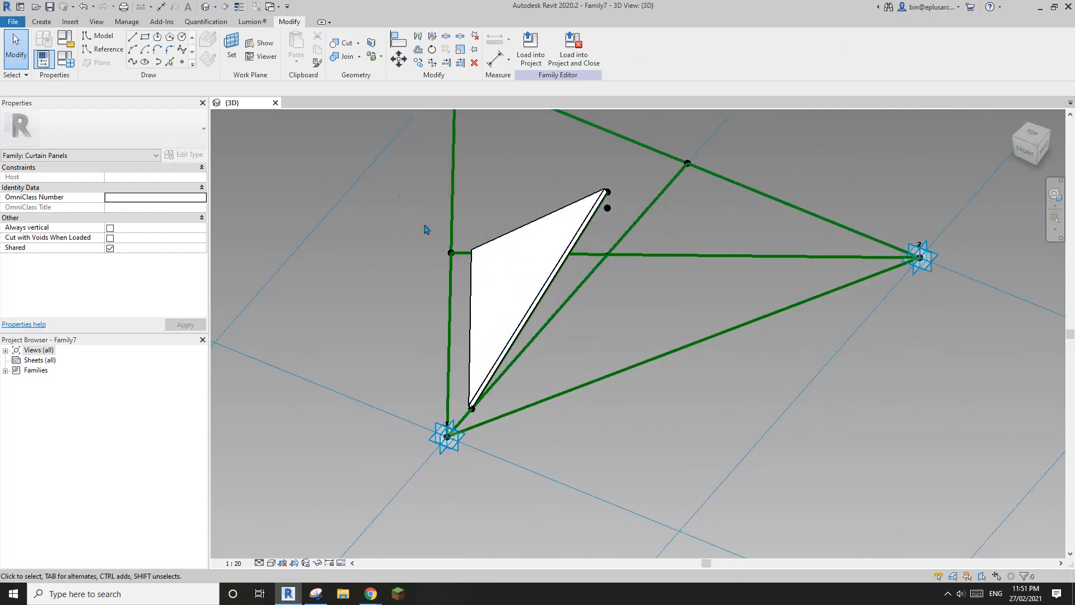
middle_click_drag(427, 230, 581, 293, "shift")
middle_click_drag(580, 293, 583, 293, "shift")
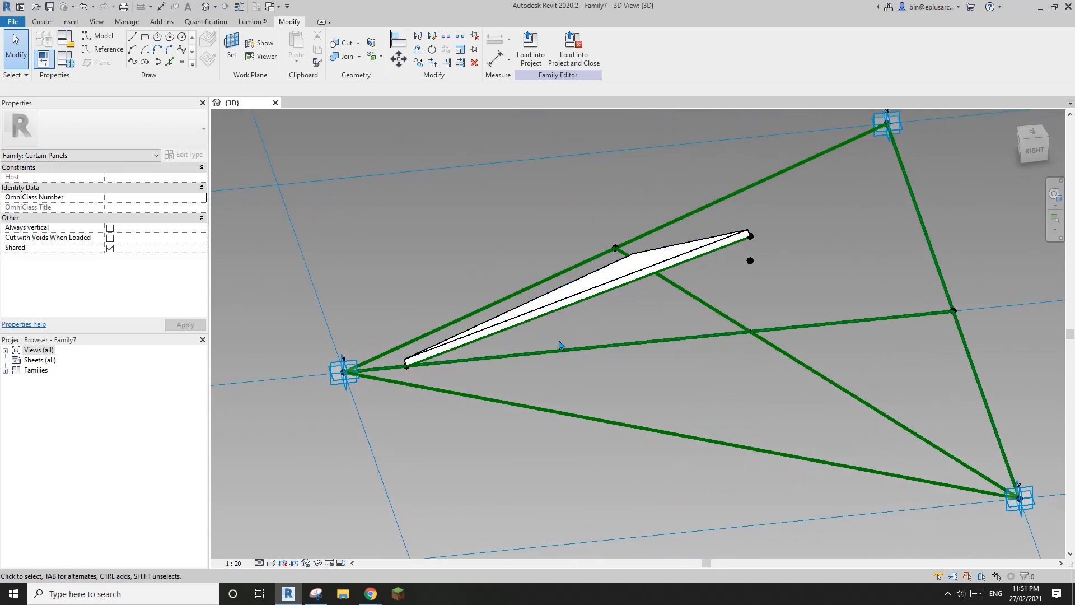
middle_click_drag(571, 344, 582, 342)
middle_click_drag(631, 285, 625, 292)
left_click(747, 255)
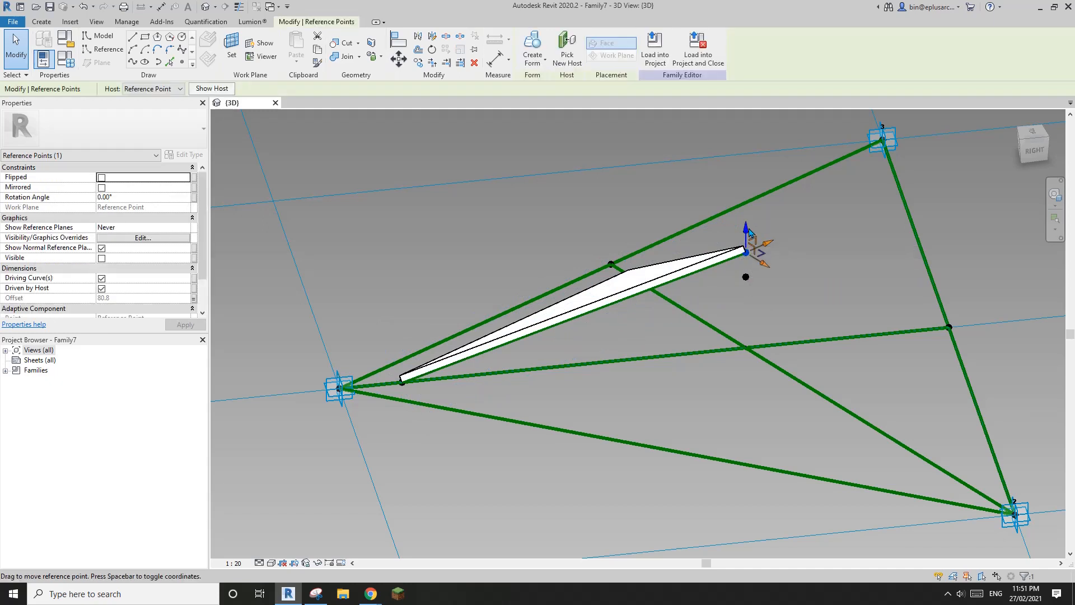
mouse_move(752, 245)
left_mouse_down()
mouse_move(749, 194)
mouse_move(750, 245)
left_mouse_up()
left_click(721, 233)
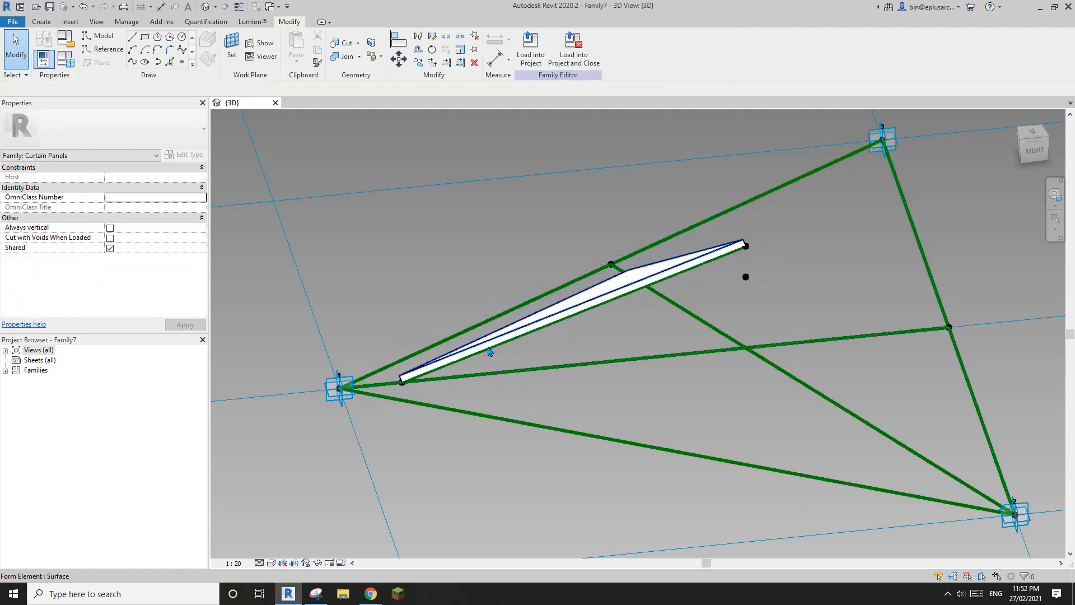
Step: Select the panel's top-right reference point and raise it to an Offset of 170.9
middle_click_drag(401, 410, 408, 378)
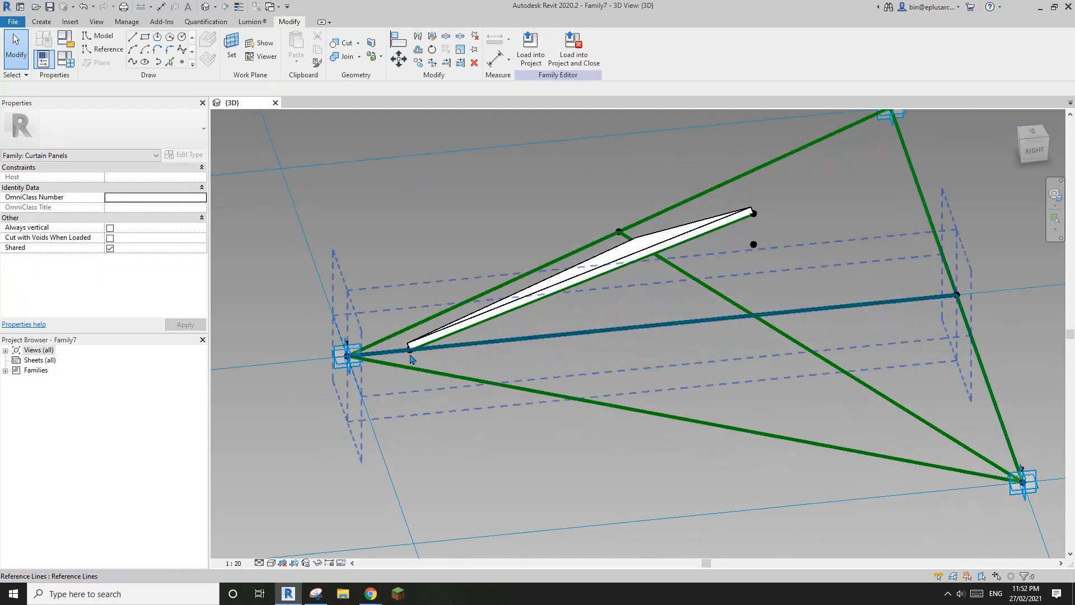
left_click(410, 374)
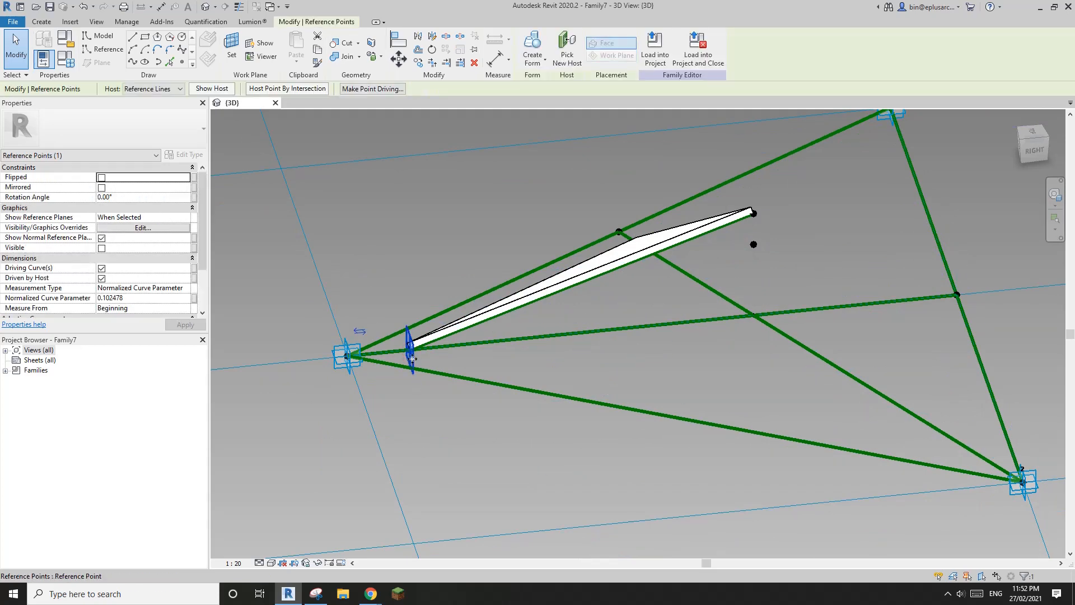
left_click(787, 259)
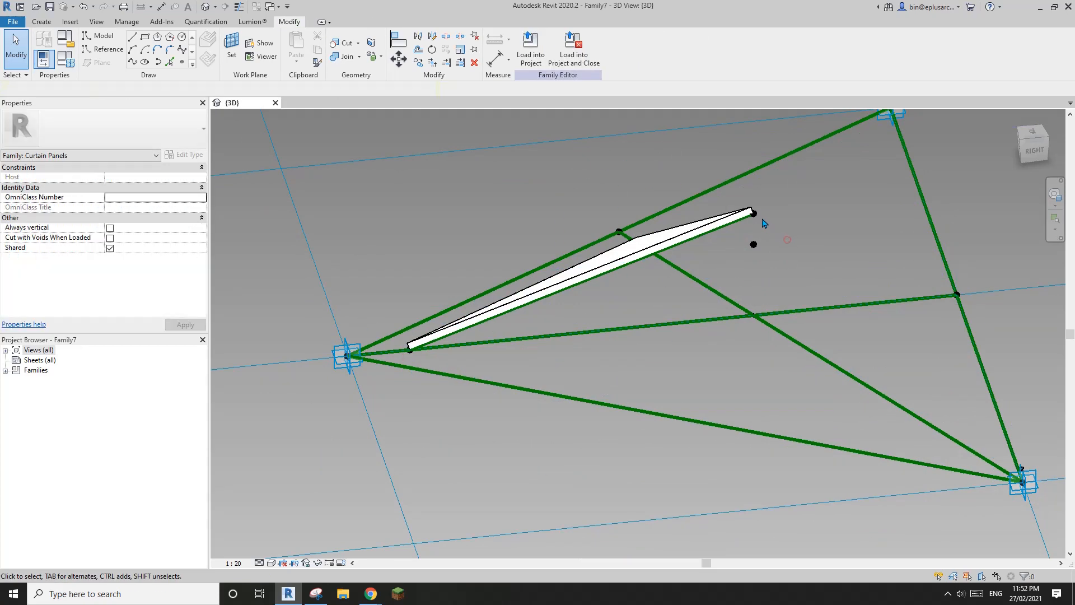
left_click(755, 214)
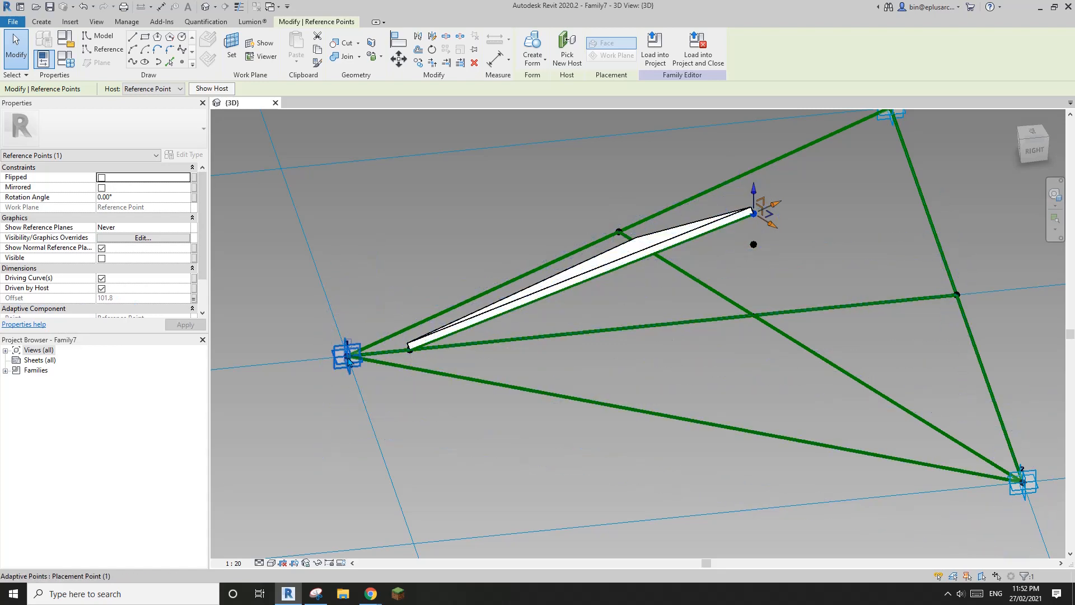
middle_click_drag(779, 294, 775, 301)
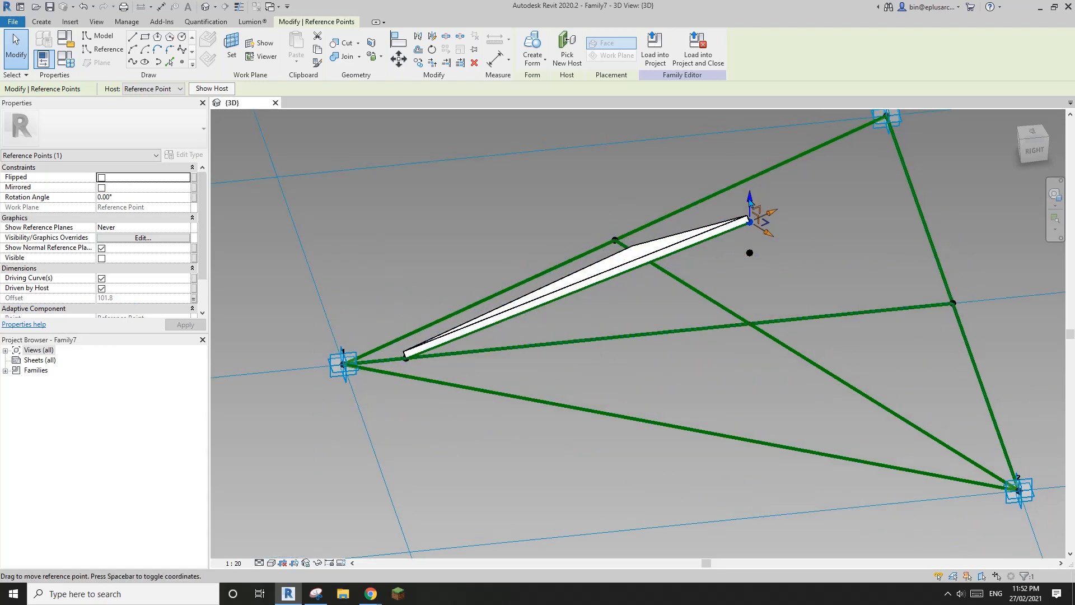
left_click_drag(751, 202, 751, 182)
middle_click_drag(684, 287, 650, 268, "shift")
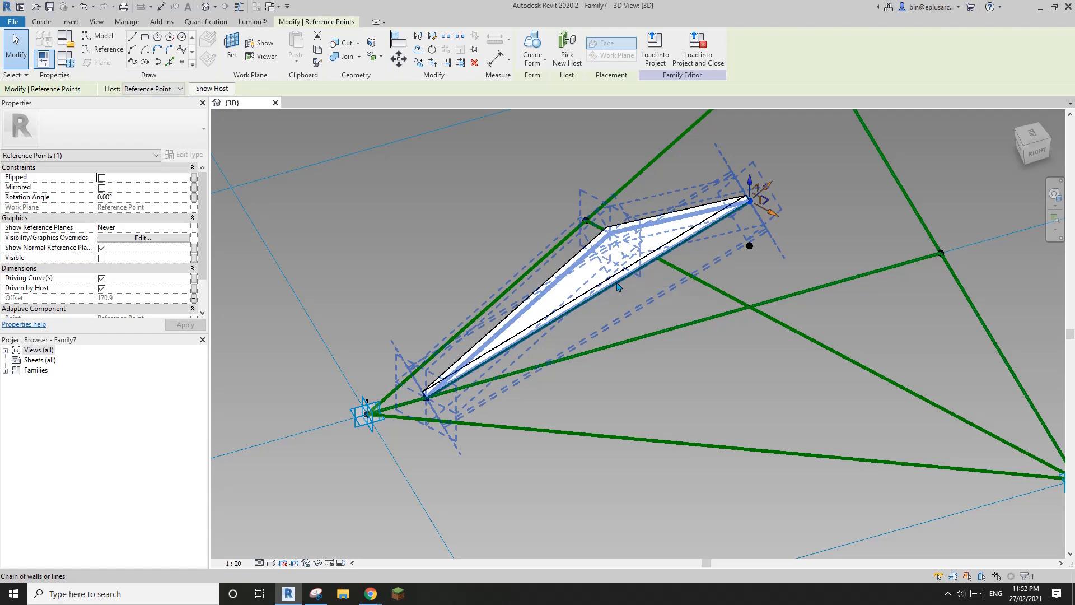
Step: Orbit and zoom around the panel to inspect how the form follows the raised point
middle_click_drag(629, 291, 670, 294, "shift")
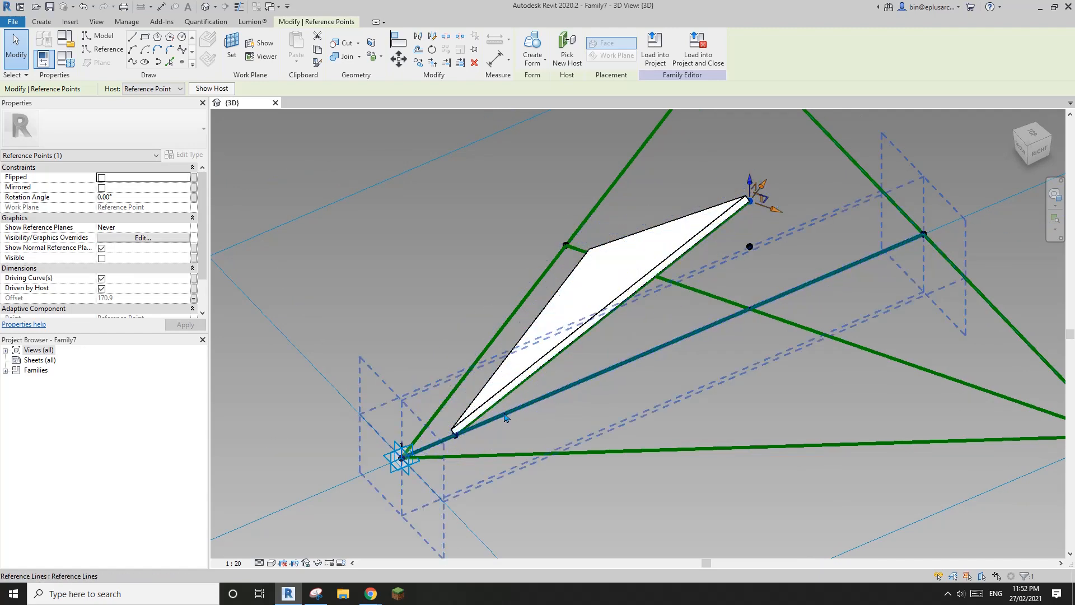
middle_click_drag(515, 413, 470, 414, "shift")
key("Escape")
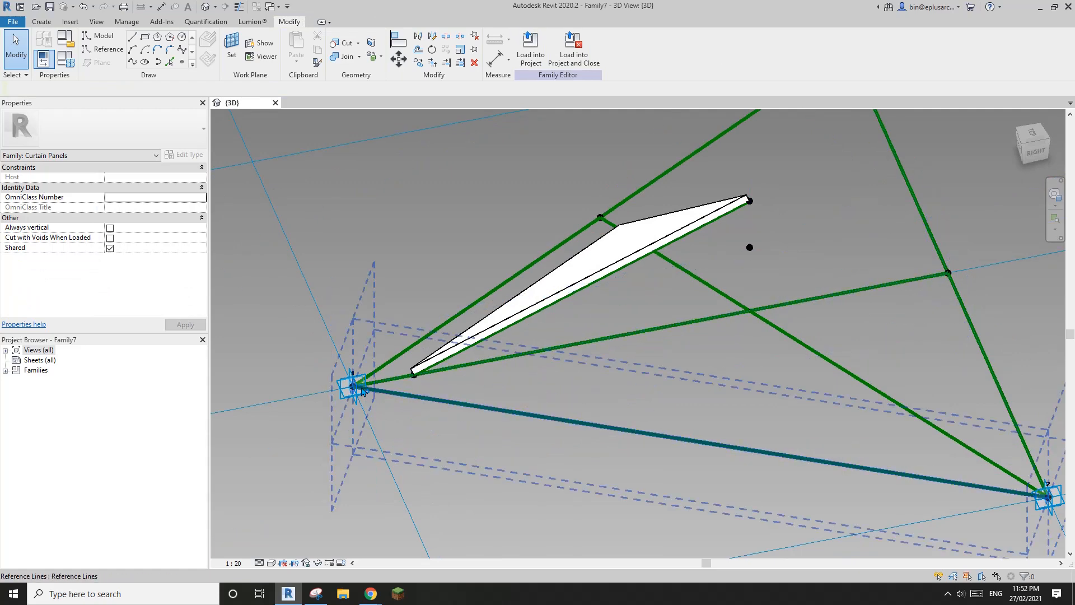
left_click(415, 379)
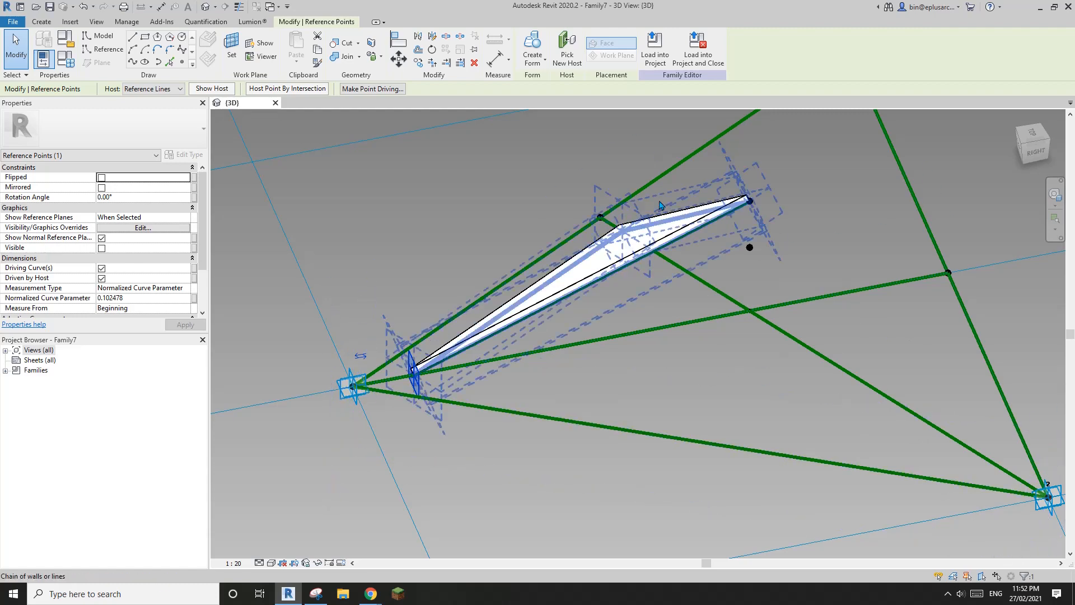
scroll(693, 262, "down", 1)
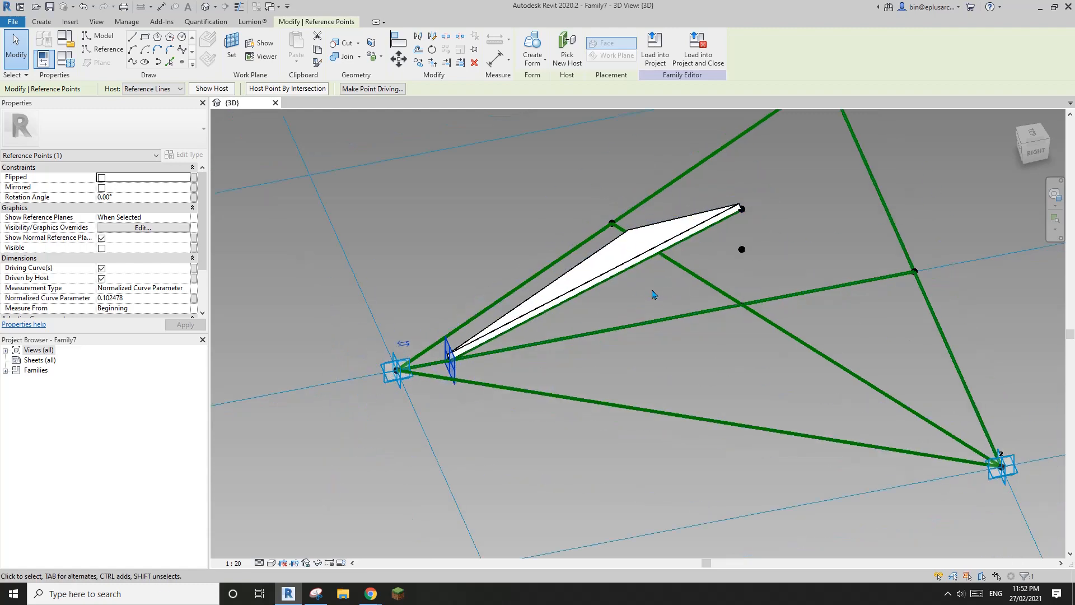
middle_click_drag(652, 294, 640, 342)
middle_click_drag(641, 342, 631, 336, "shift")
key("Escape")
mouse_move(624, 374)
middle_mouse_down("shift")
mouse_move(596, 293)
mouse_move(602, 331)
middle_mouse_up("shift")
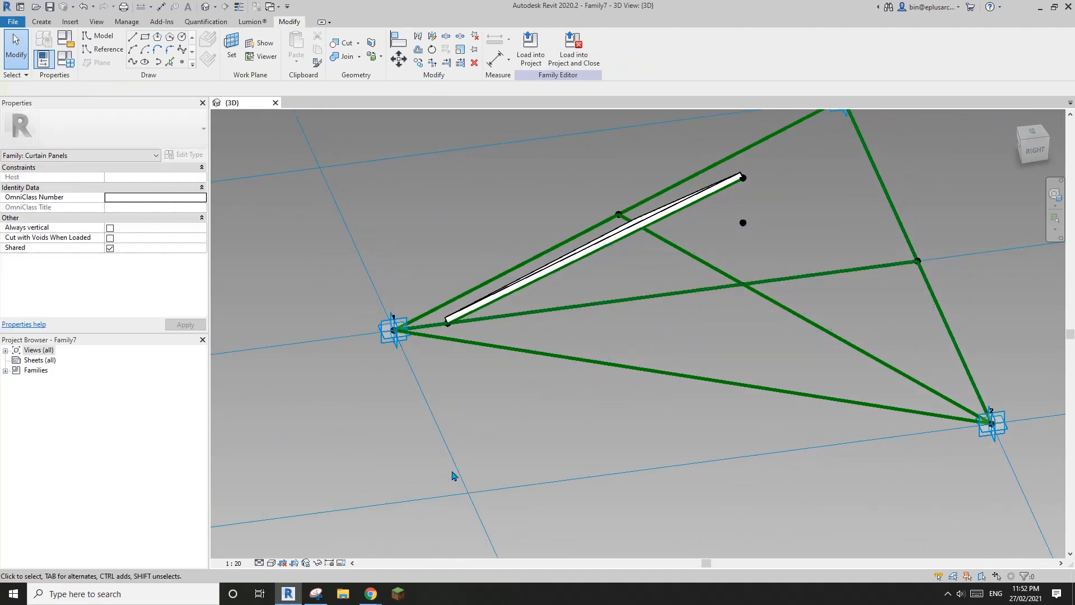
left_click(315, 594)
Step: Snip the Revit 3D view and draw a line from the panel's free point to the left vertex
left_click(264, 79)
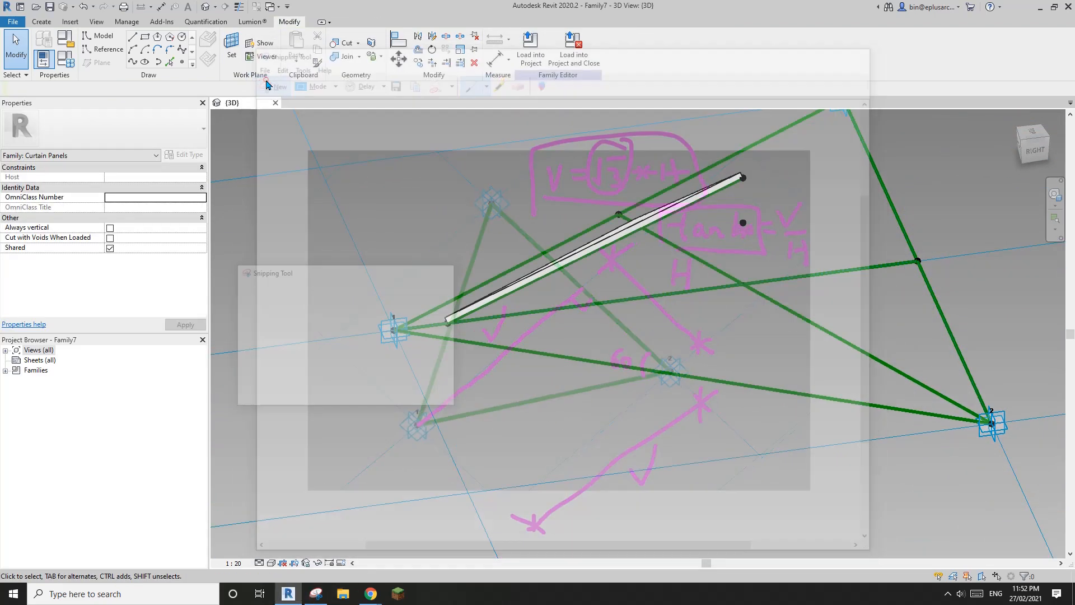
left_click_drag(289, 135, 1027, 518)
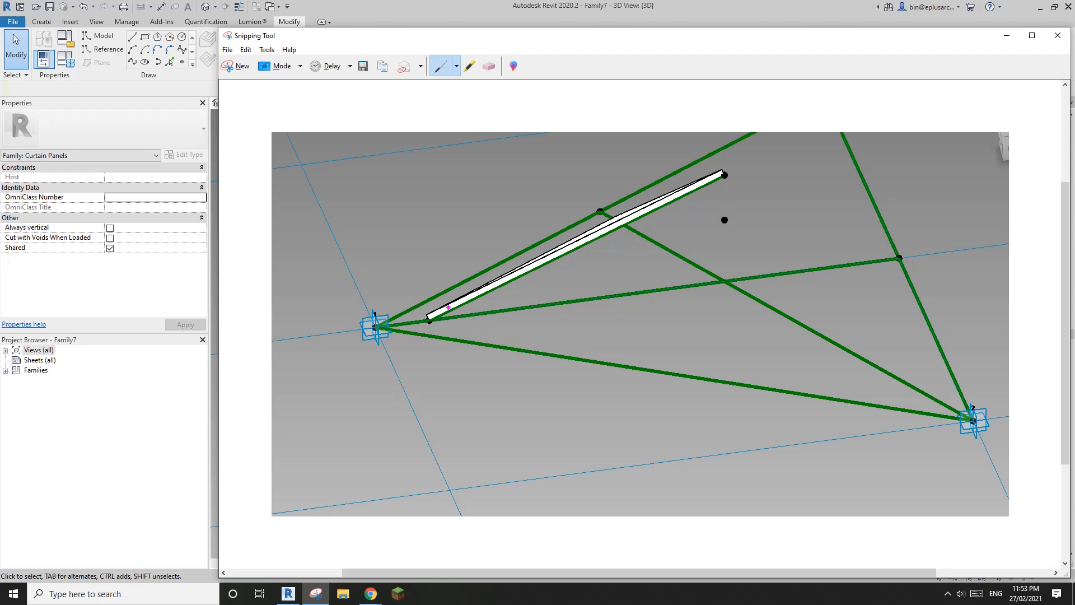
left_click_drag(725, 220, 379, 327)
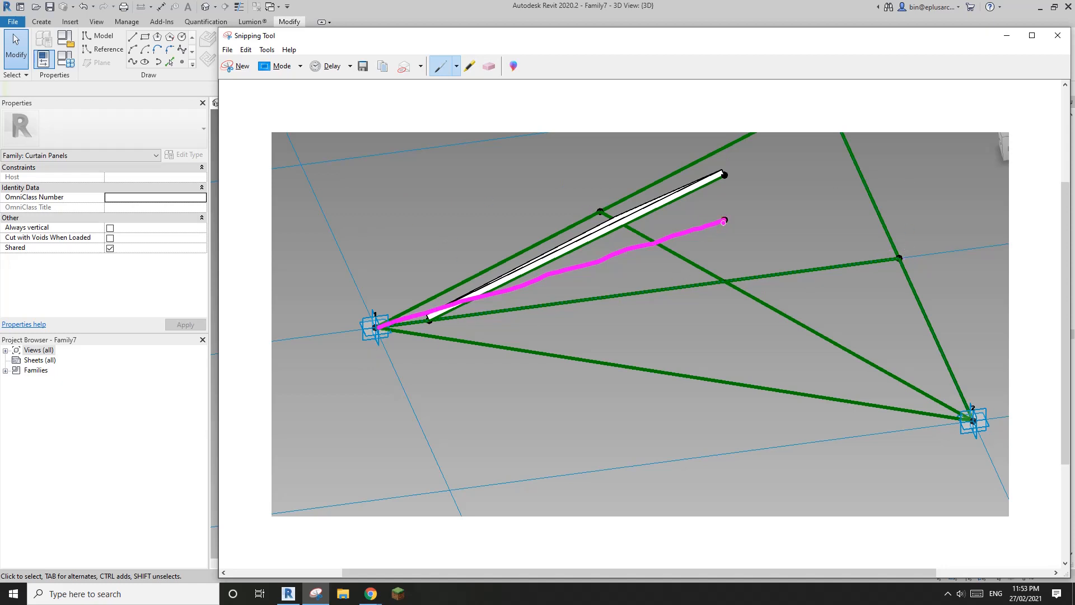
Step: Add the triangle's vertical leg, base, right-angle mark, 80 label and angle ticks
left_click_drag(725, 222, 726, 273)
left_click_drag(379, 329, 719, 284)
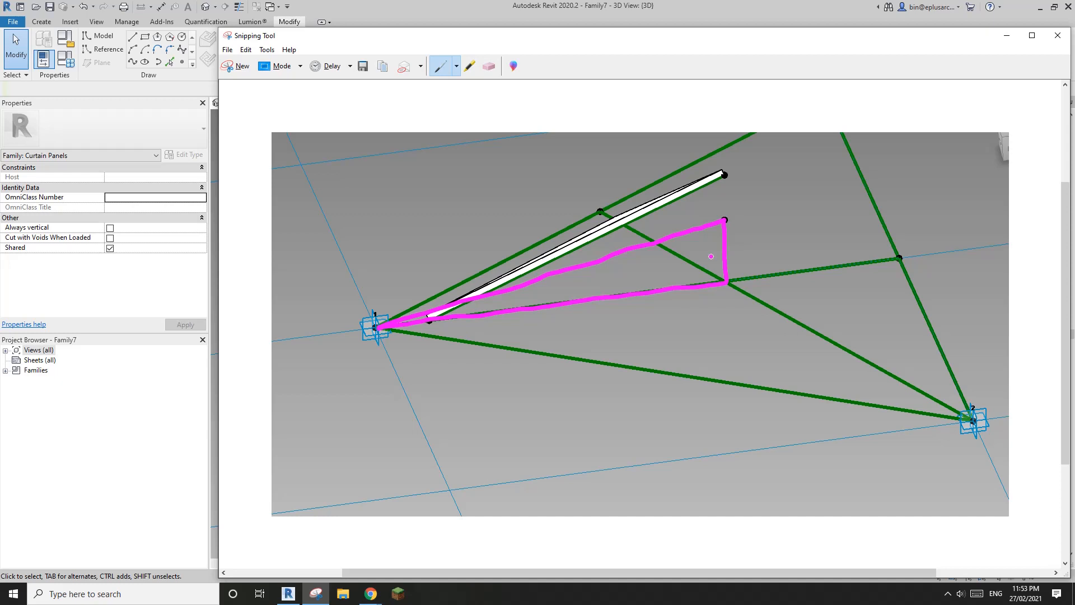
left_click_drag(710, 270, 714, 284)
mouse_move(738, 237)
left_mouse_down()
mouse_move(740, 255)
mouse_move(761, 234)
mouse_move(752, 233)
left_mouse_up()
left_click(569, 303)
left_click_drag(934, 398, 929, 408)
left_click_drag(444, 319, 449, 326)
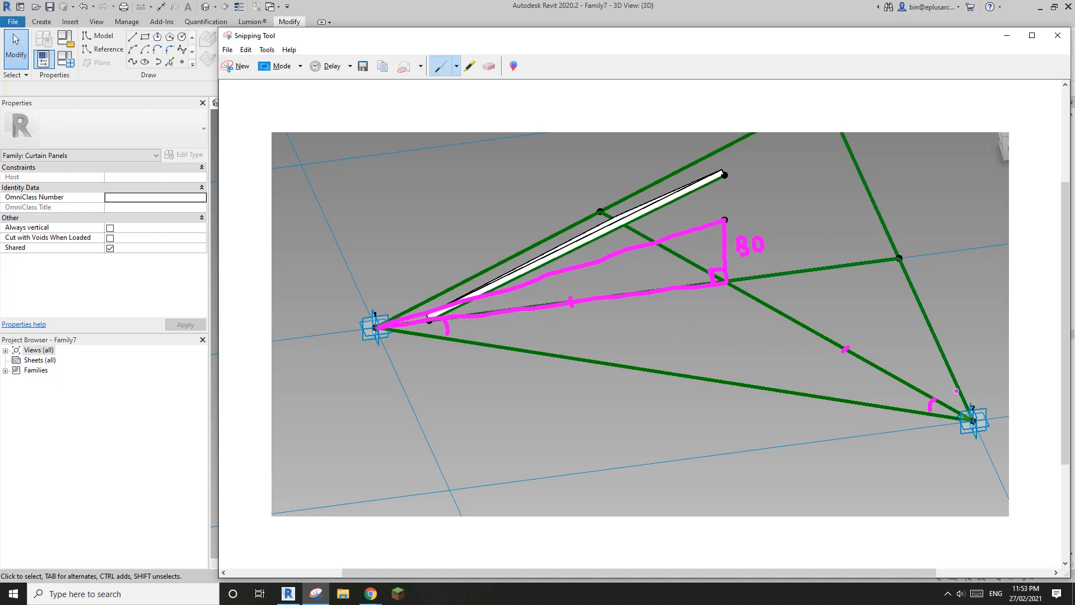
Step: Mark the 30° angle at vertex 2 and annotate the green segments and triangle base
mouse_move(956, 391)
left_mouse_down()
mouse_move(949, 397)
mouse_move(934, 376)
mouse_move(928, 385)
left_mouse_up()
left_click_drag(940, 378, 936, 379)
left_click_drag(889, 259, 901, 271)
mouse_move(826, 244)
left_mouse_down()
mouse_move(819, 271)
mouse_move(824, 264)
left_mouse_up()
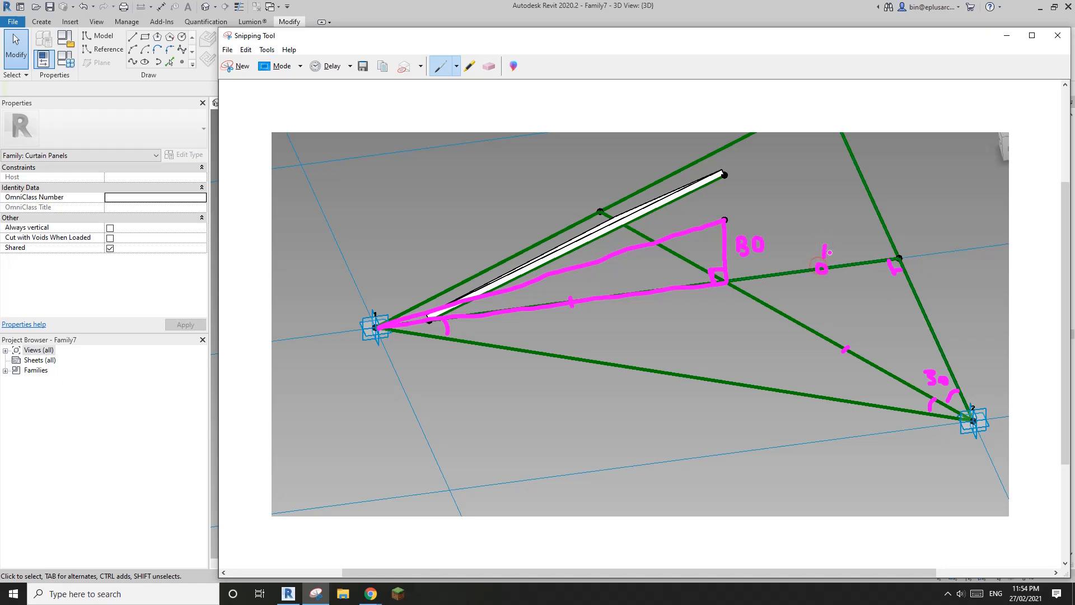
left_click_drag(848, 343, 839, 365)
left_click_drag(571, 299, 600, 319)
Step: Draw the H and V dimension lines and a 2/3 V brace under the triangle base
mouse_move(335, 318)
left_mouse_down()
mouse_move(392, 503)
mouse_move(332, 348)
mouse_move(345, 335)
left_mouse_up()
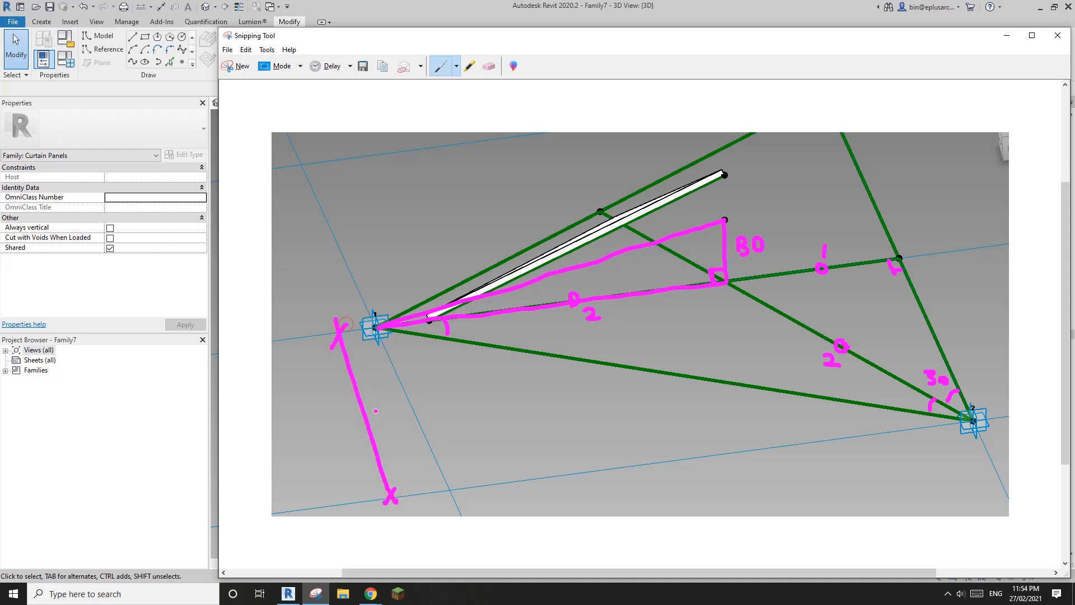
mouse_move(375, 407)
left_mouse_down()
mouse_move(386, 427)
mouse_move(395, 413)
left_mouse_up()
mouse_move(452, 480)
left_mouse_down()
mouse_move(461, 512)
mouse_move(793, 494)
mouse_move(1003, 462)
mouse_move(994, 469)
left_mouse_up()
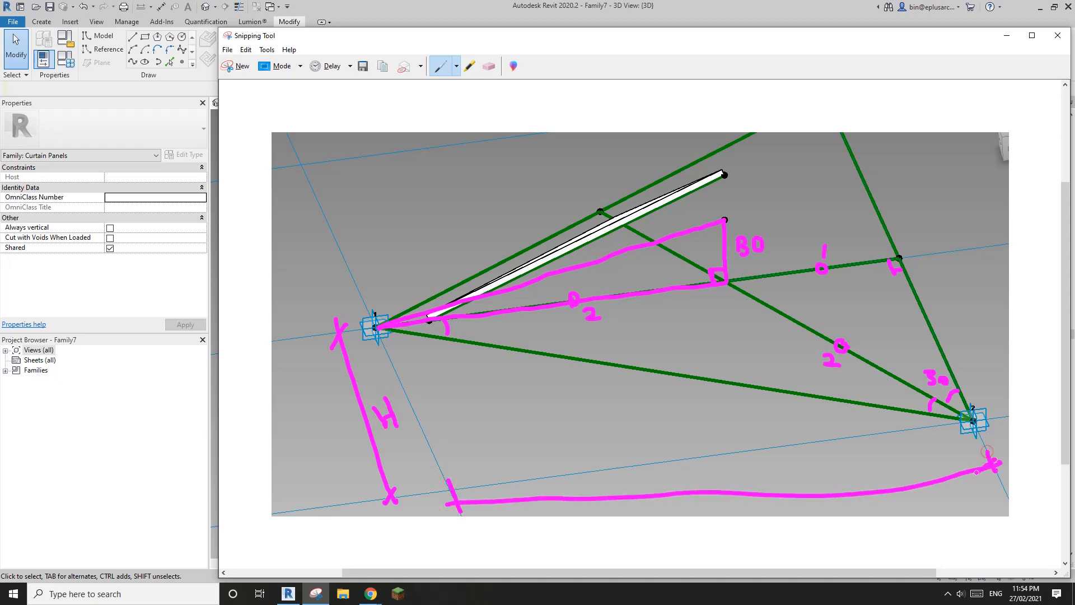
left_click_drag(696, 463, 721, 464)
mouse_move(381, 329)
left_mouse_down()
mouse_move(392, 342)
mouse_move(518, 360)
mouse_move(709, 313)
mouse_move(730, 284)
left_mouse_up()
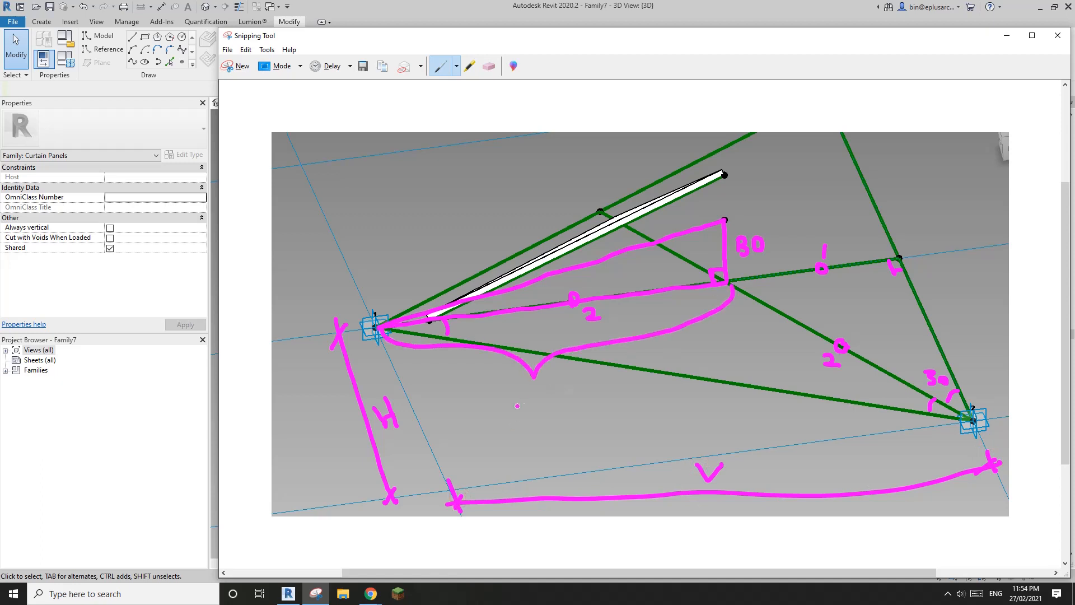
mouse_move(510, 393)
left_mouse_down()
mouse_move(526, 405)
mouse_move(517, 413)
mouse_move(538, 417)
mouse_move(532, 429)
mouse_move(558, 394)
left_mouse_up()
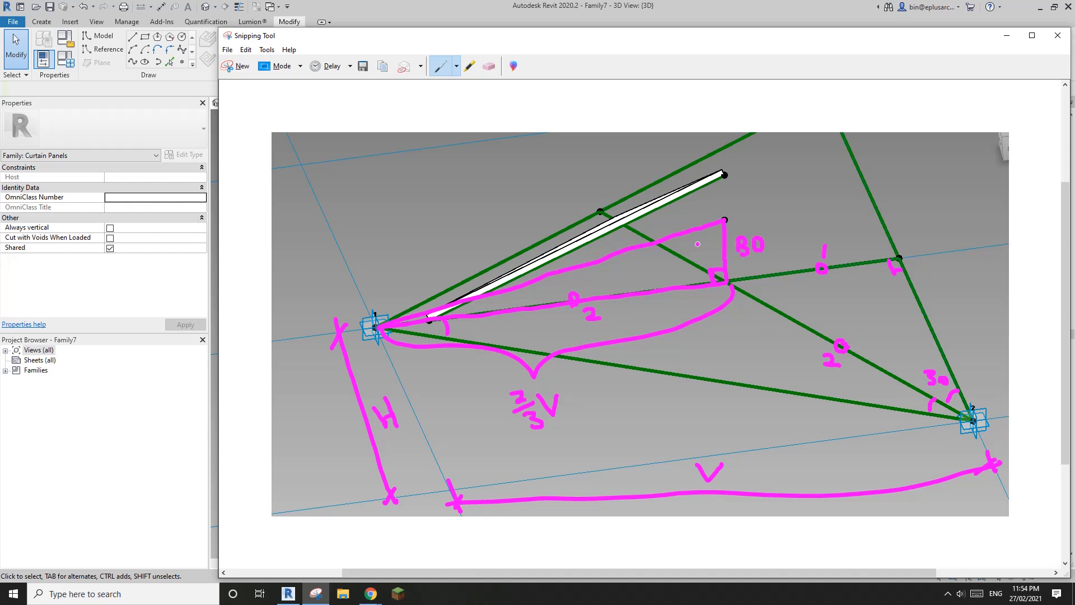
Step: Draw an arrow to the panel edge and a small right triangle in the margin
left_click_drag(593, 262, 539, 165)
left_click_drag(580, 255, 593, 248)
mouse_move(256, 108)
left_mouse_down()
mouse_move(256, 182)
mouse_move(308, 179)
mouse_move(256, 108)
left_mouse_up()
left_click_drag(258, 162, 290, 195)
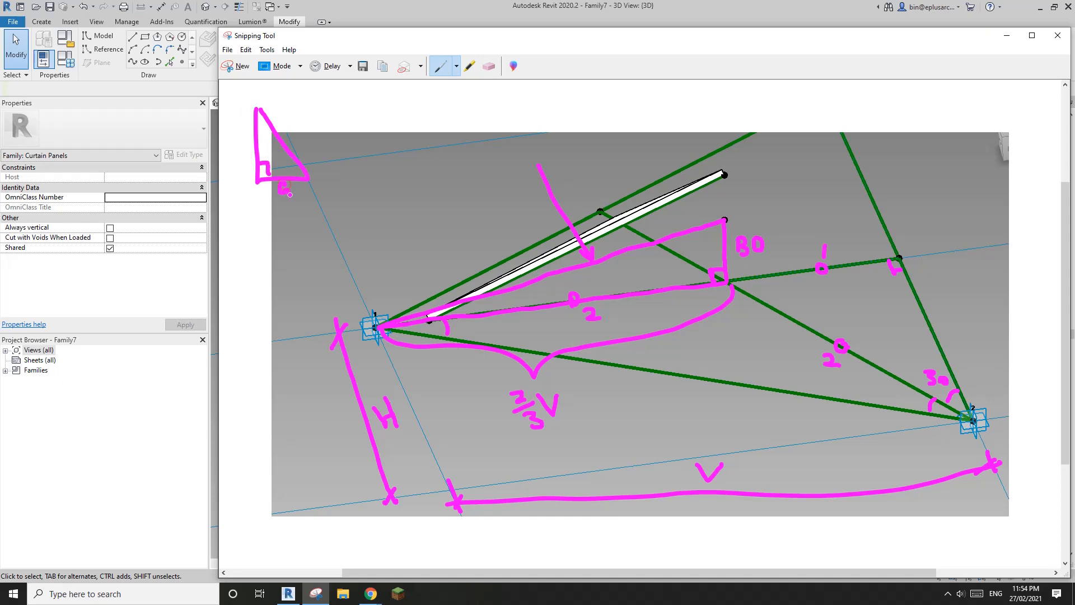
Step: Label the small triangle's sides and write c² = a² + b² beside it
left_click_drag(239, 141, 239, 139)
left_click_drag(292, 126, 296, 138)
mouse_move(347, 110)
left_mouse_down()
mouse_move(343, 119)
mouse_move(359, 96)
mouse_move(386, 109)
mouse_move(393, 94)
mouse_move(425, 110)
mouse_move(430, 90)
mouse_move(440, 96)
left_mouse_up()
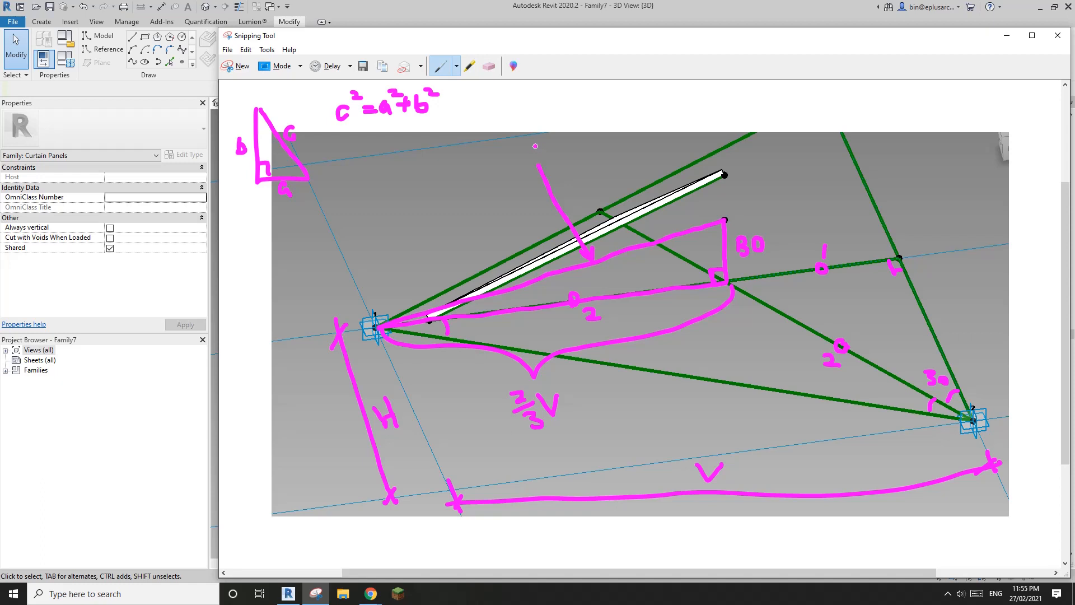
Step: Label the arrow P and write P² = 80² + (2/3 V)²
mouse_move(527, 142)
left_mouse_down()
mouse_move(526, 159)
mouse_move(529, 150)
left_mouse_up()
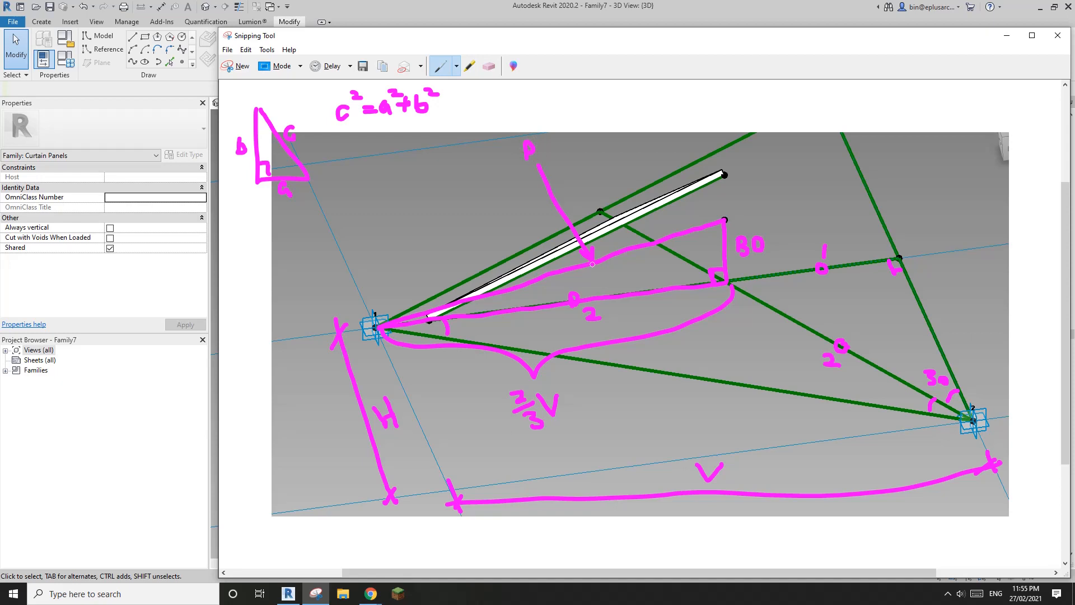
mouse_move(479, 87)
left_mouse_down()
mouse_move(482, 113)
mouse_move(502, 96)
mouse_move(562, 114)
mouse_move(551, 114)
left_mouse_up()
mouse_move(566, 104)
left_mouse_down()
mouse_move(567, 115)
mouse_move(588, 99)
mouse_move(606, 111)
left_mouse_up()
mouse_move(598, 104)
left_mouse_down()
mouse_move(635, 91)
mouse_move(639, 120)
mouse_move(667, 99)
left_mouse_up()
mouse_move(673, 95)
left_mouse_down()
mouse_move(676, 112)
mouse_move(625, 116)
mouse_move(693, 94)
left_mouse_up()
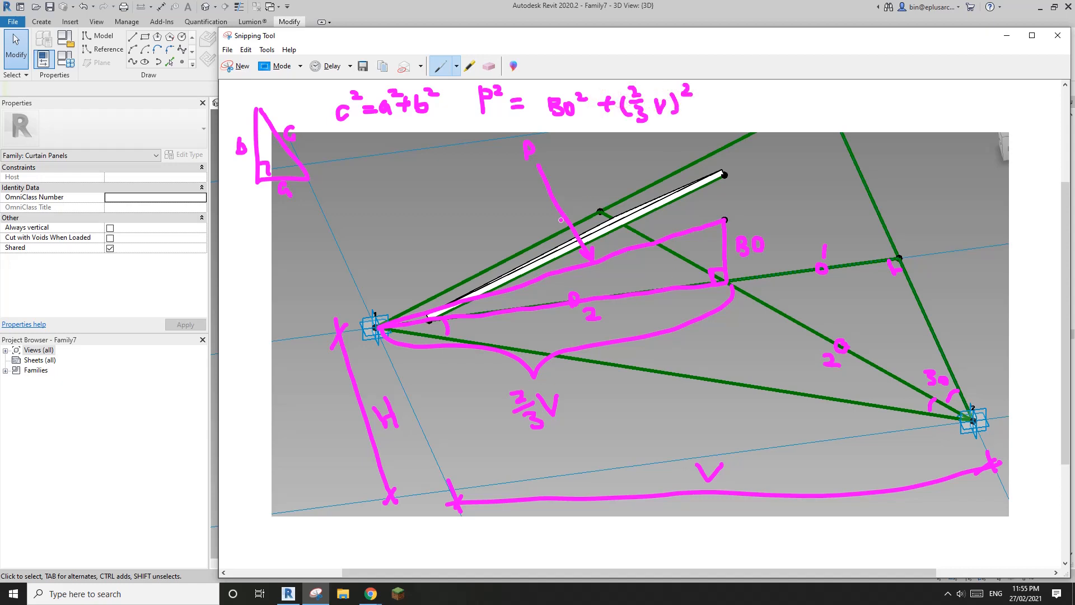
Step: Switch the pen colour to aqua through the custom pen settings
left_click(457, 66)
left_click(467, 138)
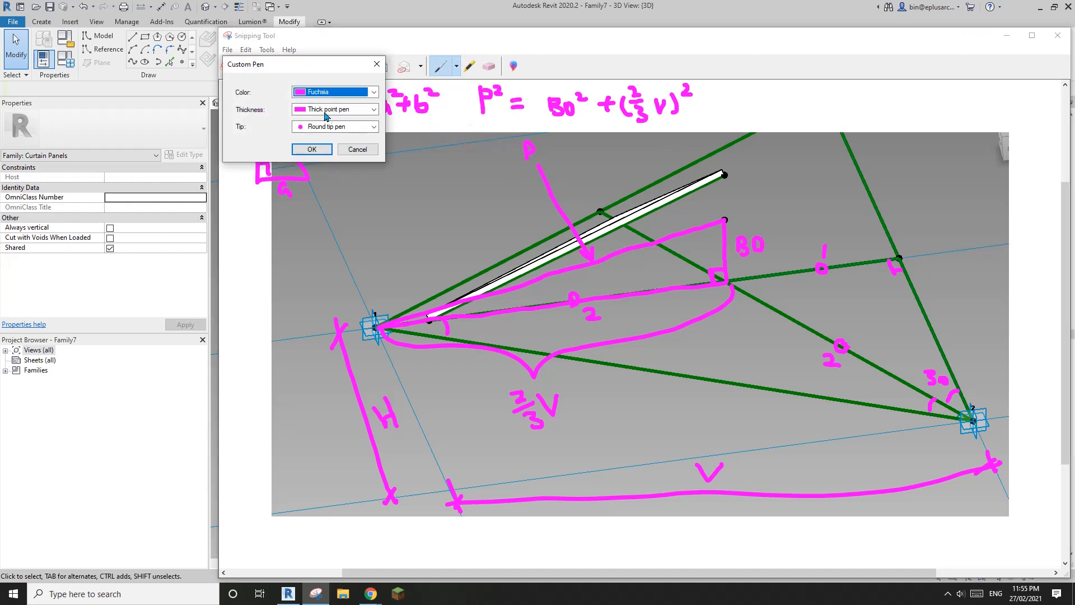
left_click(325, 92)
left_click(312, 229)
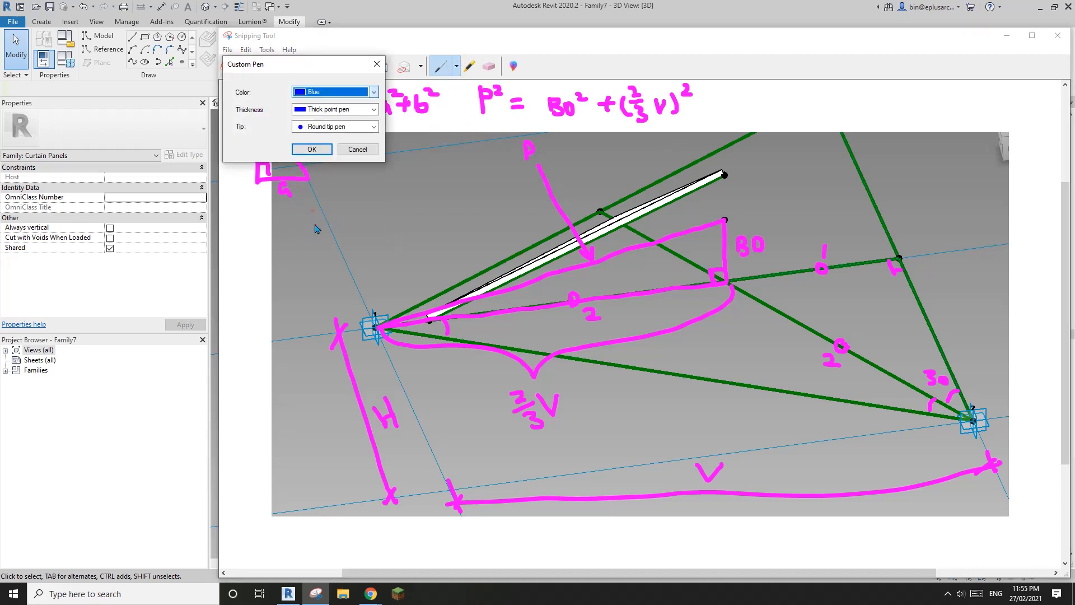
left_click(312, 148)
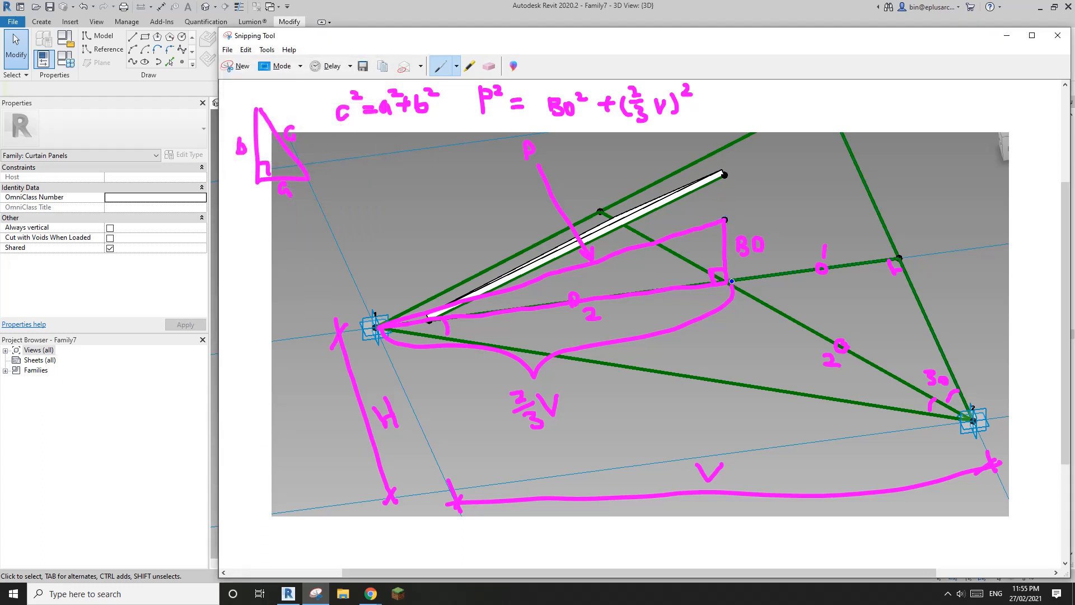
Step: Trace the 80 side and panel edge in blue, with a pointer from P to the edge
left_click_drag(731, 283, 725, 179)
left_click_drag(725, 174, 428, 321)
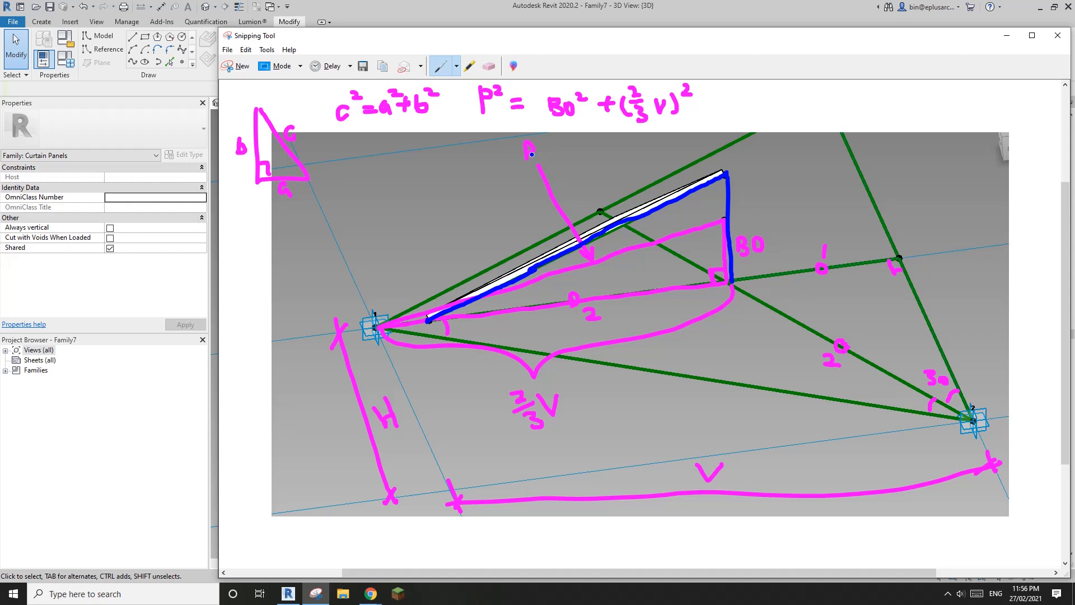
left_click_drag(543, 164, 628, 219)
Step: Draw a blue dimension with end ticks near the left vertex and label it x
mouse_move(416, 296)
left_mouse_down()
mouse_move(405, 275)
mouse_move(355, 299)
left_mouse_up()
mouse_move(410, 274)
left_mouse_down()
mouse_move(408, 287)
mouse_move(366, 302)
left_mouse_up()
mouse_move(388, 258)
left_mouse_down()
mouse_move(376, 273)
mouse_move(385, 274)
left_mouse_up()
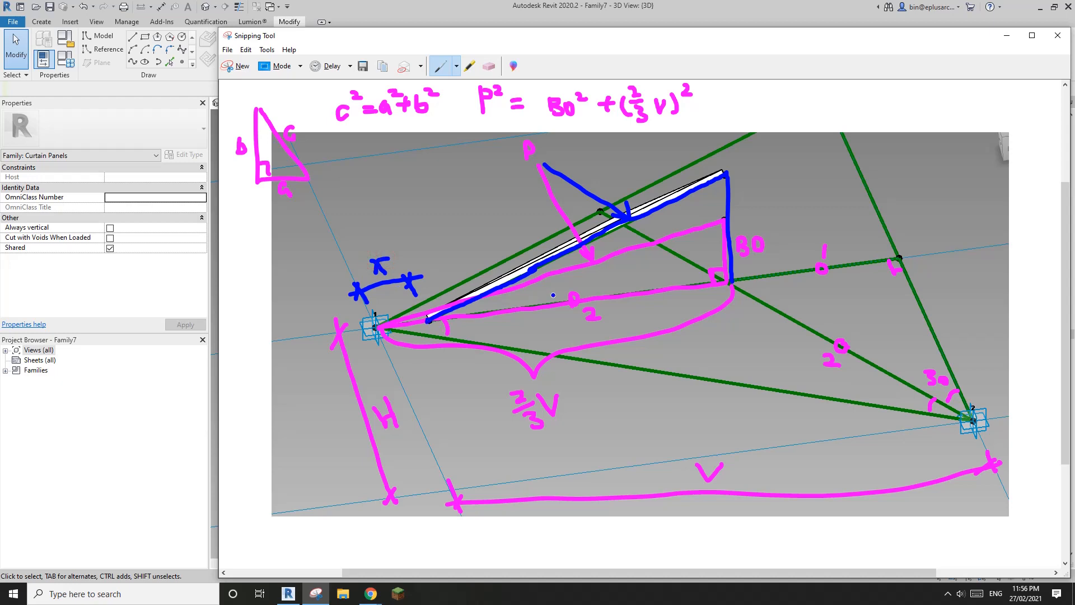
Step: Draw a curve along the lower segment and label it 2/3V−X
mouse_move(431, 321)
left_mouse_down()
mouse_move(627, 340)
mouse_move(664, 332)
mouse_move(730, 284)
left_mouse_up()
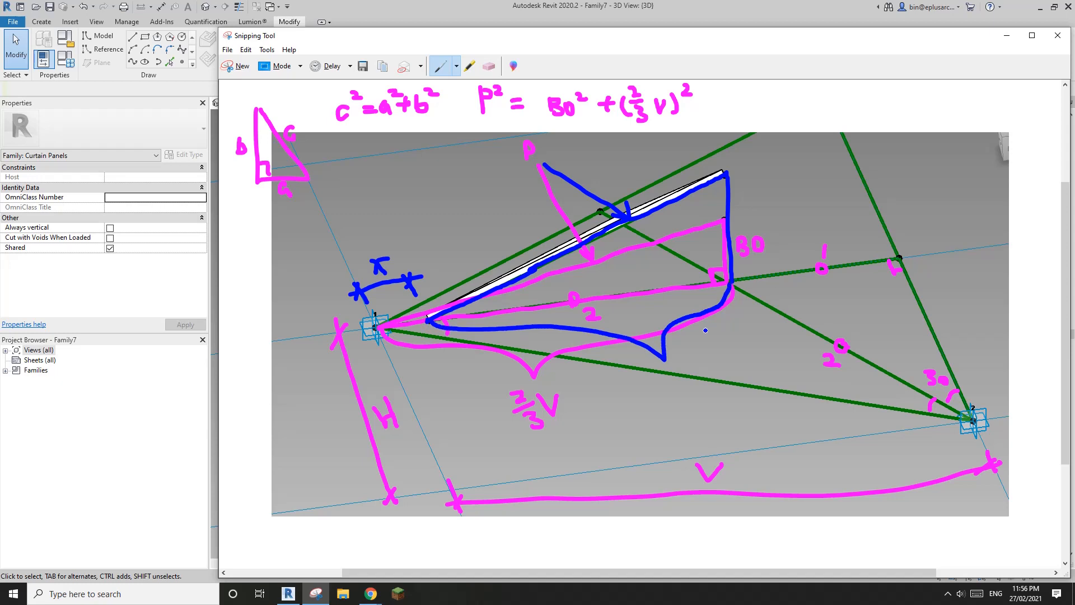
mouse_move(637, 382)
left_mouse_down()
mouse_move(649, 410)
mouse_move(670, 382)
mouse_move(694, 389)
left_mouse_up()
left_click_drag(693, 375, 707, 388)
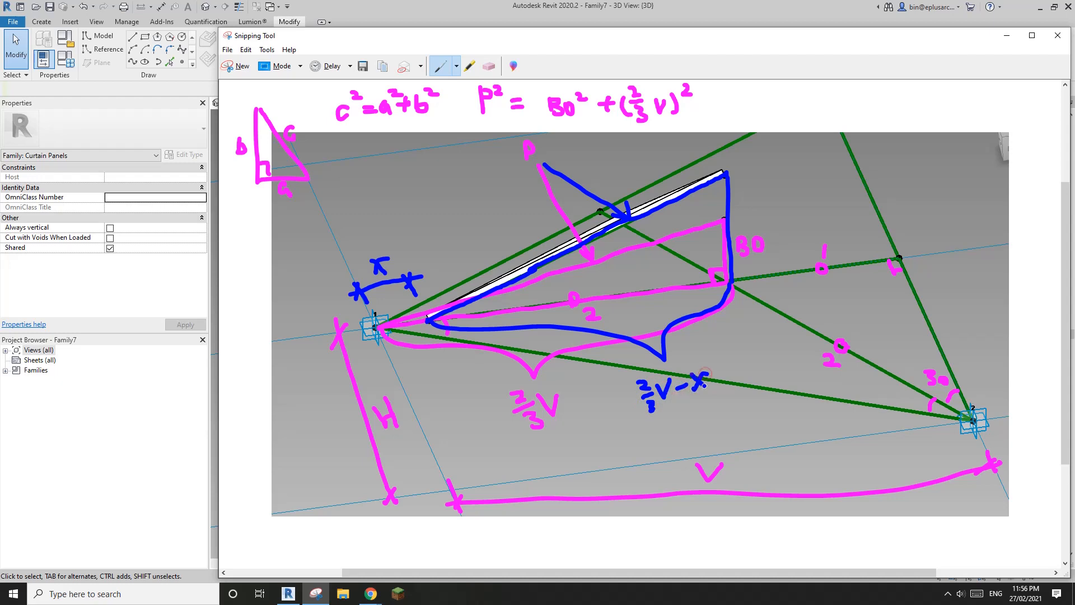
Step: Bracket the full side height as BO+OF, circle the triangle sketch, and underline c²=a²+b²
mouse_move(738, 171)
left_mouse_down()
mouse_move(763, 204)
mouse_move(773, 246)
mouse_move(741, 274)
left_mouse_up()
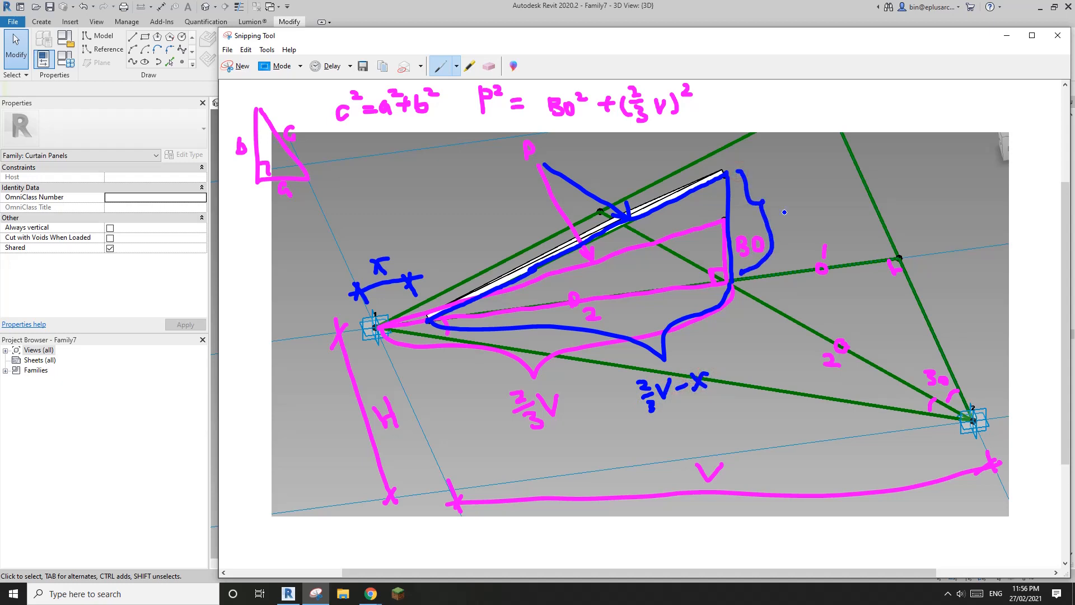
mouse_move(785, 183)
left_mouse_down()
mouse_move(786, 203)
mouse_move(809, 185)
mouse_move(834, 190)
mouse_move(825, 199)
mouse_move(851, 181)
mouse_move(872, 178)
mouse_move(860, 201)
mouse_move(870, 190)
left_mouse_up()
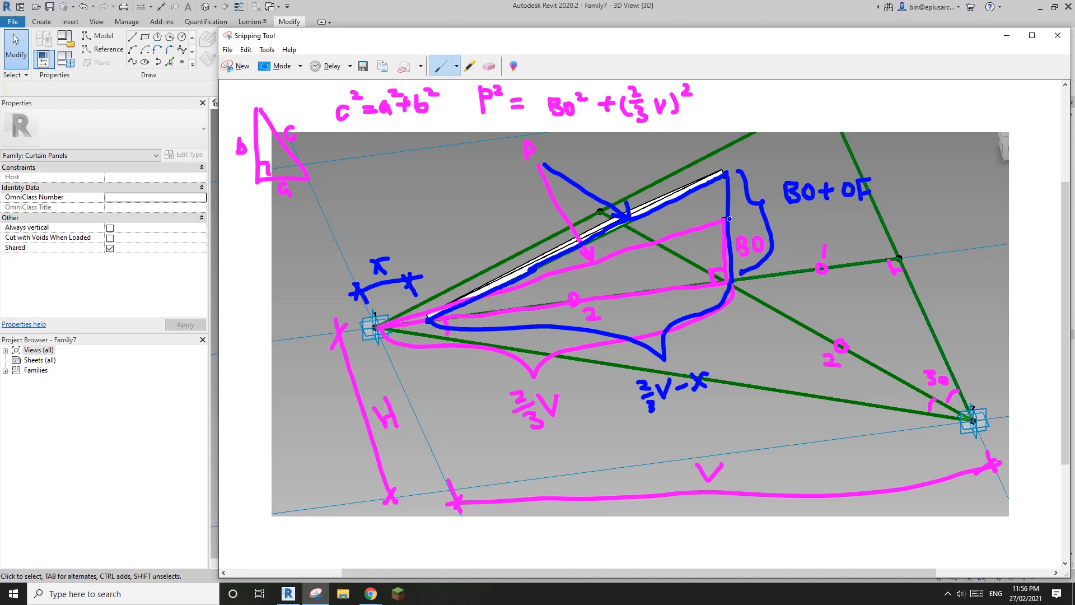
mouse_move(256, 204)
left_mouse_down()
mouse_move(267, 207)
mouse_move(300, 127)
mouse_move(250, 180)
left_mouse_up()
left_click_drag(343, 130, 433, 117)
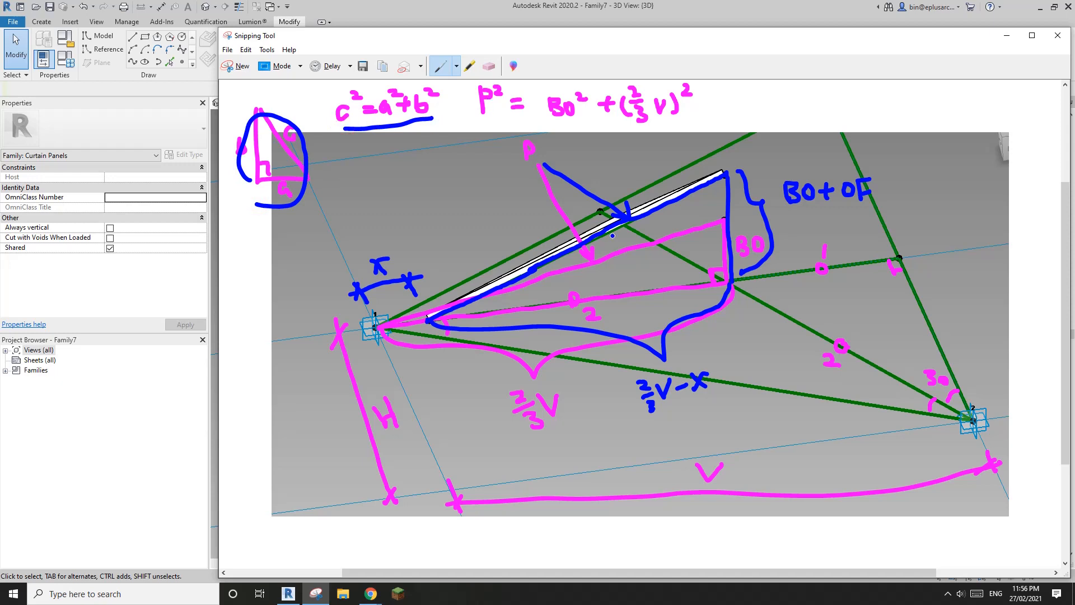
Step: Append = (BO+OF)² + (2/3V−x)² to the P² equation and underline the whole line
left_click_drag(700, 99, 714, 107)
mouse_move(730, 89)
left_mouse_down()
mouse_move(729, 107)
mouse_move(803, 88)
mouse_move(787, 108)
left_mouse_up()
left_click_drag(787, 98, 806, 112)
left_click_drag(727, 88, 728, 117)
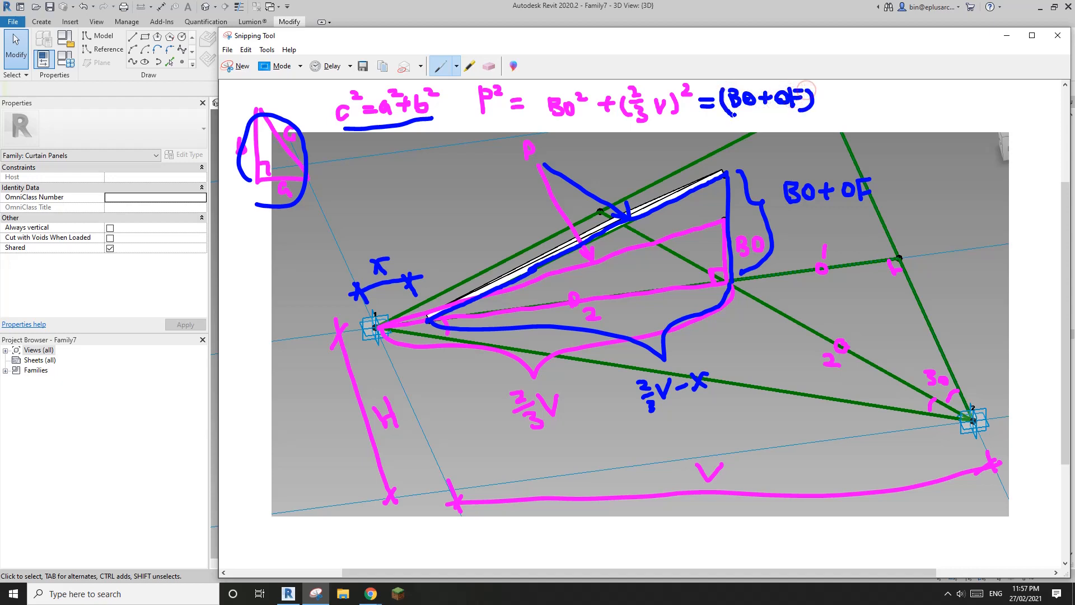
left_click(818, 83)
mouse_move(820, 85)
left_mouse_down()
mouse_move(852, 99)
mouse_move(842, 108)
mouse_move(882, 97)
mouse_move(877, 116)
mouse_move(902, 99)
mouse_move(937, 96)
mouse_move(946, 115)
left_mouse_up()
left_click_drag(857, 92, 856, 115)
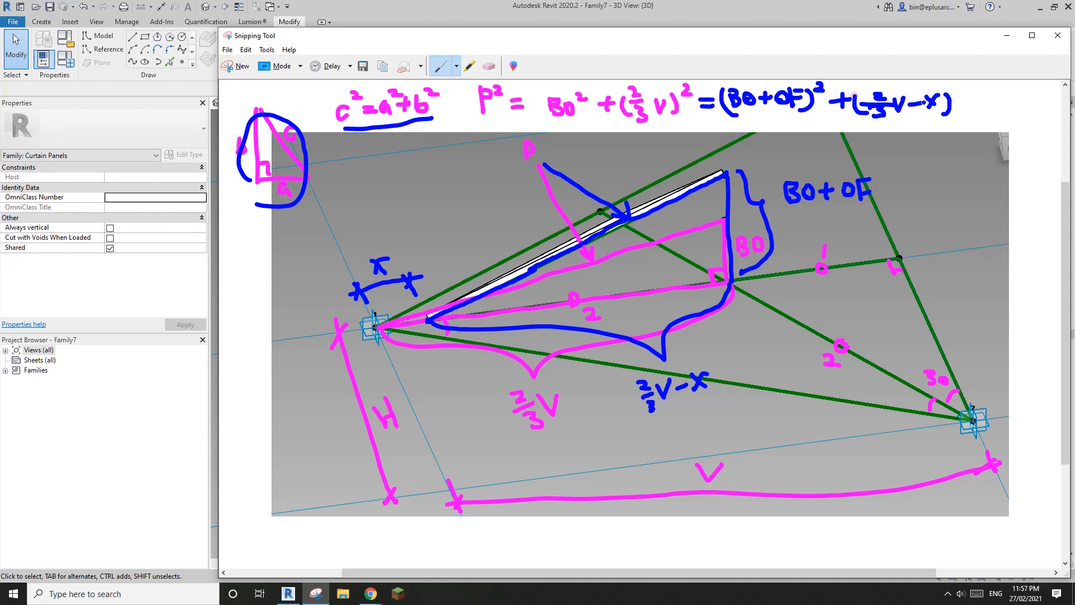
left_click_drag(955, 85, 966, 94)
left_click_drag(540, 133, 959, 119)
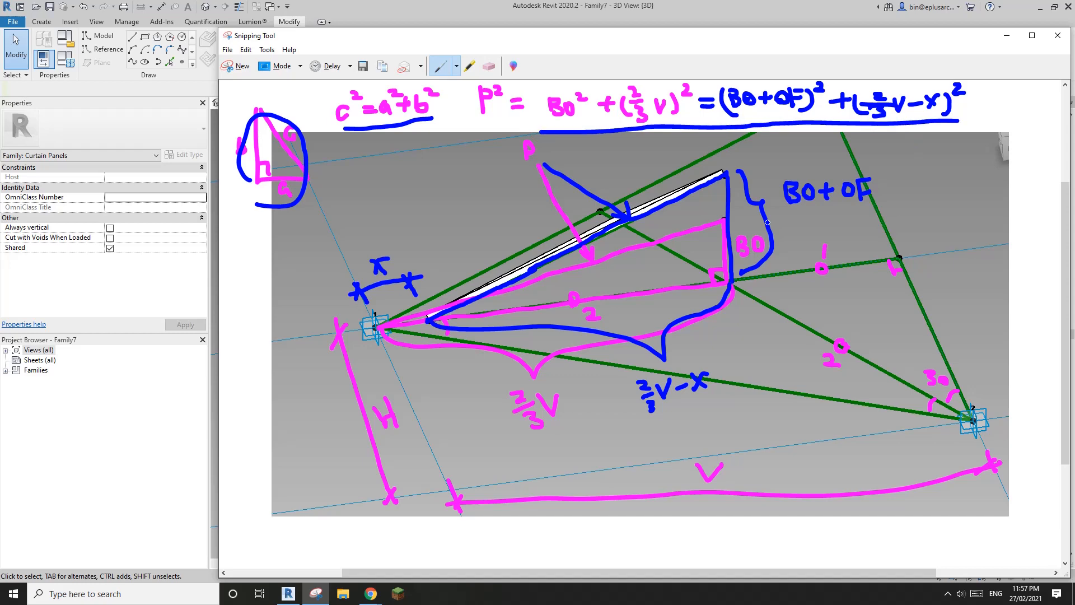
Step: Maximize the notes window and begin a rearranged line with x = and an equals sign
left_click(1032, 35)
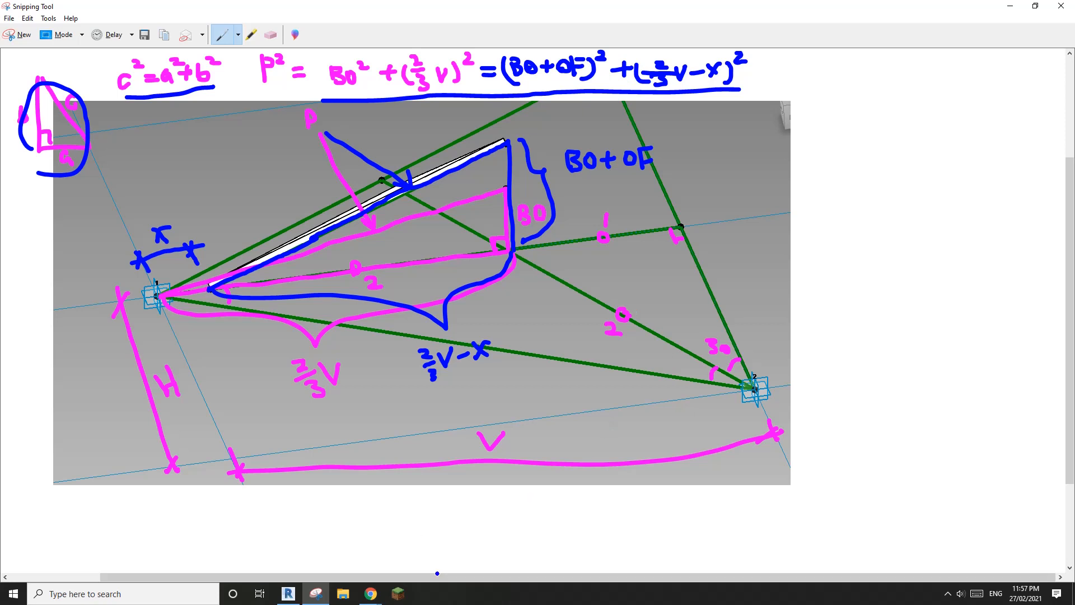
left_click_drag(1070, 284, 1071, 185)
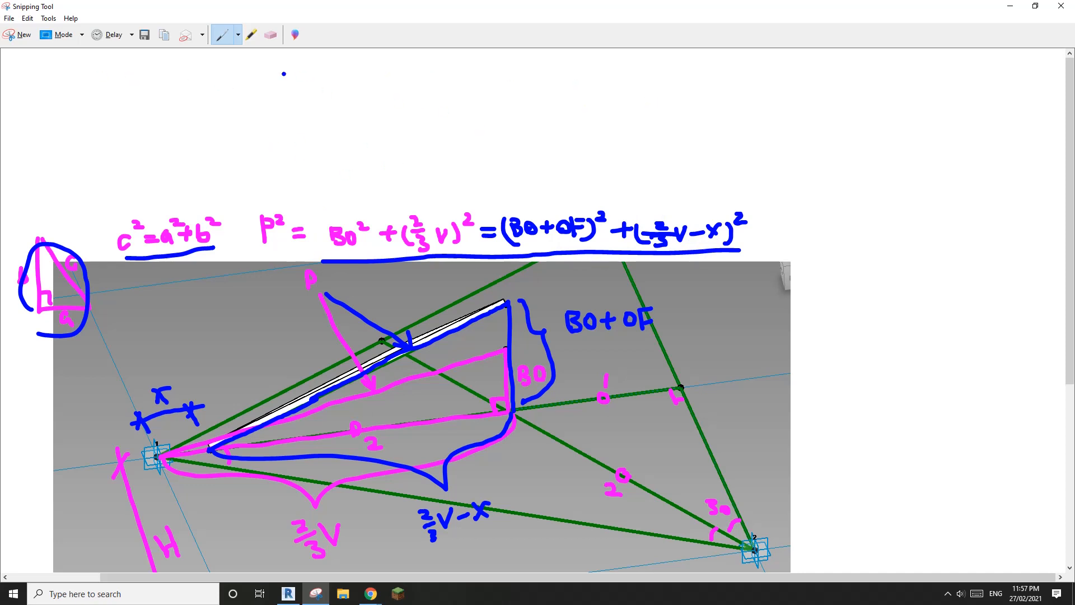
mouse_move(290, 59)
left_mouse_down()
mouse_move(273, 74)
mouse_move(313, 68)
left_mouse_up()
mouse_move(501, 179)
left_mouse_down()
mouse_move(479, 186)
mouse_move(517, 192)
mouse_move(541, 164)
mouse_move(540, 181)
mouse_move(563, 163)
mouse_move(606, 183)
mouse_move(626, 155)
left_mouse_up()
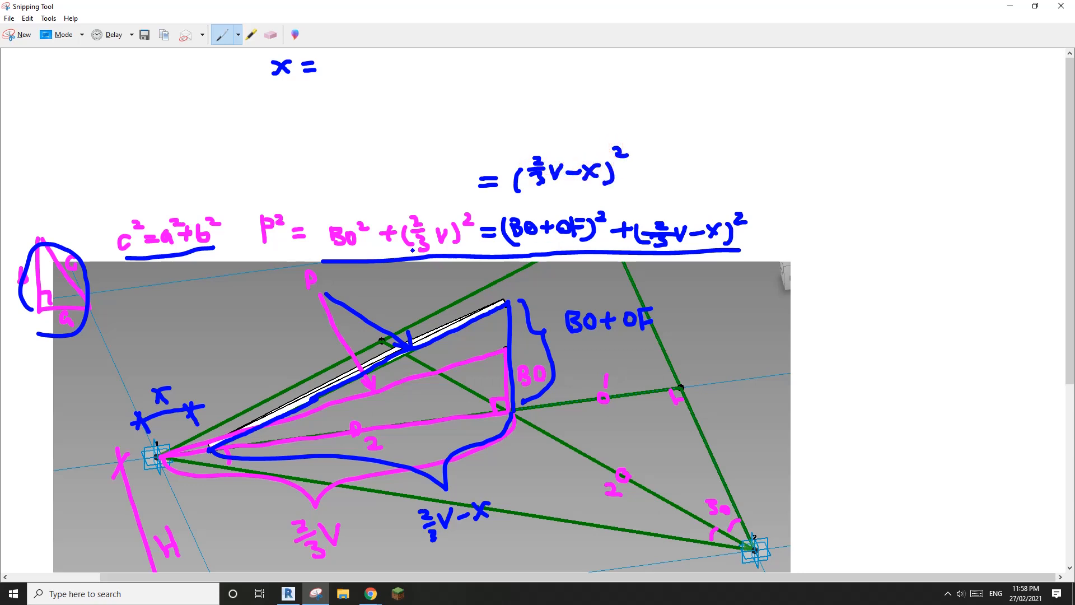
Step: Write BO² + 4/9V² − BO² − 2BOOF, cross out both BO² terms, and begin the simplified side
mouse_move(131, 166)
left_mouse_down()
mouse_move(133, 183)
mouse_move(170, 163)
mouse_move(188, 172)
mouse_move(179, 181)
mouse_move(212, 159)
left_mouse_up()
mouse_move(207, 147)
left_mouse_down()
mouse_move(208, 196)
mouse_move(242, 156)
mouse_move(259, 174)
left_mouse_up()
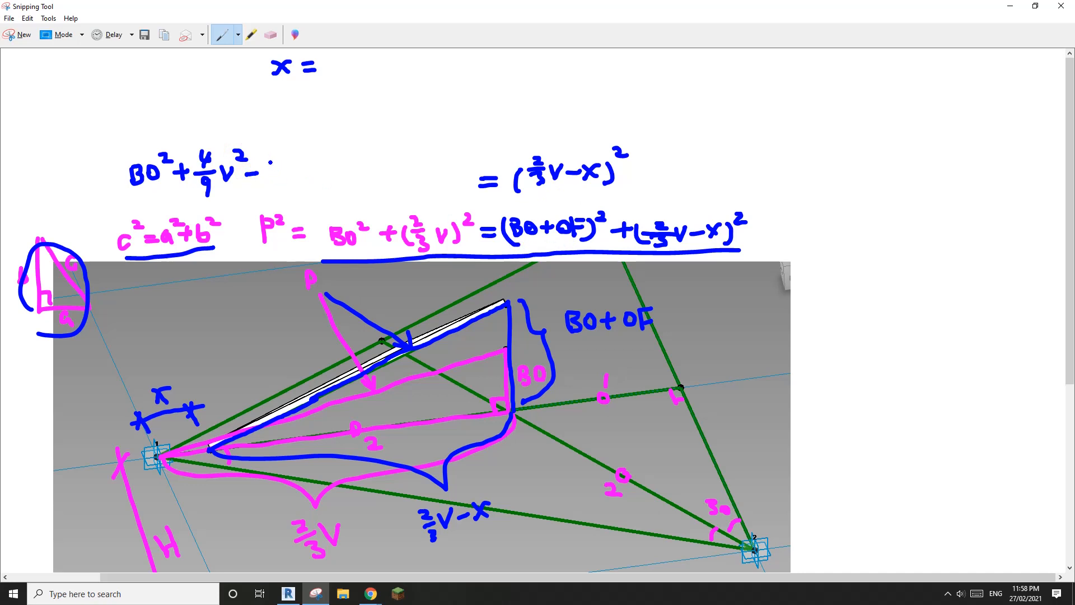
mouse_move(270, 162)
left_mouse_down()
mouse_move(270, 178)
mouse_move(304, 151)
left_mouse_up()
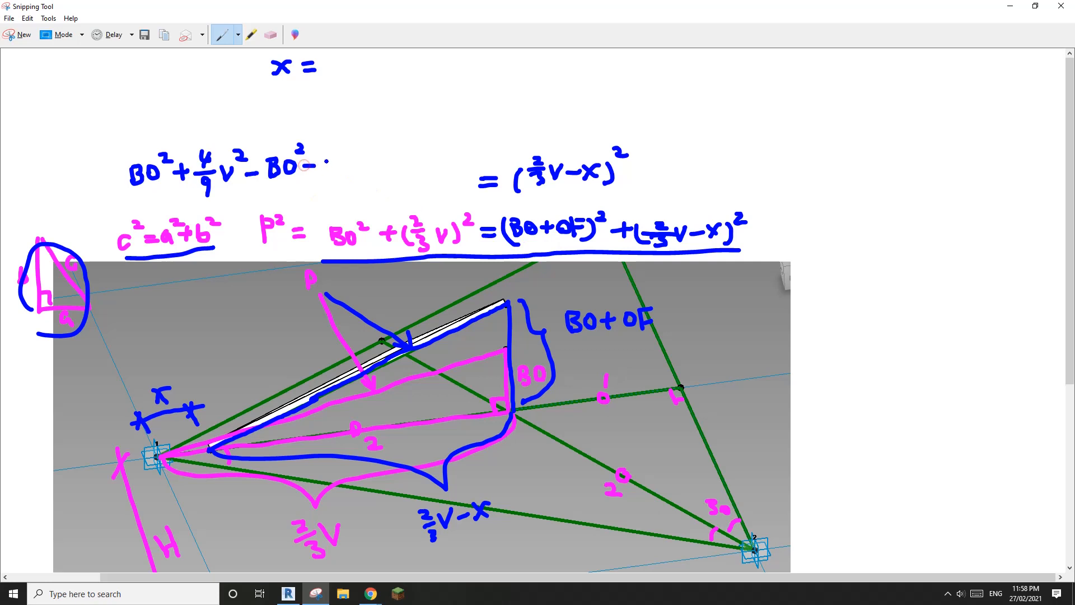
mouse_move(323, 157)
left_mouse_down()
mouse_move(338, 171)
mouse_move(341, 160)
mouse_move(339, 170)
mouse_move(373, 159)
mouse_move(385, 176)
mouse_move(394, 150)
left_mouse_up()
mouse_move(382, 163)
left_mouse_down()
mouse_move(437, 153)
mouse_move(451, 174)
mouse_move(474, 145)
left_mouse_up()
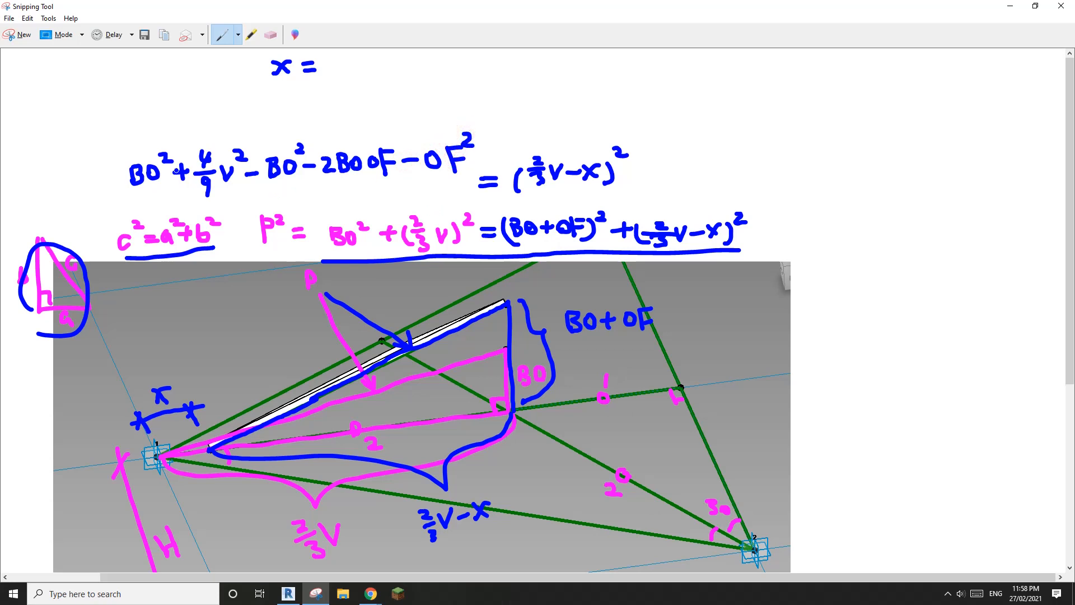
left_click_drag(156, 168, 178, 149)
left_click_drag(250, 179, 304, 143)
mouse_move(648, 168)
left_mouse_down()
mouse_move(666, 176)
mouse_move(694, 158)
mouse_move(693, 188)
mouse_move(725, 147)
mouse_move(754, 171)
left_mouse_up()
mouse_move(760, 152)
left_mouse_down()
mouse_move(762, 172)
mouse_move(780, 157)
mouse_move(799, 167)
mouse_move(813, 149)
left_mouse_up()
Step: Finish the 2BOOF term and take the square root, dropping the square on 2/3V−x
mouse_move(814, 150)
left_mouse_down()
mouse_move(815, 163)
mouse_move(861, 157)
mouse_move(875, 172)
mouse_move(883, 146)
mouse_move(903, 144)
left_mouse_up()
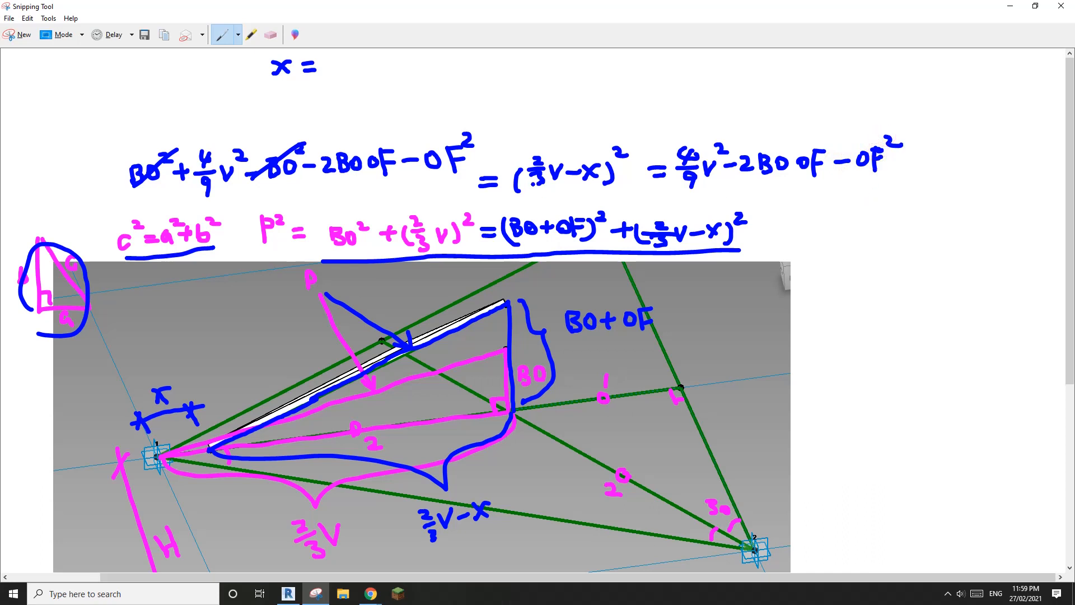
mouse_move(606, 144)
left_mouse_down()
mouse_move(627, 158)
mouse_move(914, 120)
left_mouse_up()
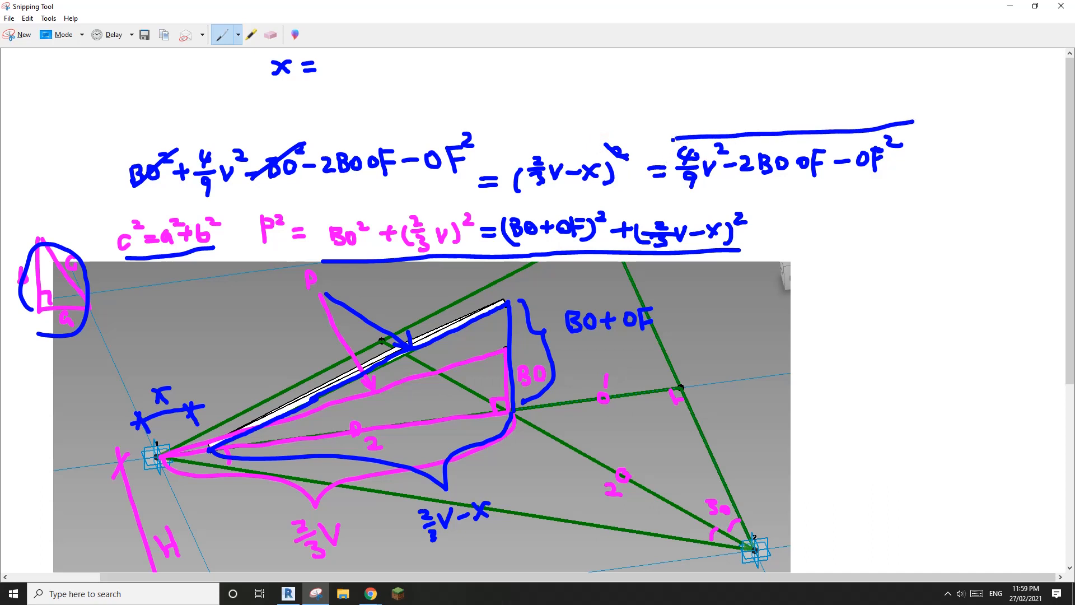
mouse_move(674, 139)
left_mouse_down()
mouse_move(670, 187)
mouse_move(663, 178)
left_mouse_up()
left_click_drag(647, 115, 666, 116)
Step: Write the solved expression 2/3V − √(4/9V² − 2BOOF − OF²)
mouse_move(763, 98)
left_mouse_down()
mouse_move(748, 107)
mouse_move(764, 107)
left_mouse_up()
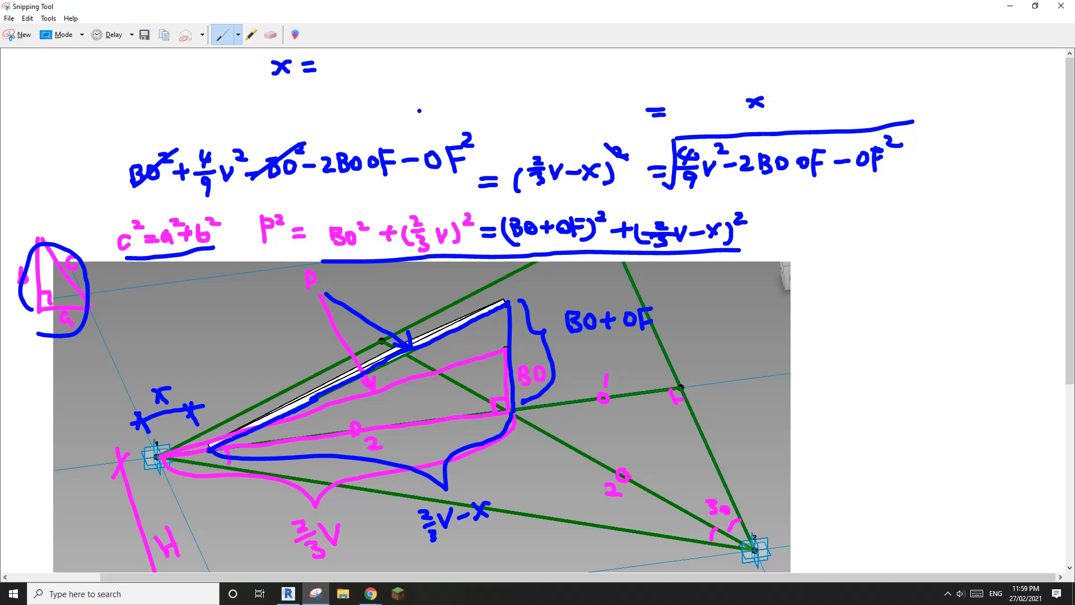
mouse_move(372, 94)
left_mouse_down()
mouse_move(375, 124)
mouse_move(401, 99)
mouse_move(636, 80)
left_mouse_up()
left_click_drag(435, 91, 425, 115)
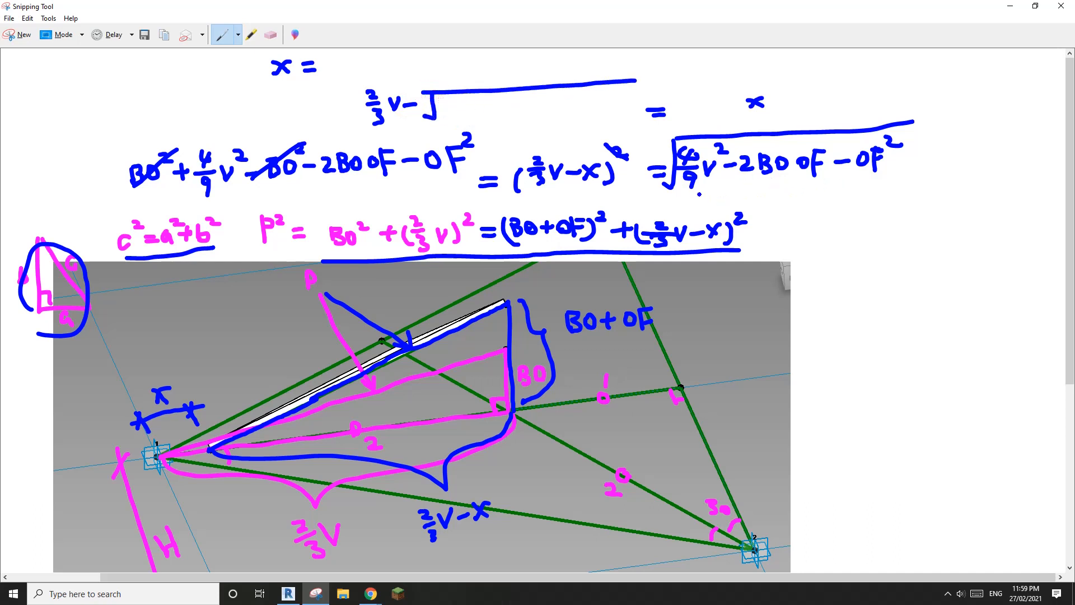
mouse_move(444, 96)
left_mouse_down()
mouse_move(455, 104)
mouse_move(448, 114)
mouse_move(460, 113)
mouse_move(455, 130)
mouse_move(476, 104)
mouse_move(521, 118)
mouse_move(538, 109)
mouse_move(536, 118)
left_mouse_up()
mouse_move(560, 104)
left_mouse_down()
mouse_move(558, 116)
mouse_move(554, 101)
left_mouse_up()
mouse_move(572, 97)
left_mouse_down()
mouse_move(583, 95)
mouse_move(570, 119)
mouse_move(636, 90)
left_mouse_up()
left_click(592, 109)
mouse_move(625, 92)
left_mouse_down()
mouse_move(626, 112)
mouse_move(658, 77)
left_mouse_up()
left_click(639, 88)
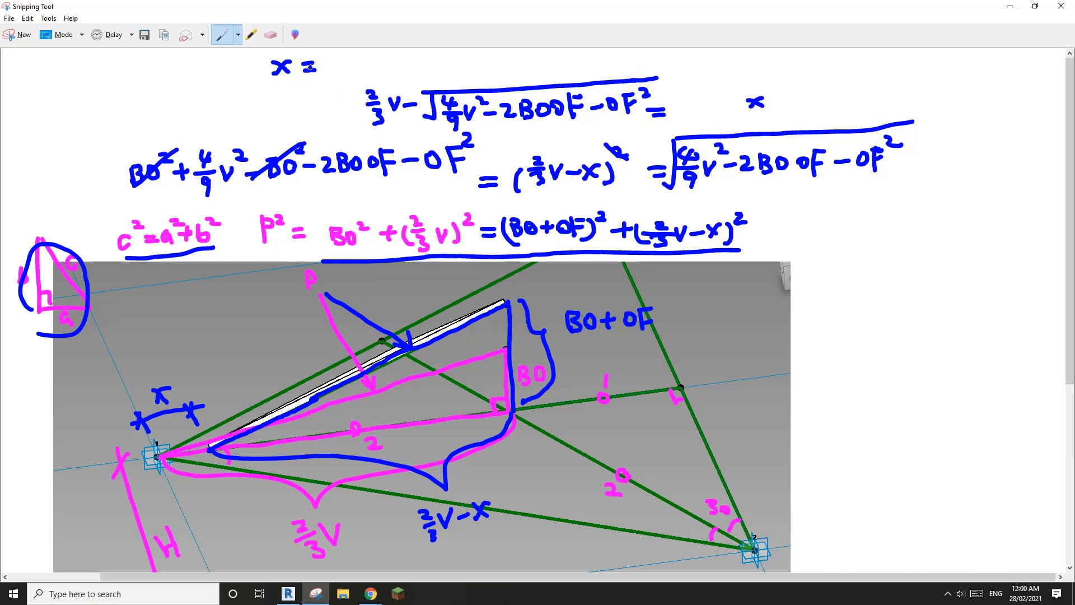
Step: Erase the stray x marks, write x = before the formula, and circle the x dimension
left_click(270, 34)
left_click(270, 35)
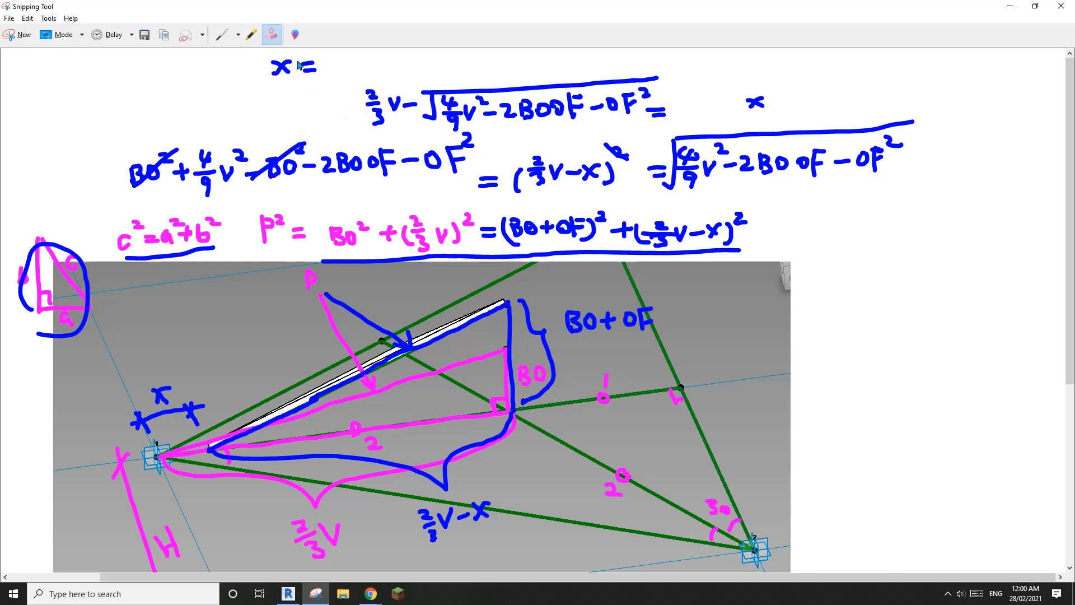
left_click_drag(316, 61, 280, 67)
mouse_move(748, 107)
left_mouse_down()
mouse_move(763, 97)
mouse_move(664, 115)
left_mouse_up()
left_click(222, 34)
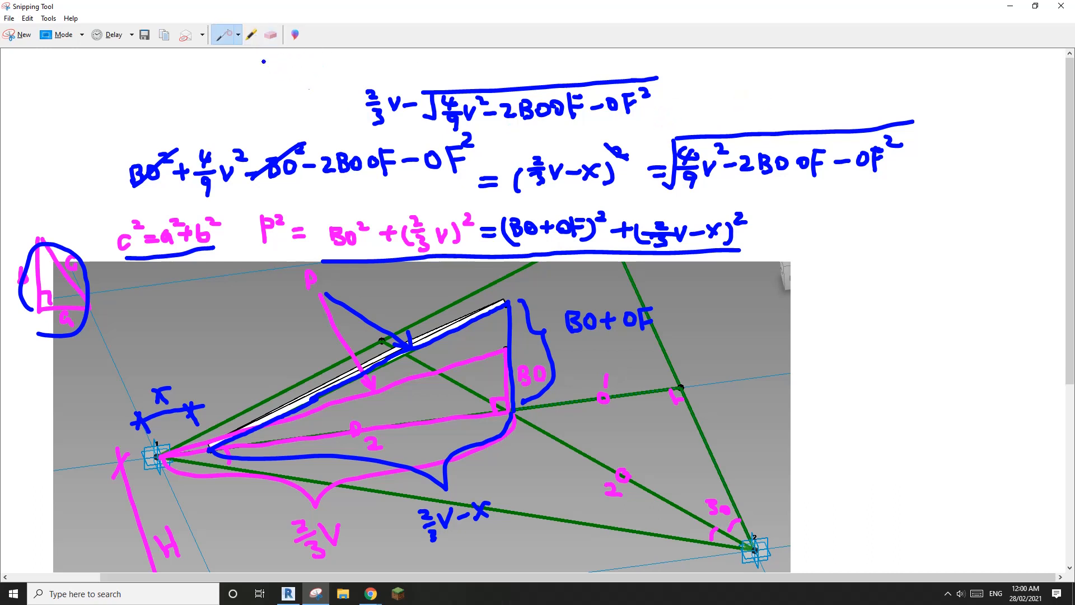
mouse_move(336, 103)
left_mouse_down()
mouse_move(355, 109)
mouse_move(311, 115)
mouse_move(406, 137)
mouse_move(671, 116)
mouse_move(664, 65)
mouse_move(382, 77)
mouse_move(354, 82)
mouse_move(361, 135)
left_mouse_up()
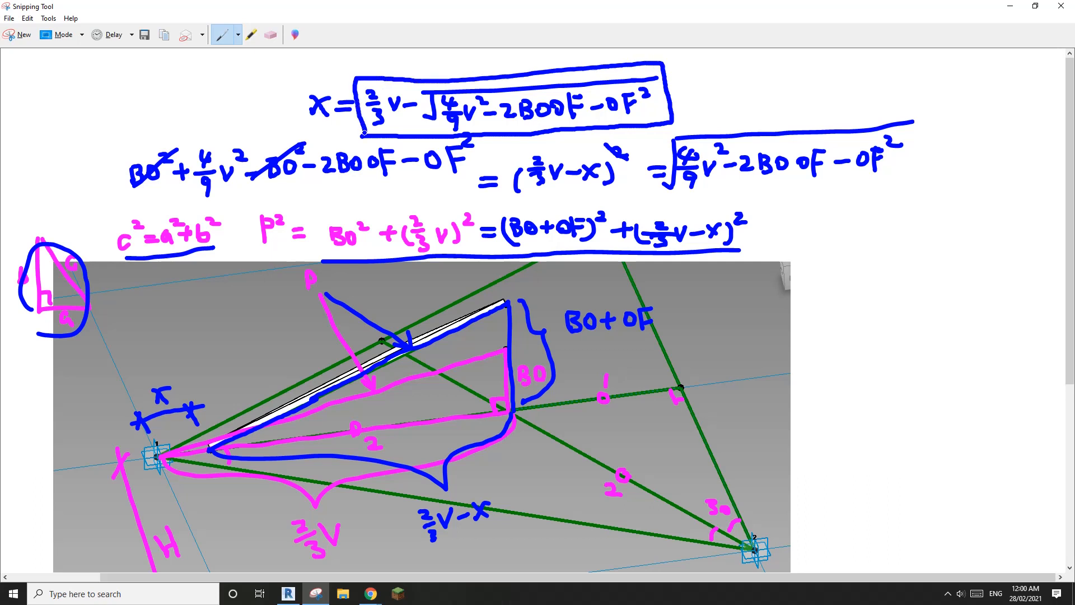
mouse_move(168, 373)
left_mouse_down()
mouse_move(123, 390)
mouse_move(204, 415)
mouse_move(159, 375)
left_mouse_up()
double_click(602, 11)
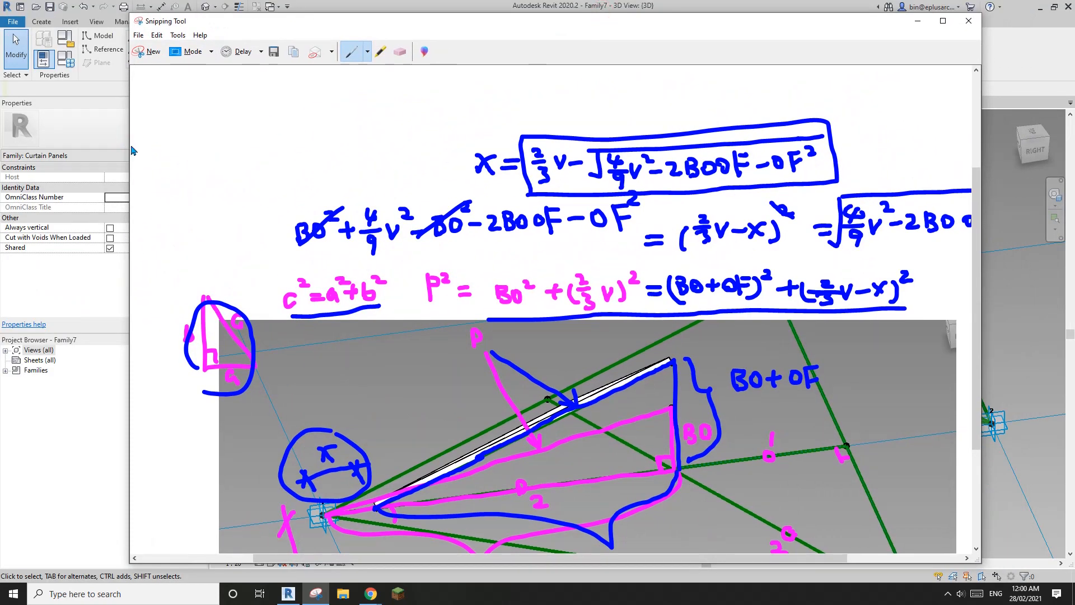
Step: Place the notes beside Revit, frame the triangle panel, and select the reference point on its edge
left_click_drag(129, 150, 385, 168)
left_click_drag(569, 558, 668, 559)
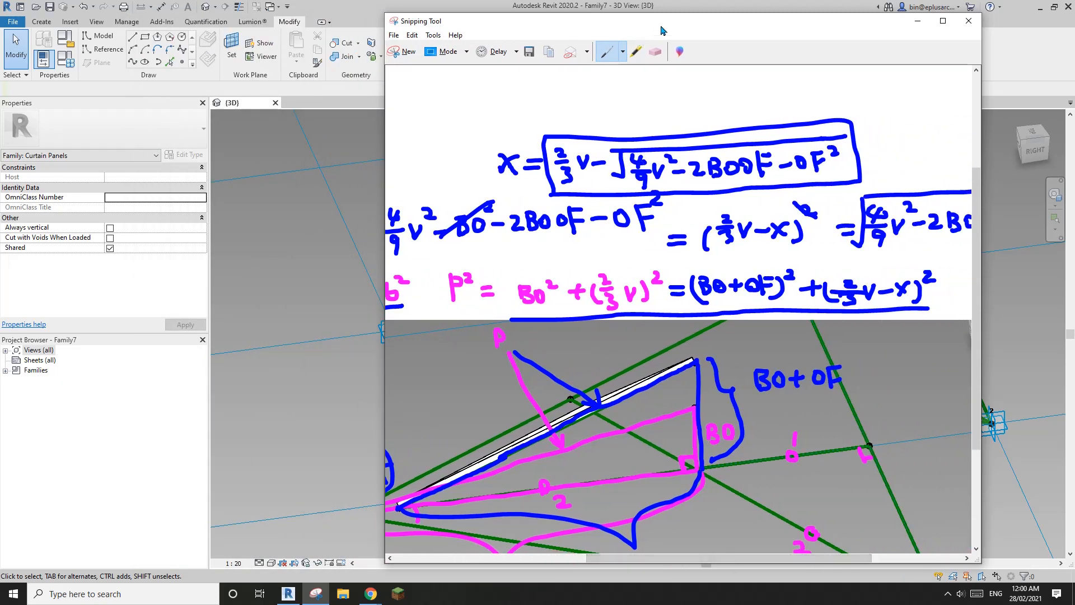
left_click_drag(691, 26, 1074, 78)
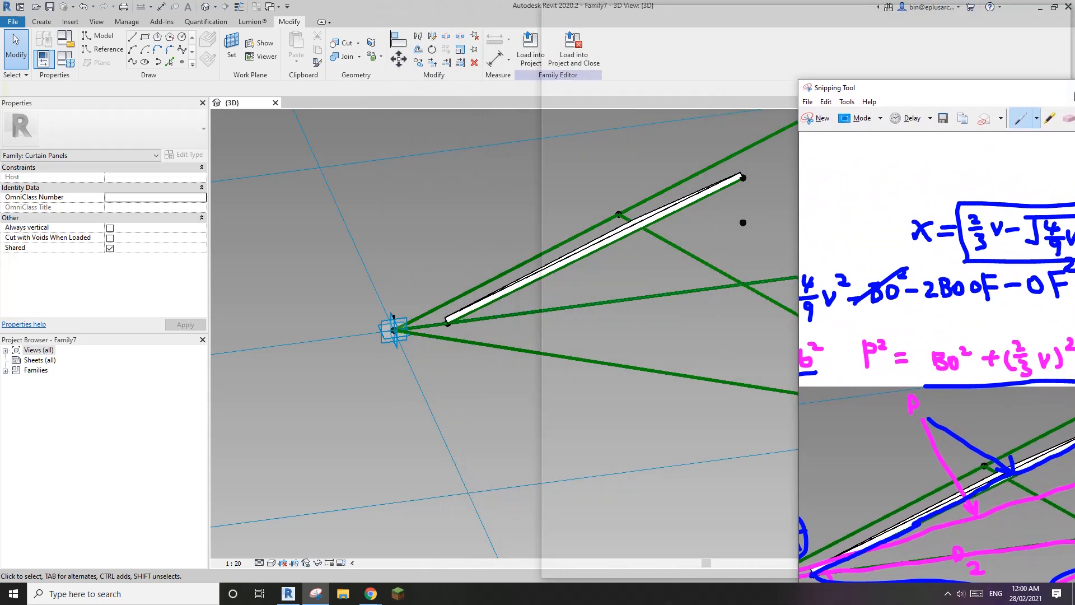
left_click(174, 215)
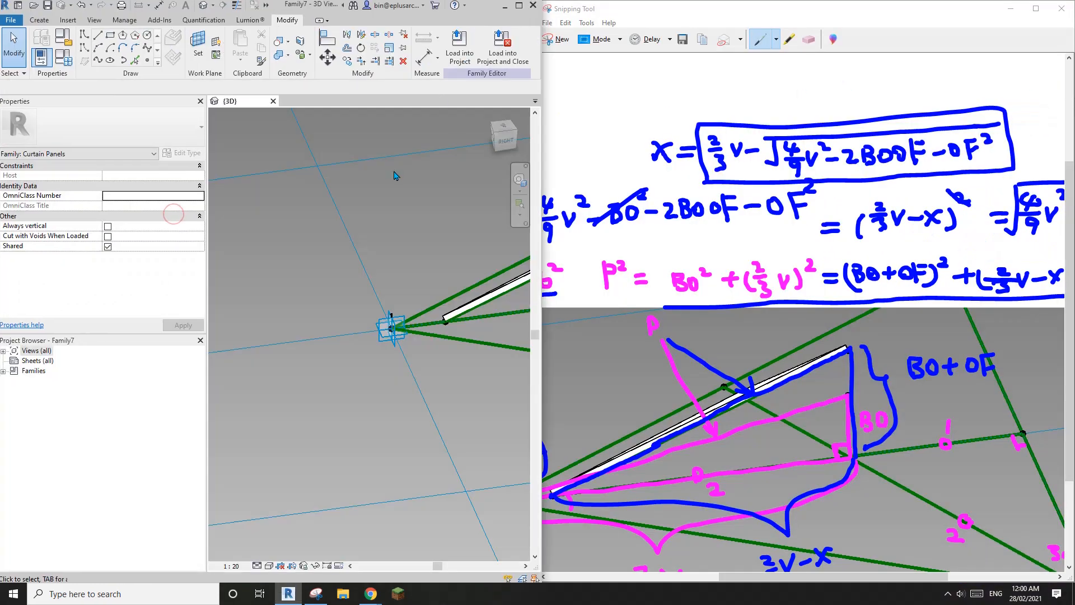
scroll(364, 255, "down", 2)
middle_click_drag(355, 259, 341, 298)
scroll(311, 319, "up", 3)
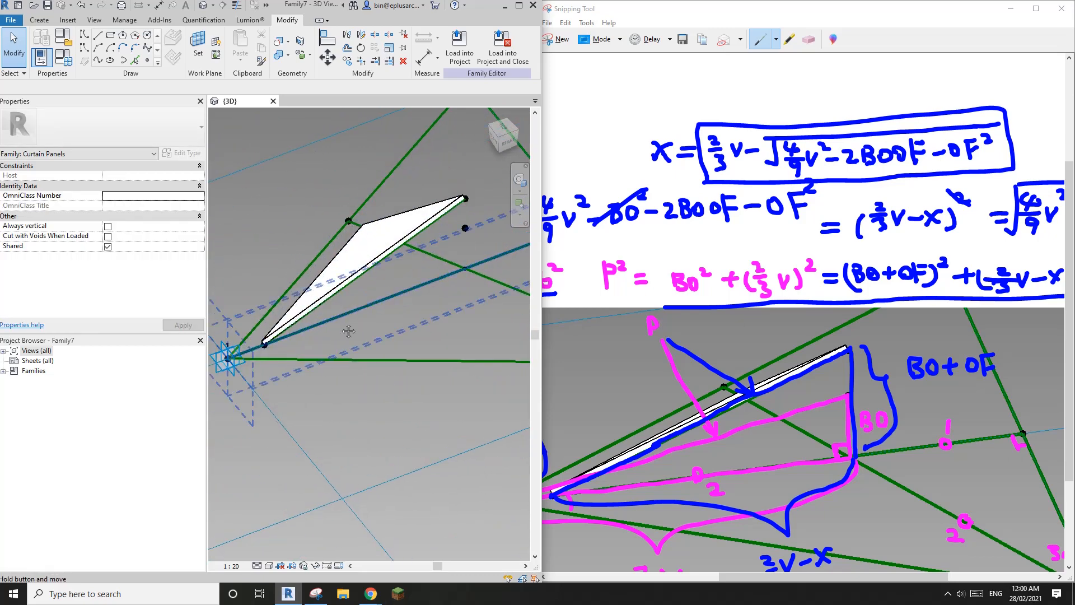
scroll(270, 363, "up", 3)
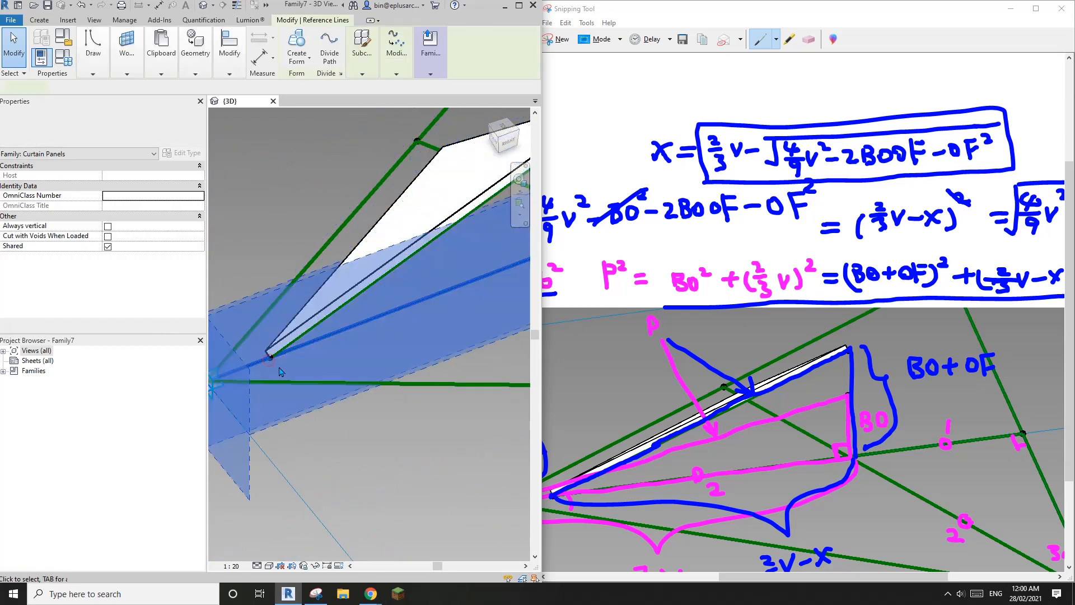
scroll(279, 361, "down", 2)
left_click(285, 348)
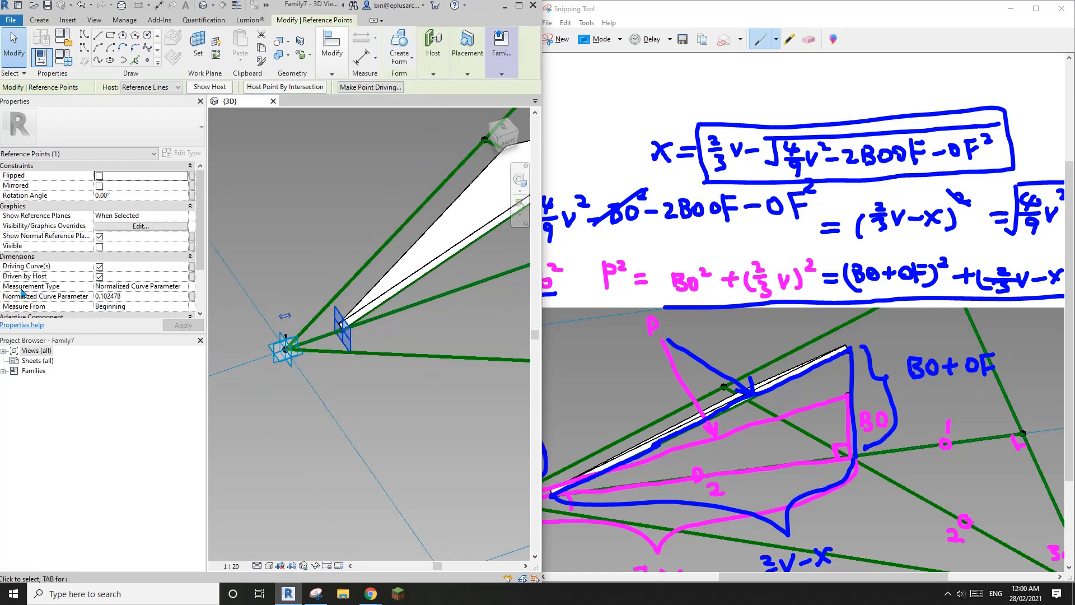
Step: Change the hosted point's Measurement Type to Segment Length and slide it toward the line start
left_click(183, 286)
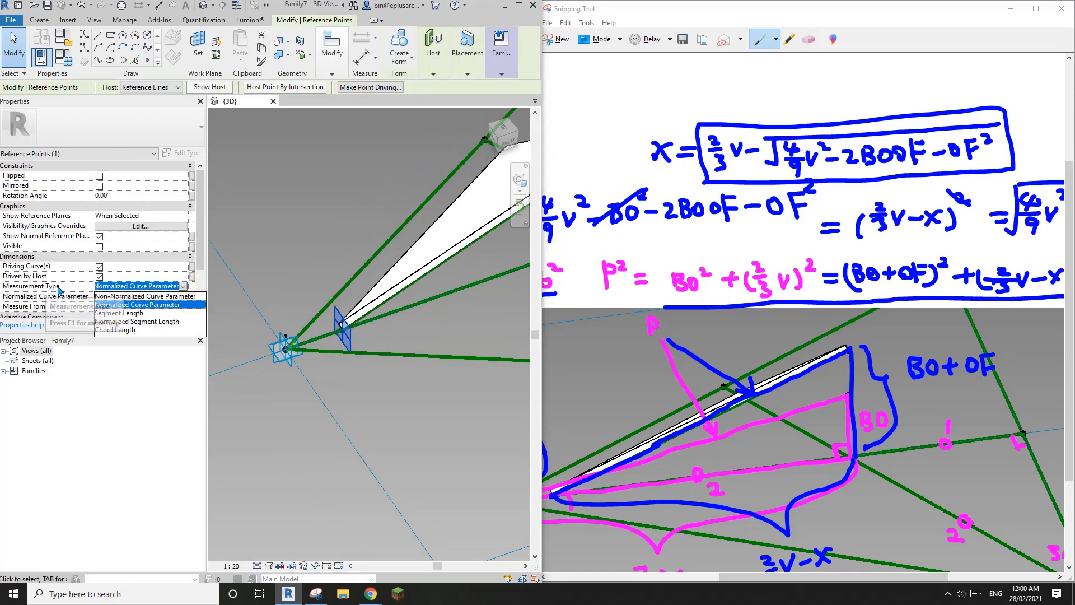
left_click(124, 313)
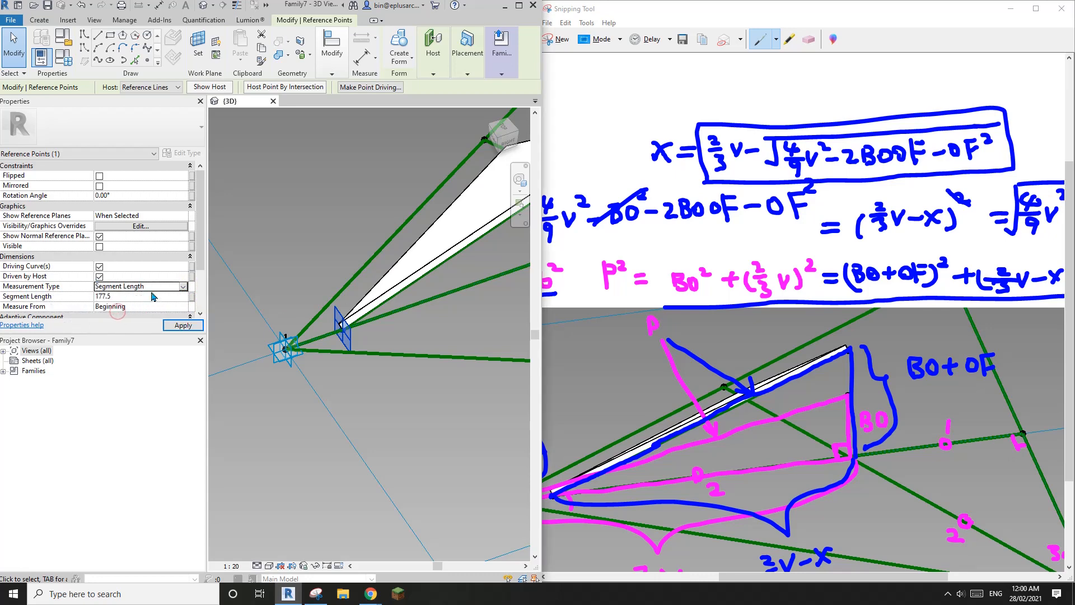
middle_click_drag(368, 288, 372, 263)
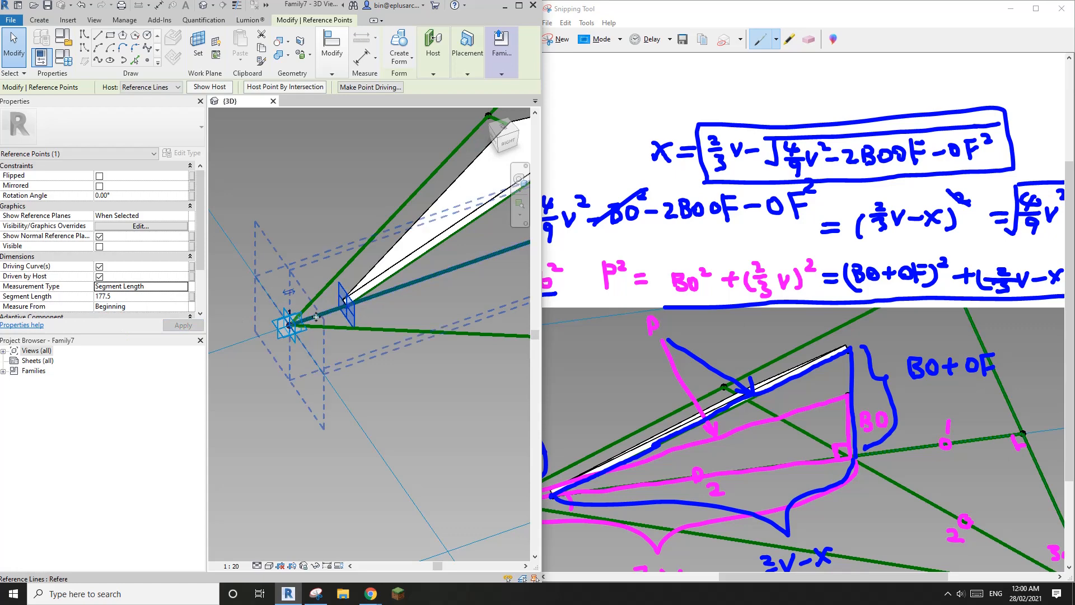
left_click_drag(329, 322, 348, 300)
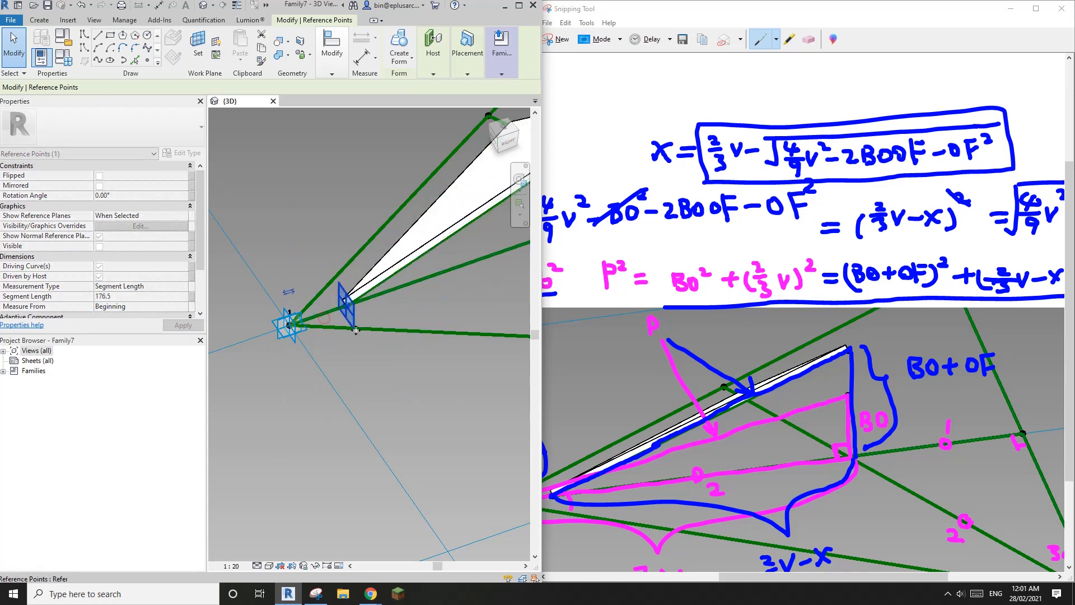
scroll(347, 298, "up", 2)
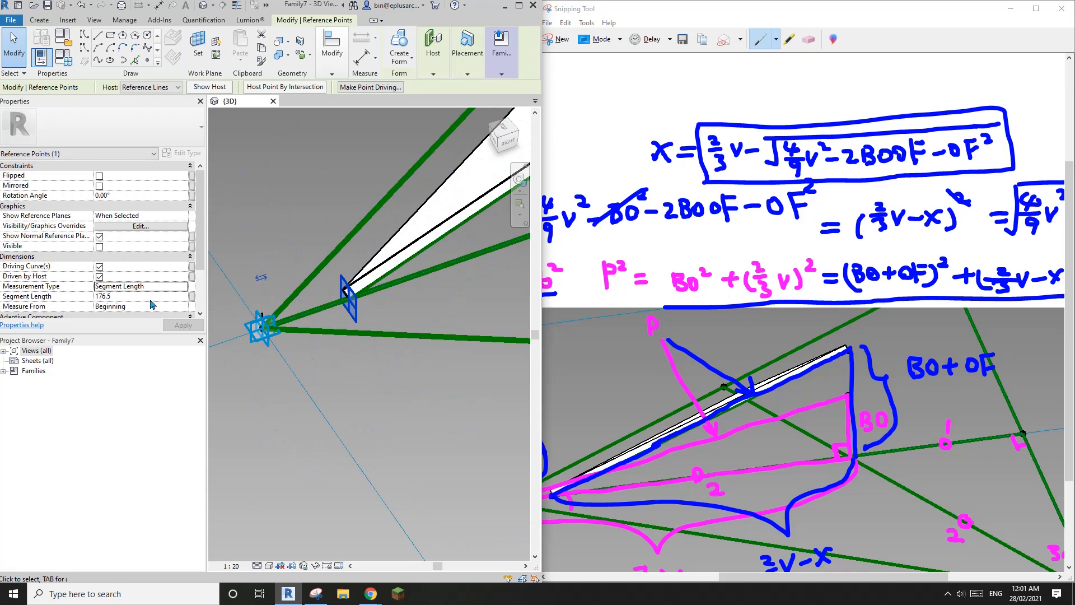
Step: Associate the Segment Length with a new instance parameter named x
left_click(192, 296)
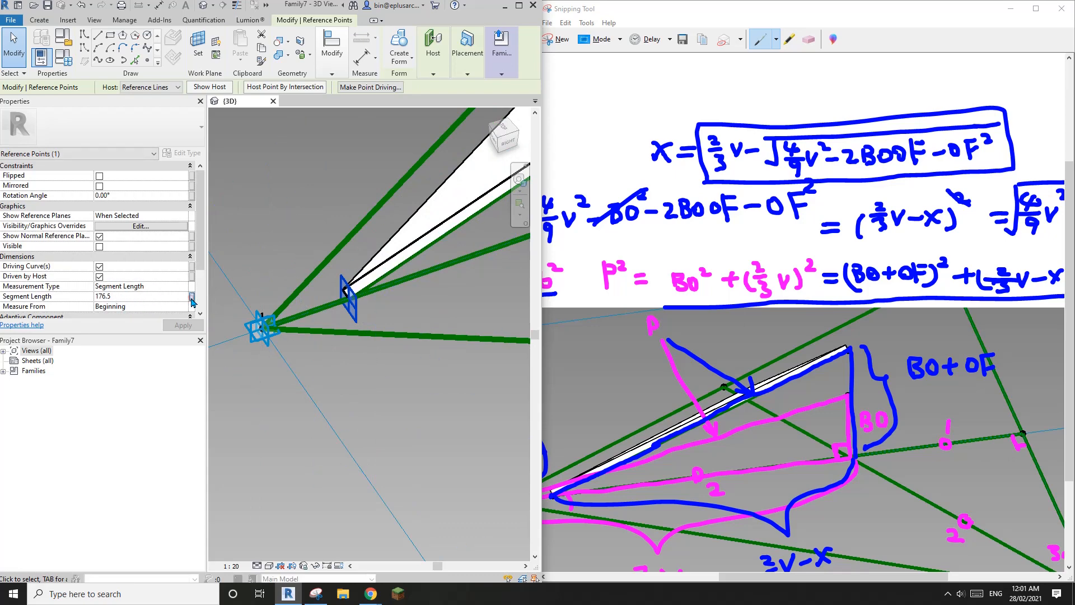
left_click(330, 324)
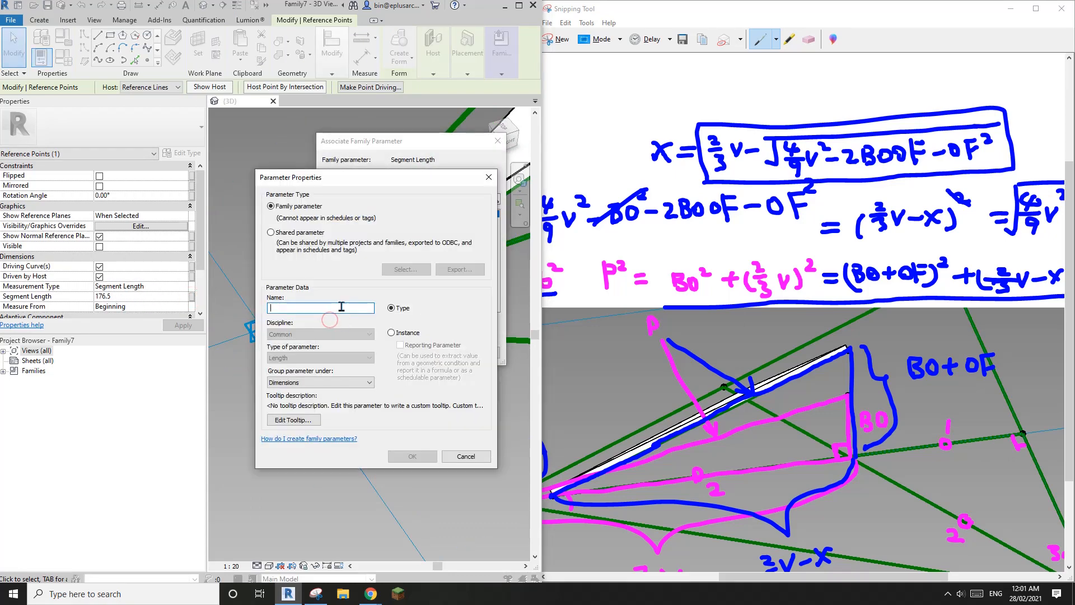
type("x")
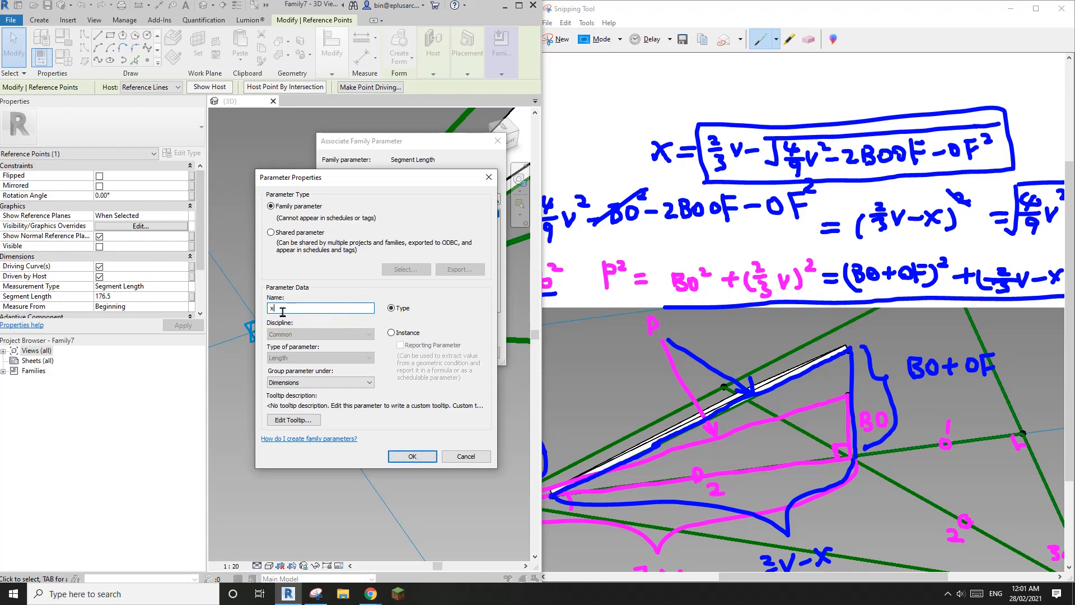
left_click(390, 333)
left_click(412, 456)
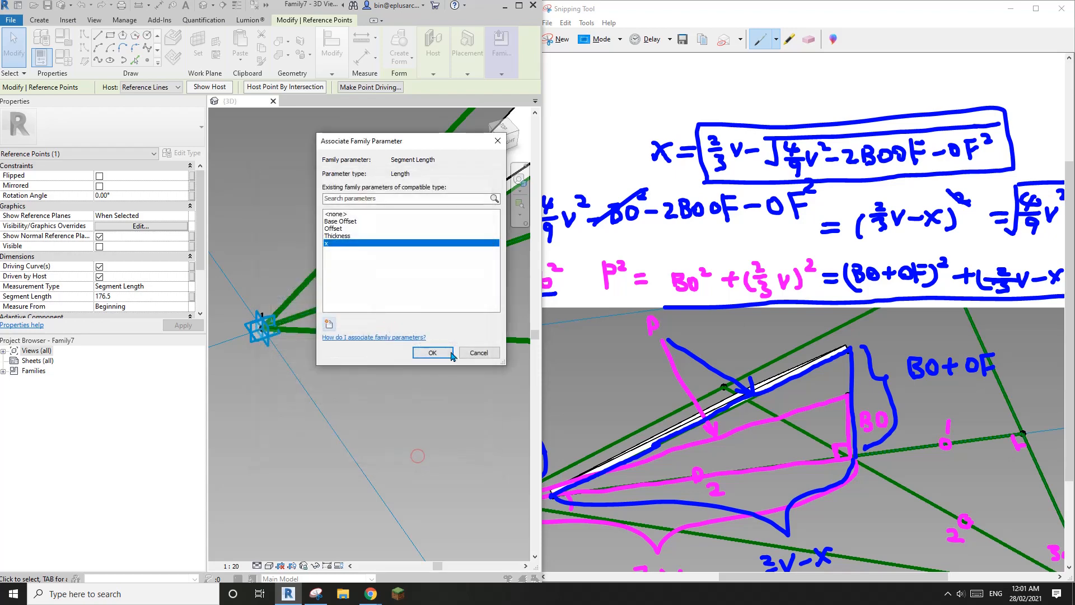
left_click(436, 351)
scroll(401, 321, "down", 5)
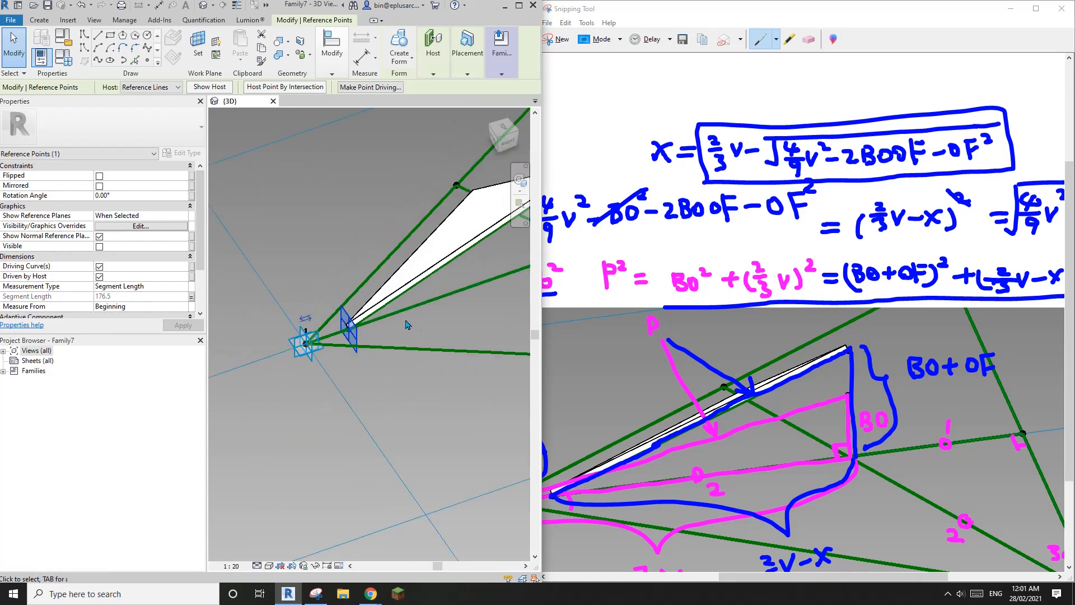
left_click(63, 58)
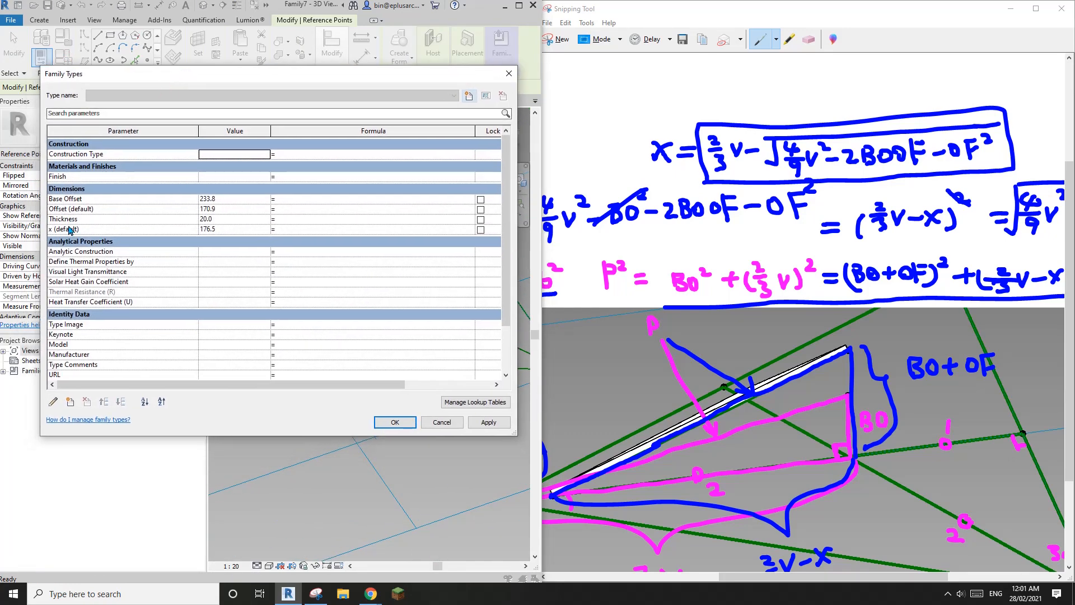
left_click(290, 230)
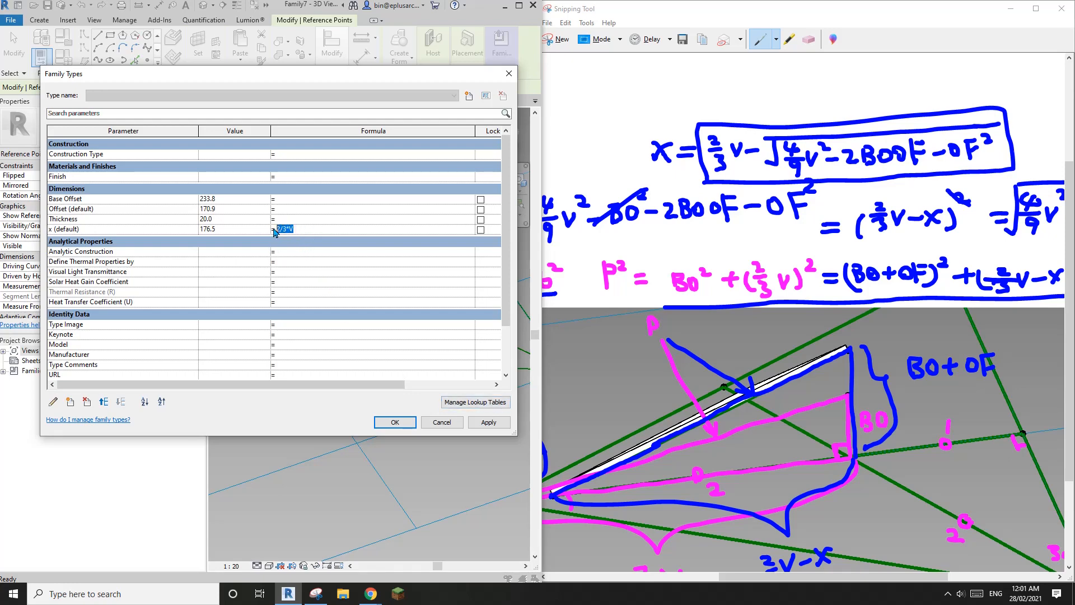
left_click(157, 231)
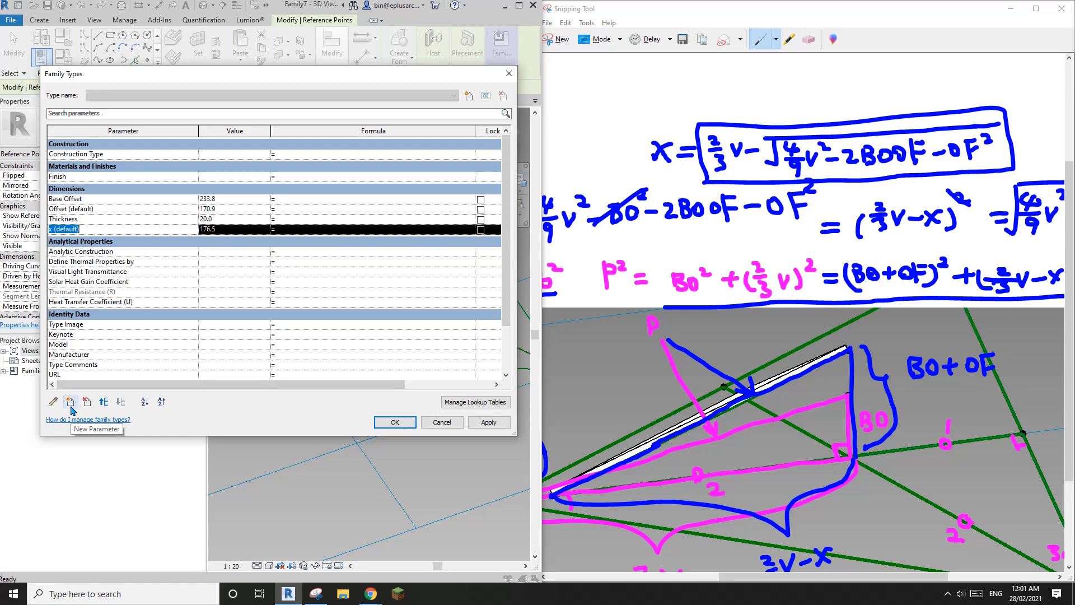
left_click(395, 422)
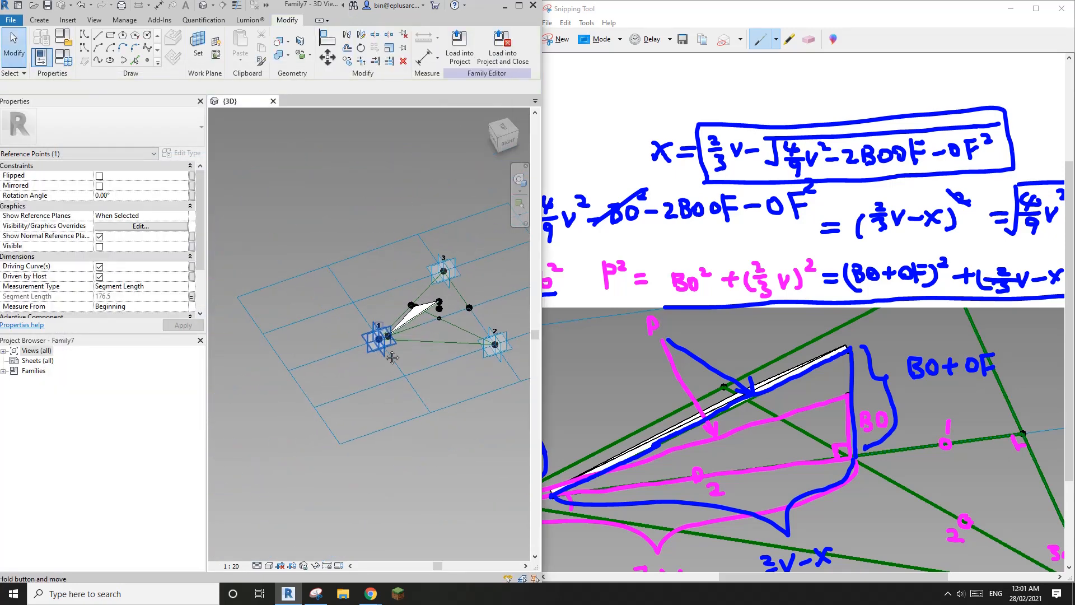
Step: Check the tile pattern grid's spacings, clear the selection, and bring up Family Types
left_click(392, 357)
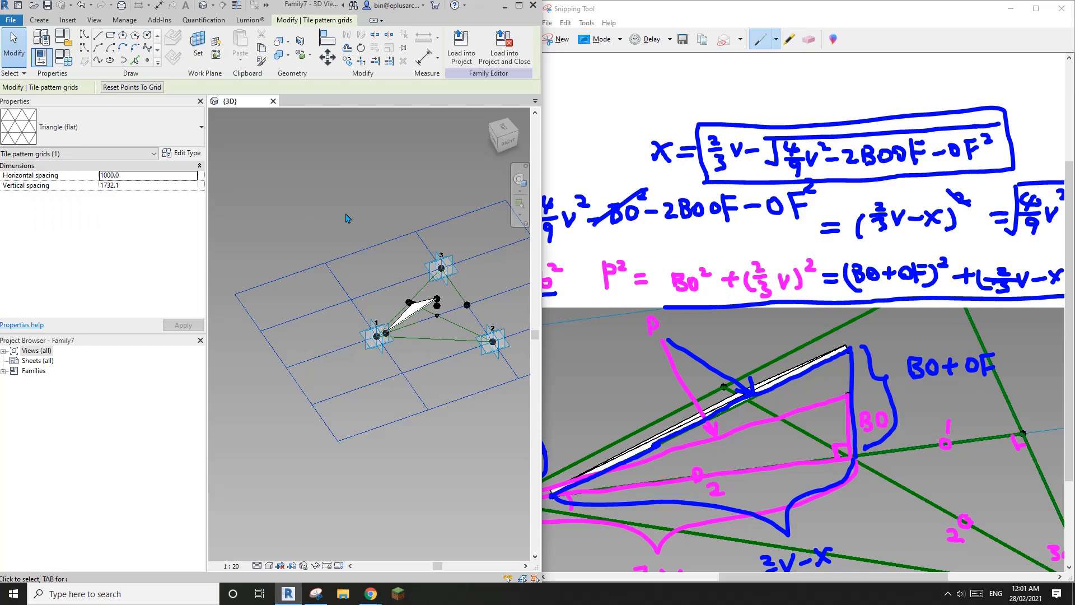
left_click(373, 224)
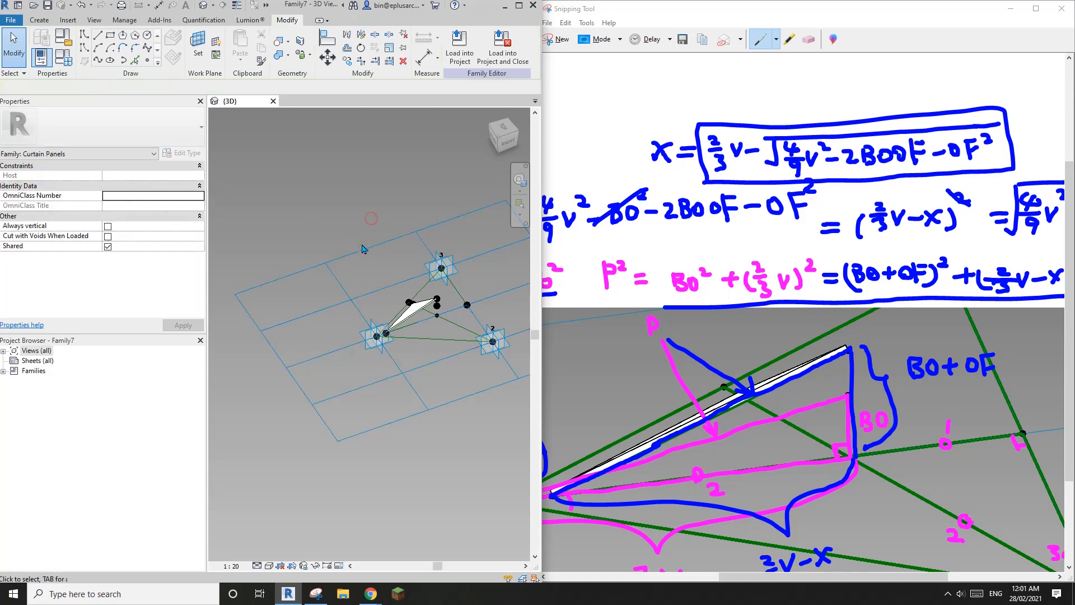
left_click(364, 250)
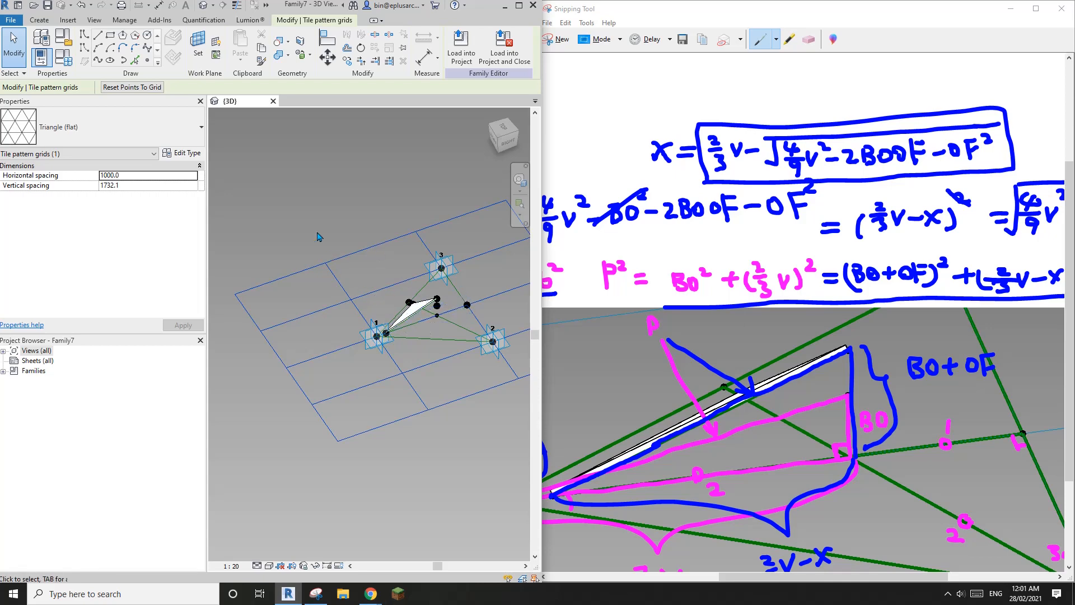
left_click(336, 215)
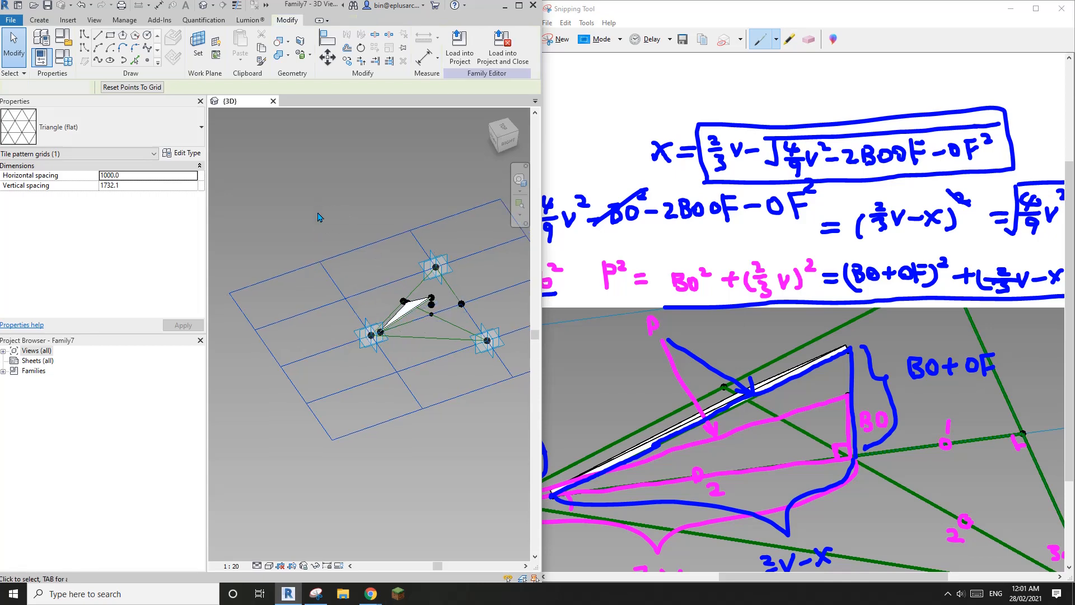
left_click(64, 59)
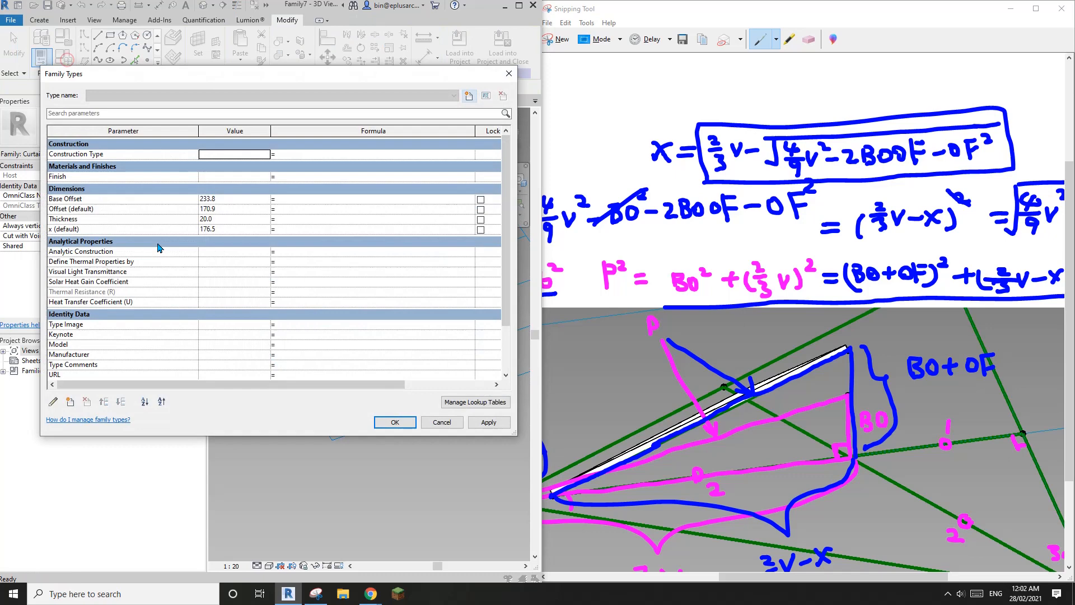
Step: Create a new instance parameter named V in Family Types
left_click(70, 401)
type("V")
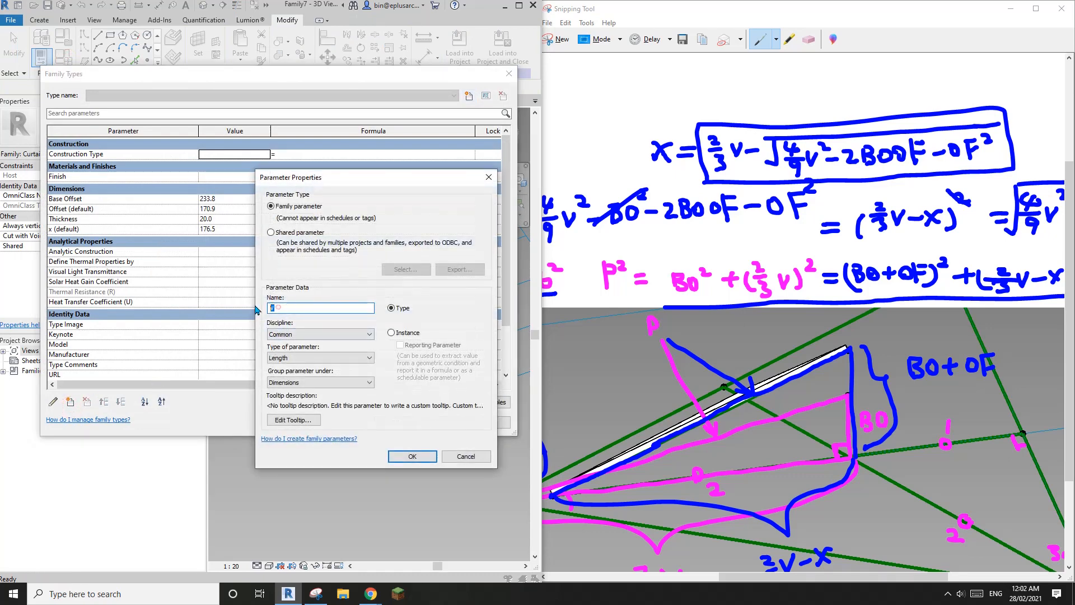
double_click(272, 308)
left_click(396, 334)
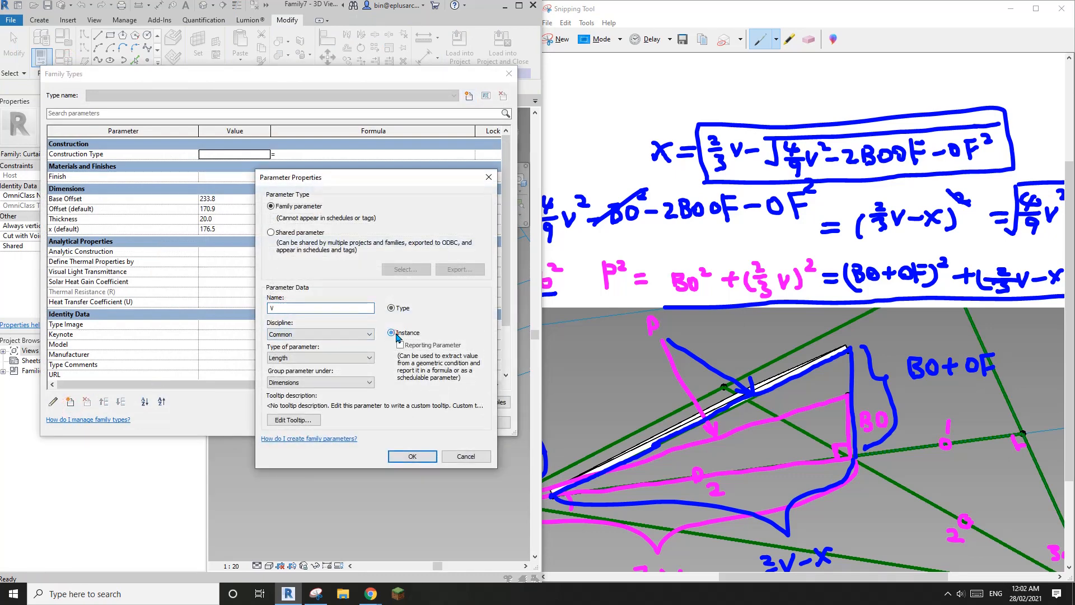
left_click(412, 456)
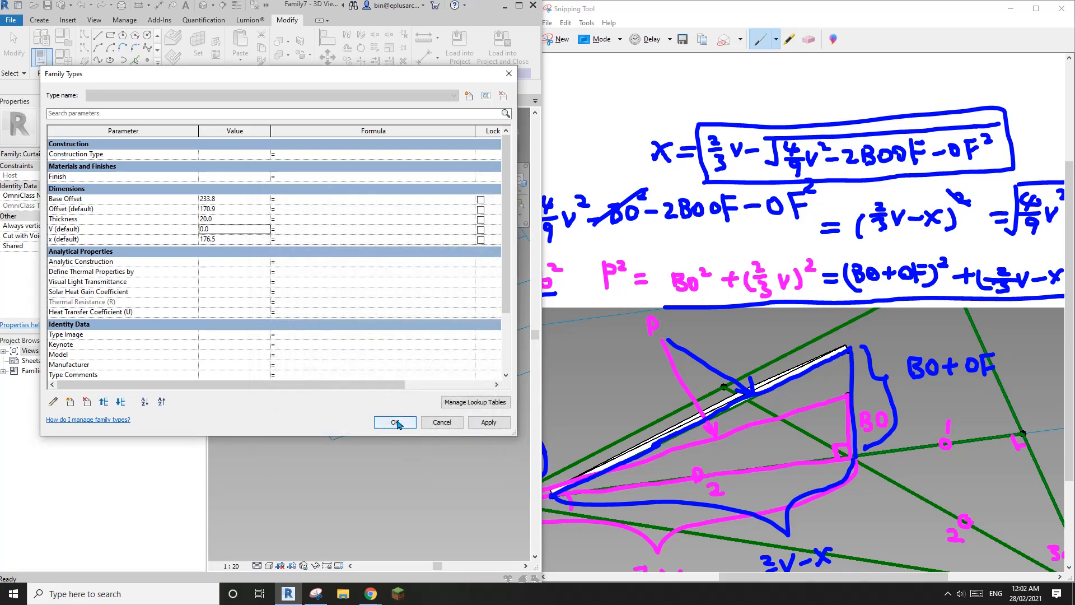
left_click(395, 422)
Step: Recentre the panel and check that V's value is still 0.0
scroll(405, 302, "up", 2)
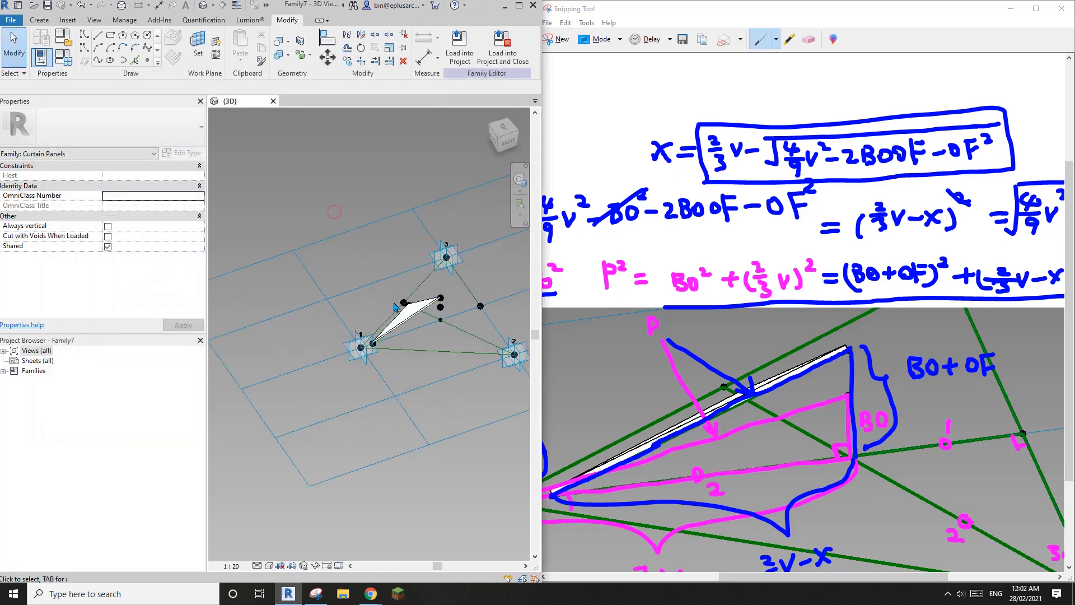
middle_click_drag(371, 282, 352, 290)
scroll(352, 289, "down", 1)
left_click(63, 57)
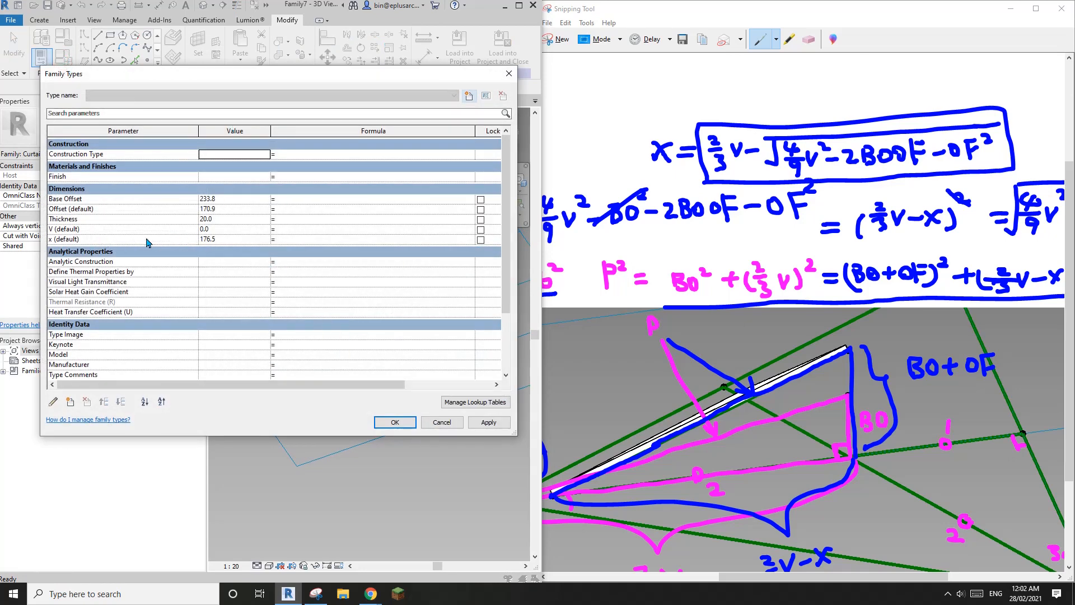
left_click(221, 229)
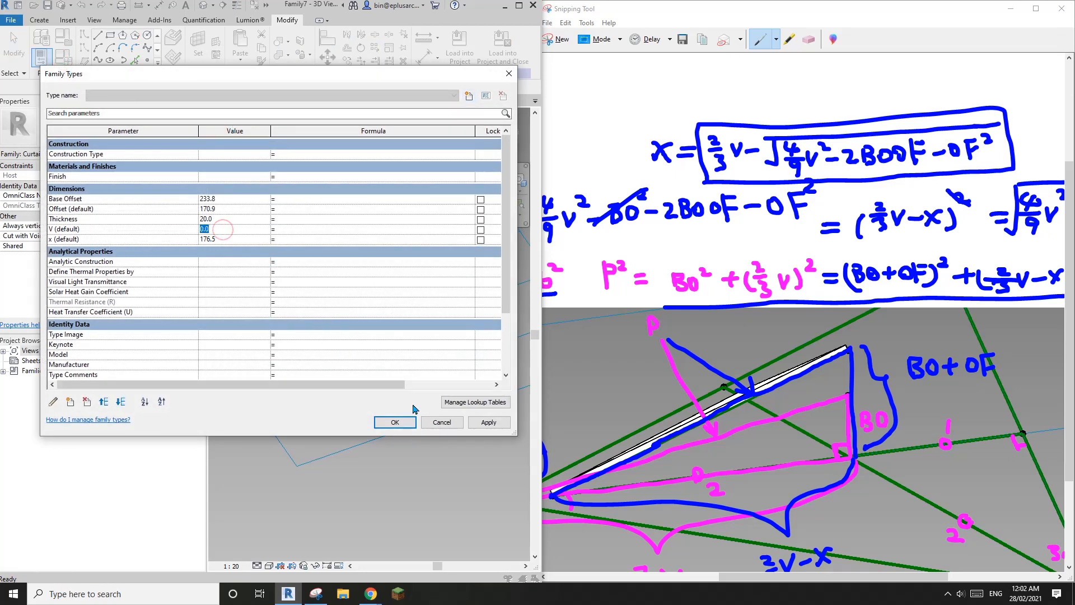
left_click(442, 422)
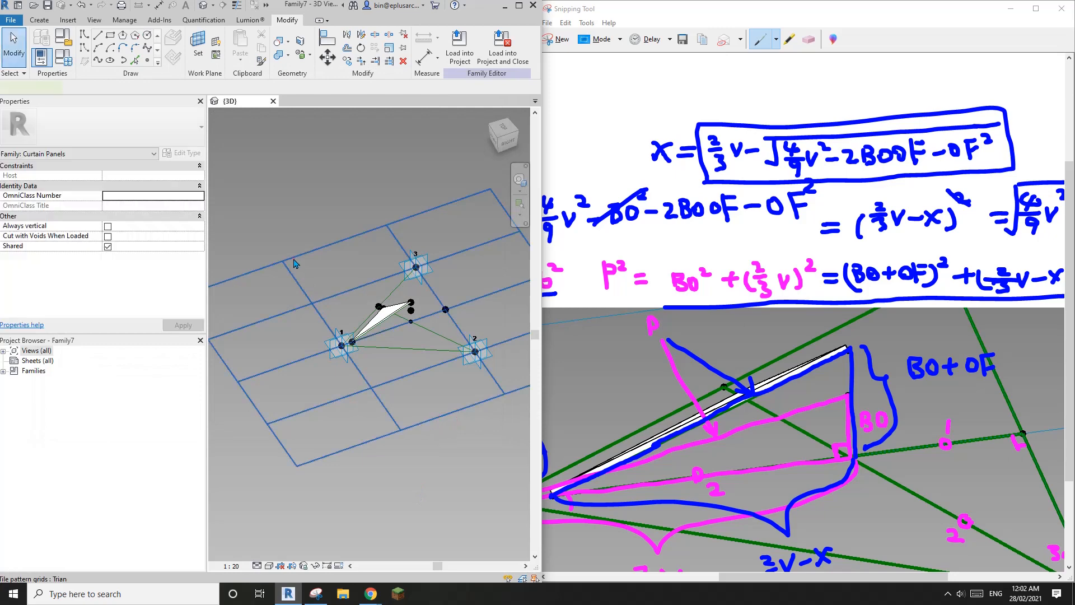
Step: Copy the tile grid's vertical spacing 1732.1 and paste it as V's value
left_click(294, 263)
left_click(138, 188)
key("ctrl+c")
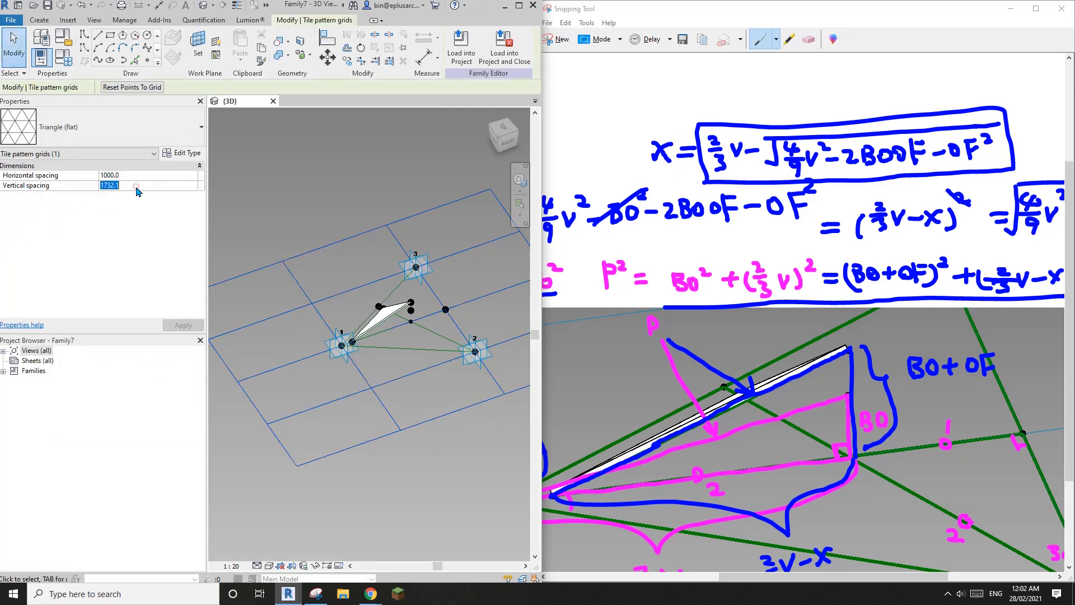
key("Escape")
key("Escape")
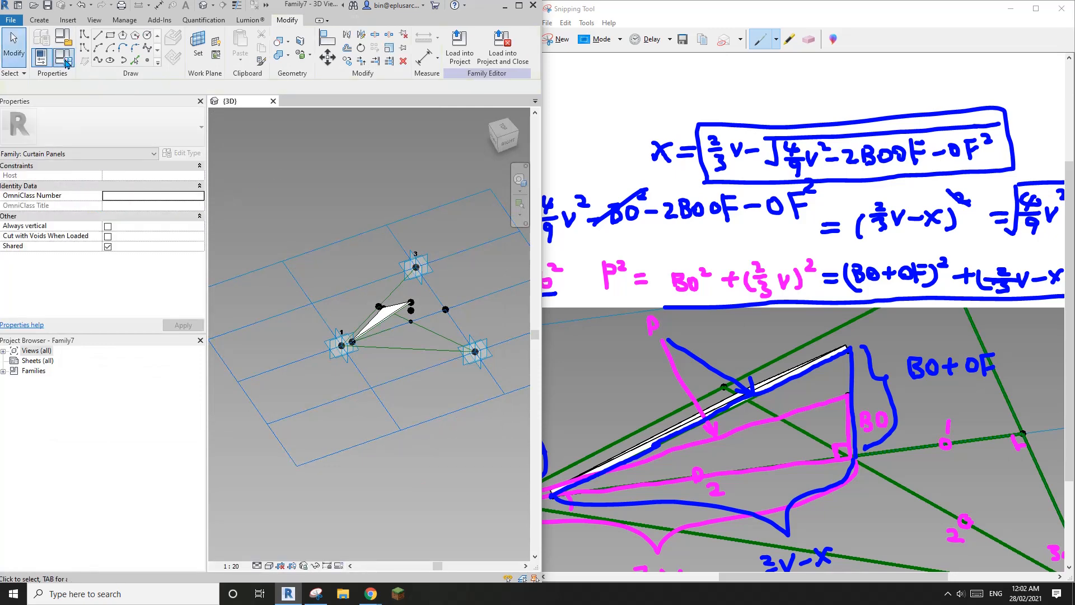
left_click(64, 58)
left_click(216, 231)
key("ctrl+v")
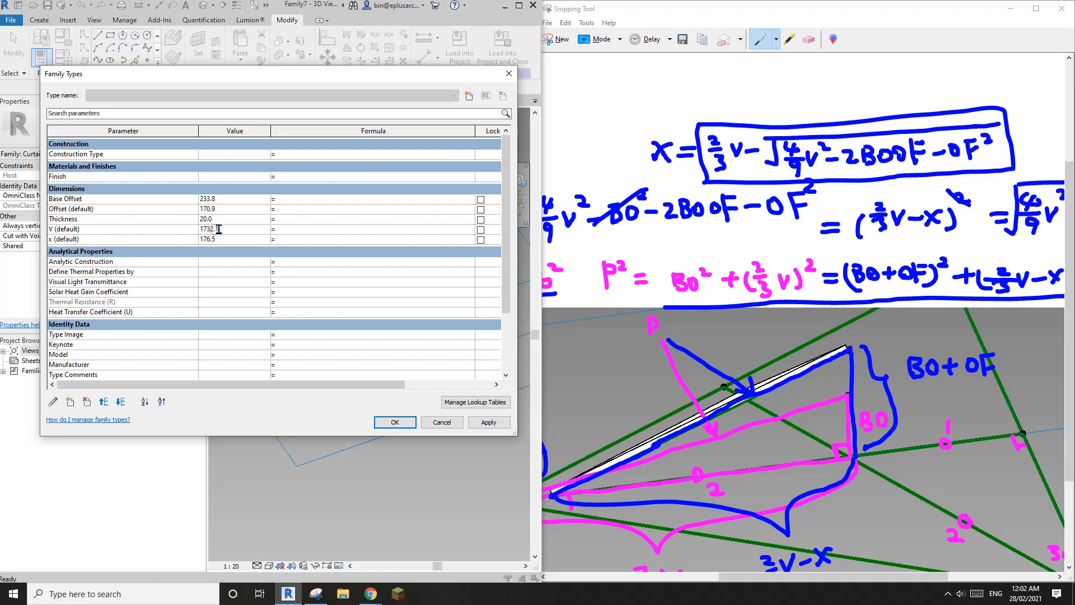
left_click(300, 241)
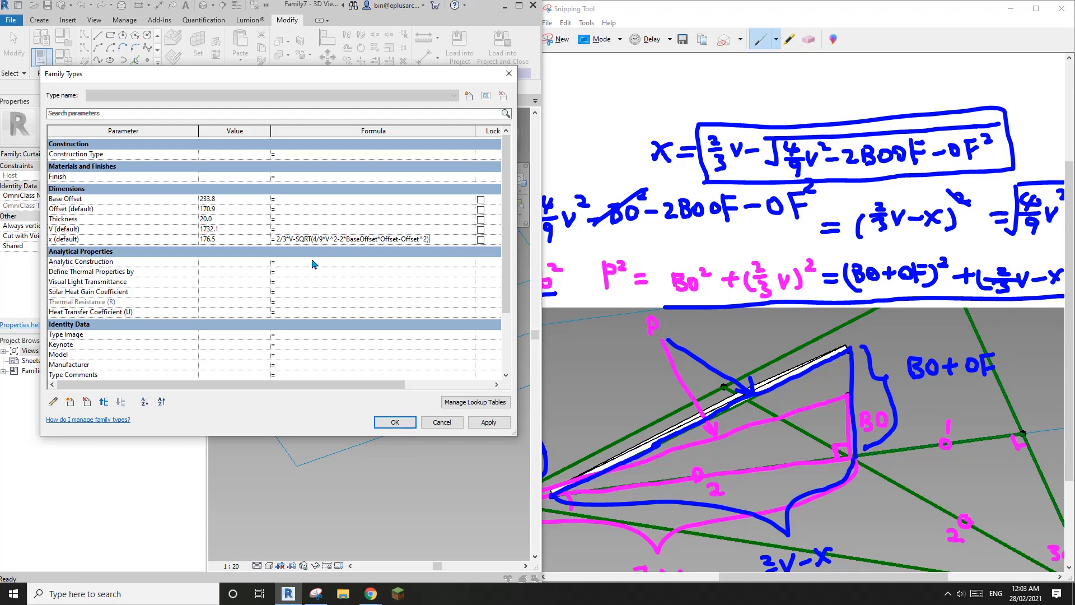
Step: Fix the x formula to reference Base Offset so x evaluates to 48.3, then close Family Types
left_click(312, 261)
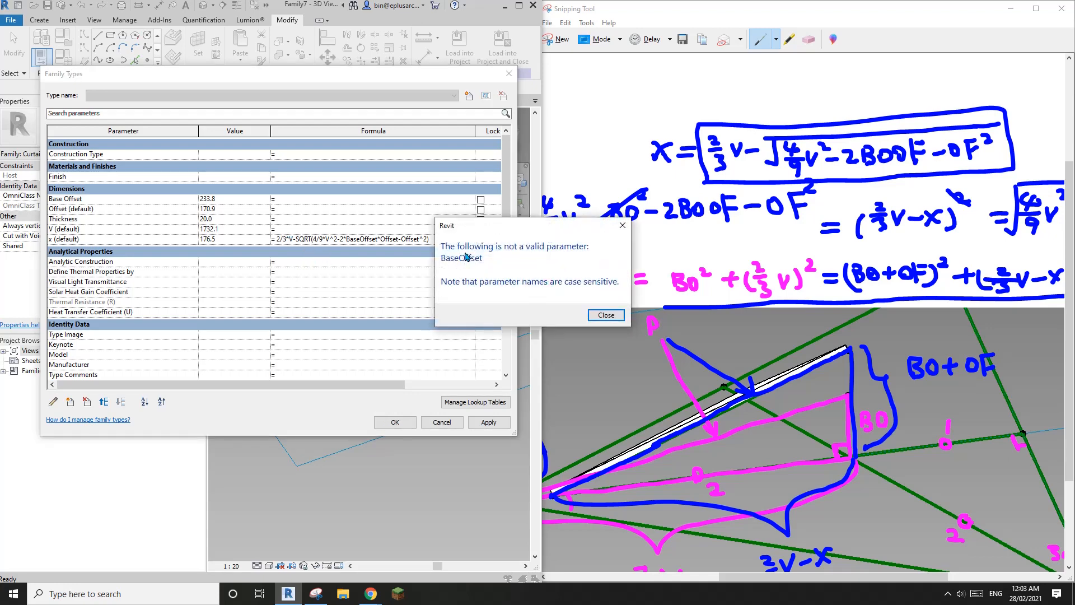
left_click(606, 315)
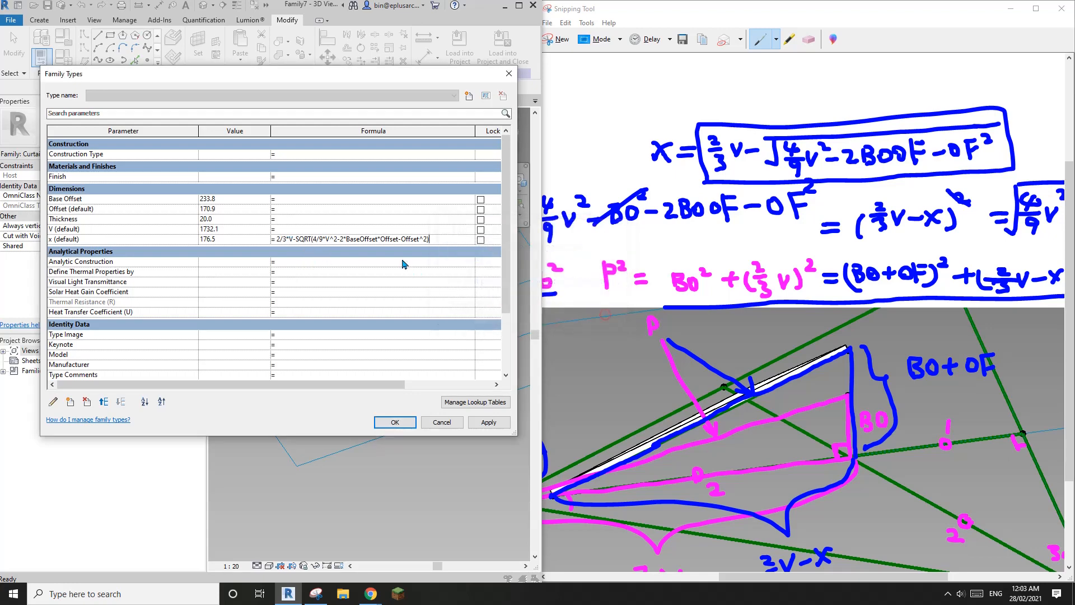
left_click(357, 240)
left_click(372, 281)
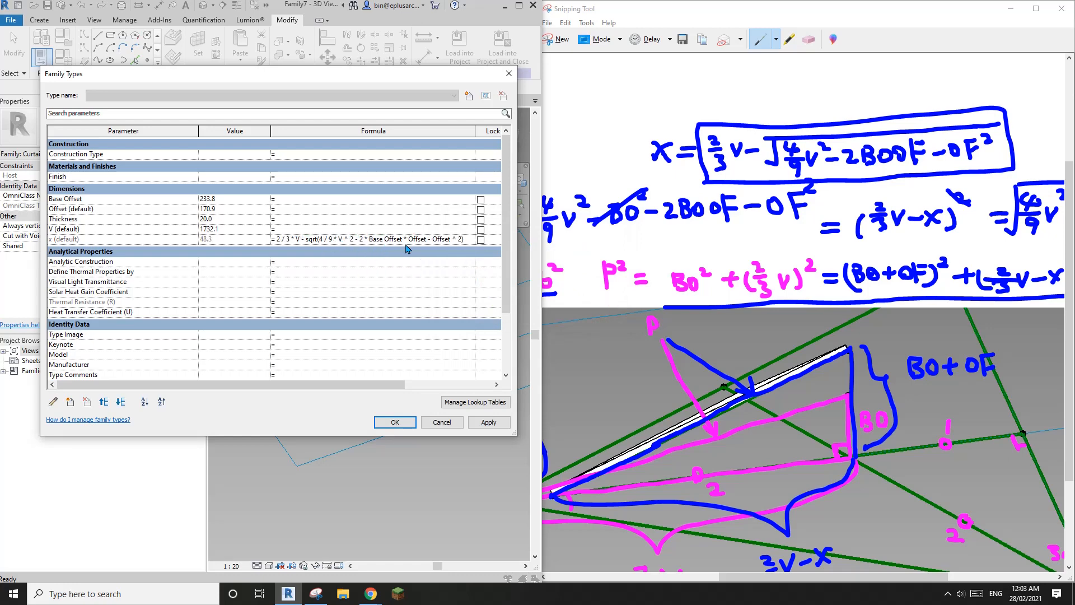
left_click(403, 423)
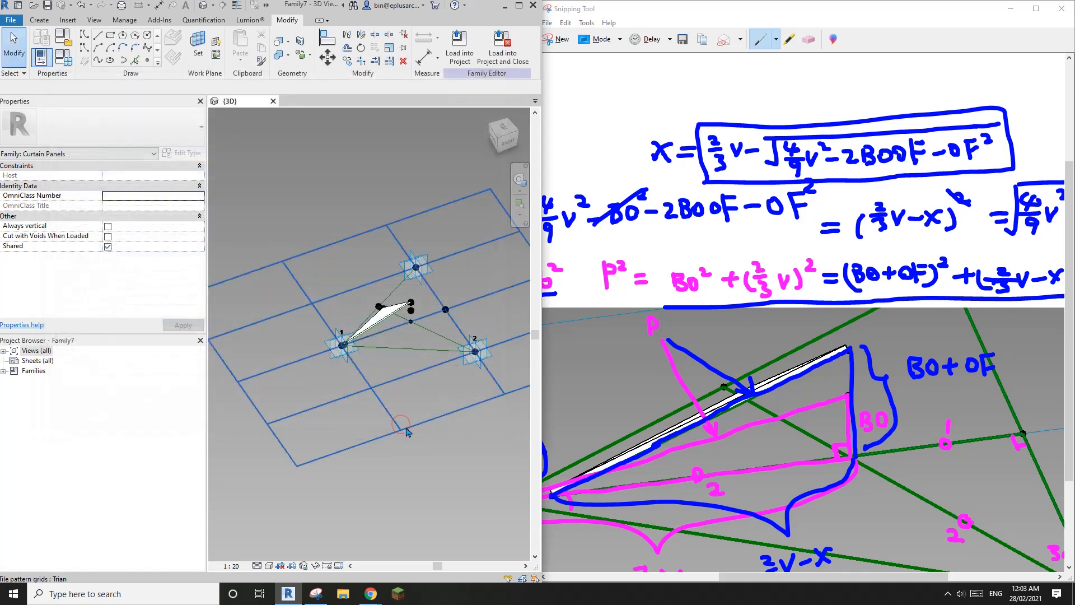
Step: Drag the panel's apex reference point vertically until Offset is 137.7, making x 36.7
middle_click_drag(377, 379, 427, 362, "shift")
scroll(400, 295, "up", 6)
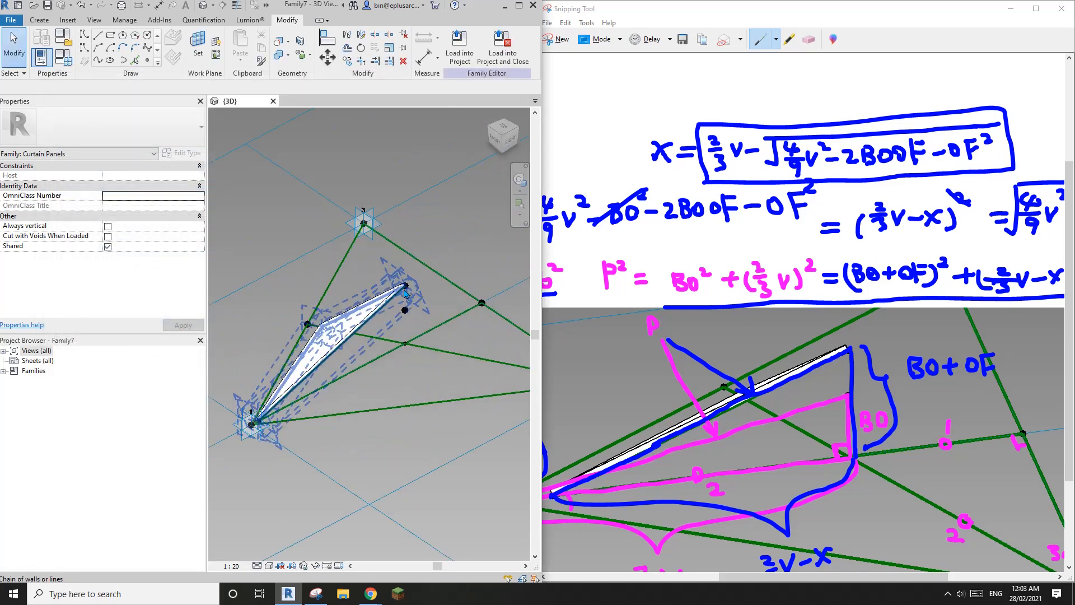
left_click(405, 288)
scroll(405, 302, "up", 3)
middle_click_drag(382, 324, 443, 344)
left_click_drag(496, 240, 500, 224)
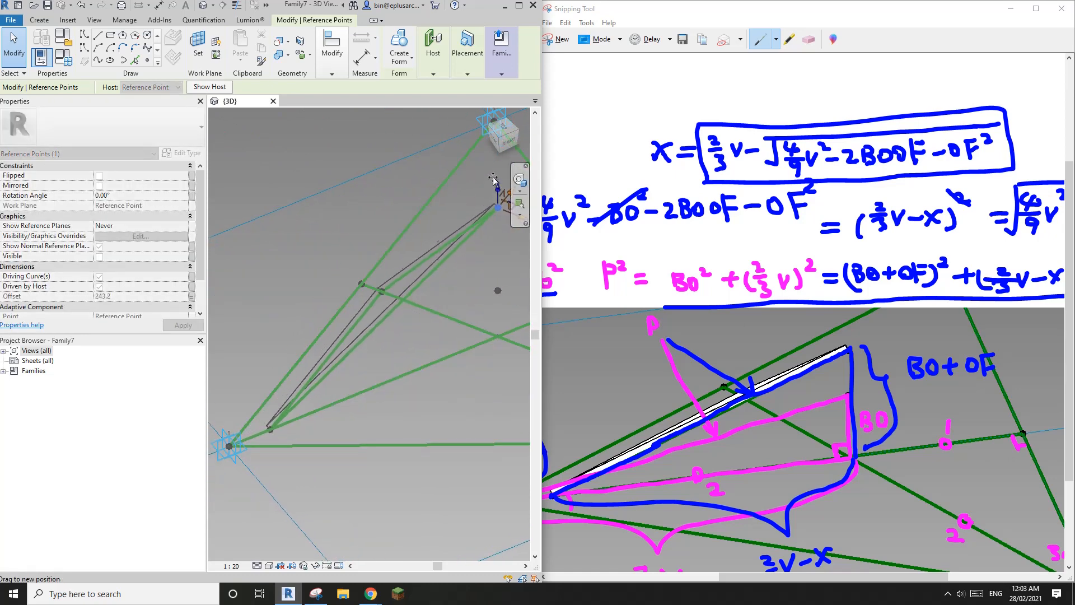
mouse_move(494, 179)
left_mouse_down()
mouse_move(495, 165)
mouse_move(493, 211)
mouse_move(485, 168)
left_mouse_up()
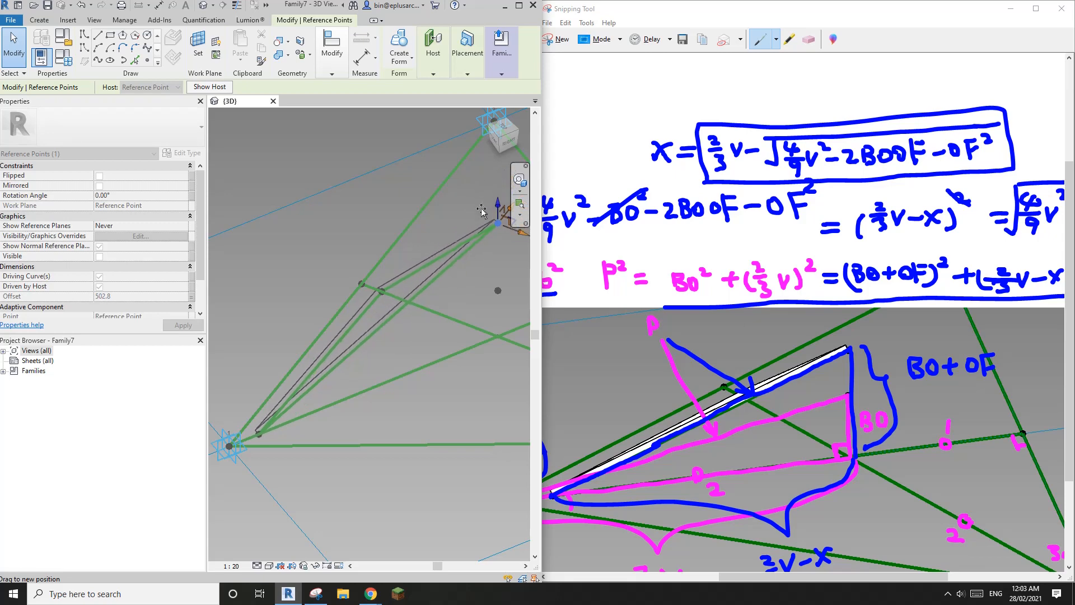
left_click_drag(480, 212, 481, 162)
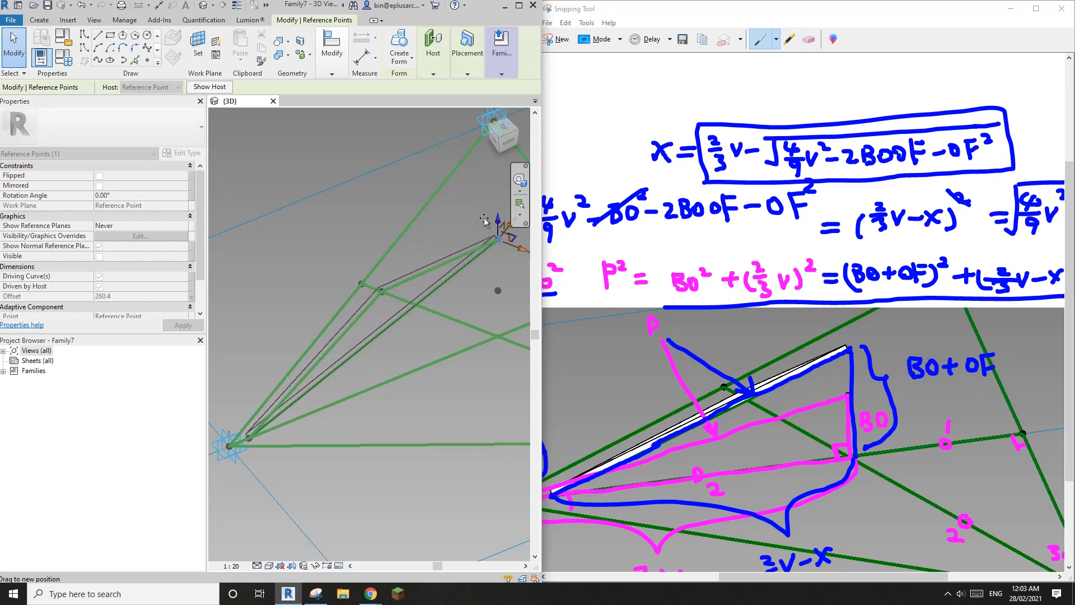
left_click_drag(485, 221, 495, 246)
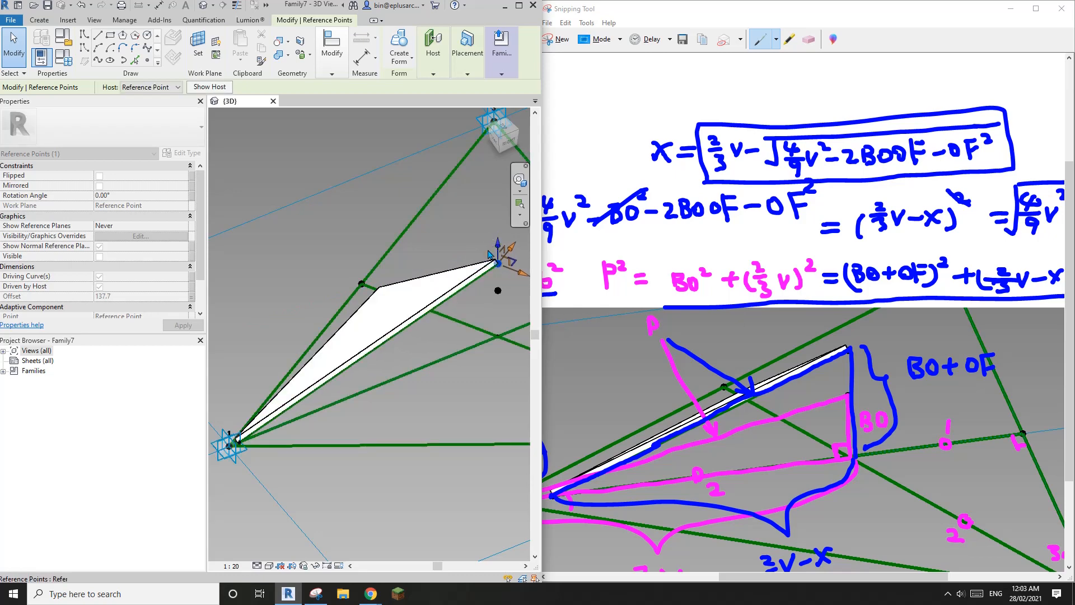
left_click(392, 293)
Step: Orbit to view the whole triangular panel and point 2, then open Family Types
middle_click_drag(392, 294, 501, 329, "shift")
scroll(403, 386, "up", 3)
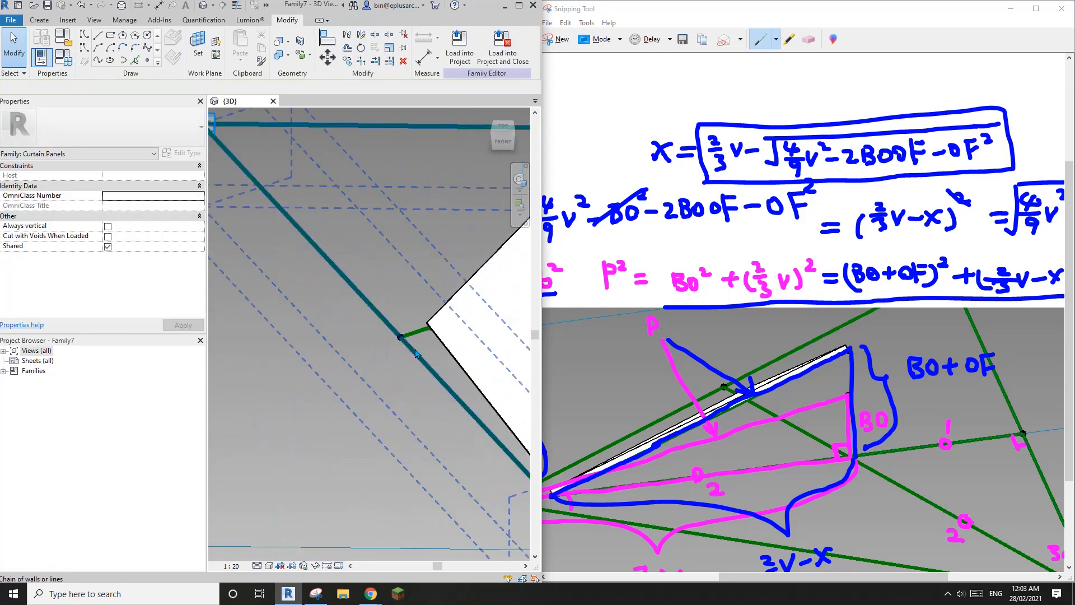
scroll(430, 335, "down", 4)
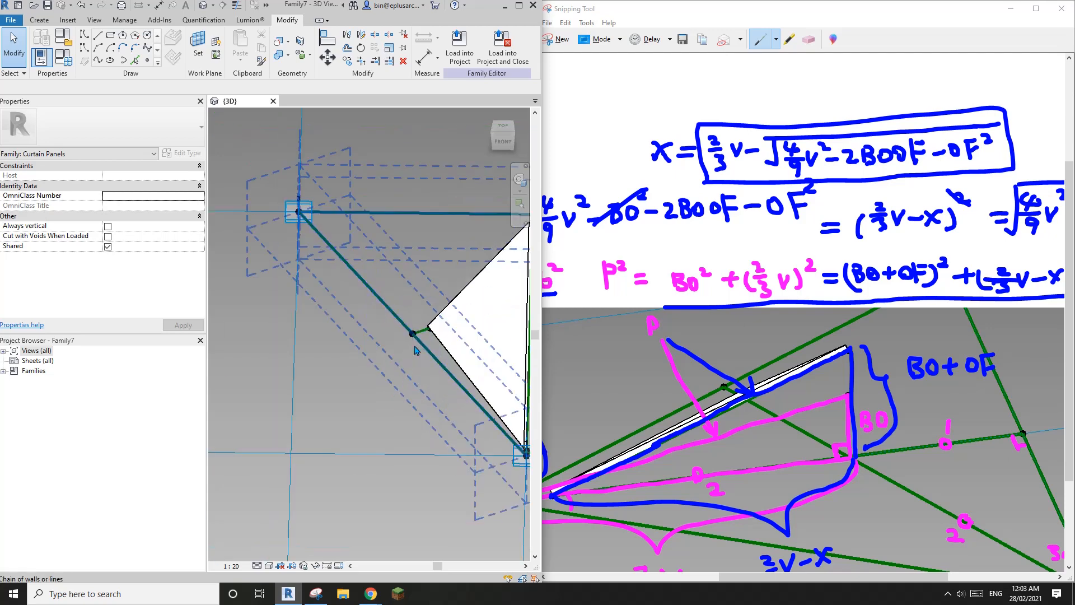
middle_click_drag(430, 334, 461, 340, "shift")
scroll(461, 339, "down", 5)
scroll(448, 324, "up", 8)
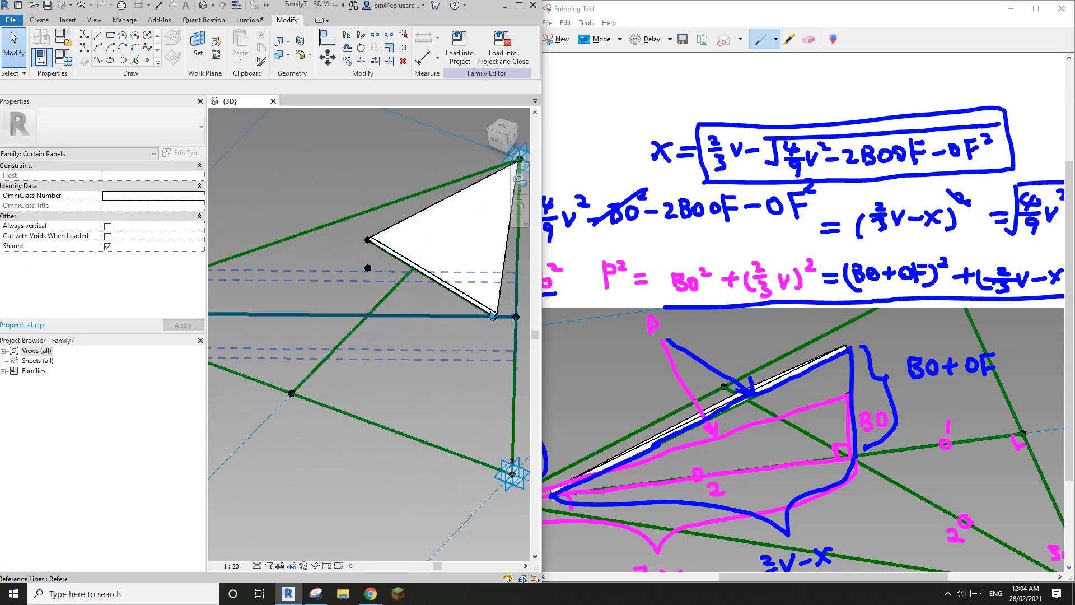
scroll(491, 315, "down", 2)
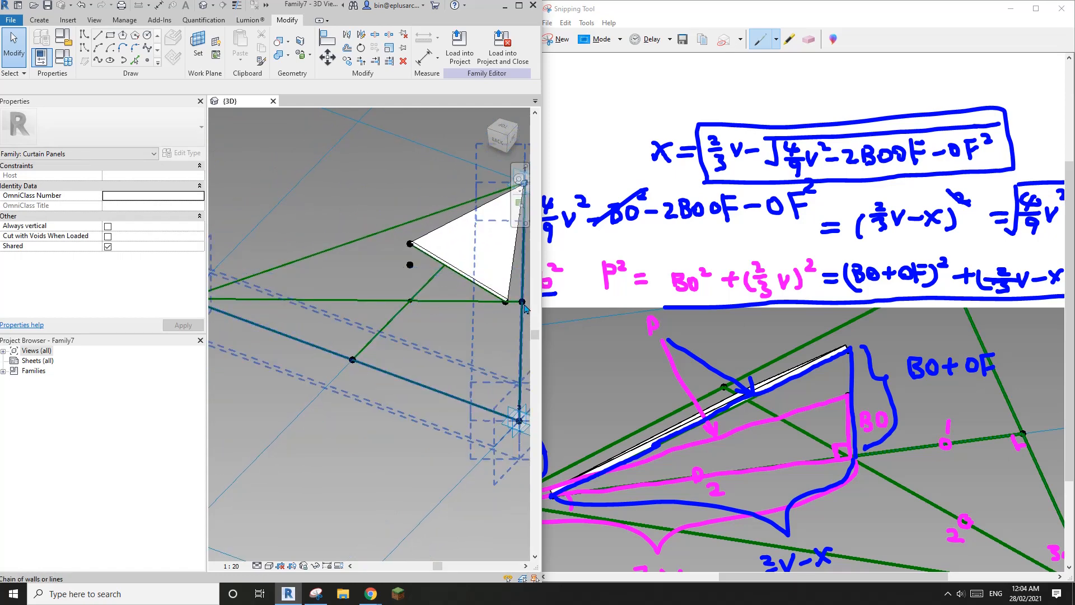
scroll(434, 315, "down", 2)
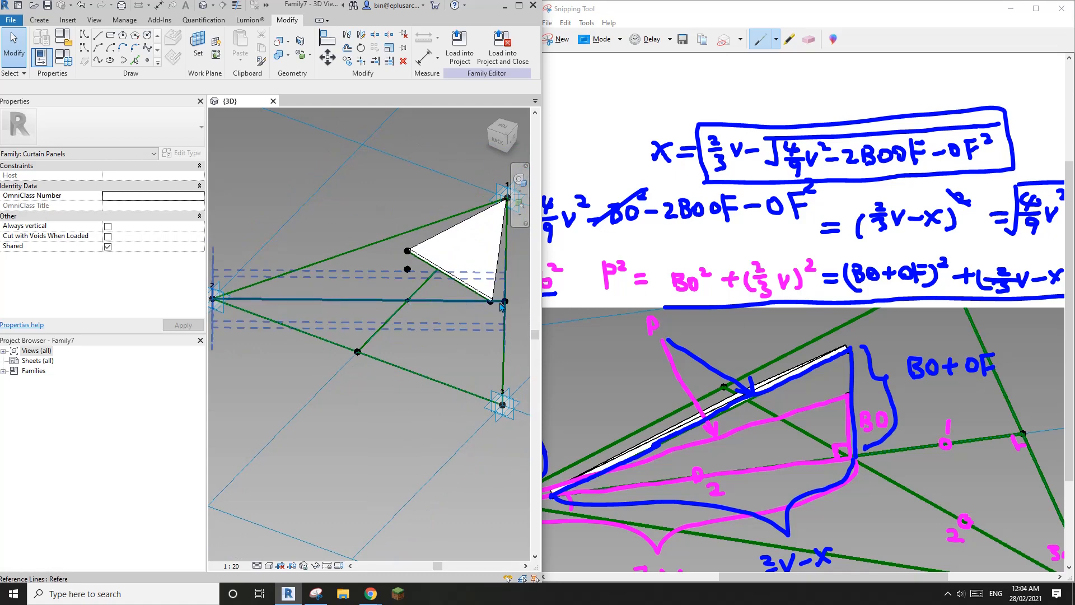
middle_click_drag(432, 313, 415, 272)
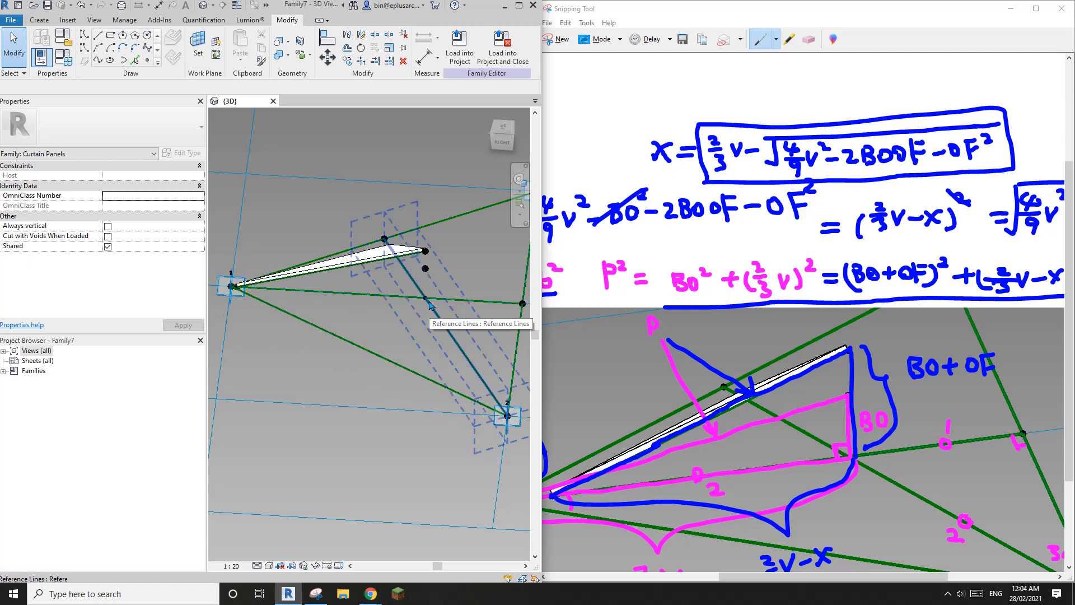
middle_click_drag(444, 304, 380, 280, "shift")
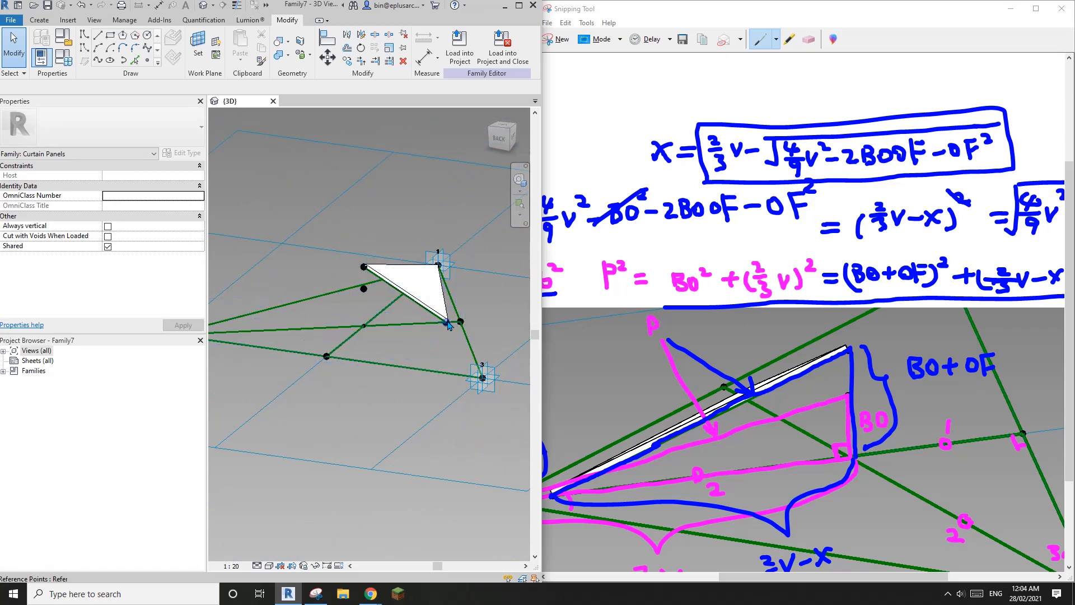
middle_click_drag(437, 314, 420, 339, "shift")
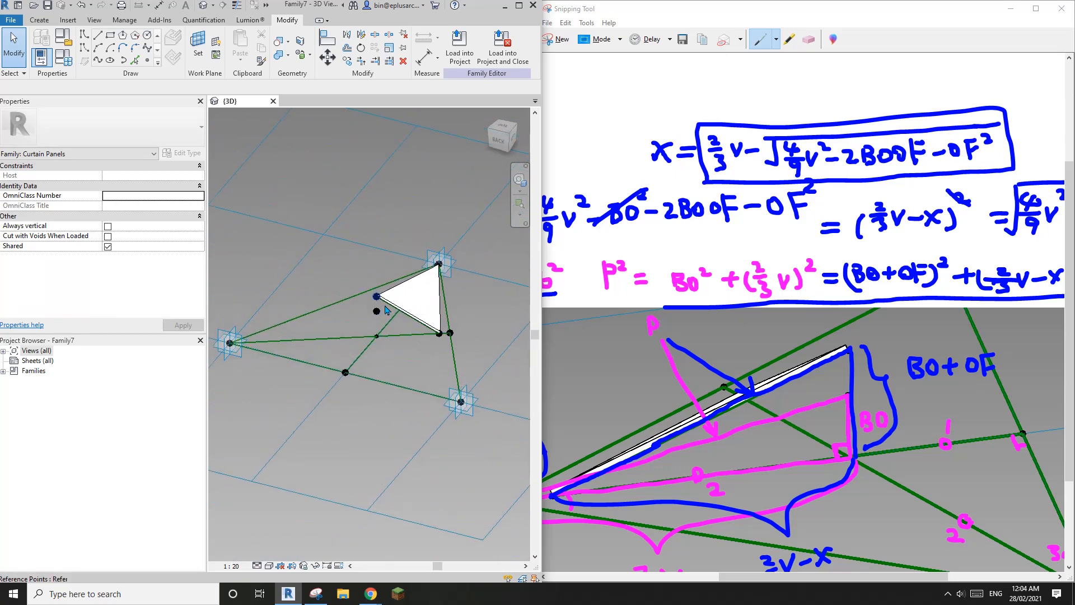
left_click(68, 59)
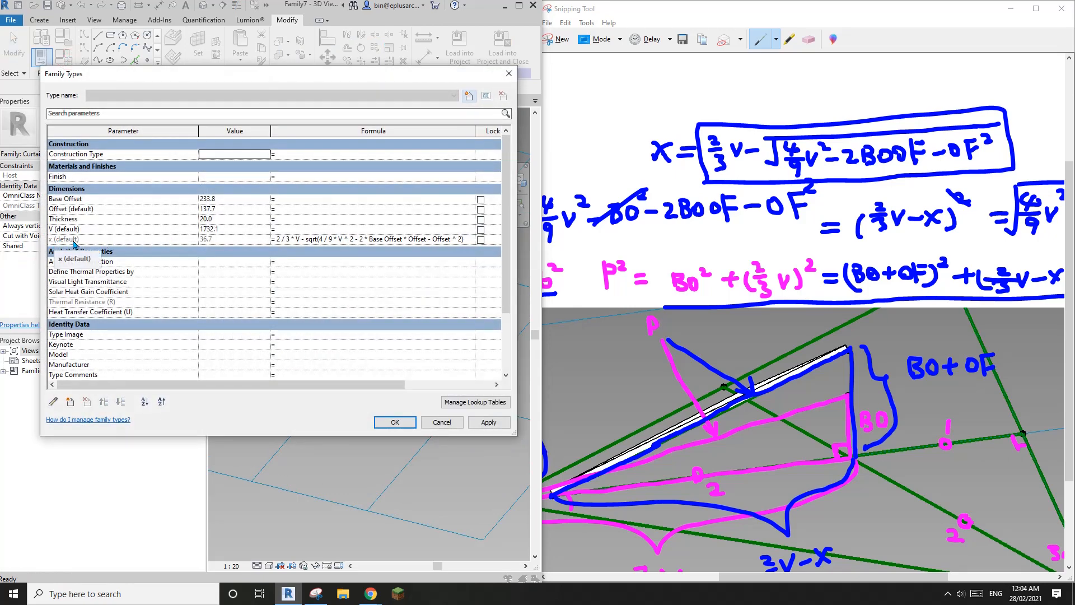
Step: Create a new instance parameter named y
left_click(62, 242)
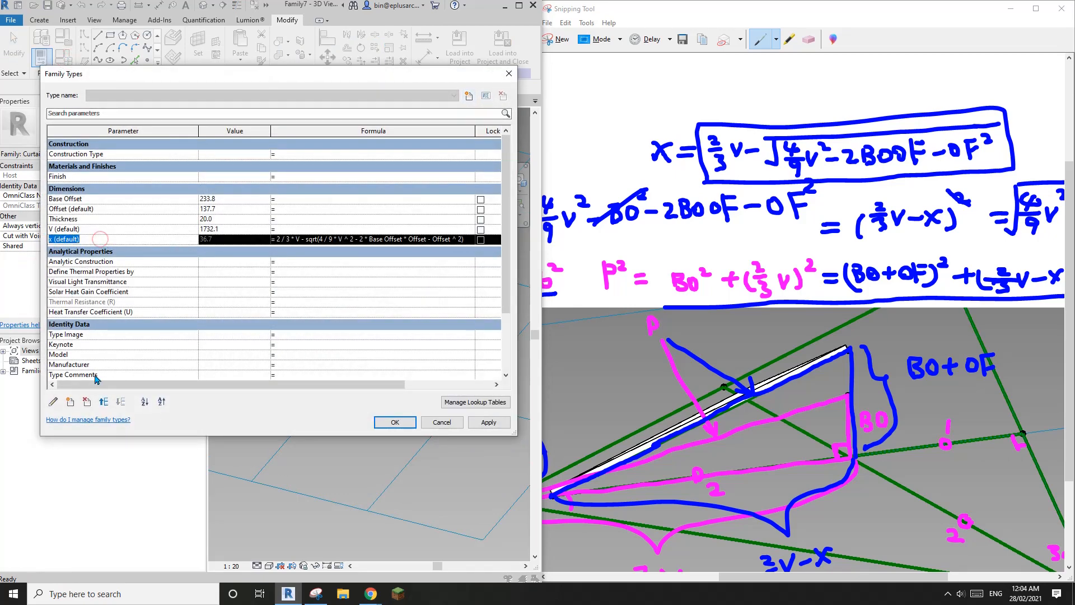
left_click(70, 402)
type("y")
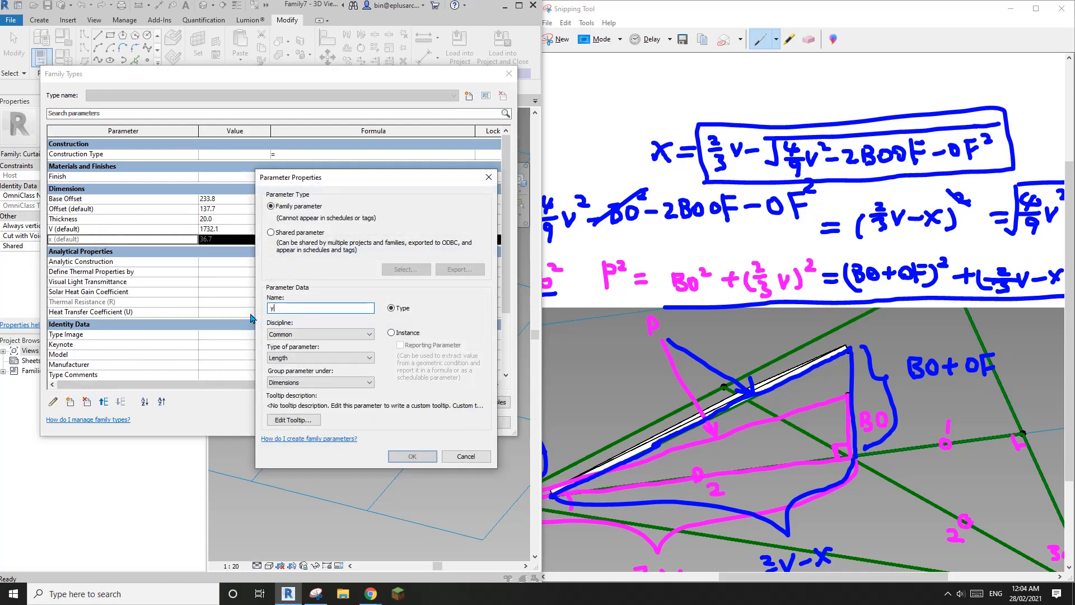
left_click(390, 333)
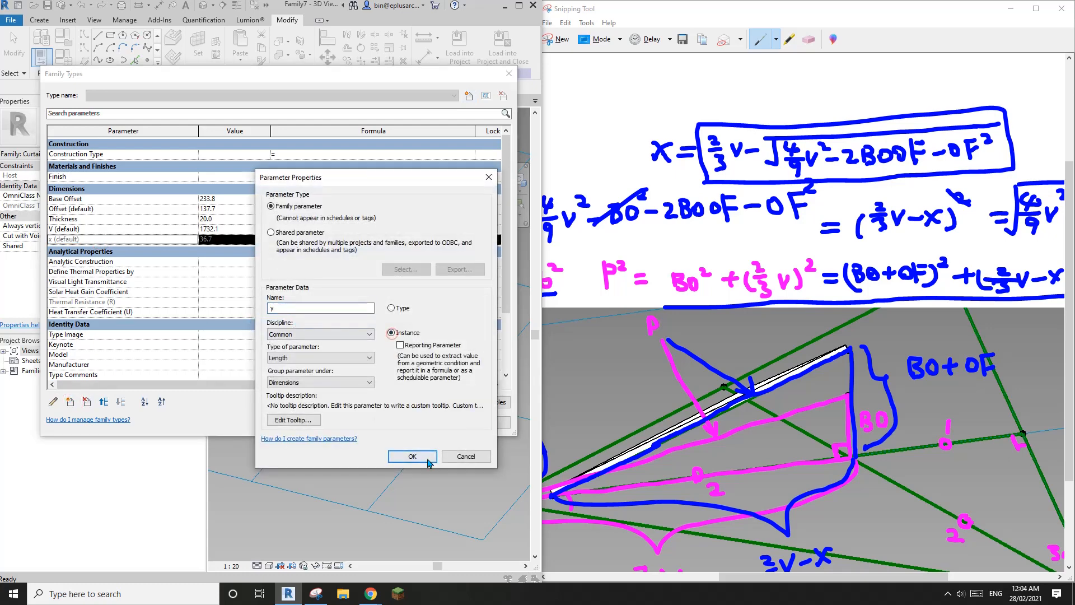
left_click(412, 455)
Step: Copy the x formula into y and start changing its coefficients to 1/3 and 1/9
left_click(294, 243)
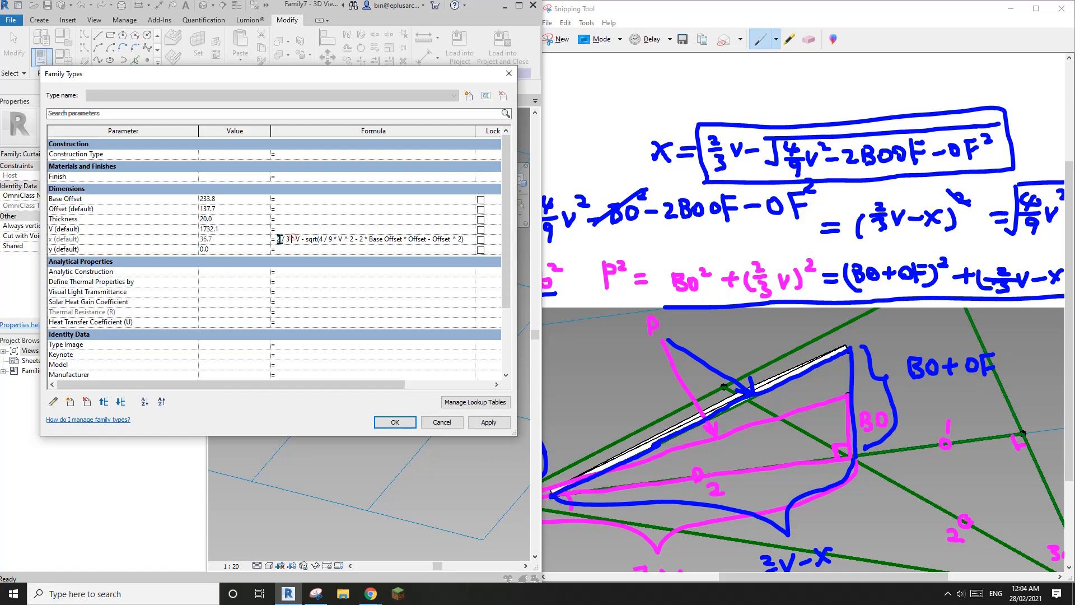
left_click_drag(275, 239, 487, 254)
key("ctrl+c")
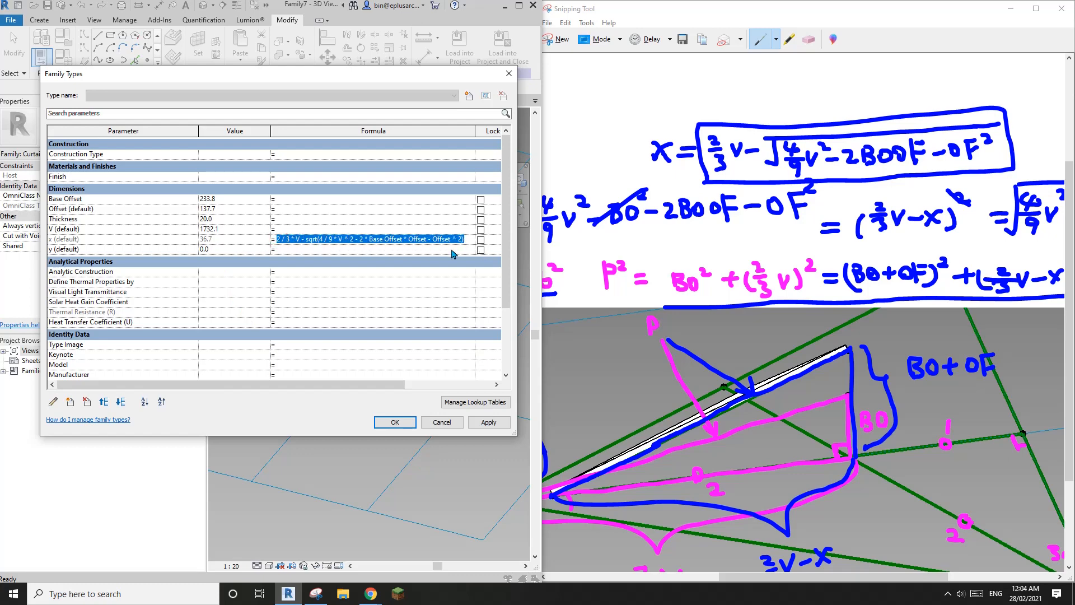
left_click(378, 250)
key("ctrl+v")
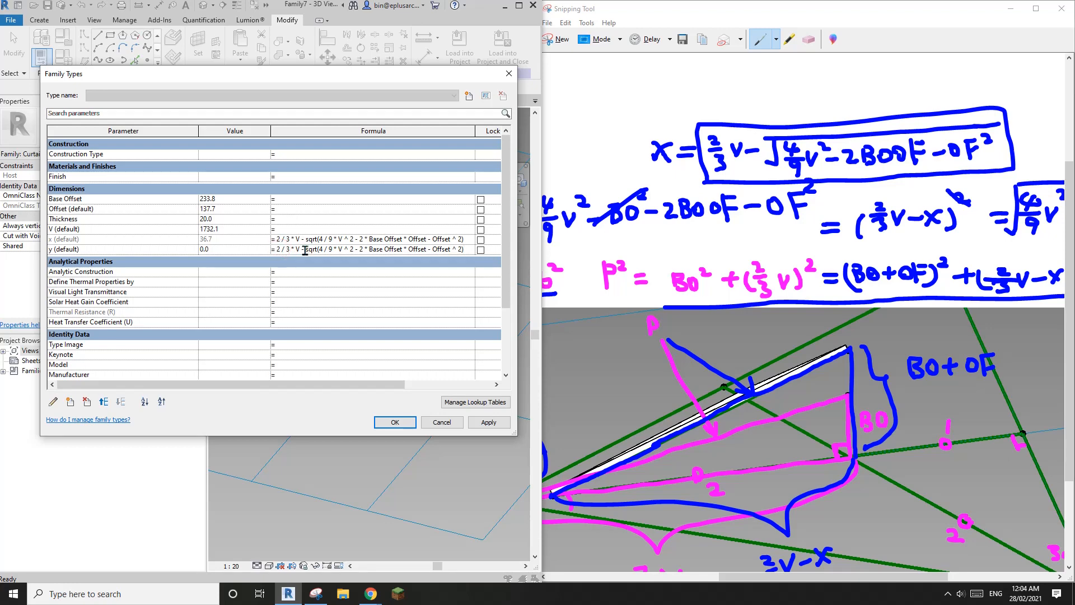
key("BackSpace")
type("1")
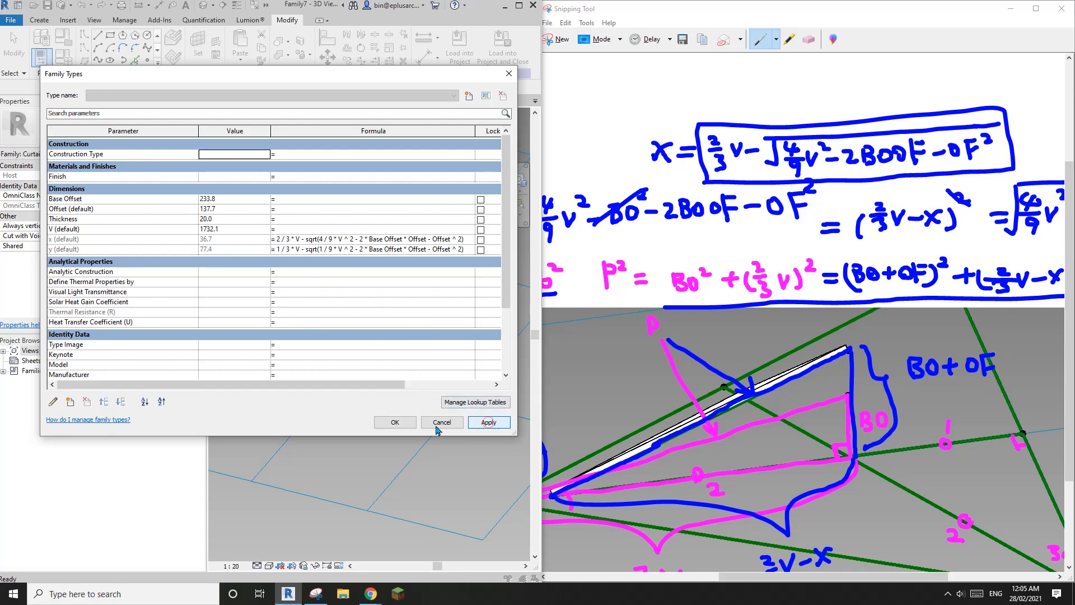
Step: Apply the parameters and drive the edge reference point by Segment Length associated with y
left_click(395, 424)
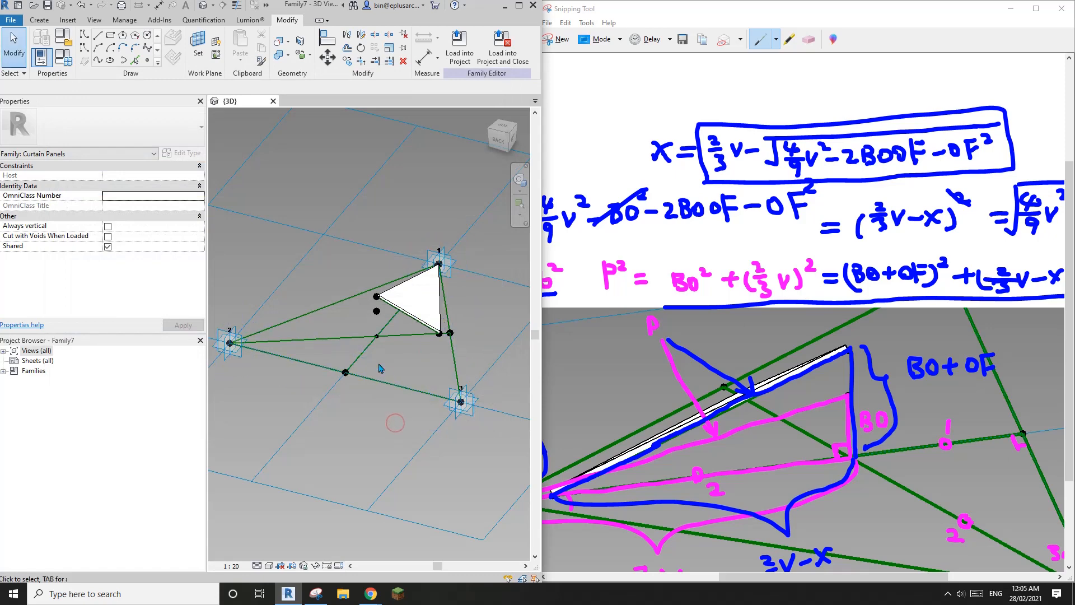
left_click(441, 335)
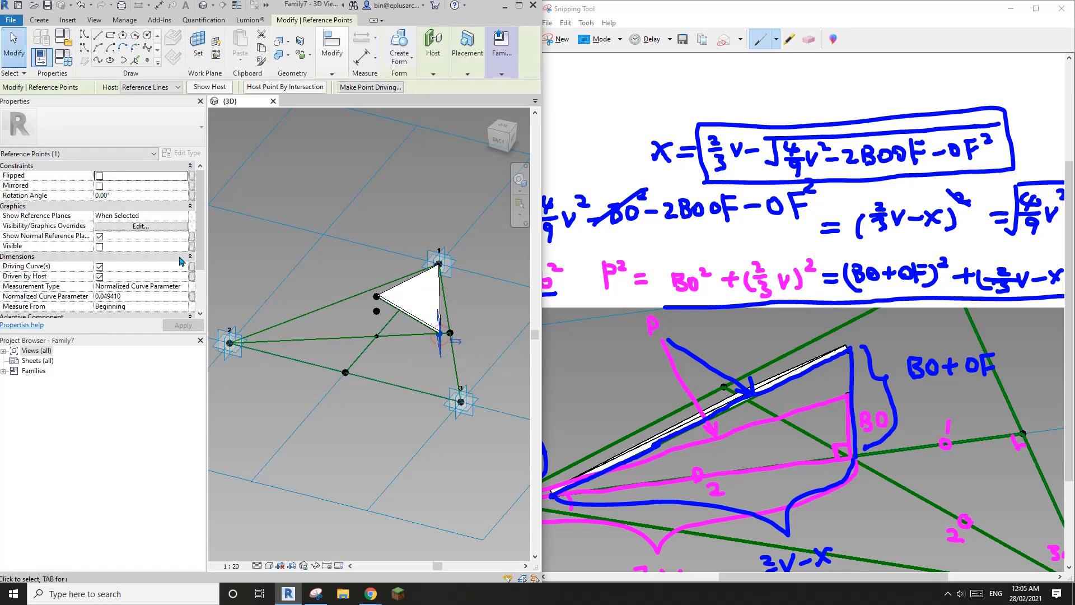
left_click(183, 286)
left_click(120, 313)
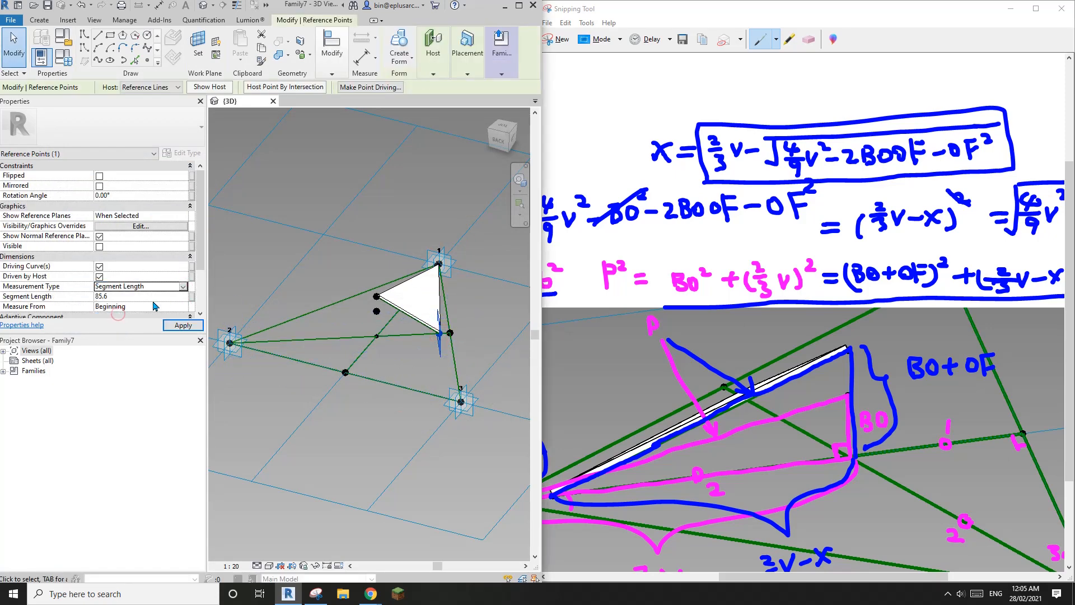
left_click(191, 298)
left_click(328, 258)
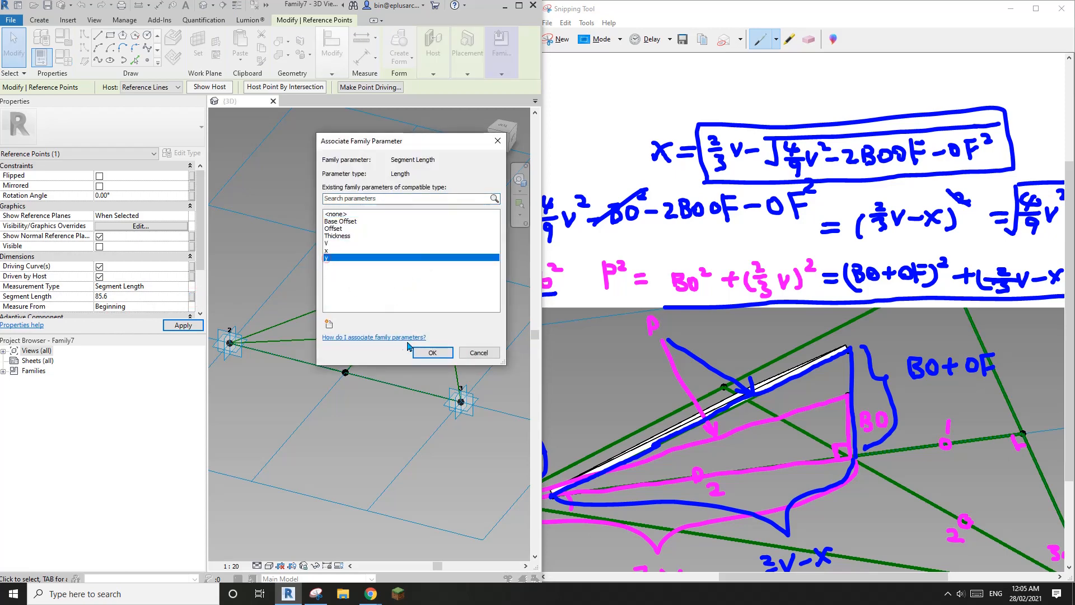
left_click(432, 357)
Step: Maximize the Revit window, orbit to a front-right view and select the point above the triangle
middle_click_drag(441, 359, 304, 334, "shift")
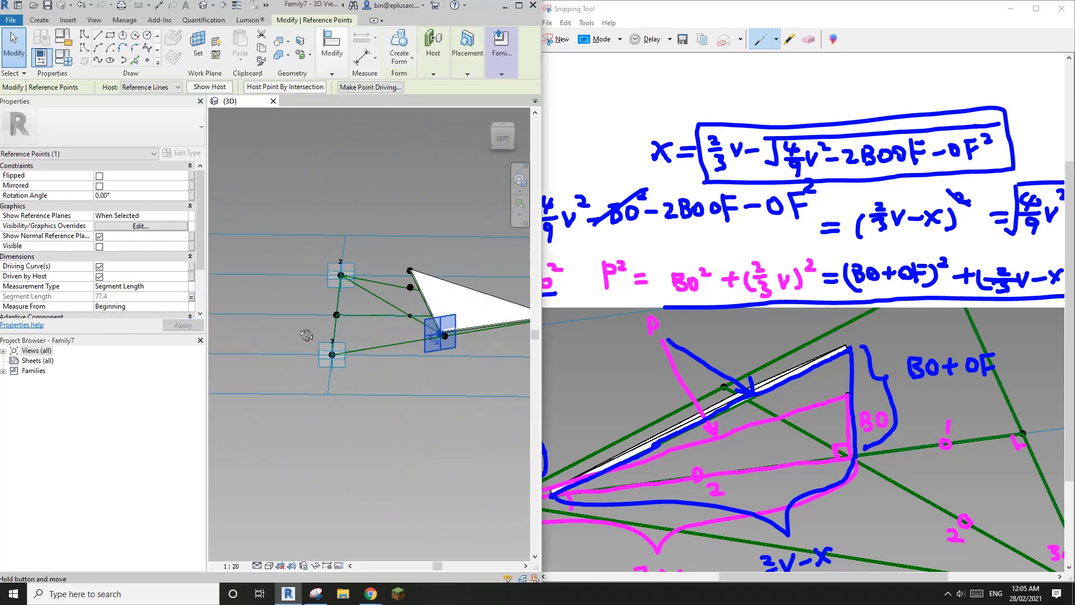
scroll(414, 321, "up", 2)
middle_click_drag(436, 327, 392, 332, "shift")
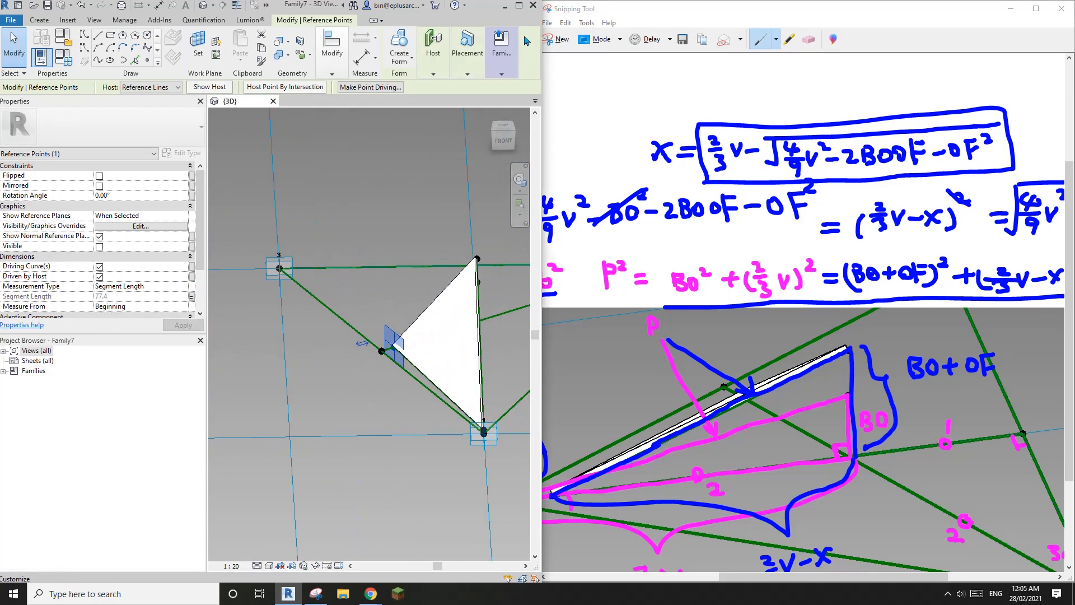
left_click(519, 6)
key("Escape")
middle_click_drag(482, 336, 567, 229, "shift")
left_click(503, 328)
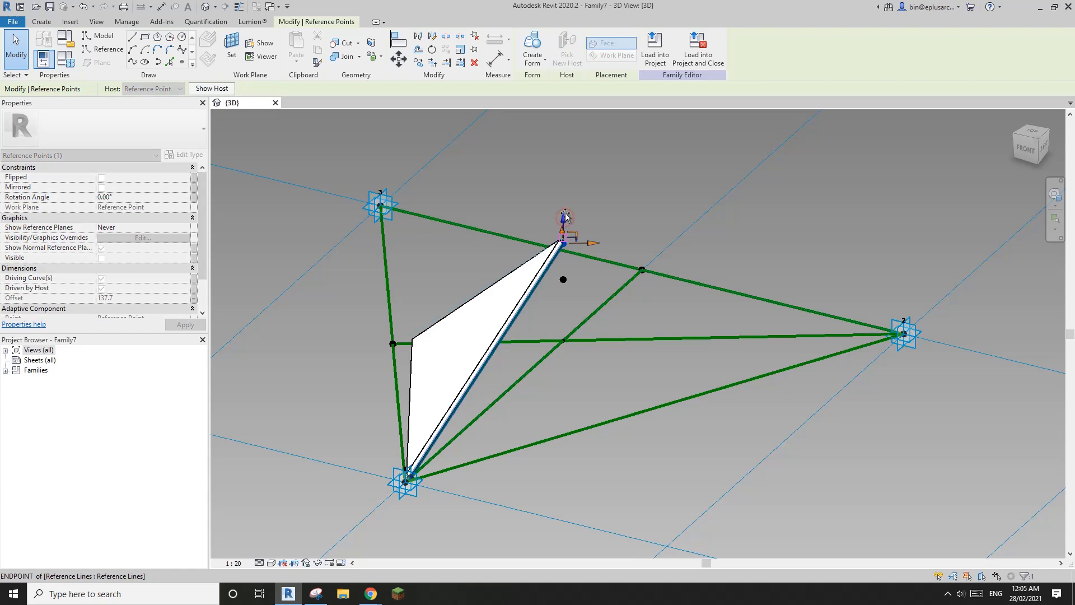
Step: Raise the offset reference point well above the triangle, reshaping the white surface
left_click_drag(566, 217, 564, 193)
middle_click_drag(412, 239, 575, 237, "shift")
left_click_drag(569, 203, 567, 168)
middle_click_drag(509, 228, 580, 210, "shift")
mouse_move(564, 182)
left_mouse_down()
mouse_move(567, 162)
mouse_move(566, 174)
left_mouse_up()
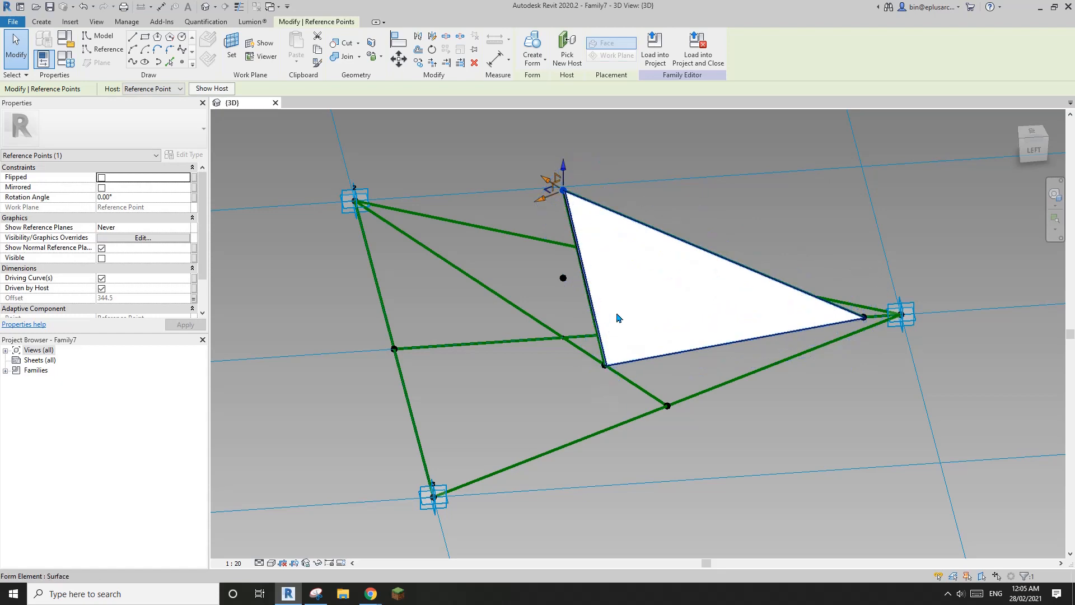
middle_click_drag(619, 312, 587, 335)
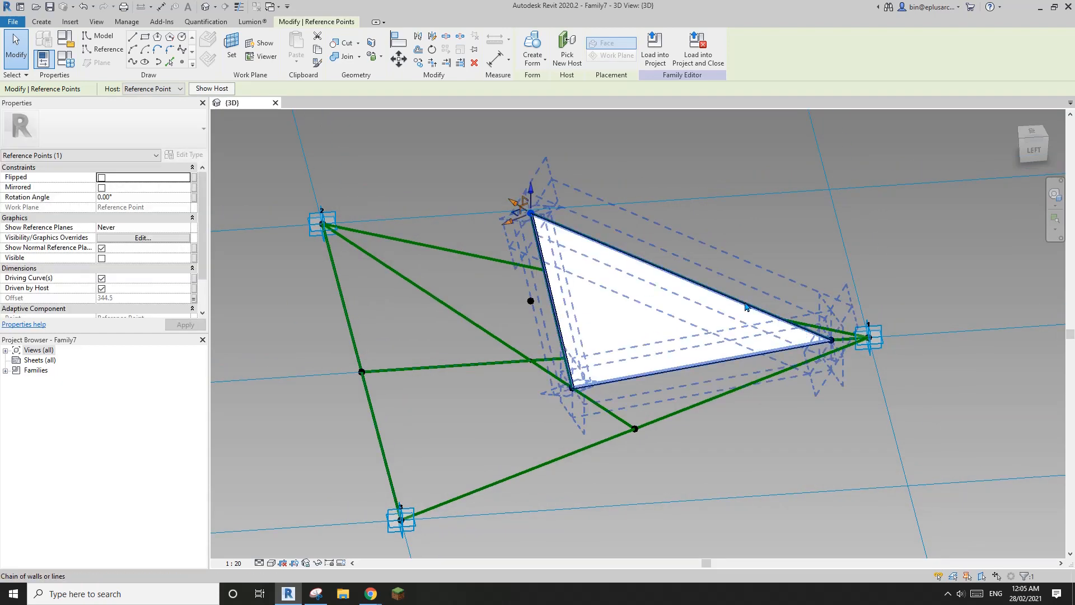
Step: Lower the reference point until its Offset settles at 253.3
left_click_drag(532, 193, 547, 216)
middle_click_drag(547, 216, 497, 361, "shift")
key("Tab")
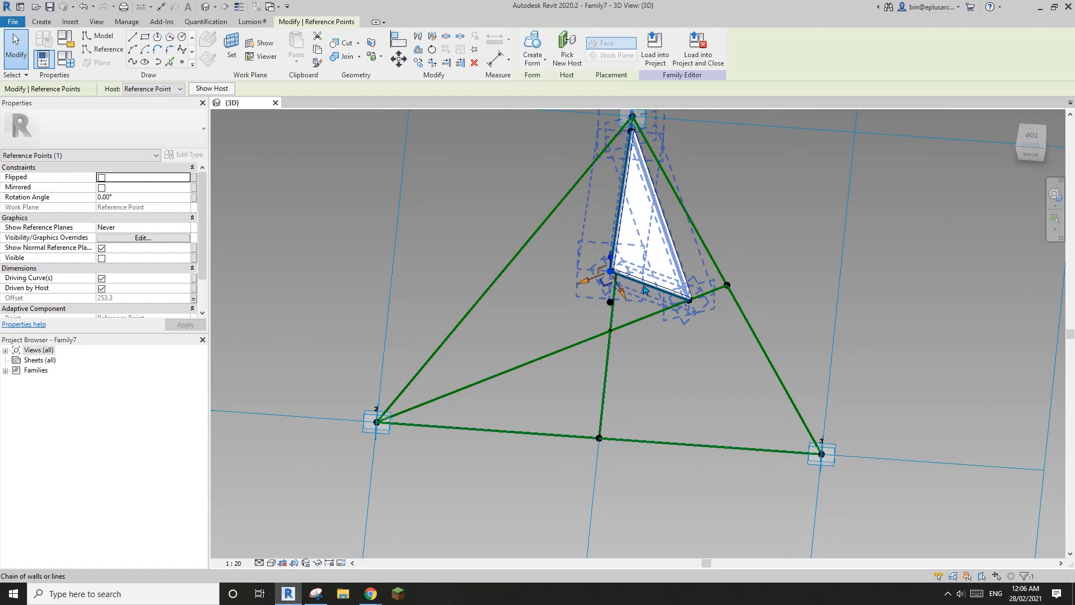
middle_click_drag(584, 292, 539, 301)
left_click(582, 287)
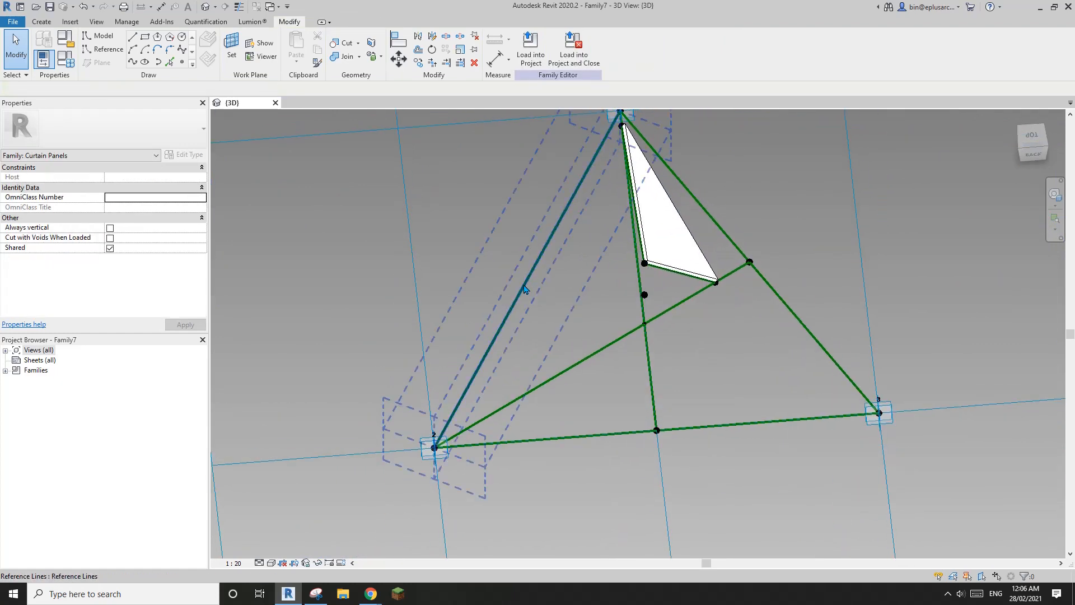
left_click(182, 62)
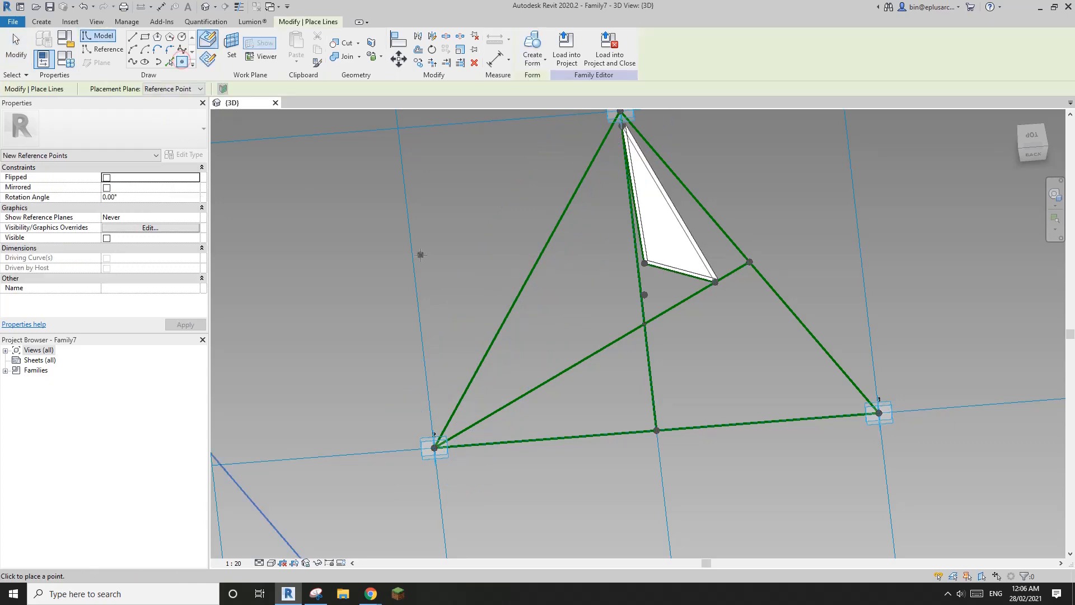
Step: Host a new point on the left edge line and join it to adaptive point 3 with a reference line
left_click(528, 278)
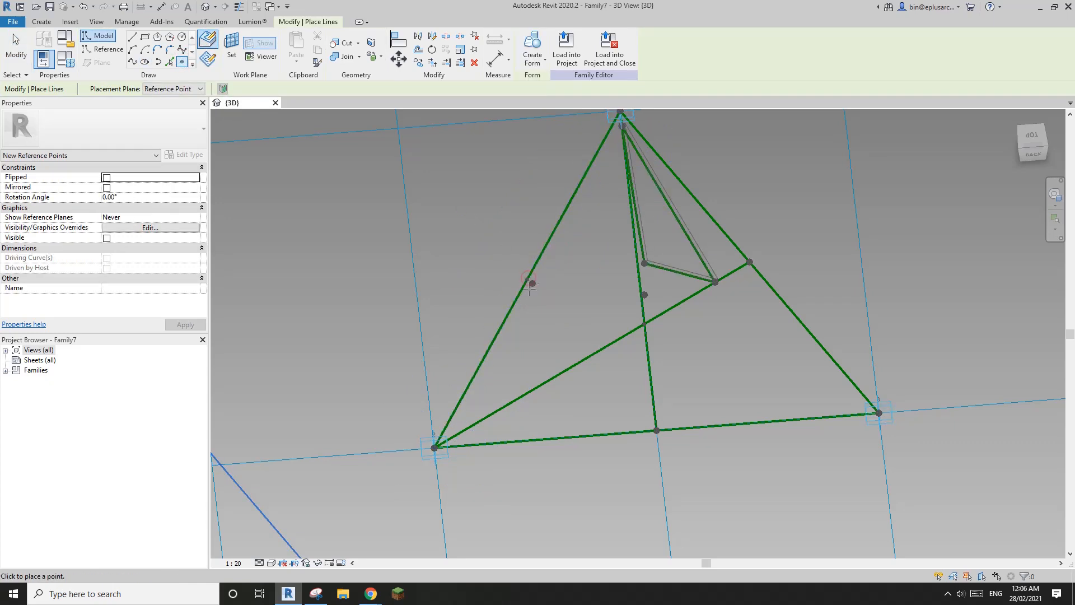
scroll(532, 293, "down", 1)
key("Escape")
left_click_drag(512, 266, 558, 308)
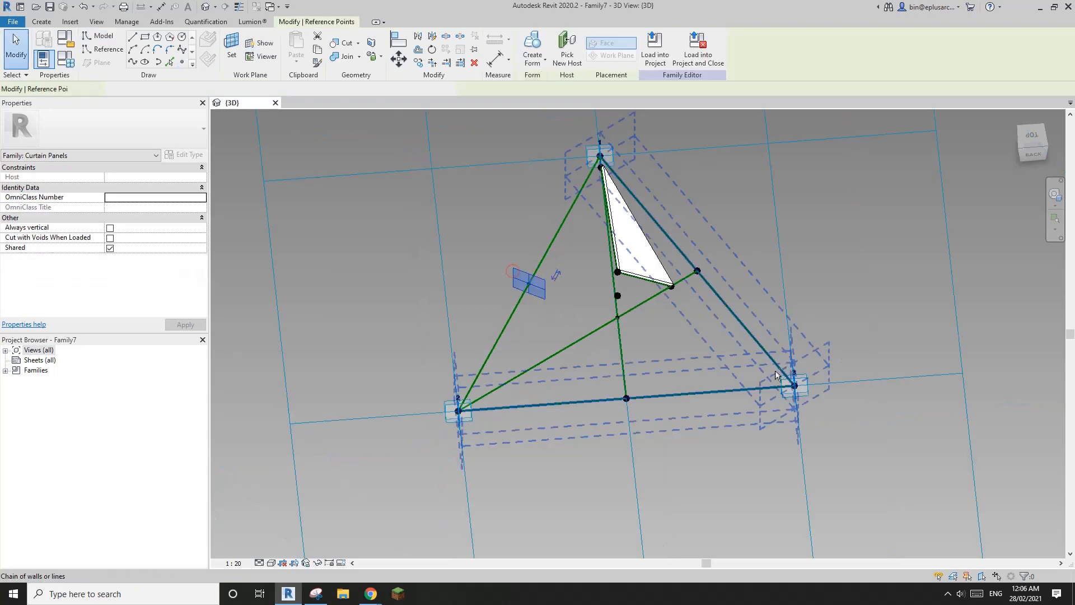
left_click(805, 393, "ctrl")
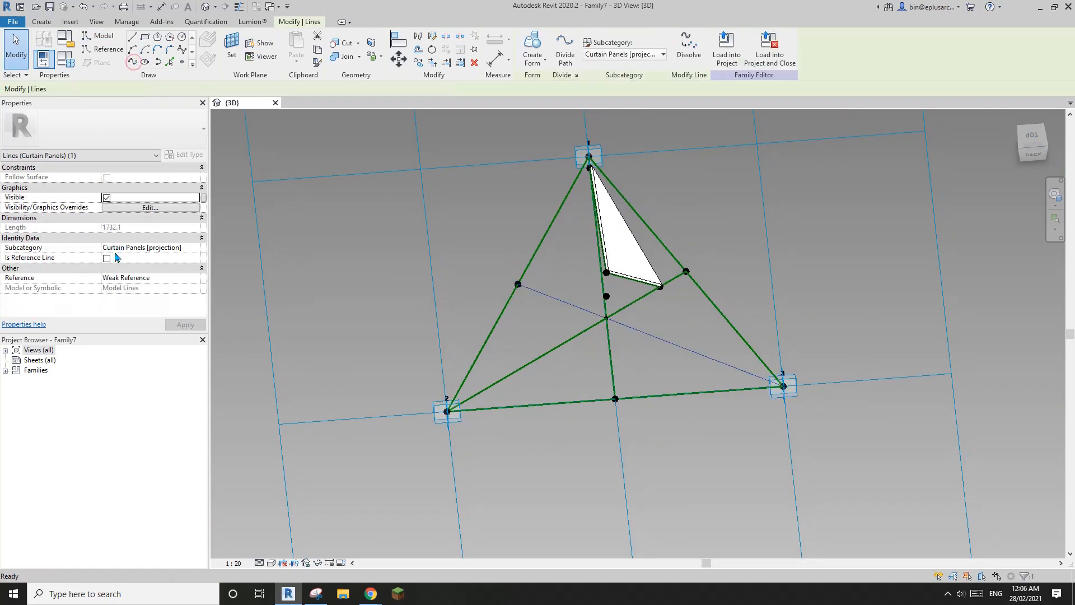
left_click(107, 257)
left_click(481, 225)
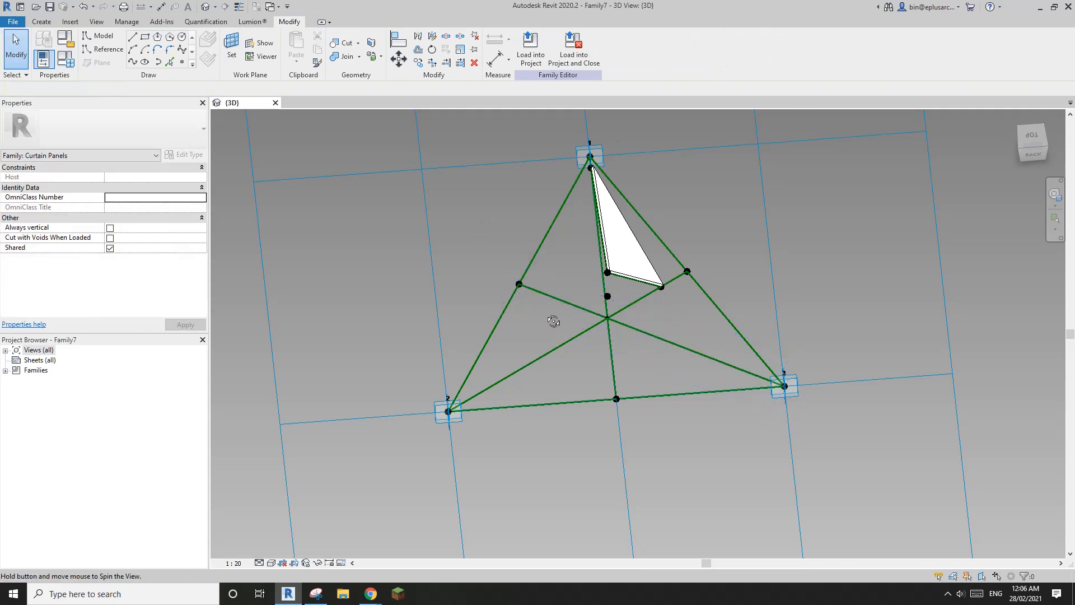
scroll(553, 314, "up", 1)
middle_click_drag(571, 305, 595, 278, "shift")
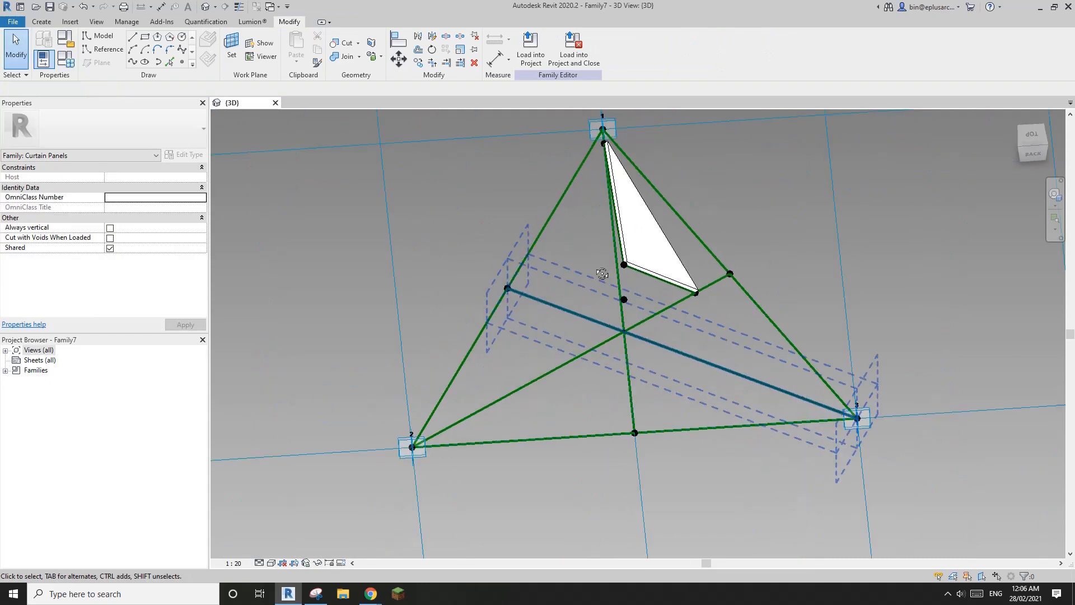
Step: With point placement set to existing geometry, orbit the triangle nearly upright, then exit placement
left_click(181, 65)
middle_click_drag(475, 210, 379, 173, "shift")
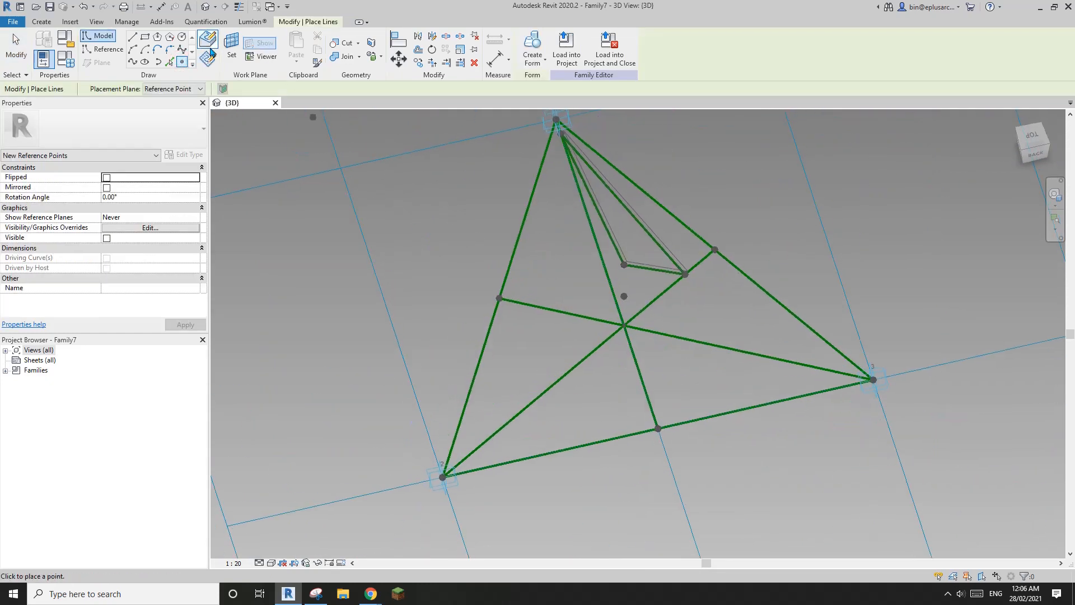
left_click(210, 47)
mouse_move(636, 263)
middle_mouse_down("shift")
mouse_move(600, 255)
mouse_move(608, 259)
middle_mouse_up("shift")
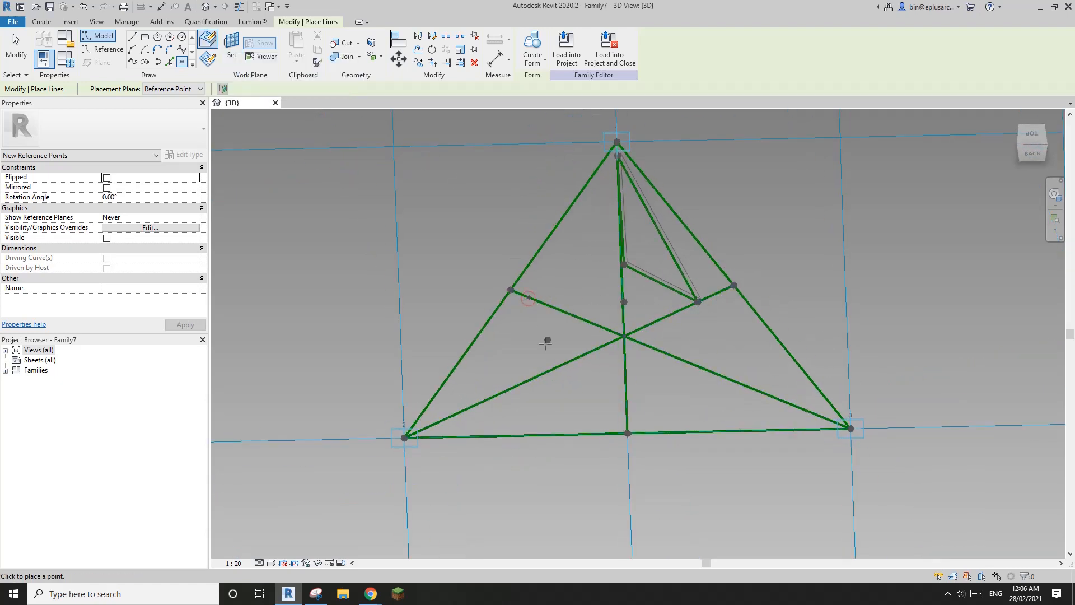
middle_click_drag(547, 341, 501, 422, "shift")
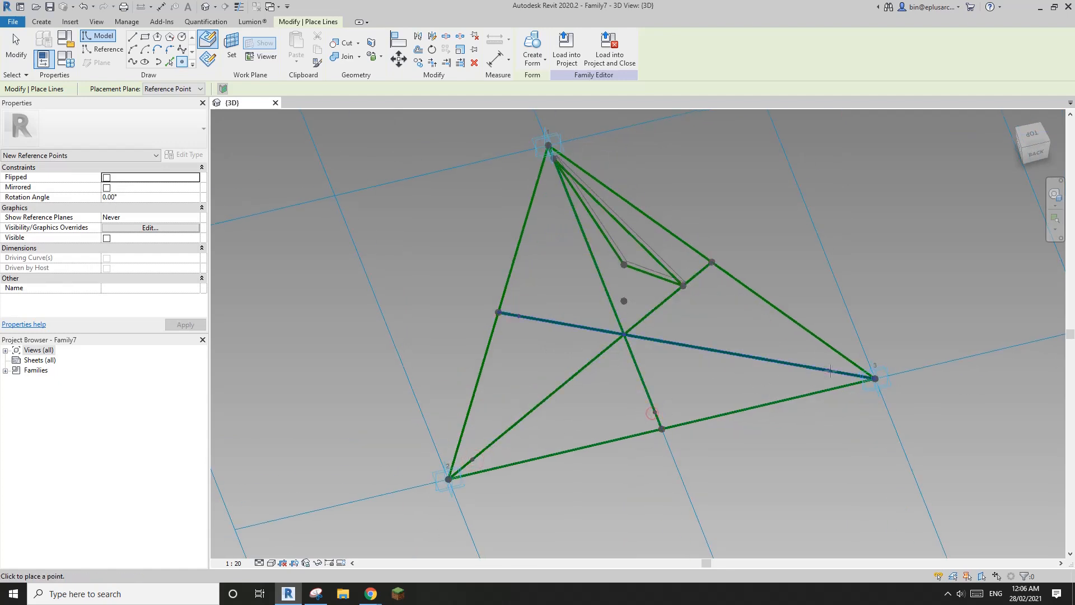
middle_click_drag(837, 370, 667, 336, "shift")
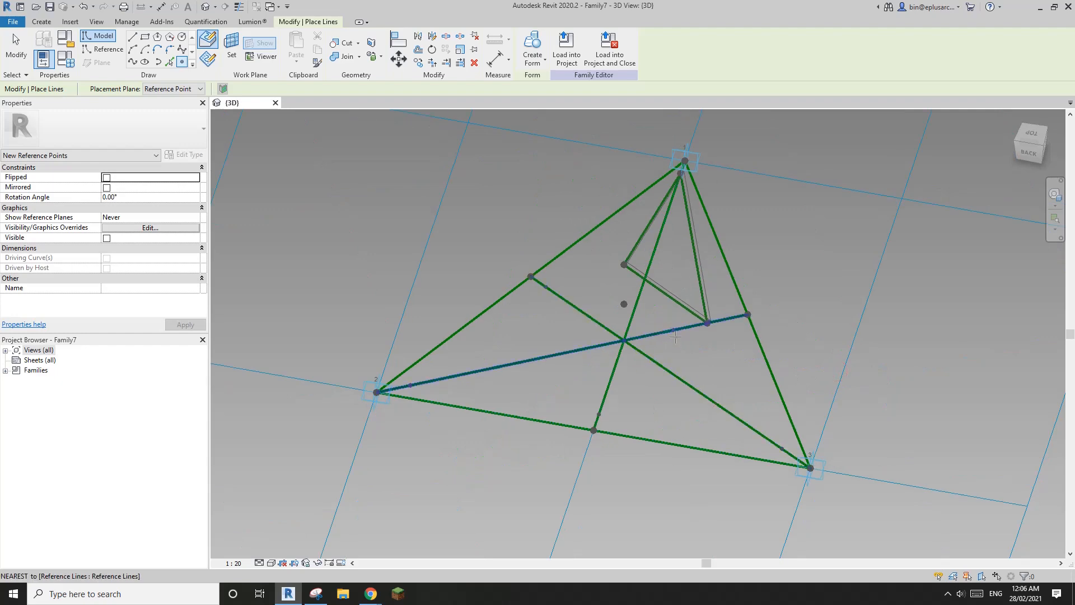
key("Escape")
middle_click_drag(683, 393, 648, 335)
middle_click_drag(648, 335, 647, 343, "shift")
middle_click_drag(643, 271, 595, 270)
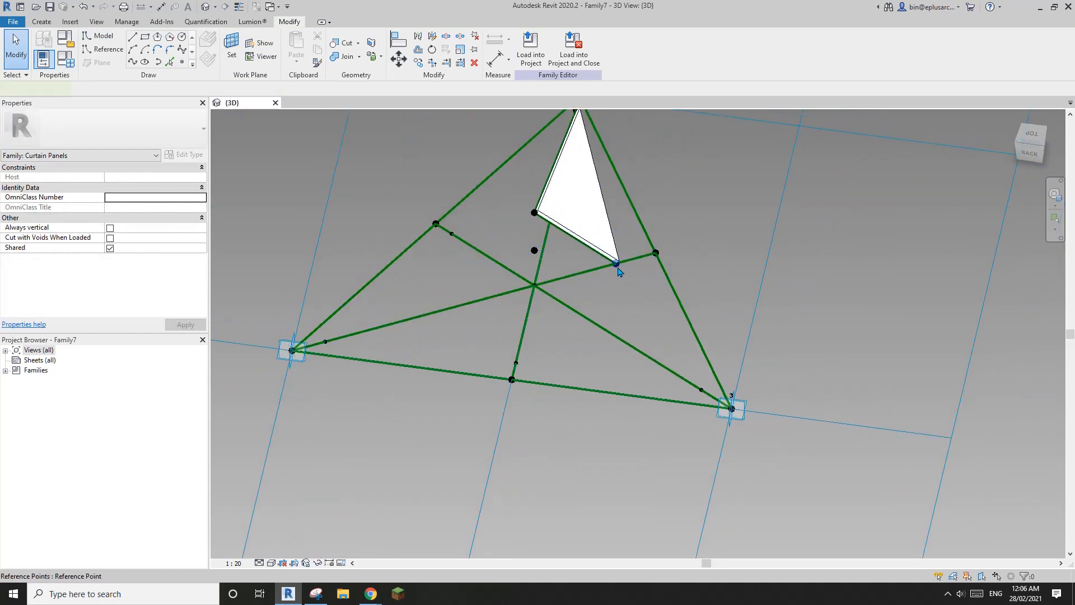
Step: Draw reference lines from the tip point and the top point to the lower-right point
left_click(616, 262)
left_click(702, 389, "ctrl")
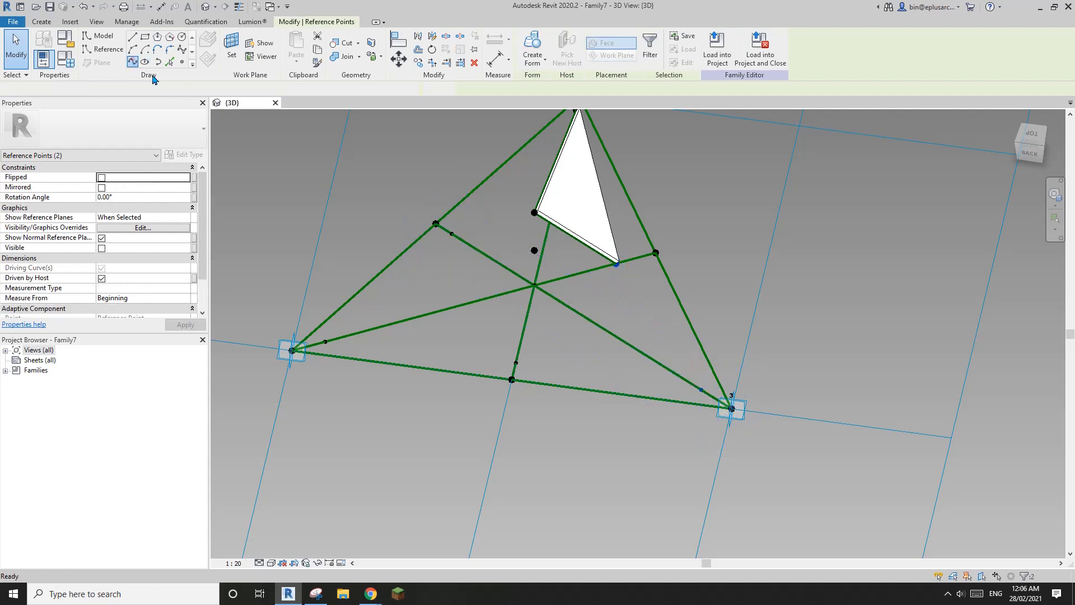
left_click(132, 62)
left_click(106, 258)
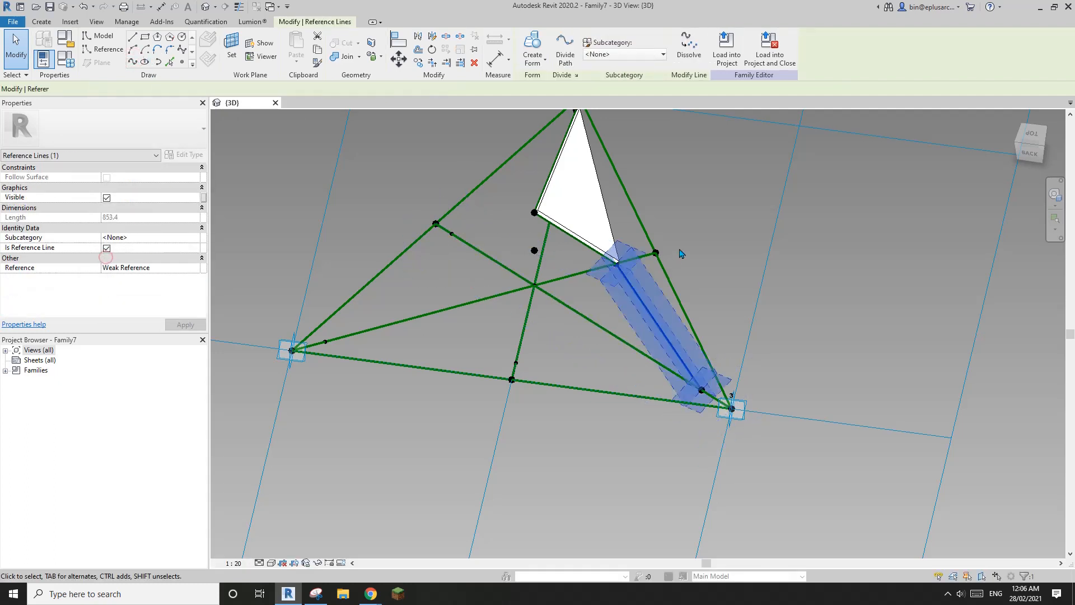
left_click(648, 342)
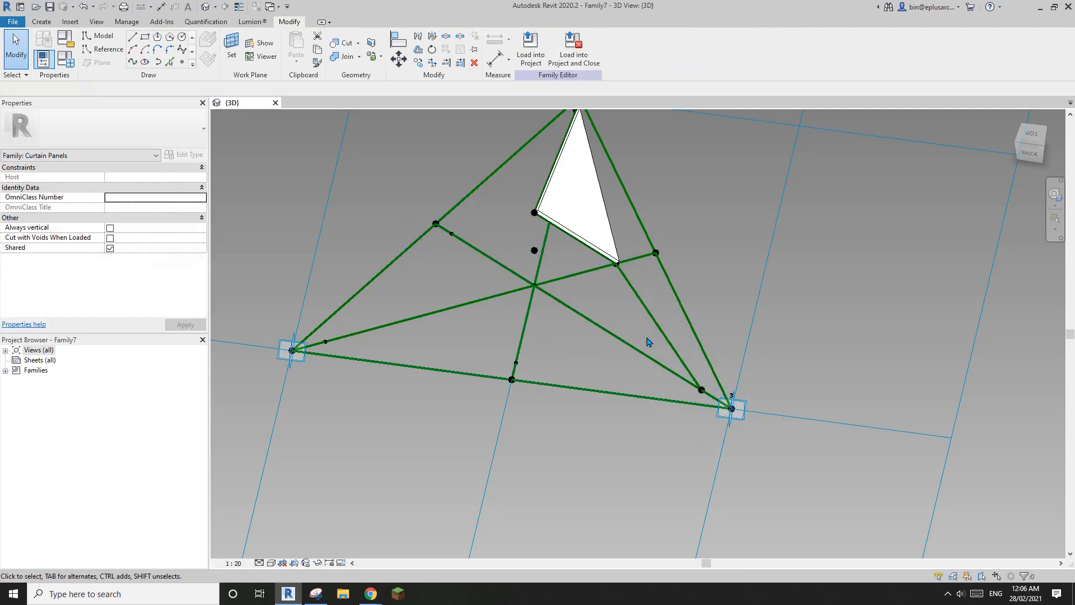
left_click(534, 213)
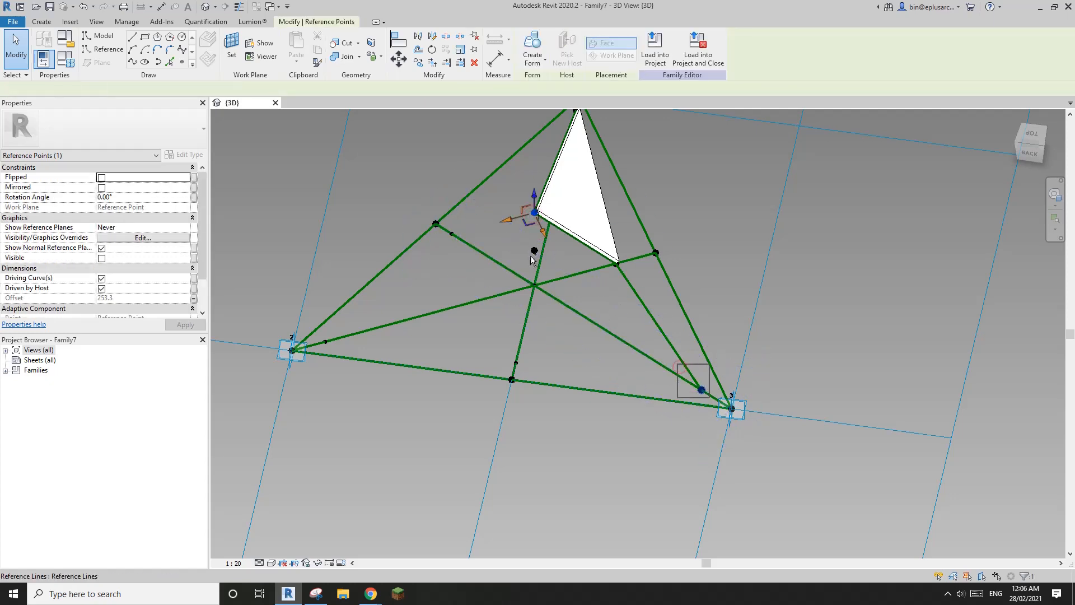
left_click(701, 389, "ctrl")
left_click(133, 62)
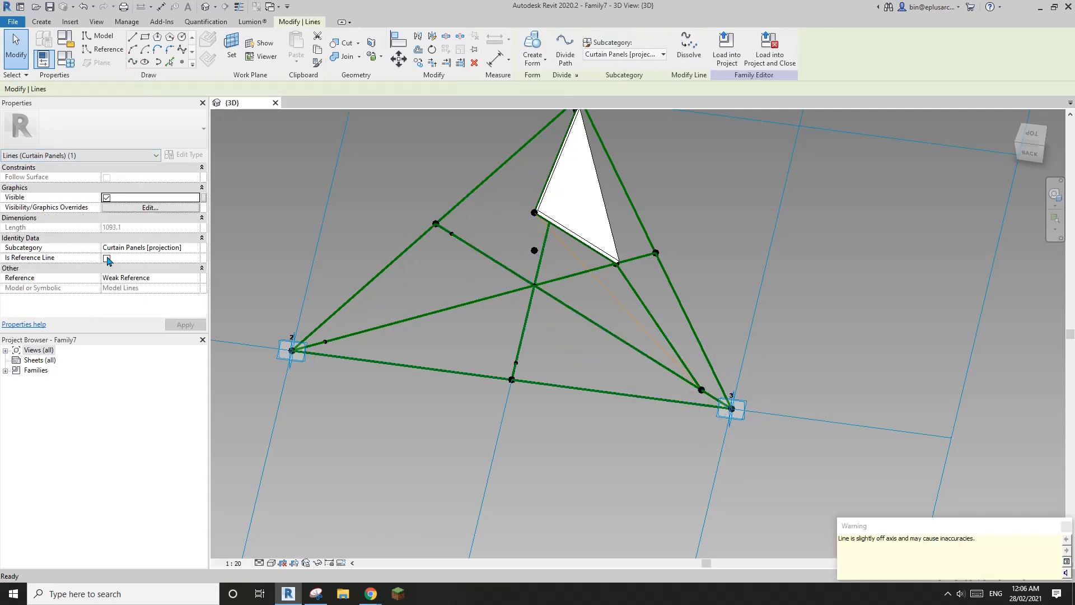
left_click(107, 259)
left_click(665, 244)
Step: Add reference lines along the lower edge and from the inner apex point to the lower-left edge point
middle_click_drag(661, 249, 596, 294, "shift")
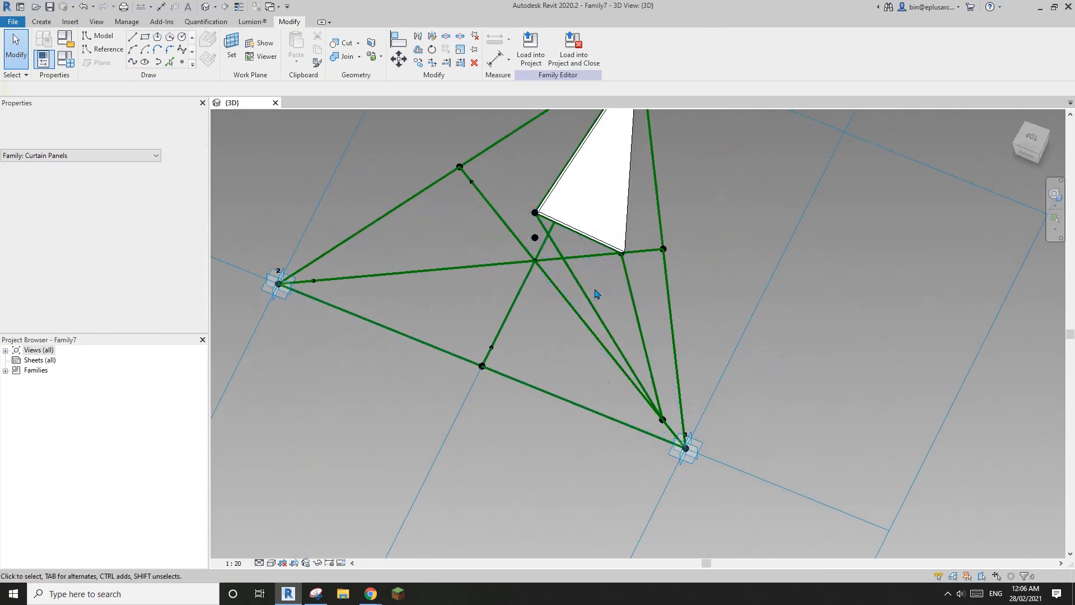
left_click(491, 348)
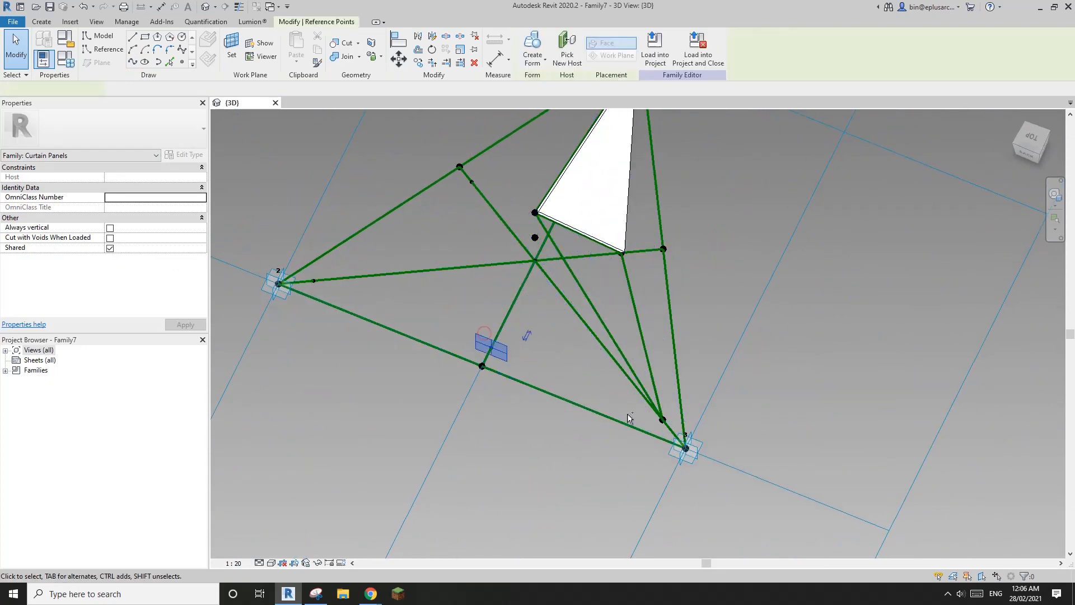
left_click(662, 420, "ctrl")
left_click(136, 65)
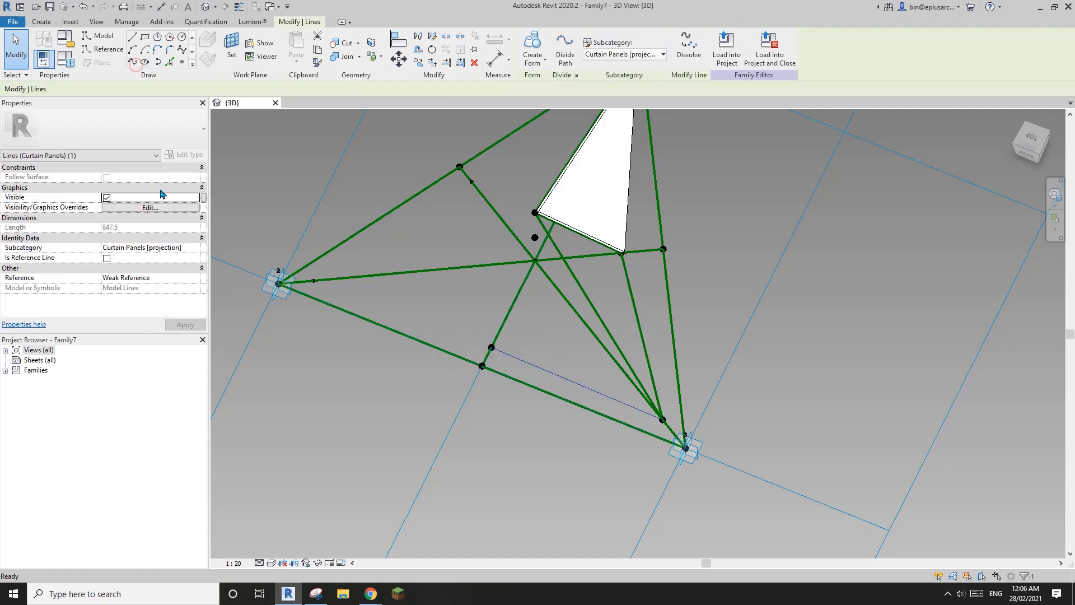
left_click(106, 258)
left_click(444, 228)
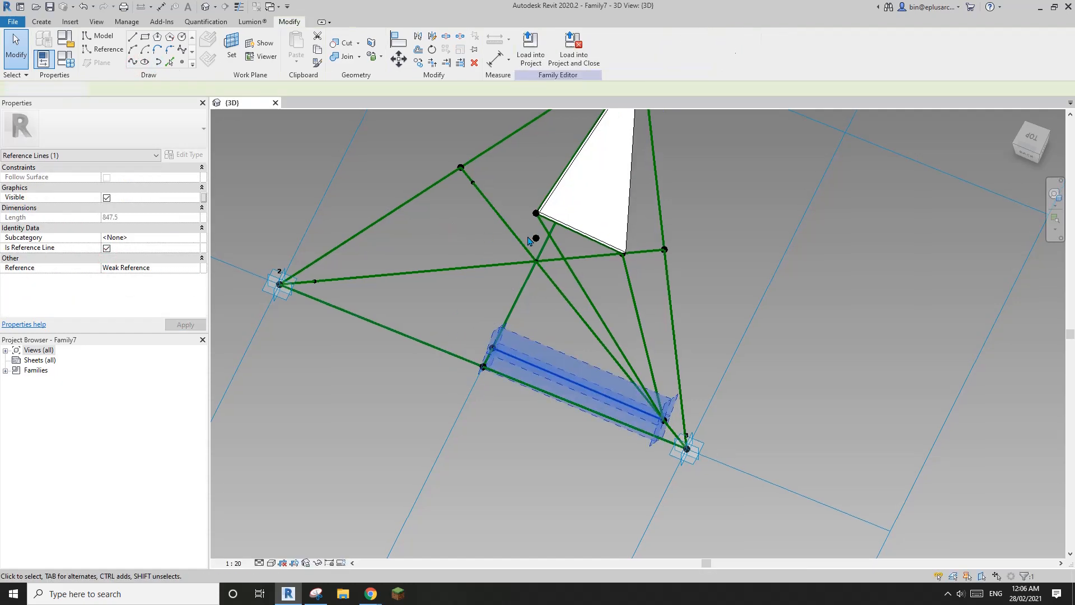
middle_click_drag(542, 245, 512, 198, "shift")
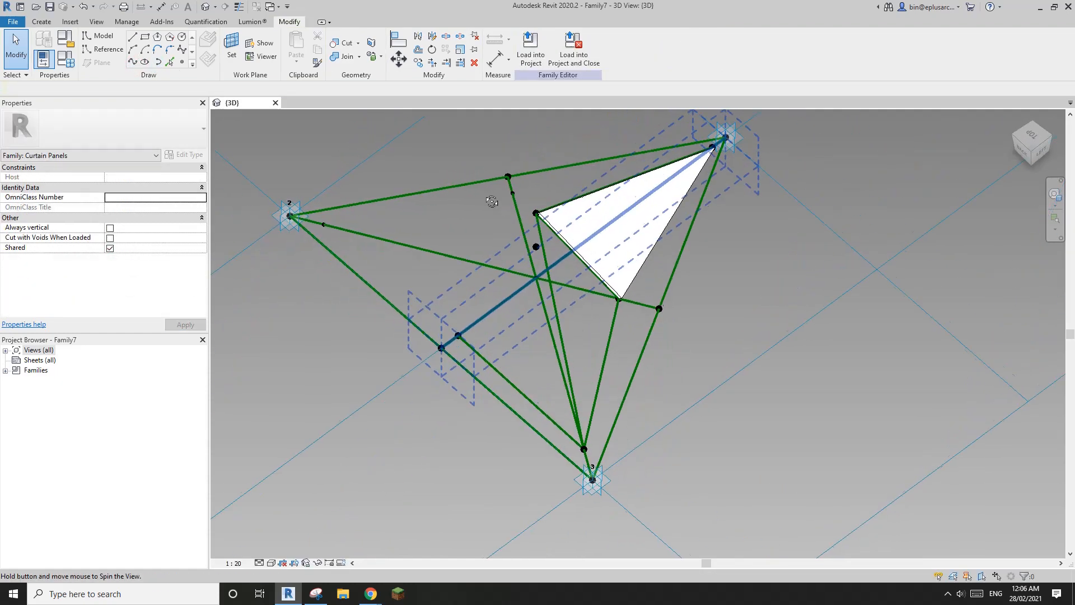
left_click(536, 214)
left_click(457, 335, "ctrl")
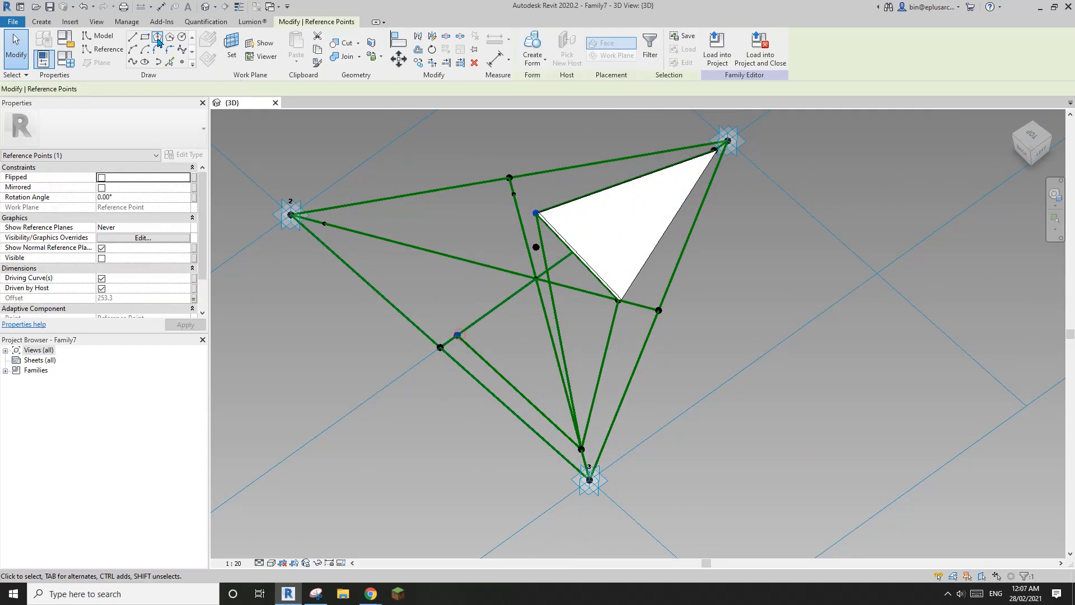
left_click(134, 61)
left_click(107, 258)
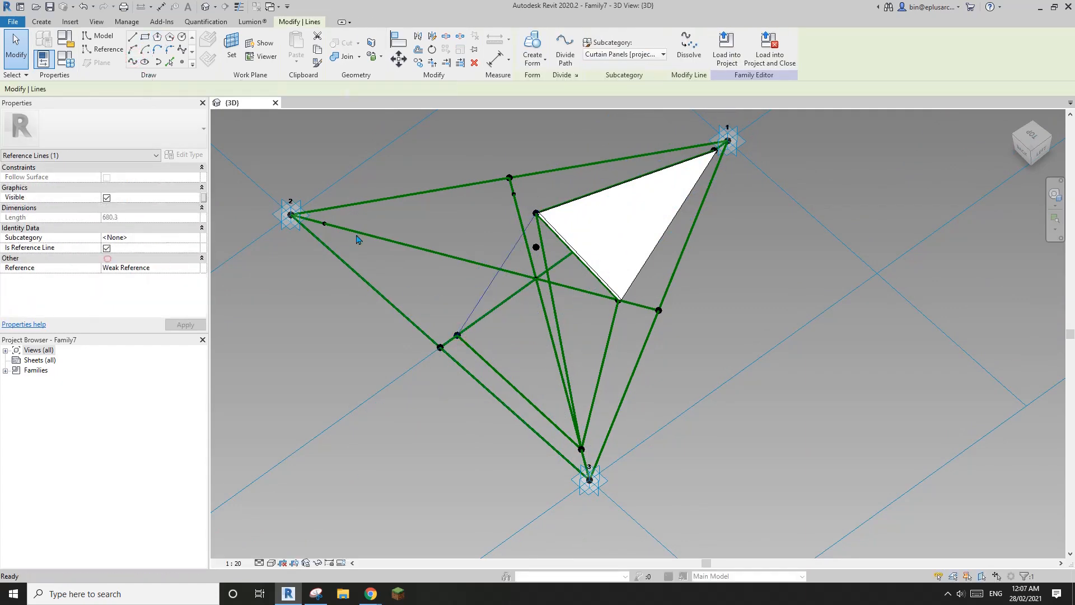
left_click(330, 217)
Step: Join another point pair to the lower-left point with a reference line and select the next pair
left_click(327, 223)
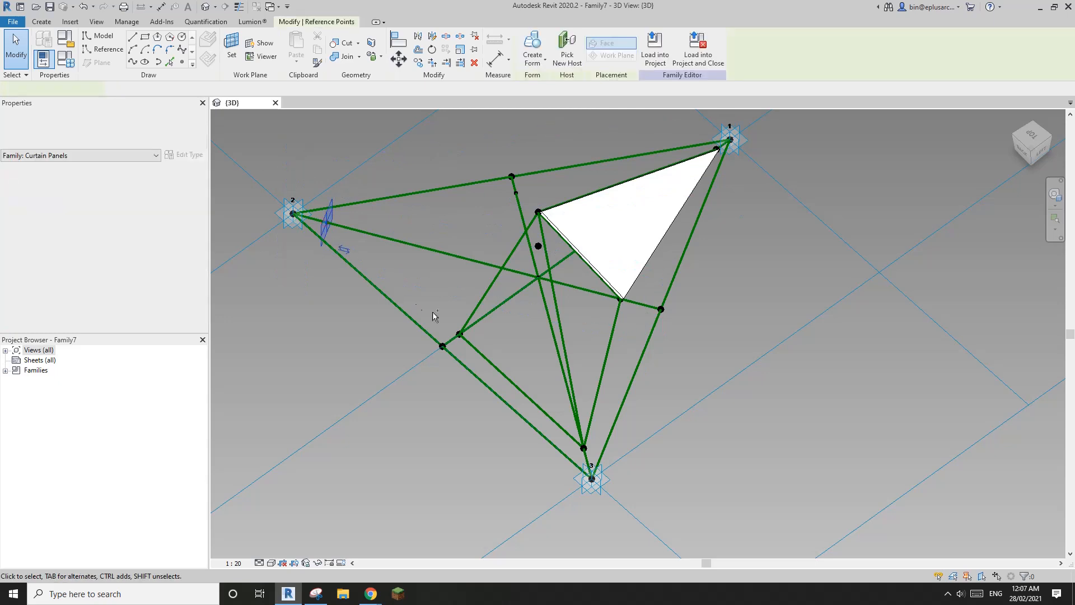
left_click(459, 335, "ctrl")
left_click(132, 63)
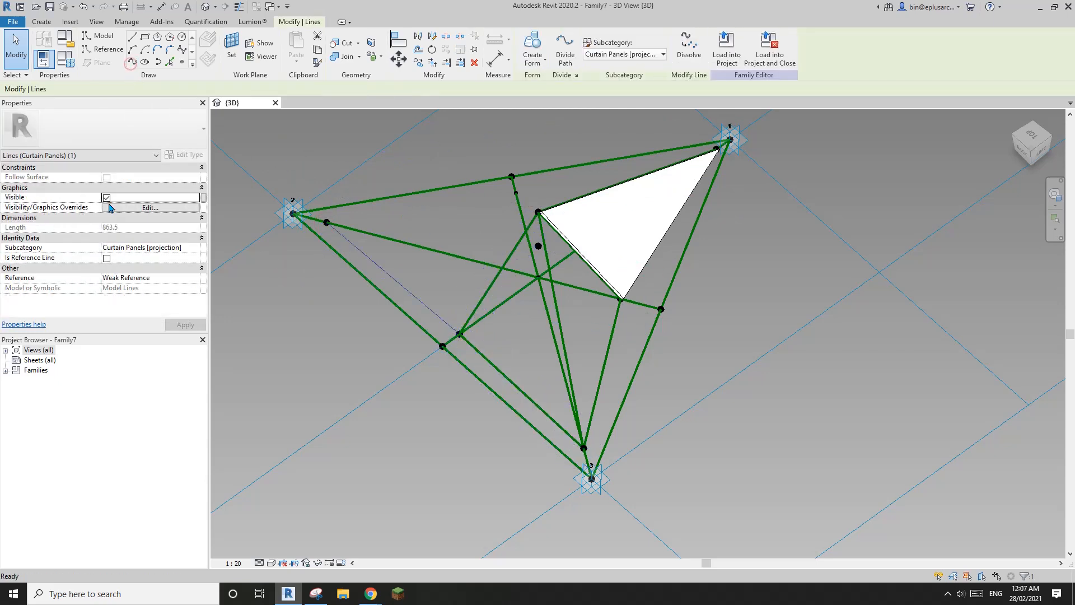
left_click(106, 259)
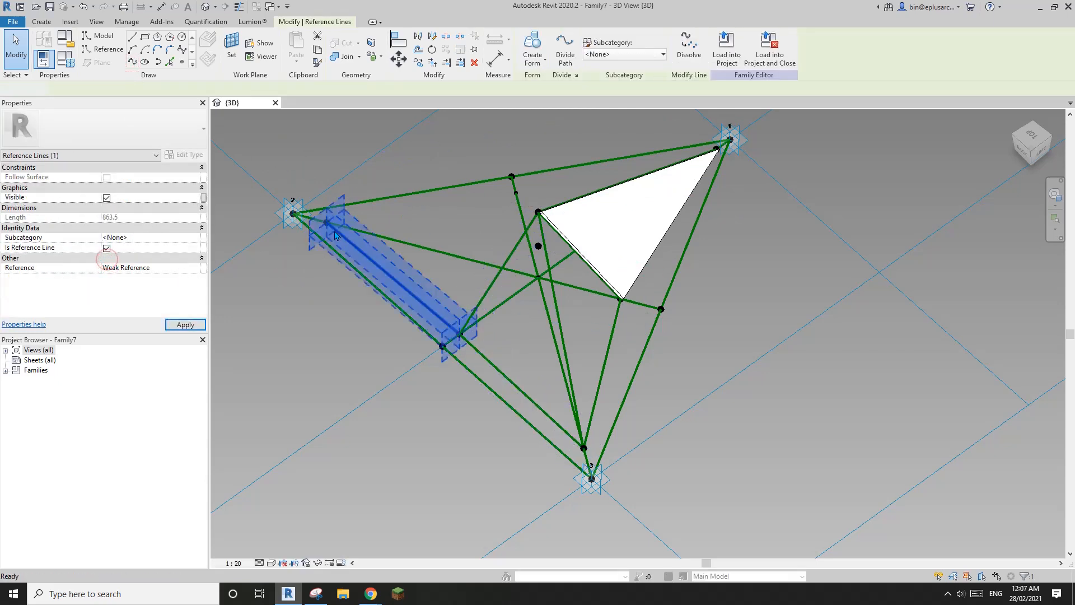
left_click(321, 204)
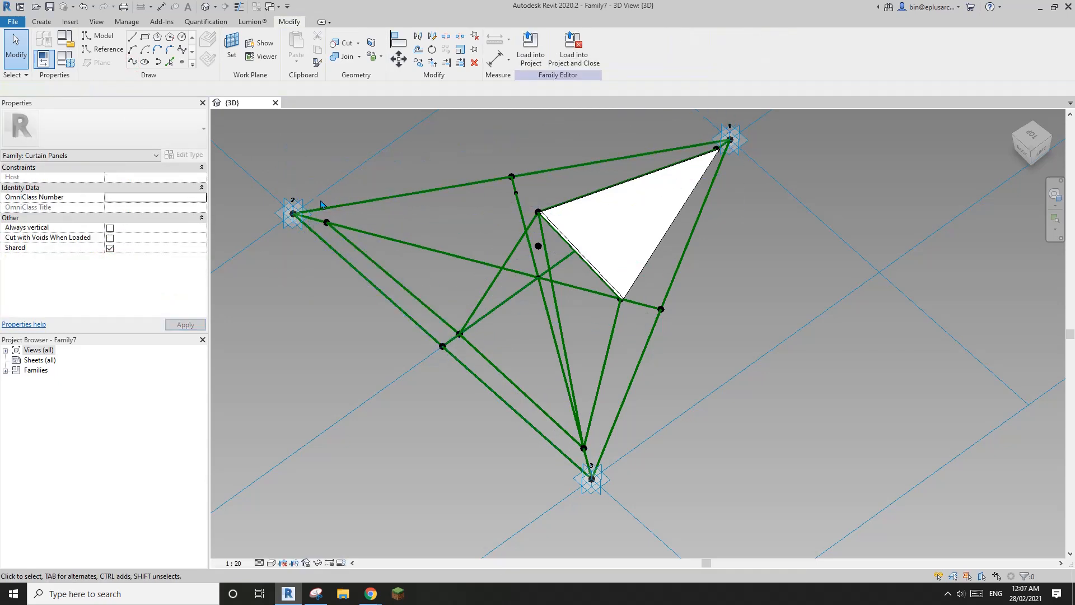
left_click(517, 194, "ctrl")
middle_click_drag(519, 196, 562, 280, "shift")
Step: Turn the selected pair into a reference line, then join the apex-area point to the lower-left point
left_click(132, 63)
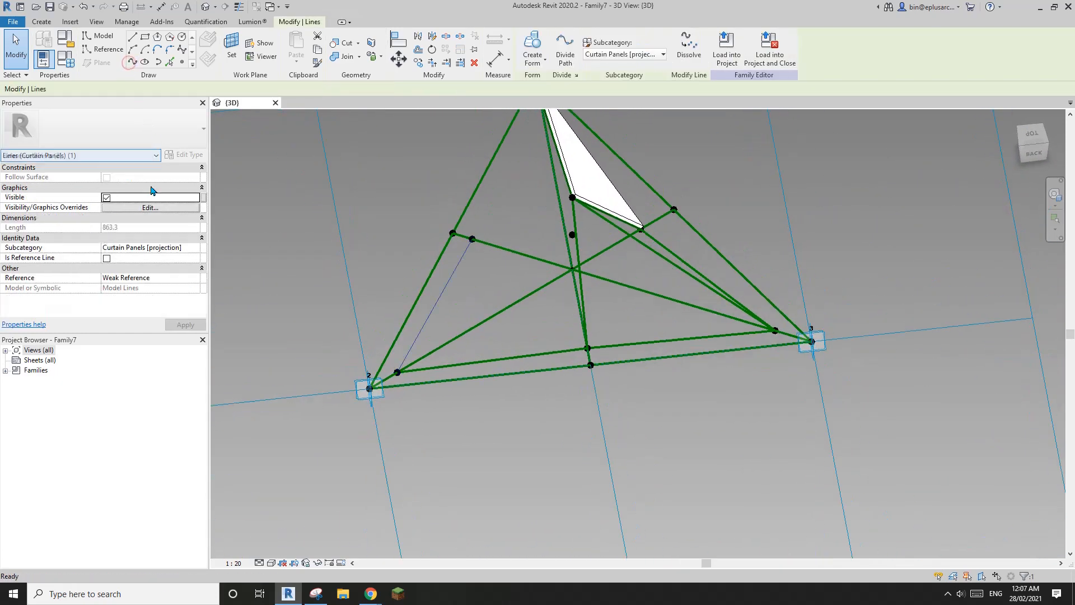
left_click(106, 258)
key("Escape")
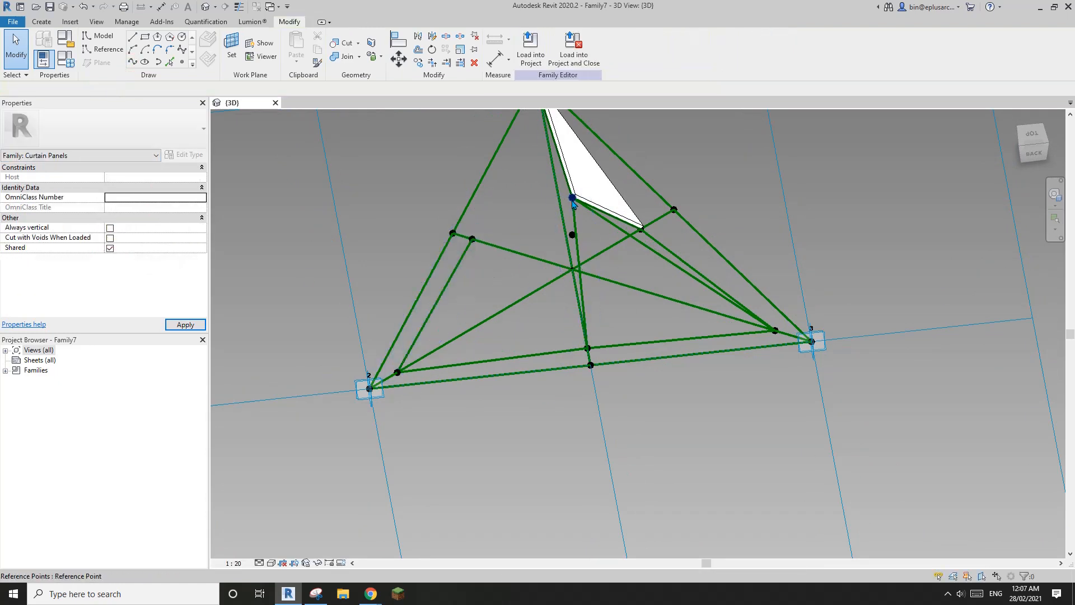
left_click(571, 197)
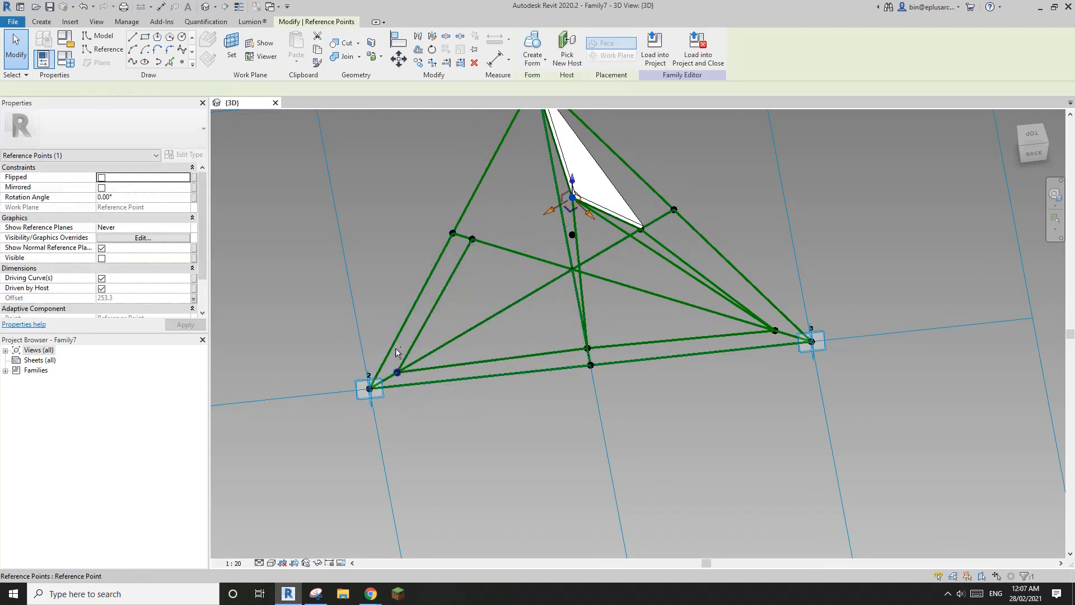
left_click(397, 372, "ctrl")
left_click(132, 62)
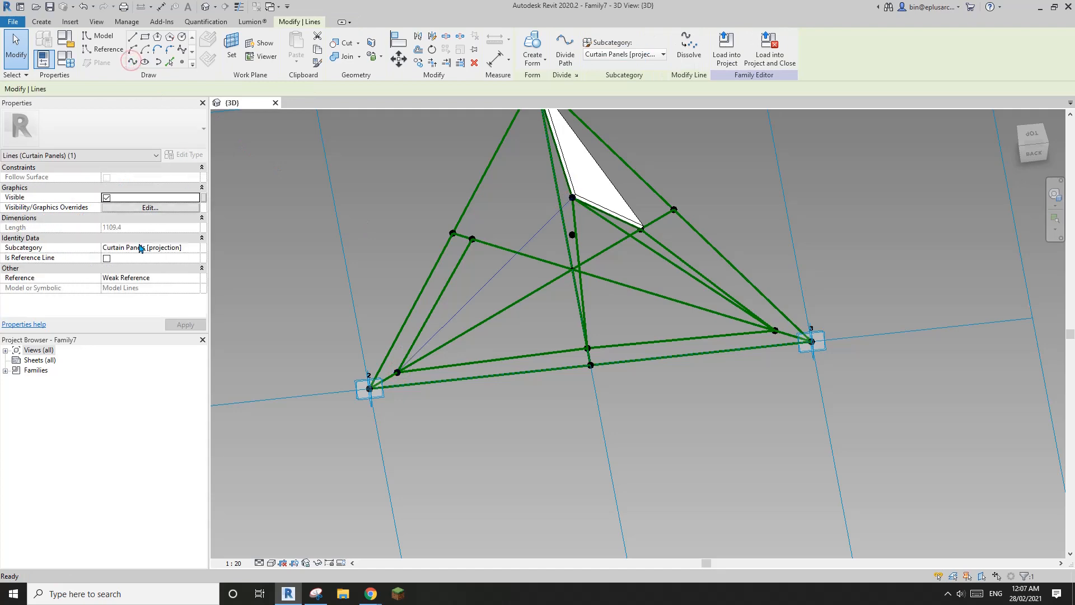
left_click(106, 258)
middle_click_drag(542, 187, 701, 193, "shift")
middle_click_drag(580, 205, 703, 241)
left_click(633, 221)
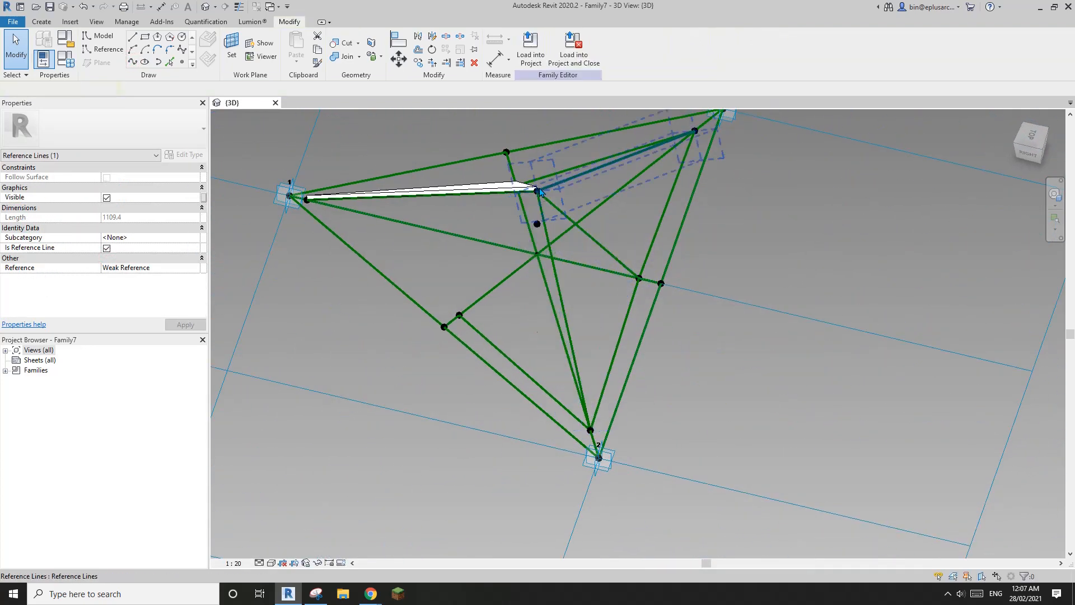
Step: Add two more reference lines between hosted points, then orbit and pan the model back into view
left_click(538, 192)
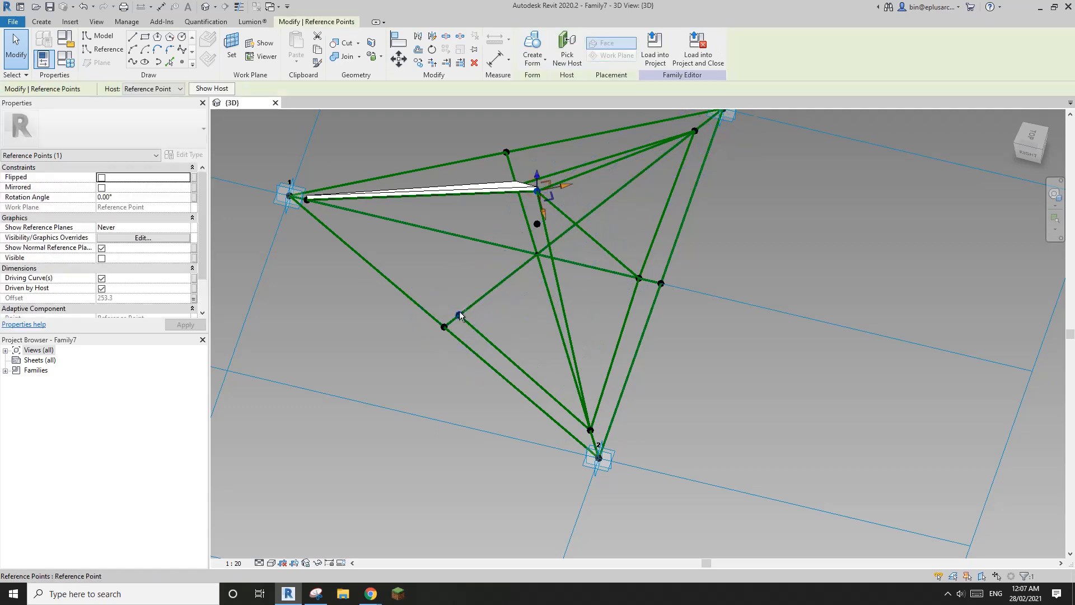
left_click(135, 62)
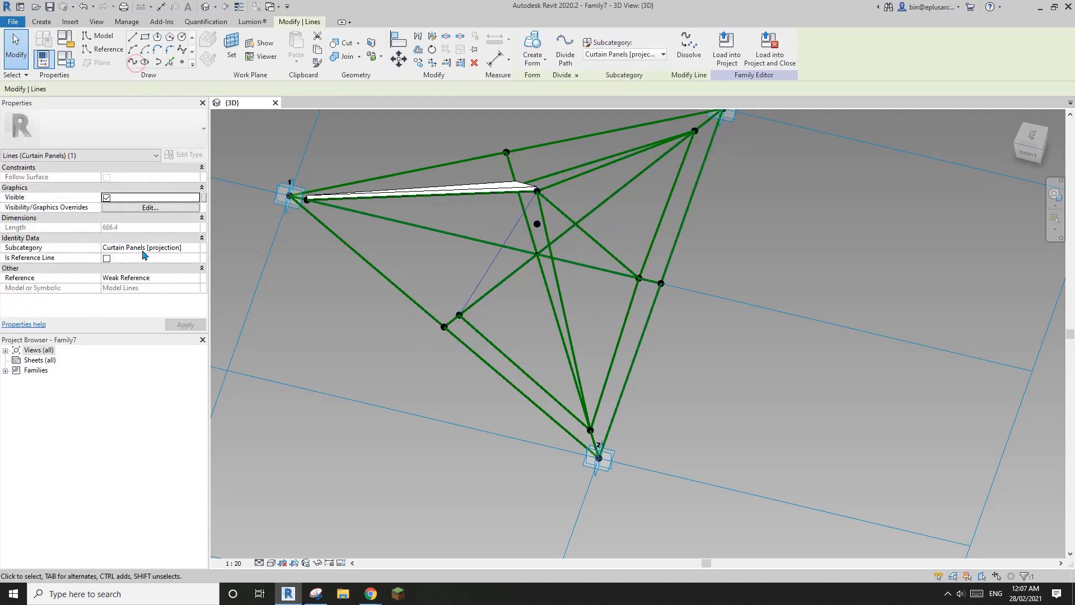
left_click(107, 259)
left_click(354, 247)
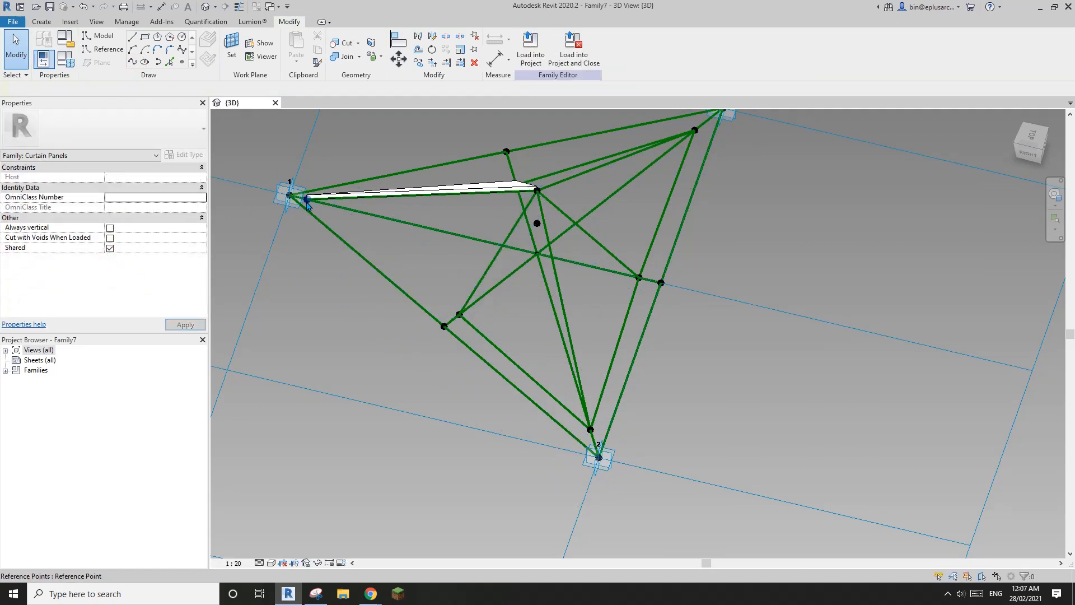
left_click(307, 201)
left_click(460, 316)
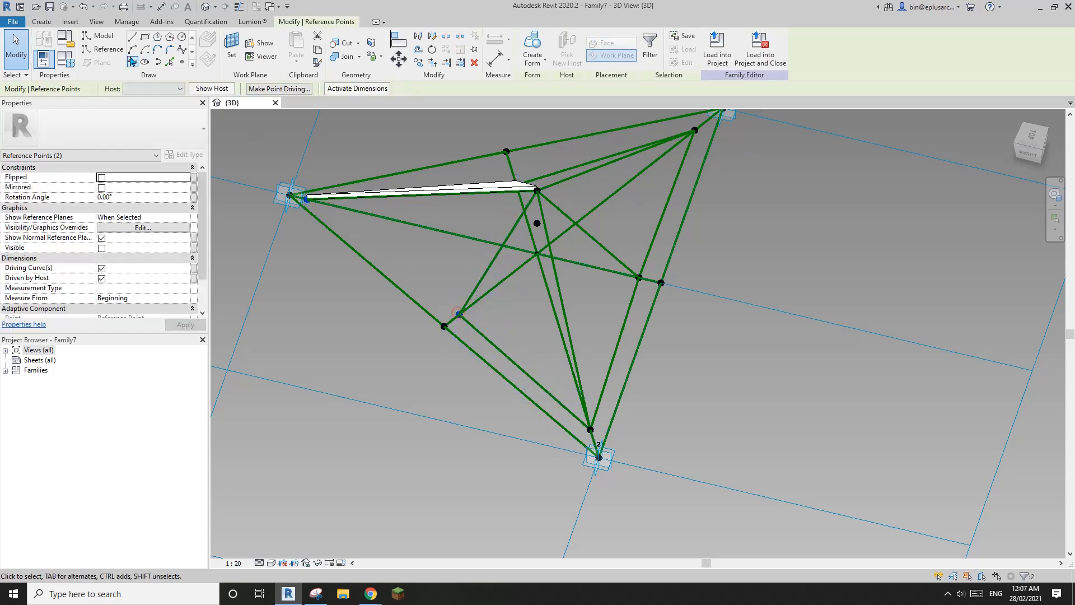
left_click(132, 61)
left_click(107, 259)
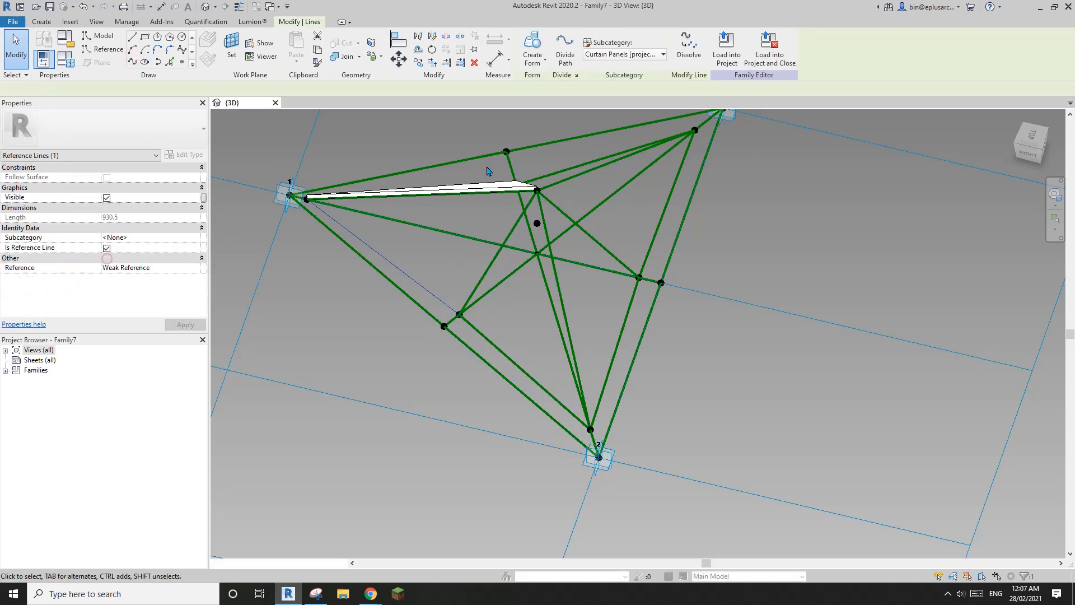
left_click(542, 199)
scroll(542, 199, "down", 2)
middle_click_drag(593, 218, 447, 262, "shift")
middle_click_drag(639, 272, 640, 331)
middle_click_drag(640, 331, 596, 296, "shift")
scroll(640, 325, "up", 1)
middle_click_drag(639, 325, 672, 329)
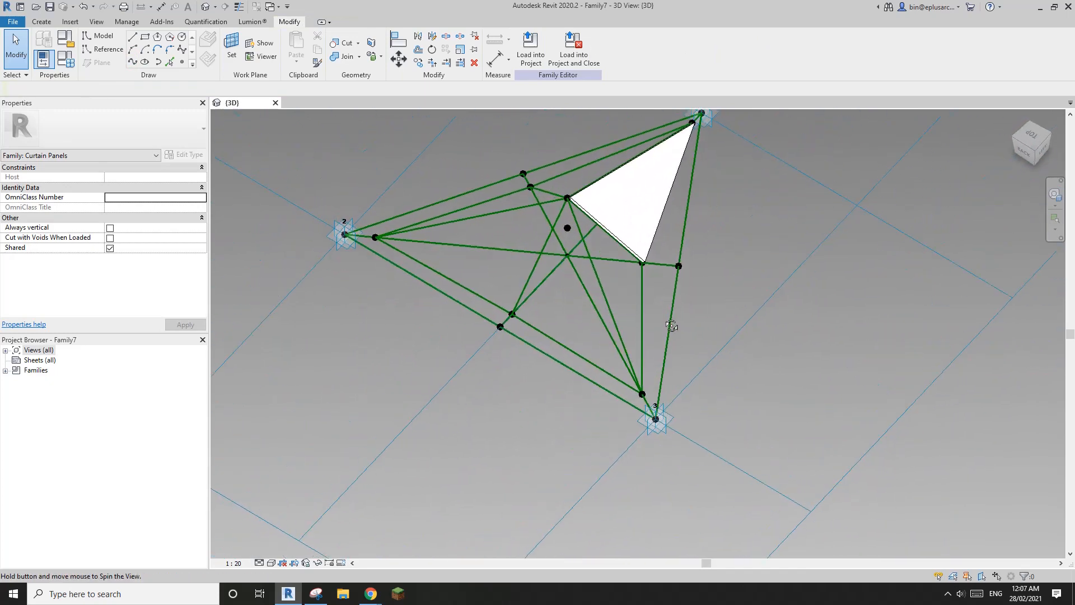
Step: Create a solid form from the vertical and diagonal reference lines, with Positive Offset linked to Thickness
left_click(623, 264)
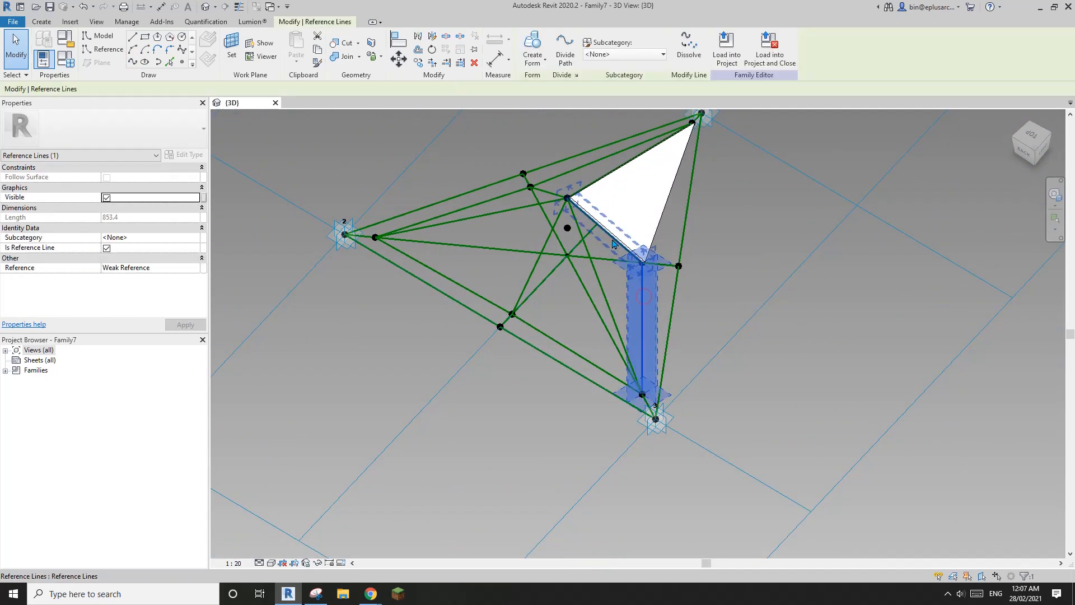
left_click(609, 253, "ctrl")
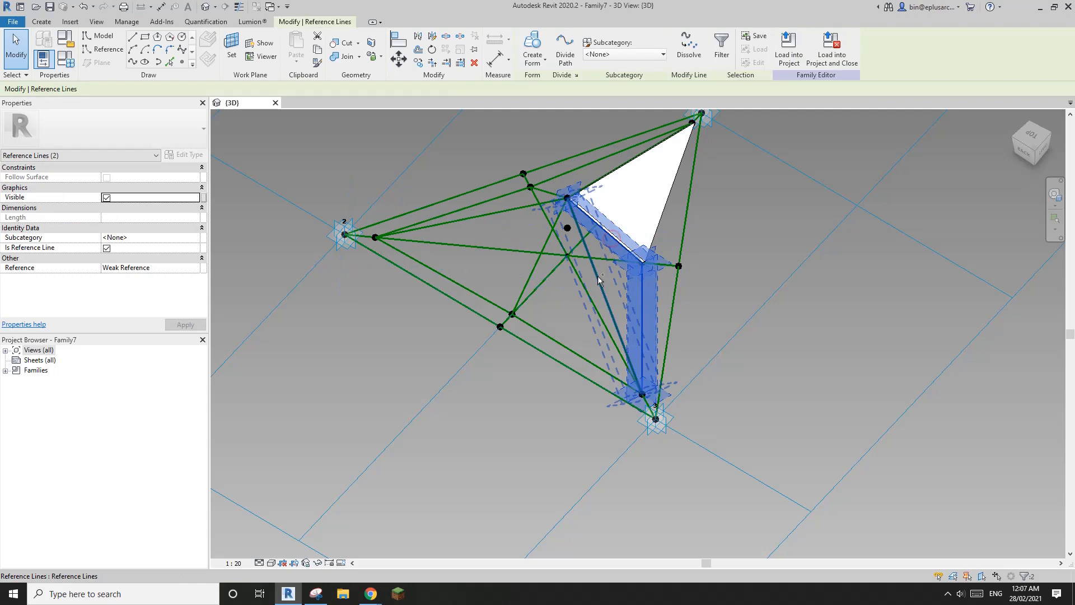
left_click(535, 48)
left_click(563, 441)
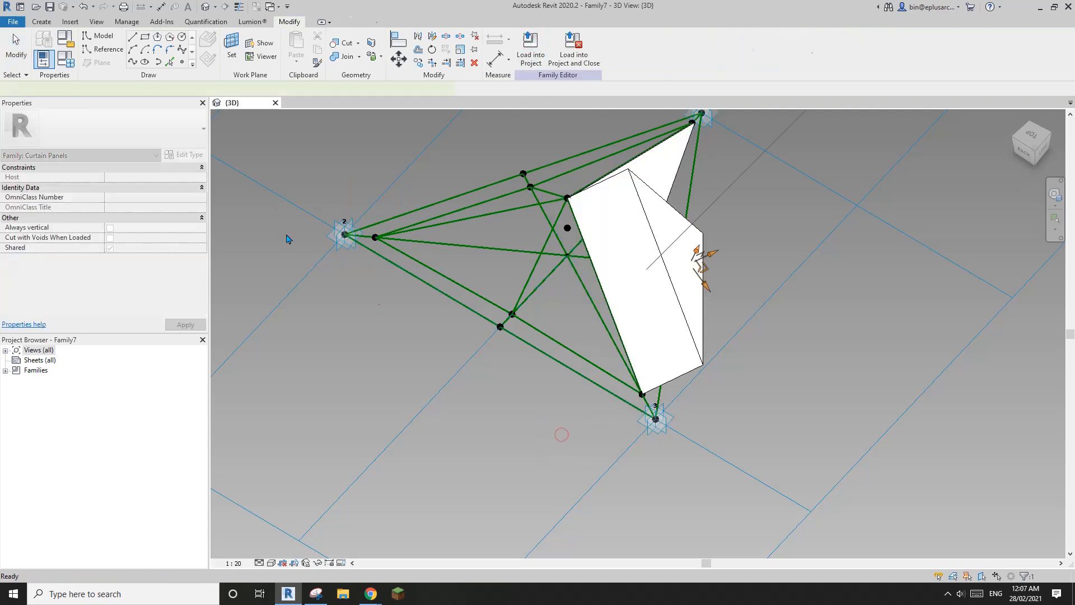
left_click(203, 181)
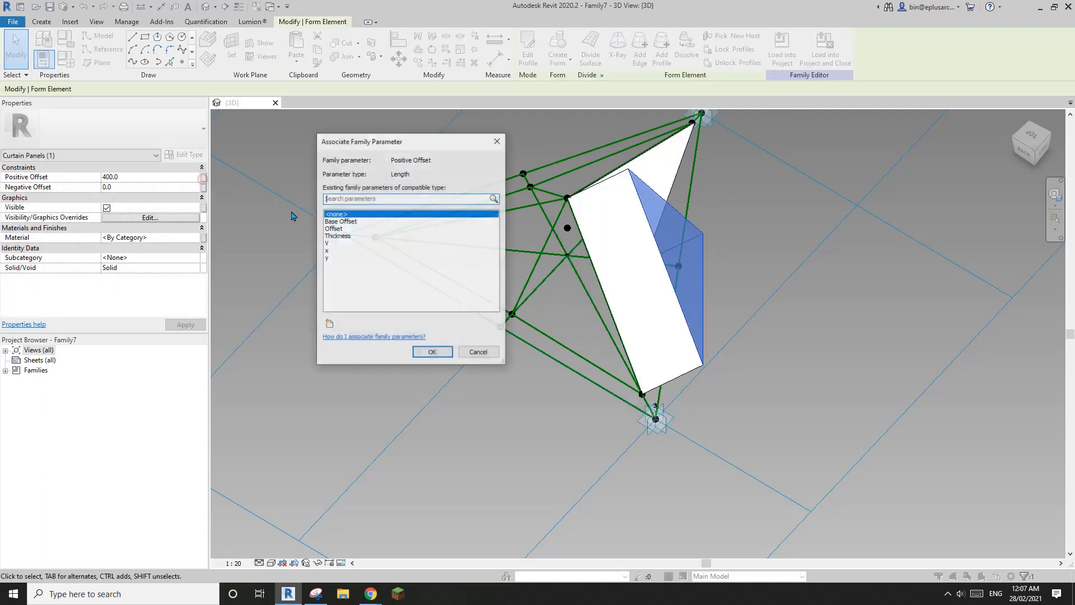
left_click(339, 238)
left_click(432, 351)
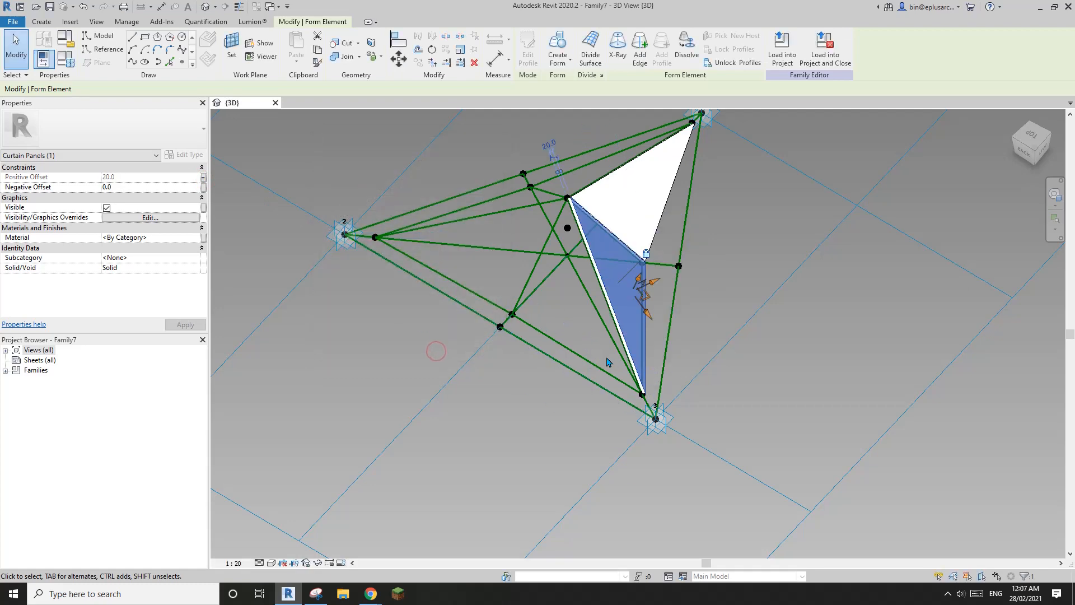
key("Escape")
Step: Build a second solid triangle from three reference lines tied to Thickness, then preselect two more lines
left_click(607, 315)
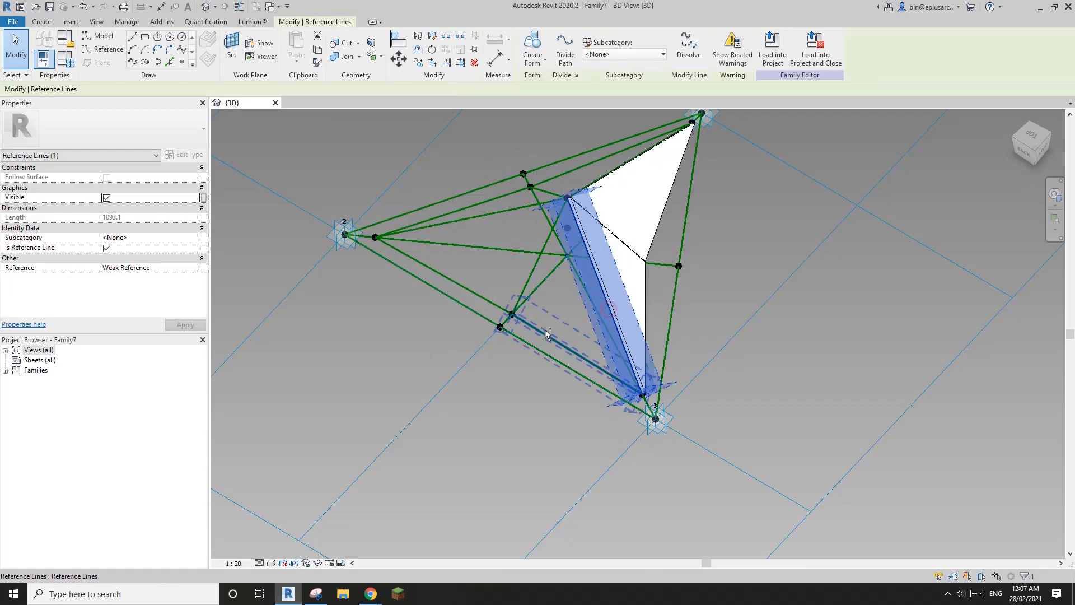
left_click(543, 267, "ctrl")
left_click(537, 262, "ctrl")
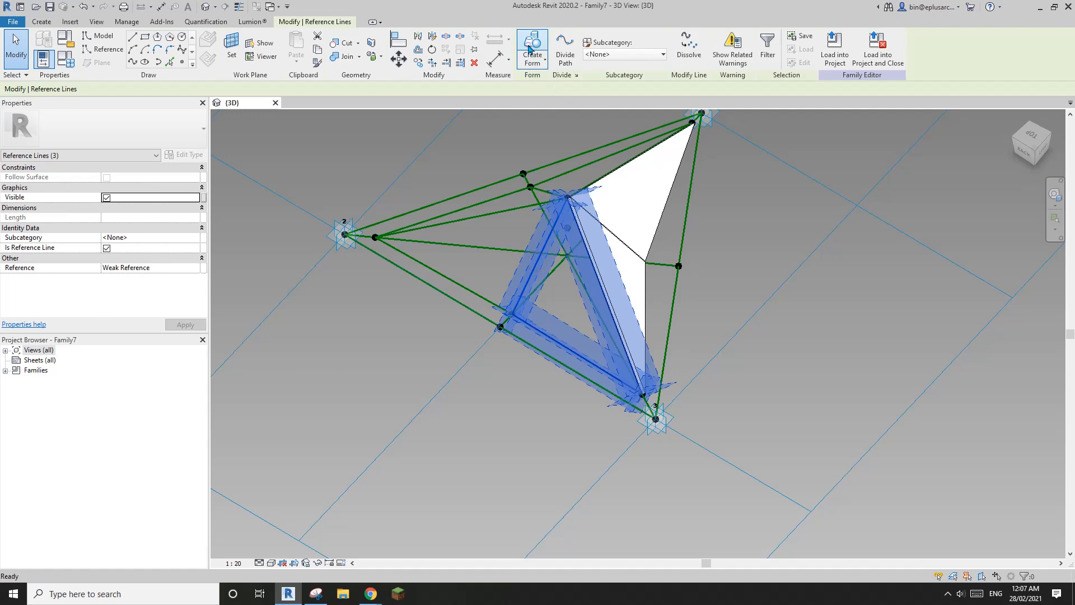
left_click(530, 49)
left_click(545, 432)
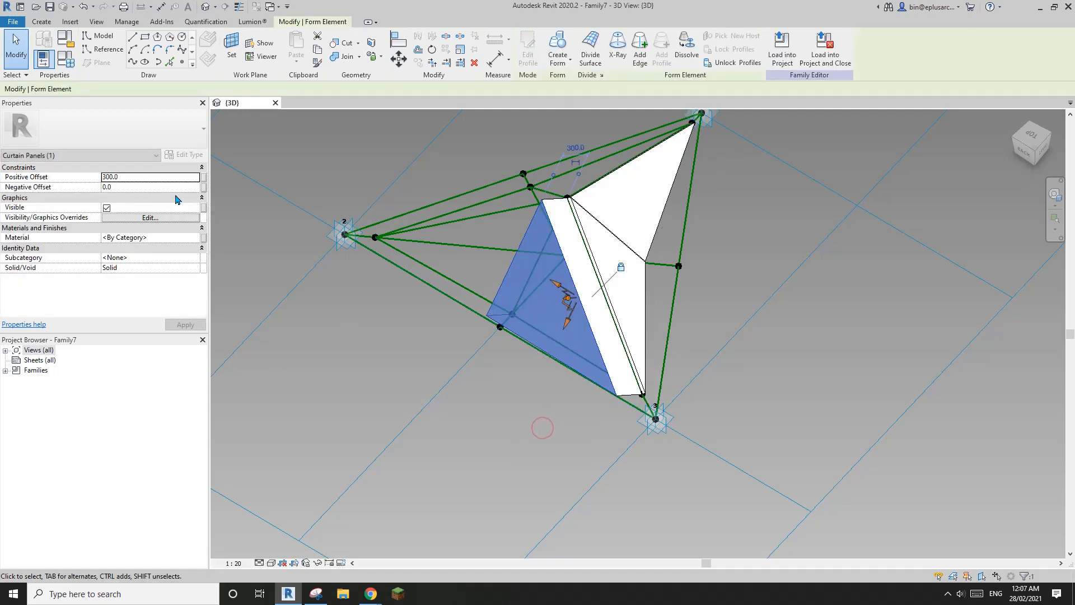
left_click(202, 182)
left_click(337, 236)
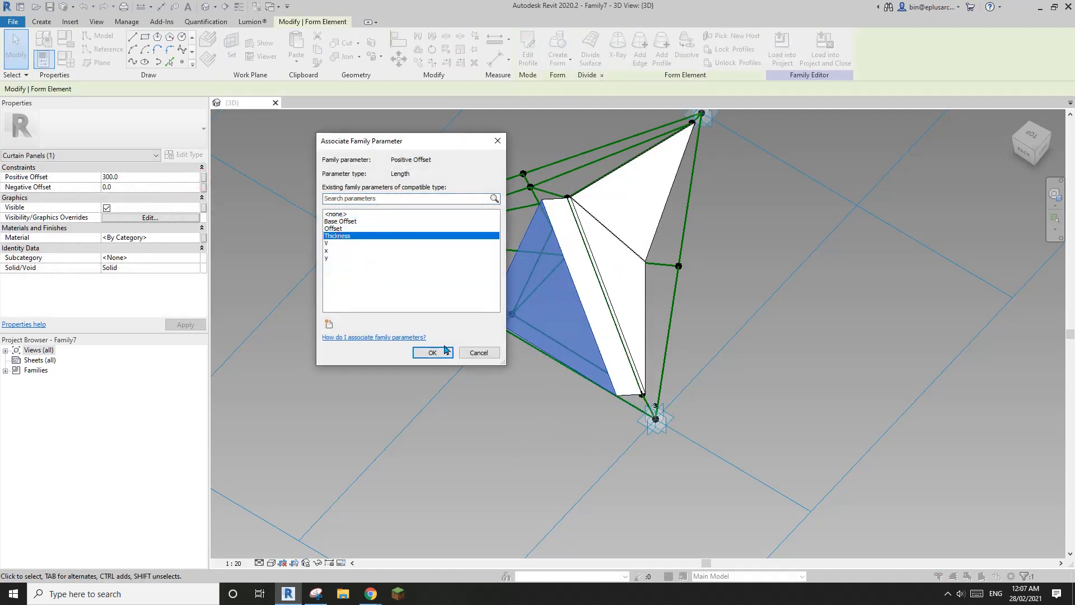
left_click(433, 353)
key("Escape")
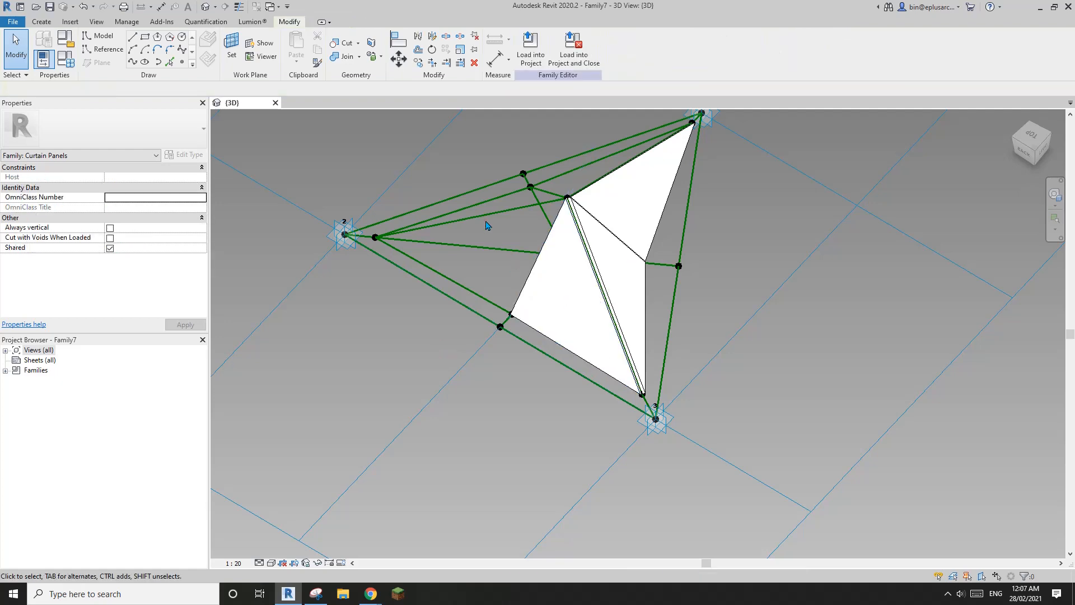
left_click(486, 221)
left_click(481, 298, "ctrl")
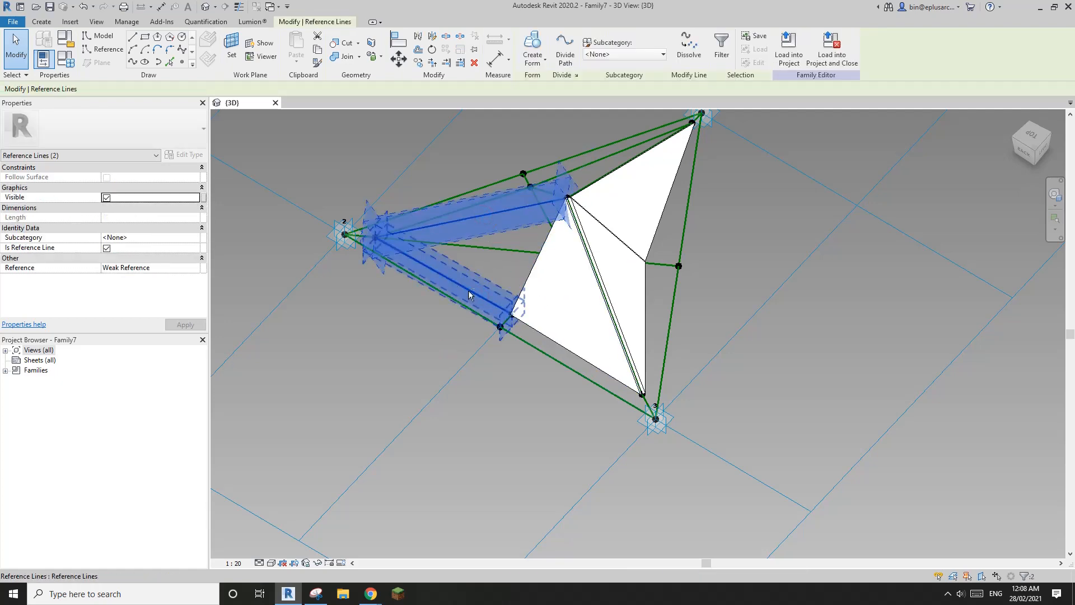
Step: Turn the two preselected lines into a form whose Positive Offset follows Thickness
middle_click_drag(469, 290, 724, 295, "shift")
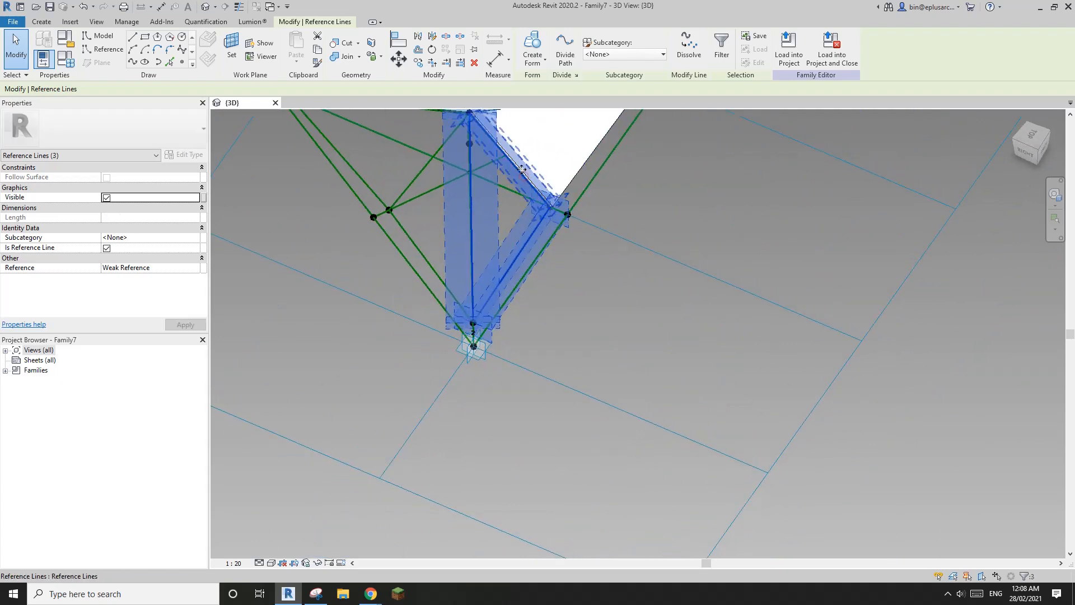
middle_click_drag(521, 169, 552, 315)
left_click(532, 48)
left_click(468, 502)
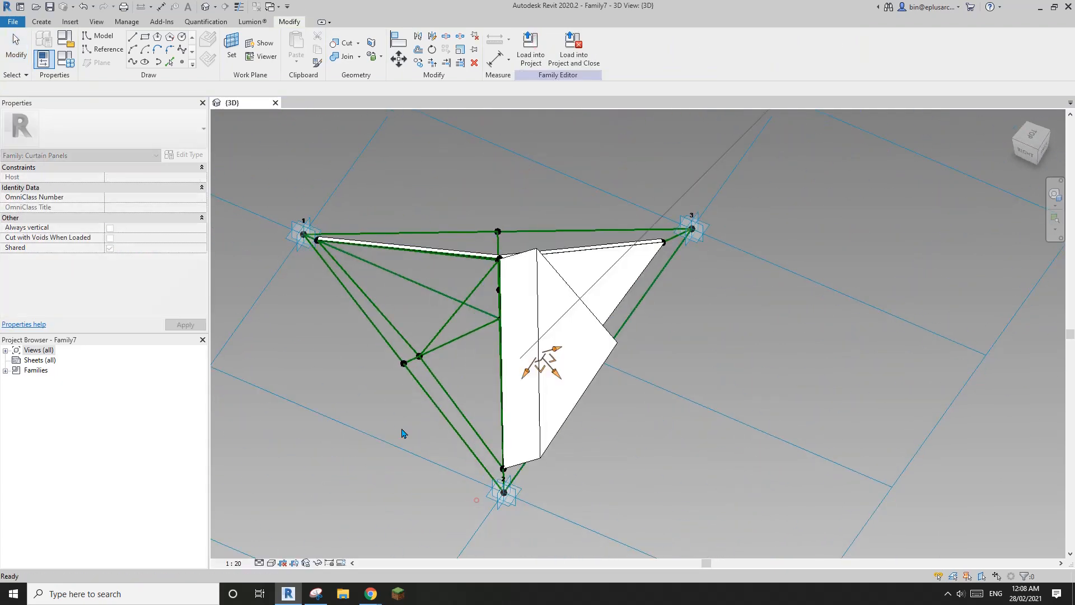
left_click(203, 176)
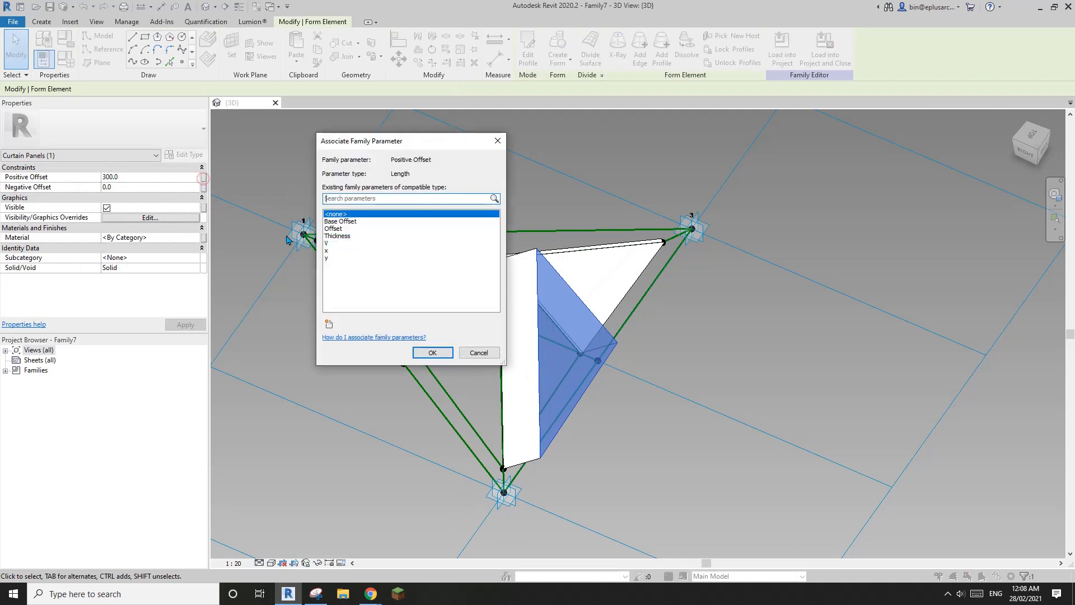
left_click(330, 236)
left_click(432, 353)
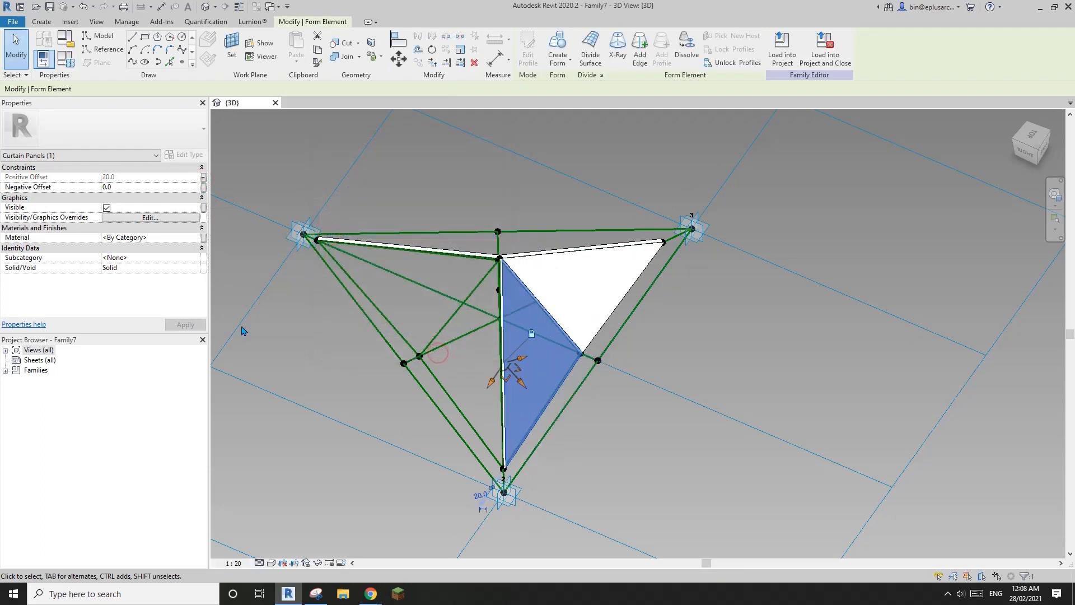
middle_click_drag(504, 369, 522, 367)
key("Escape")
Step: Create a form from three apex-side reference lines, with Positive Offset driven by Thickness
left_click(460, 325)
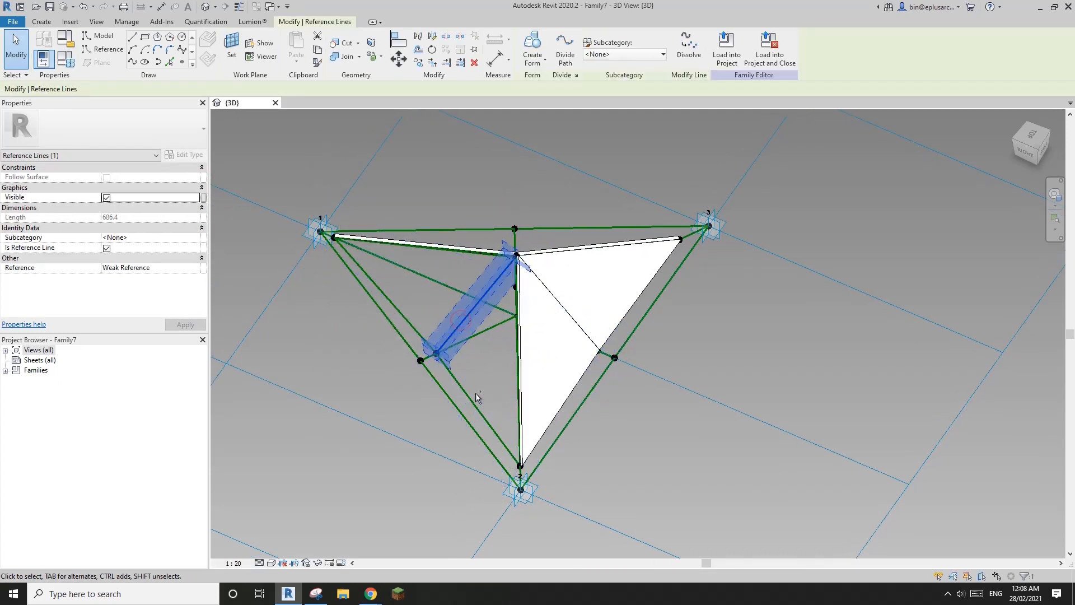
left_click(524, 381, "ctrl")
left_click(521, 375, "ctrl")
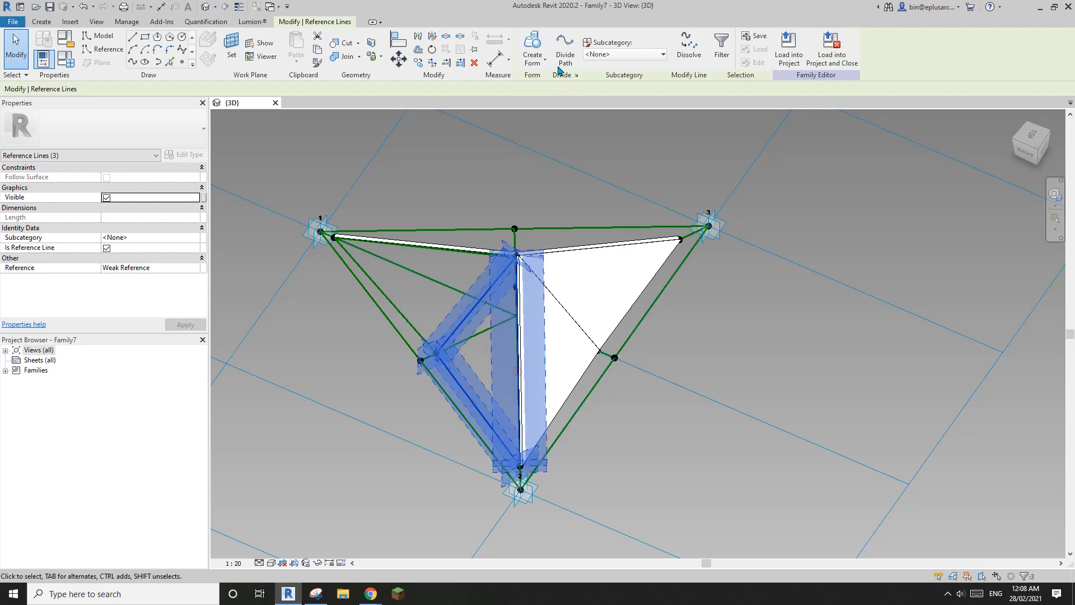
left_click(538, 45)
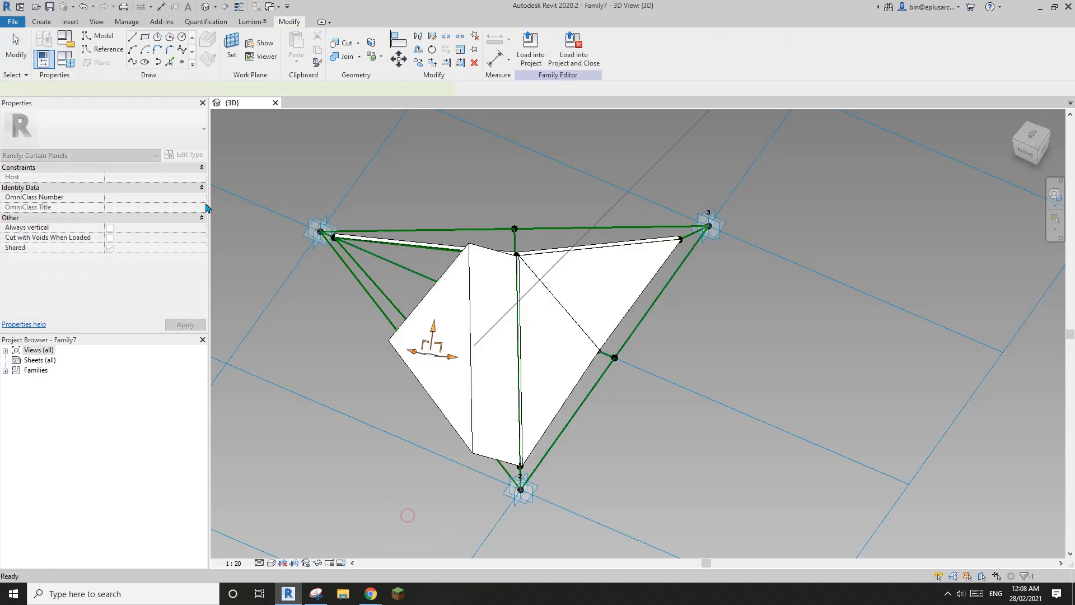
left_click(204, 178)
left_click(336, 236)
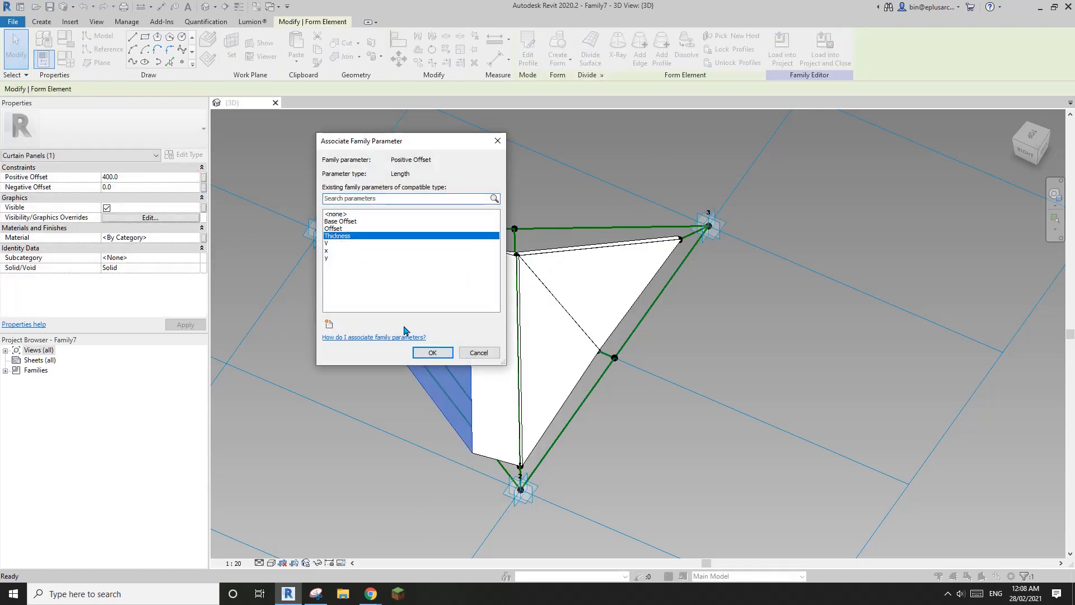
left_click(430, 352)
Step: Try a form from three more reference lines, then undo the unwanted extra form
left_click(422, 252)
middle_click_drag(419, 322, 551, 269, "shift")
left_click(560, 244)
left_click(521, 258, "ctrl")
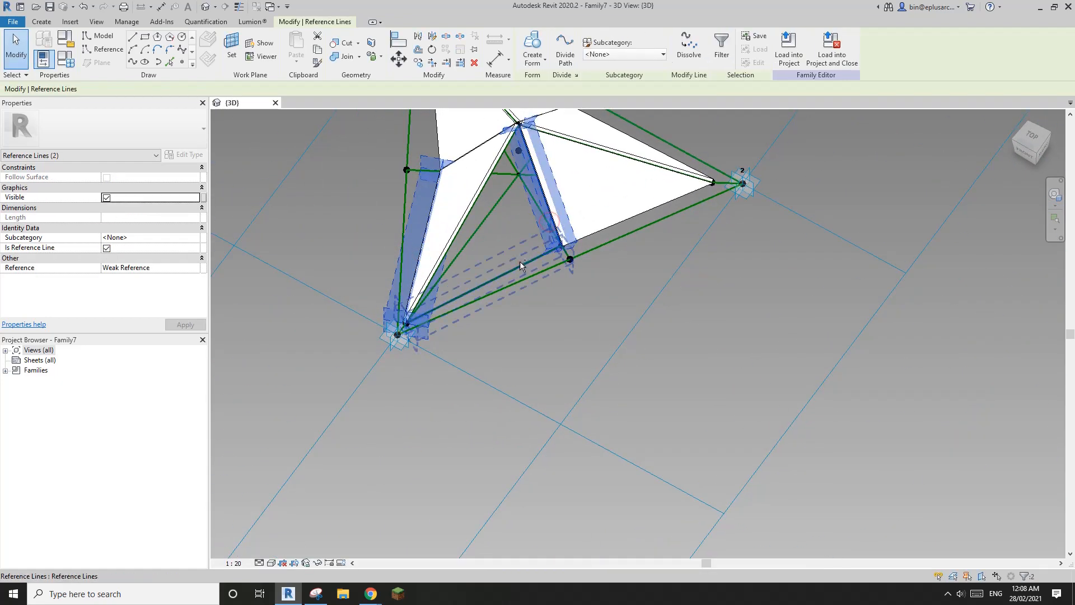
left_click(519, 261, "ctrl")
left_click(532, 44)
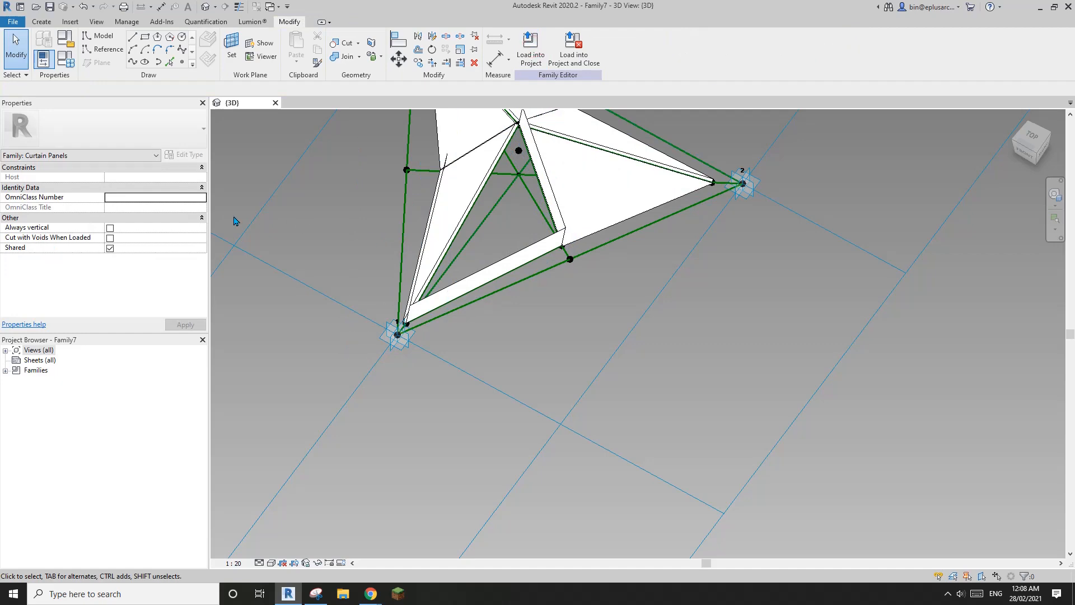
middle_click_drag(517, 238, 573, 278)
key("ctrl+z")
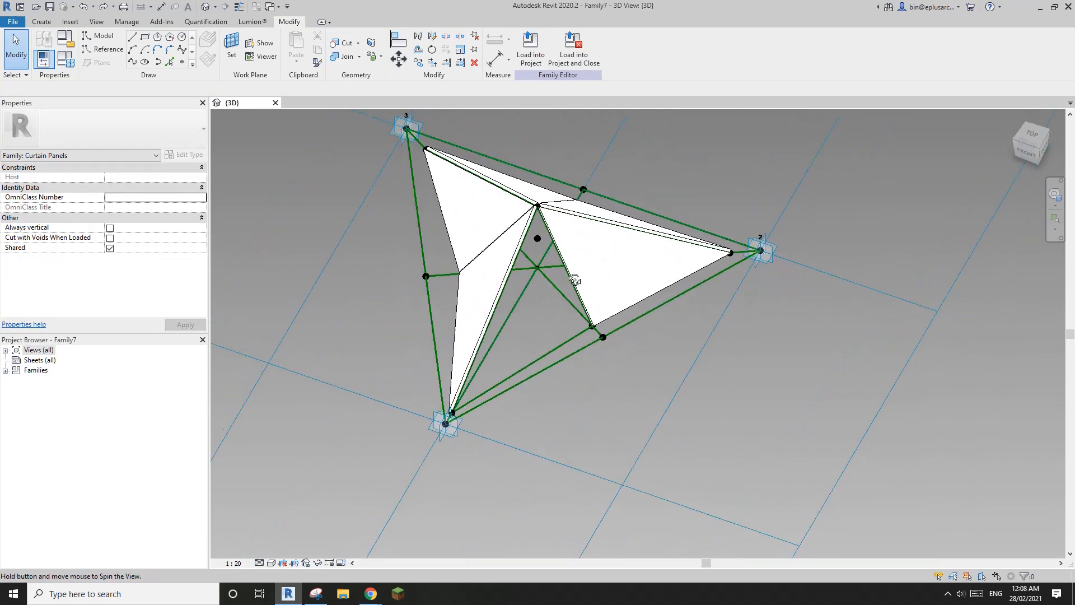
Step: Build another facet from two reference lines, with its Positive Offset associated with Thickness
scroll(565, 280, "up", 2)
left_click(552, 301)
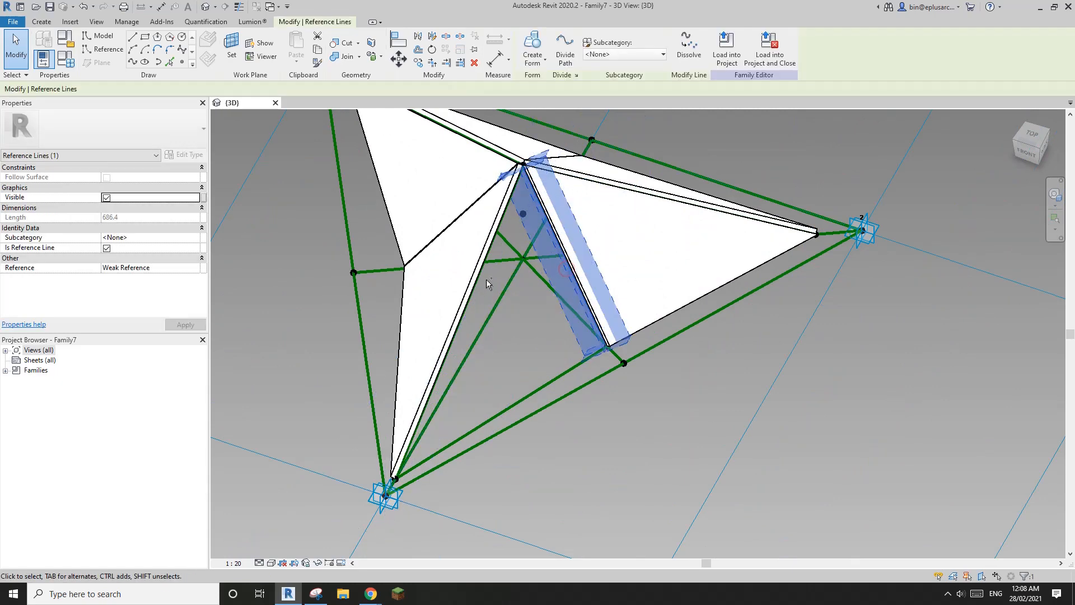
left_click(483, 277, "ctrl")
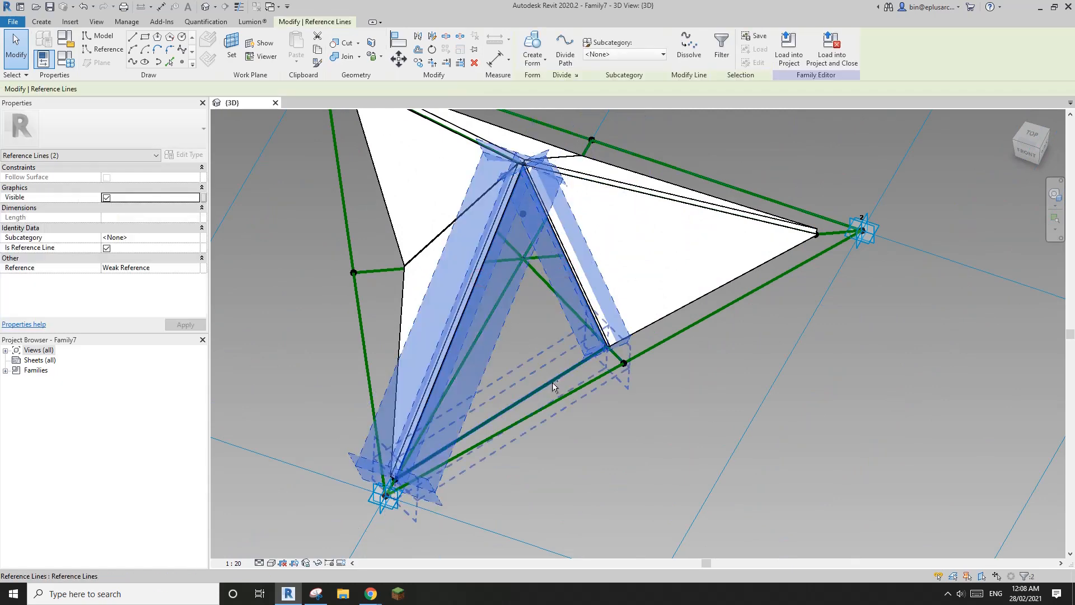
scroll(553, 387, "down", 4)
left_click(532, 45)
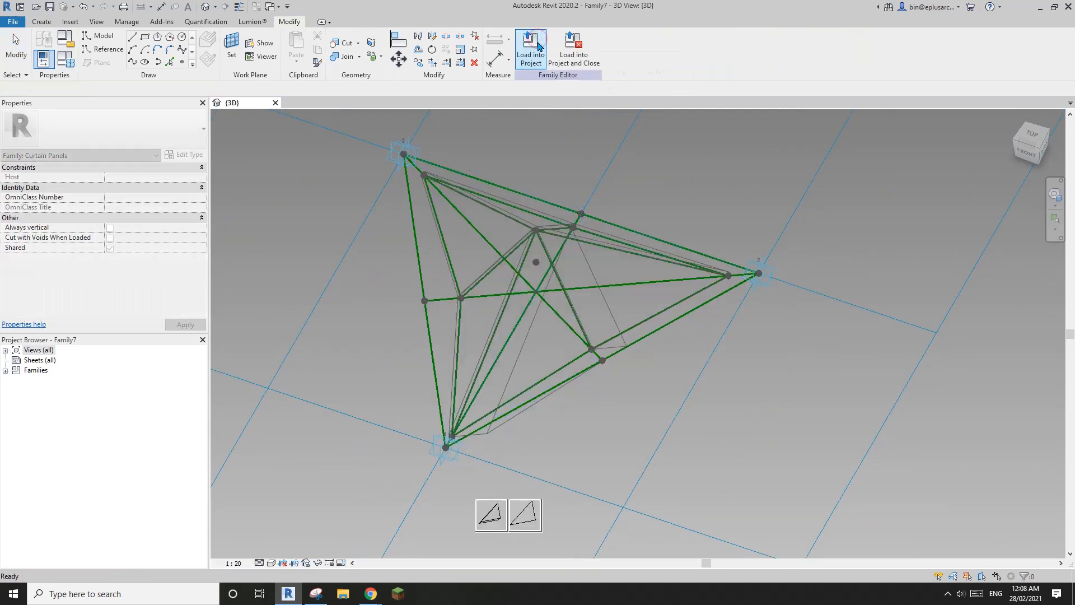
left_click(495, 516)
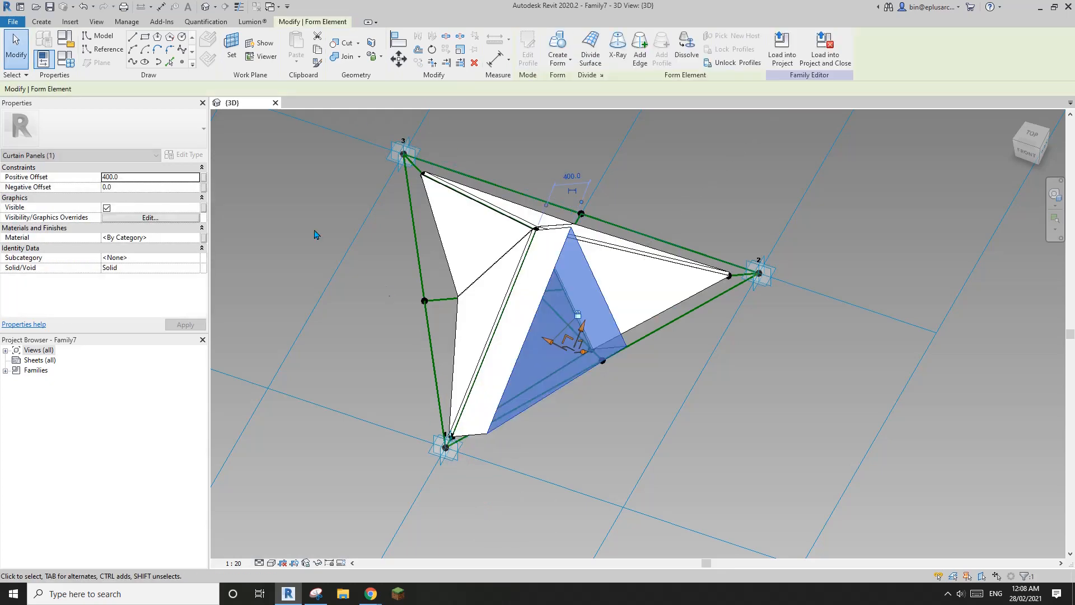
left_click(206, 180)
left_click(342, 236)
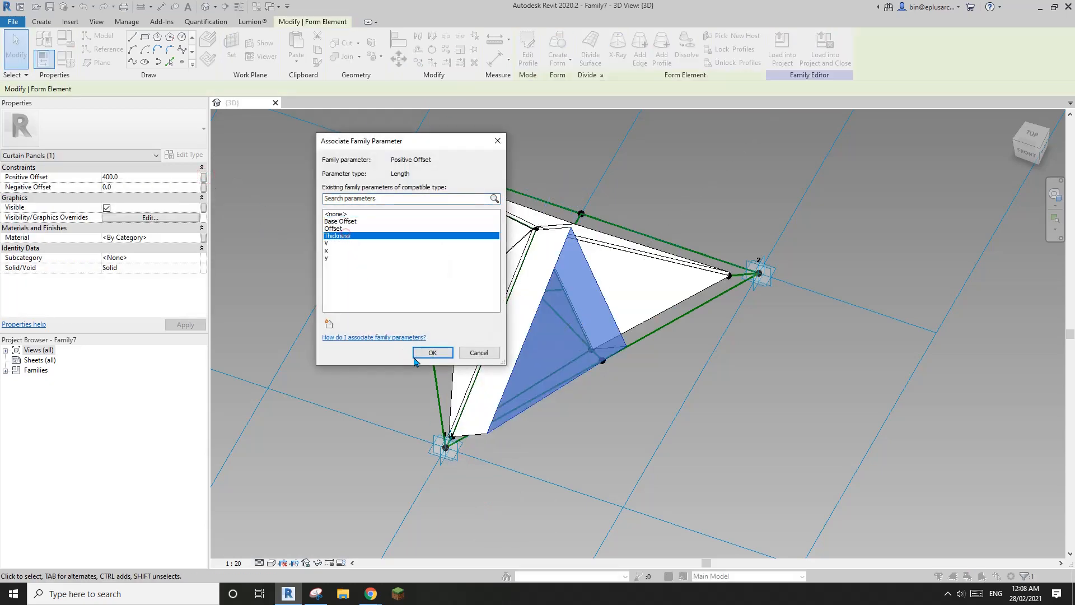
left_click(431, 351)
key("Escape")
middle_click_drag(596, 330, 497, 436, "shift")
scroll(579, 331, "up", 5)
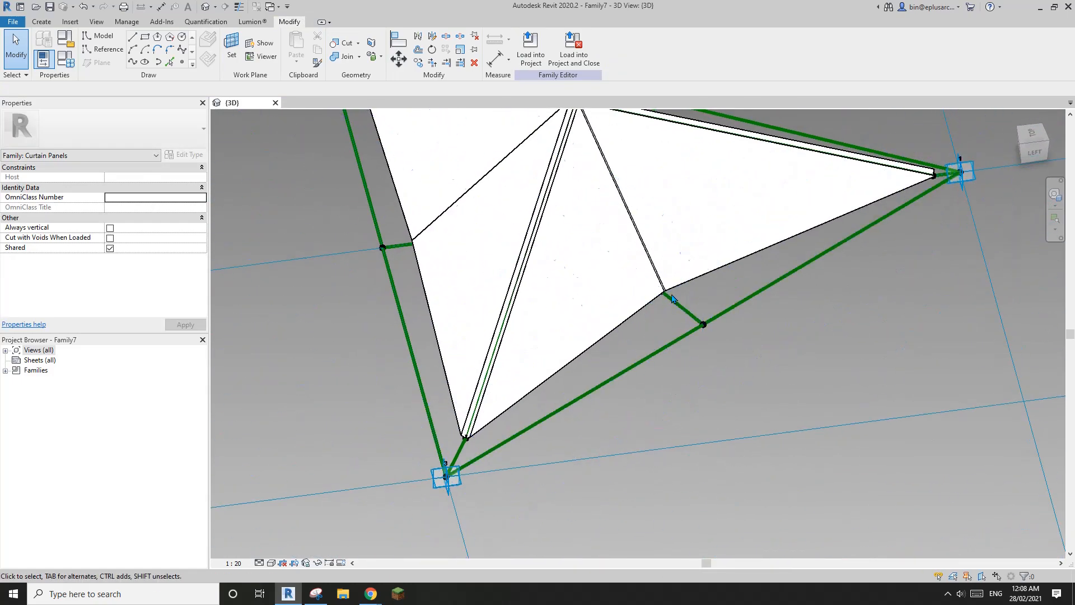
Step: Set the corner reference point to measure by Segment Length, driven by parameter x
middle_click_drag(667, 301, 654, 299, "shift")
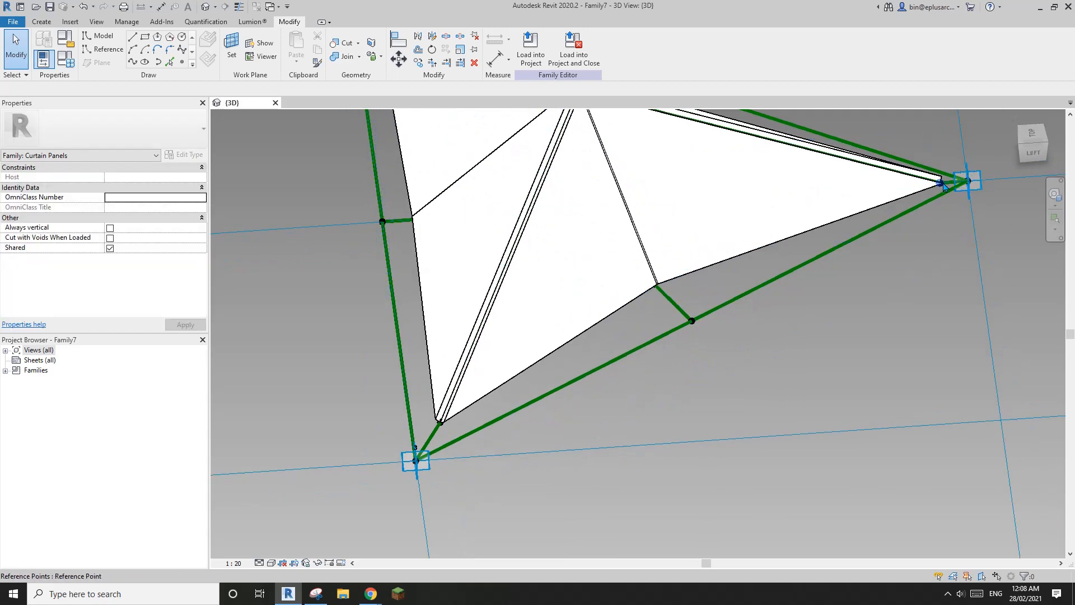
left_click(944, 186)
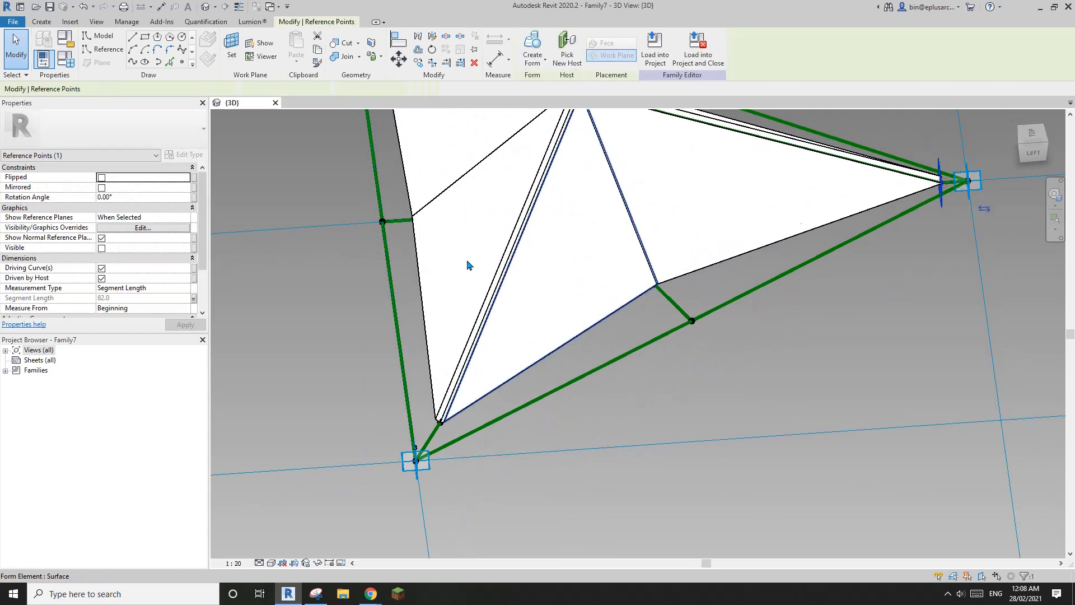
left_click(193, 299)
left_click(431, 352)
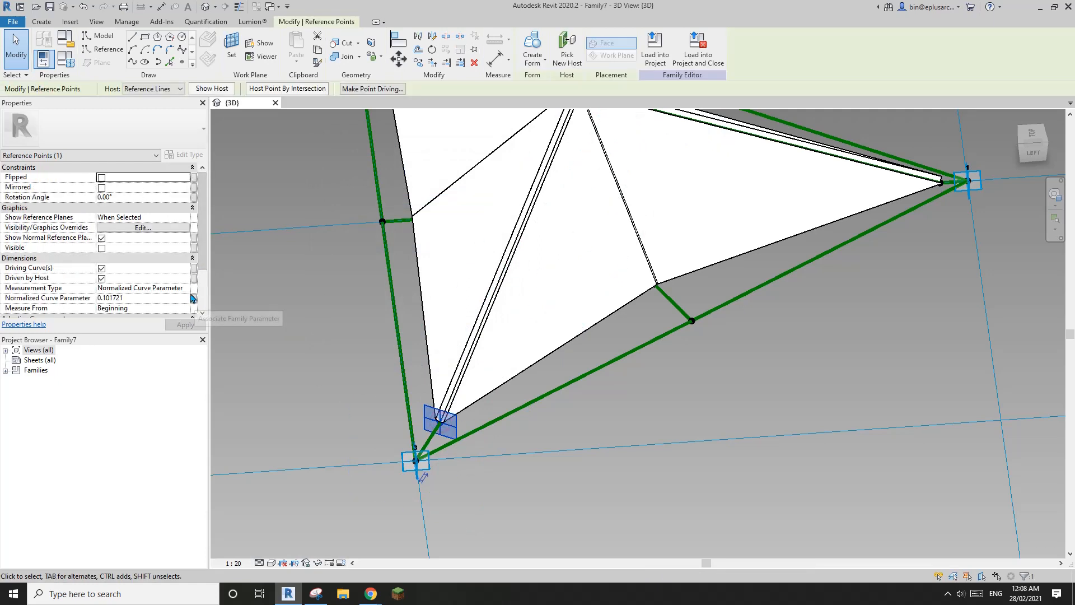
left_click(189, 289)
left_click(130, 315)
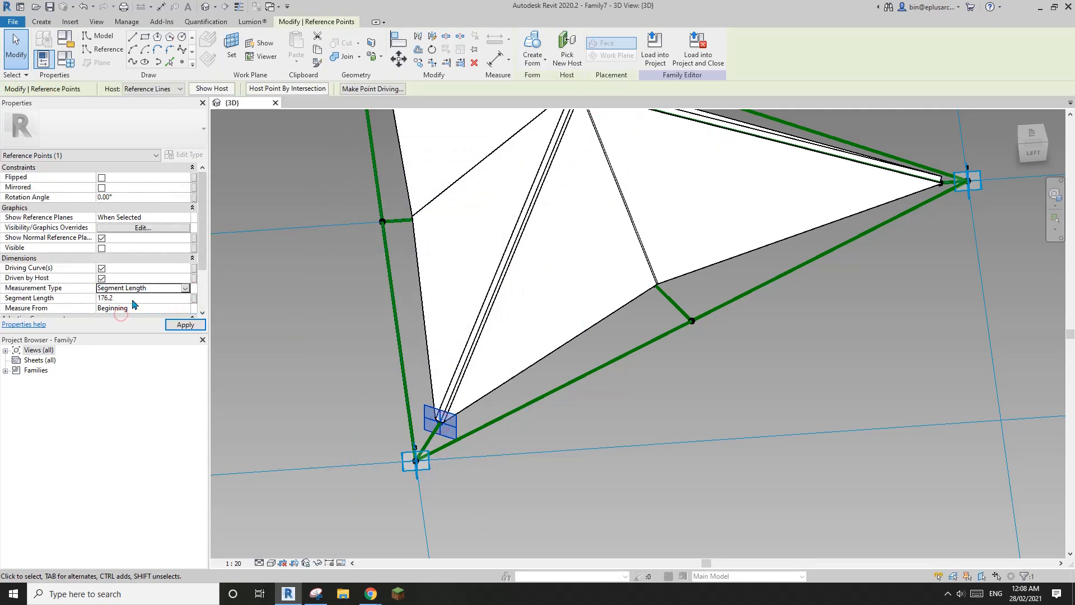
left_click(194, 298)
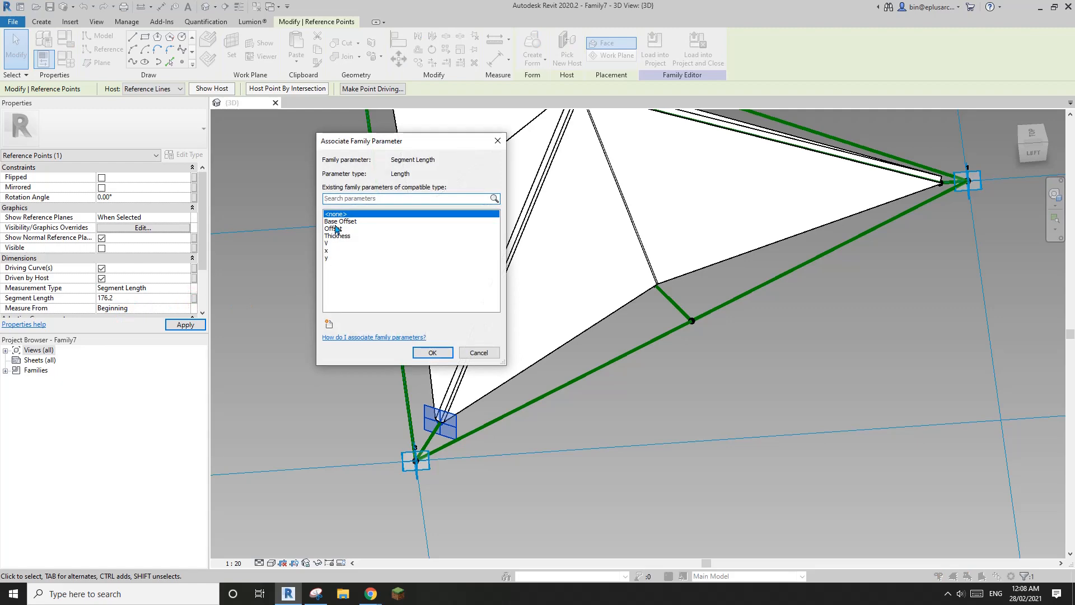
left_click(336, 250)
left_click(433, 353)
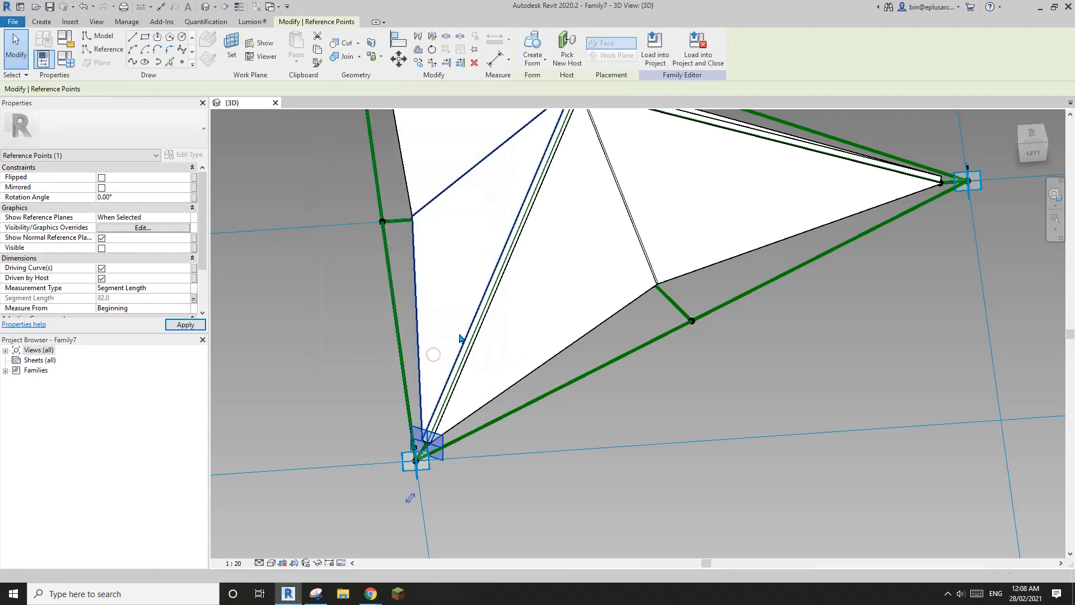
key("Escape")
Step: Make the bottom-middle point measure Segment Length from the End, driven by y
middle_click_drag(422, 327, 449, 386, "shift")
scroll(542, 445, "up", 5)
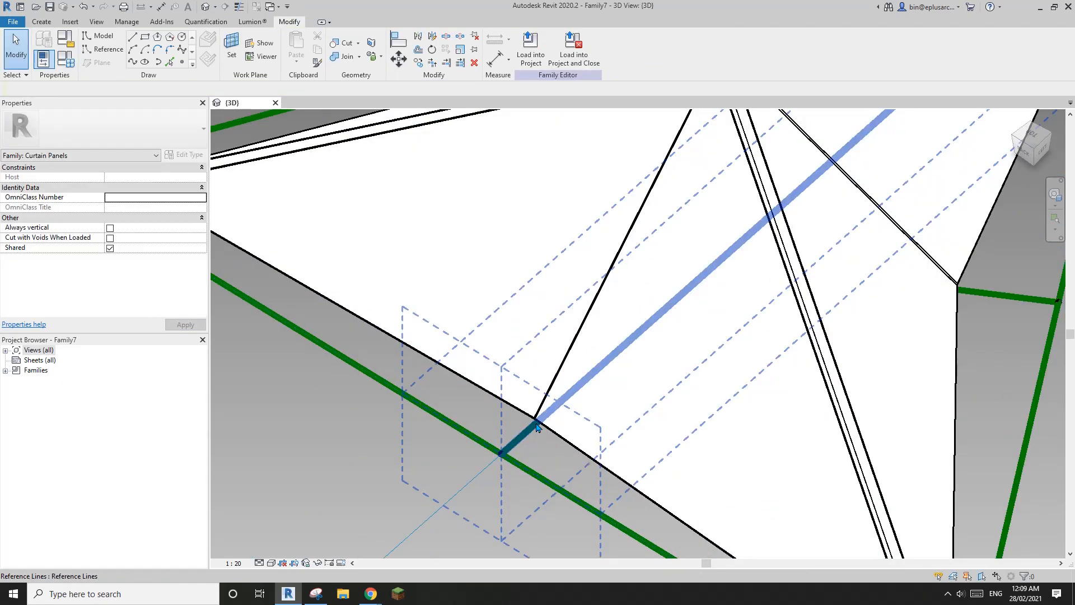
scroll(542, 445, "down", 5)
middle_click_drag(542, 446, 590, 325, "shift")
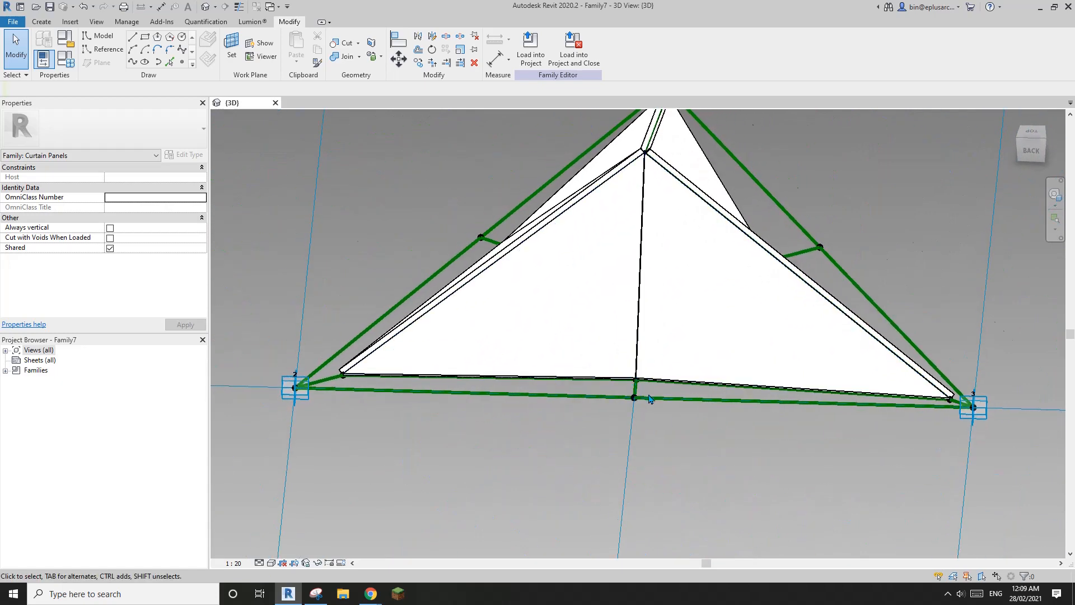
scroll(636, 380, "up", 2)
left_click(636, 378)
scroll(633, 378, "down", 2)
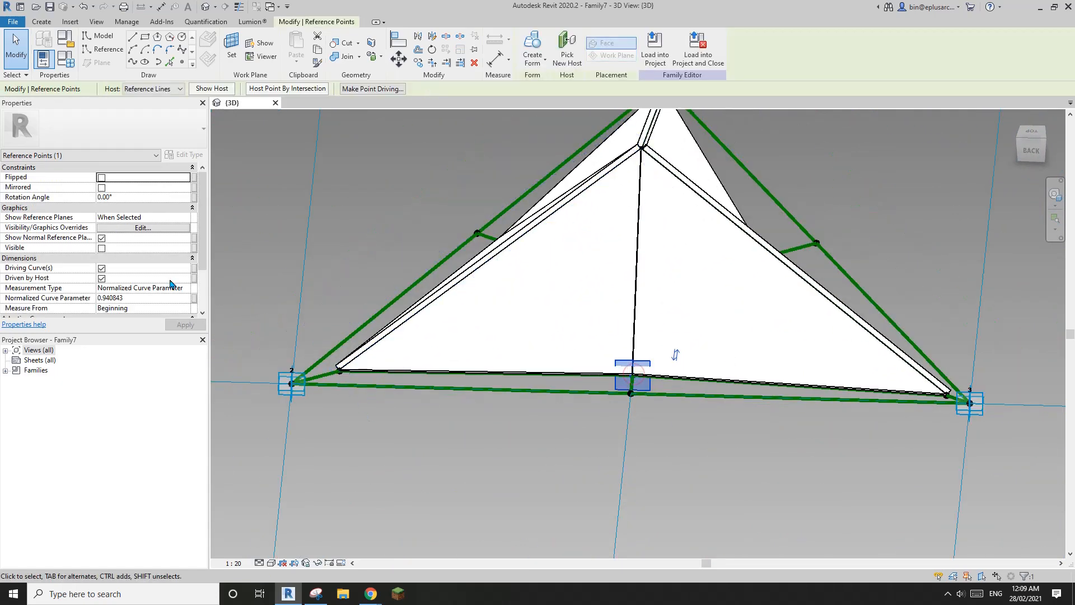
left_click(187, 290)
left_click(136, 315)
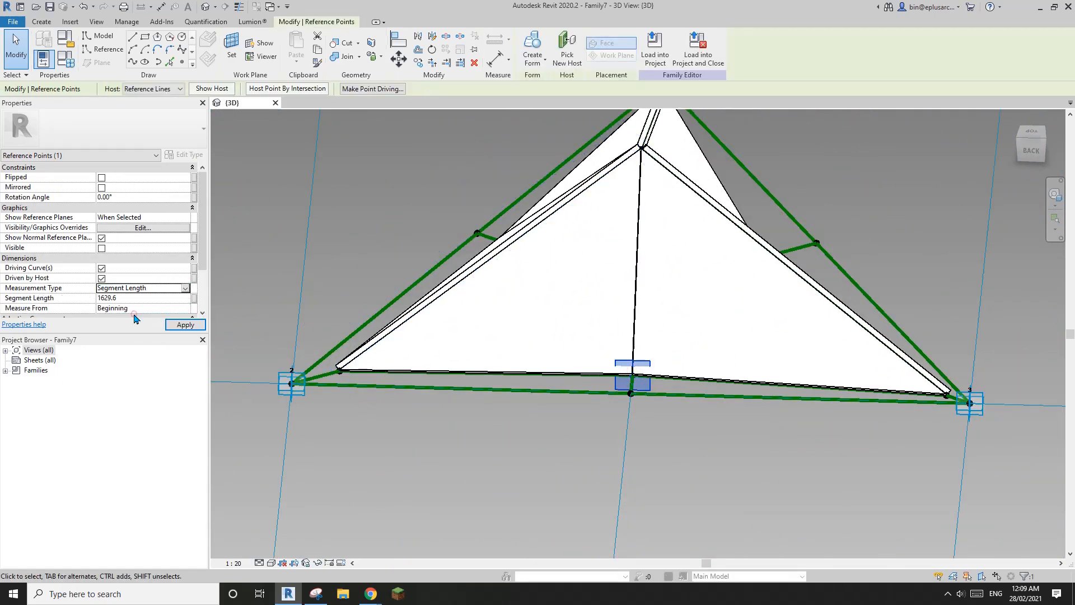
left_click(184, 308)
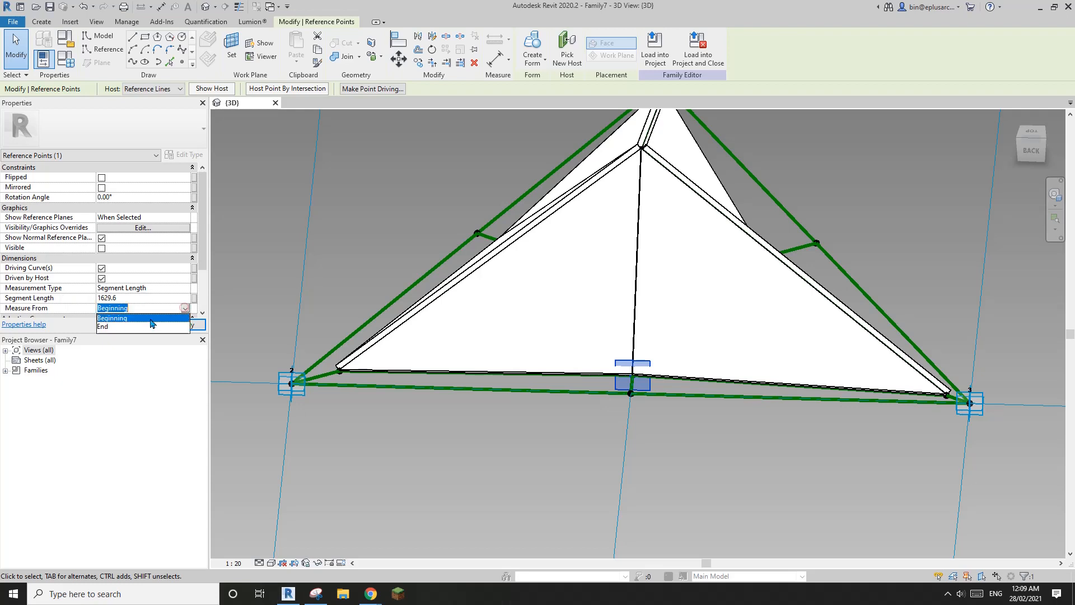
left_click(118, 329)
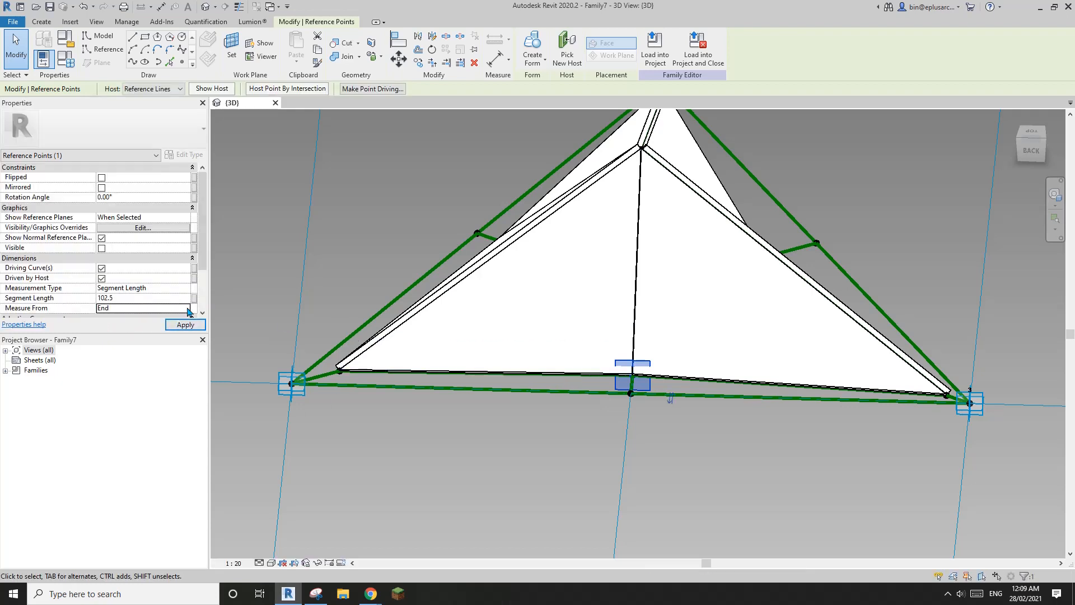
left_click(194, 298)
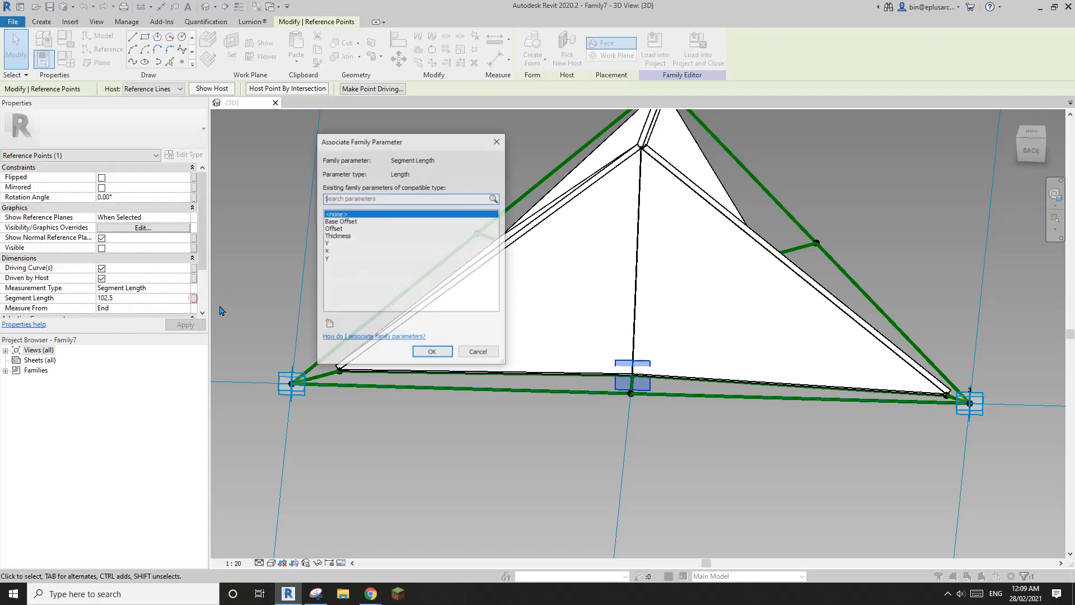
left_click(330, 258)
left_click(432, 352)
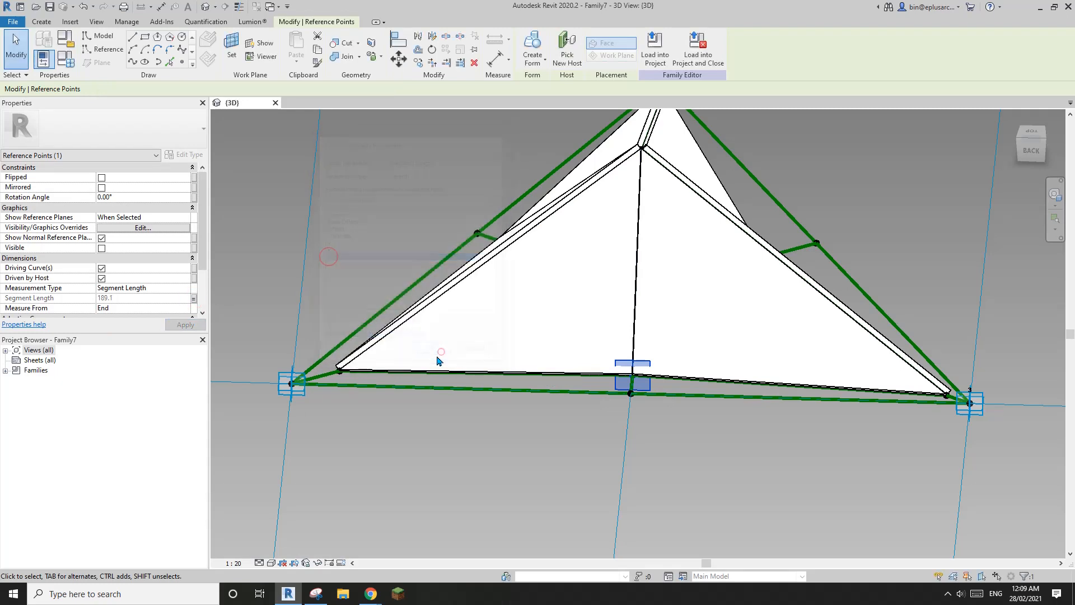
Step: Set the left-corner hosted point to Segment Length from the End, associated with x
left_click(341, 372)
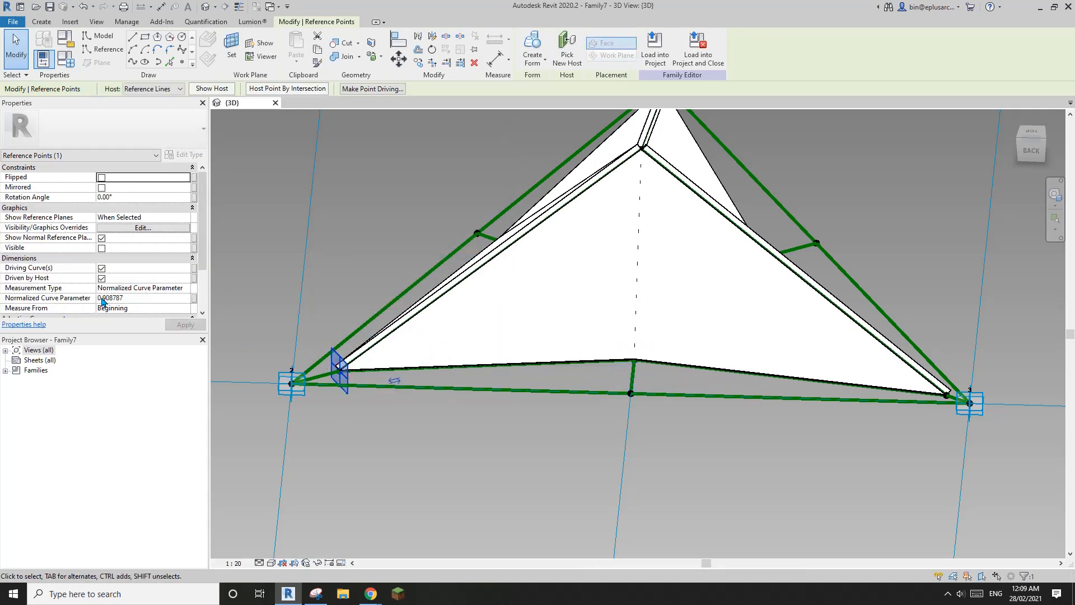
left_click(173, 288)
left_click(186, 289)
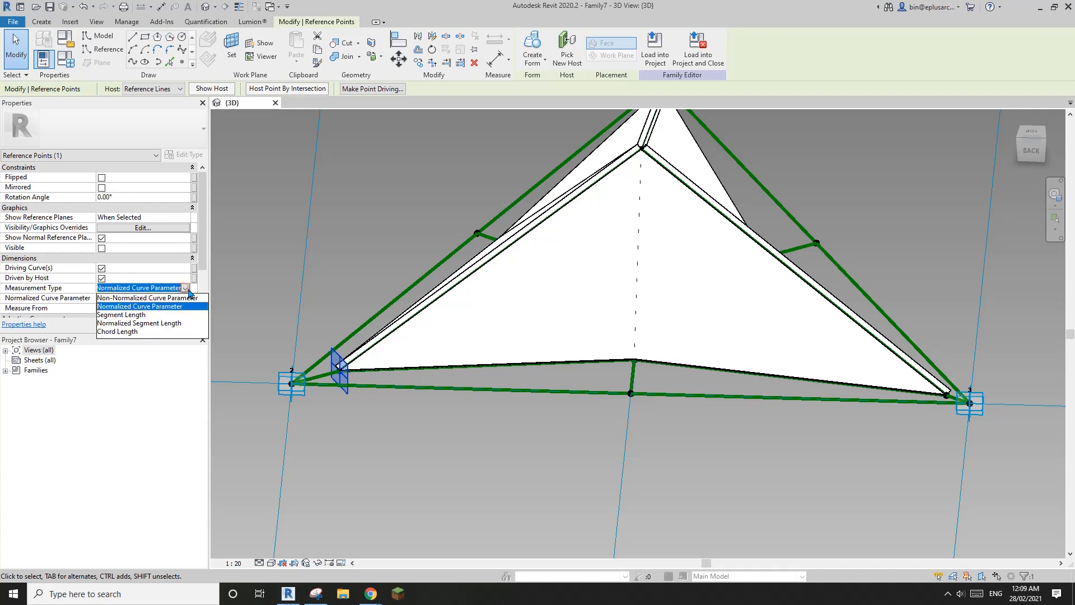
left_click(143, 316)
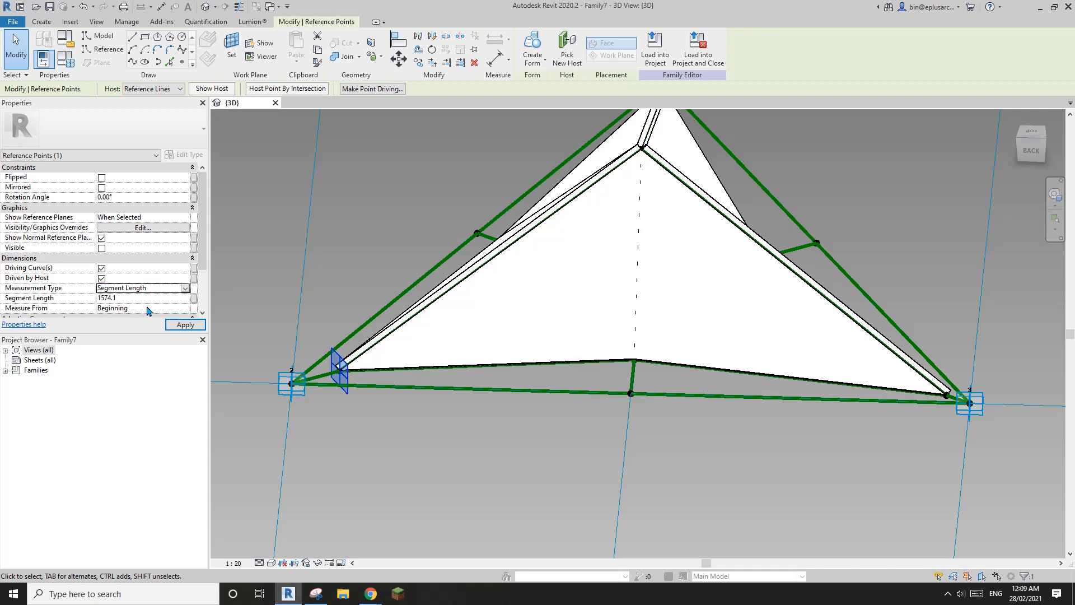
left_click(186, 308)
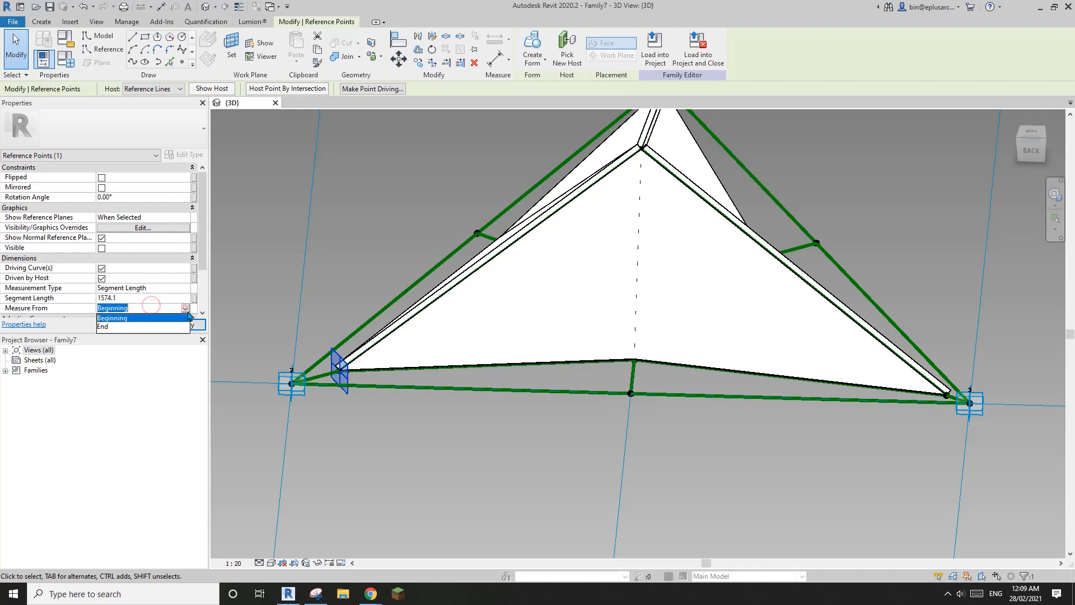
left_click(106, 327)
left_click(193, 298)
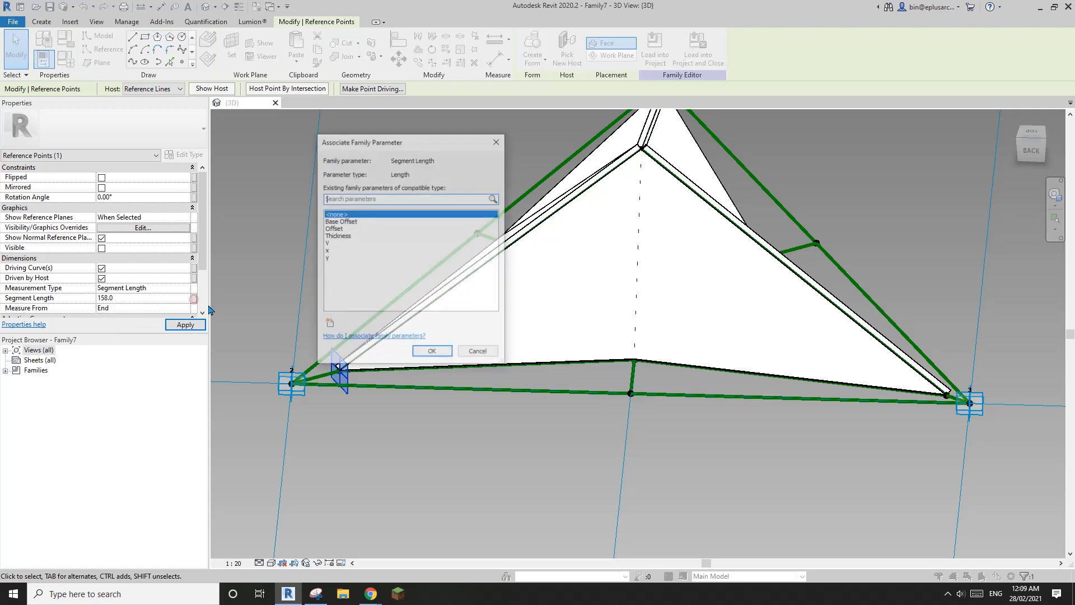
left_click(333, 251)
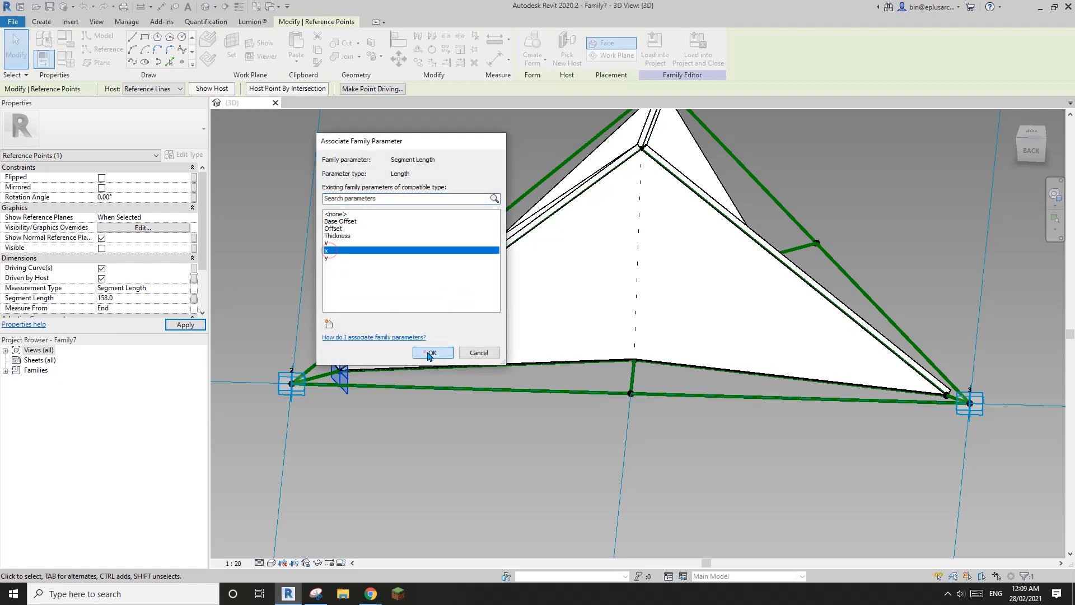
left_click(429, 355)
Step: Set the other hosted point to measure Segment Length from the End, linked to y
middle_click_drag(461, 319, 608, 364, "shift")
scroll(542, 336, "up", 4)
left_click(452, 418)
scroll(443, 406, "down", 1)
left_click(185, 309)
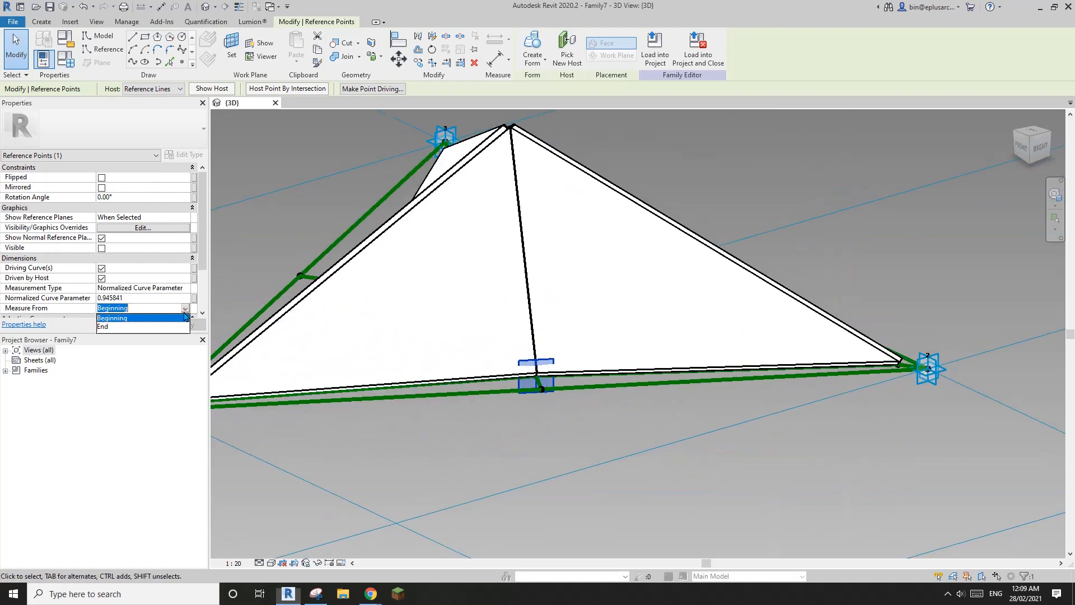
left_click(124, 327)
left_click(186, 292)
left_click(124, 319)
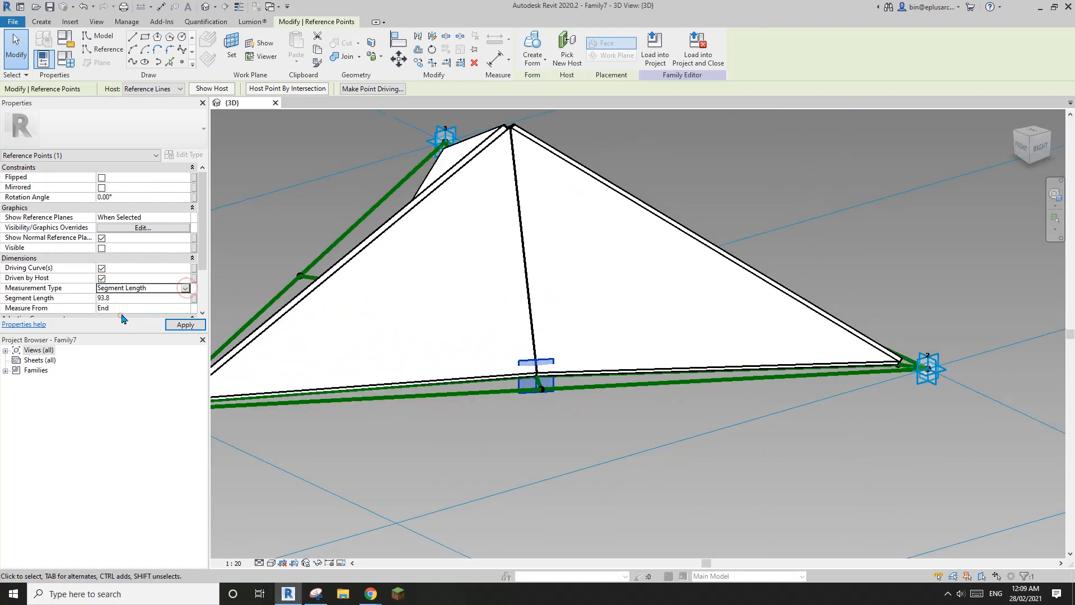
left_click(194, 301)
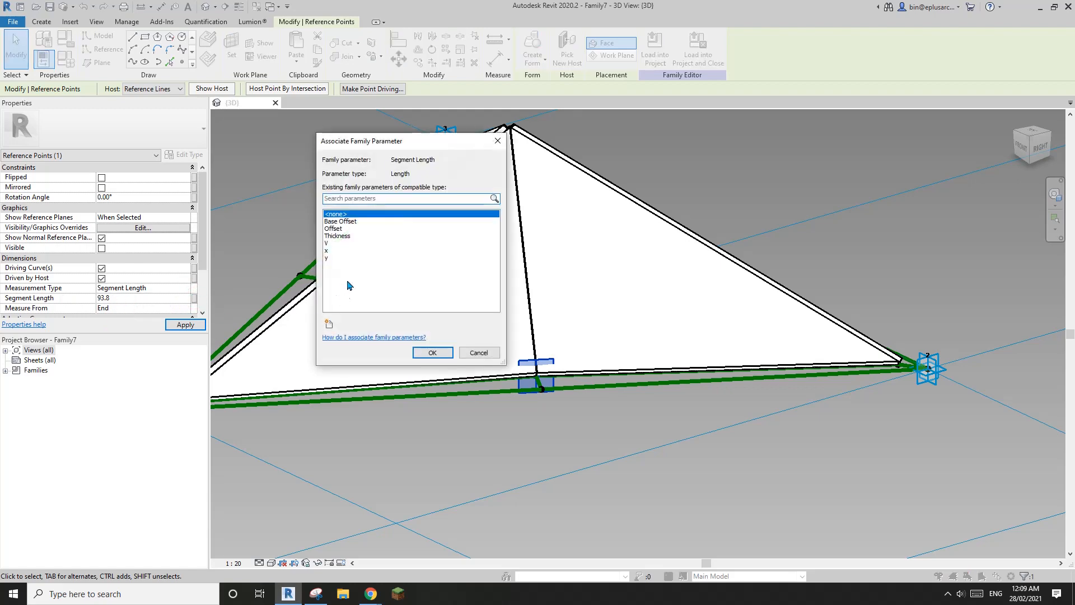
left_click(328, 259)
left_click(433, 355)
middle_click_drag(433, 355, 570, 230, "shift")
key("Escape")
left_click(567, 246)
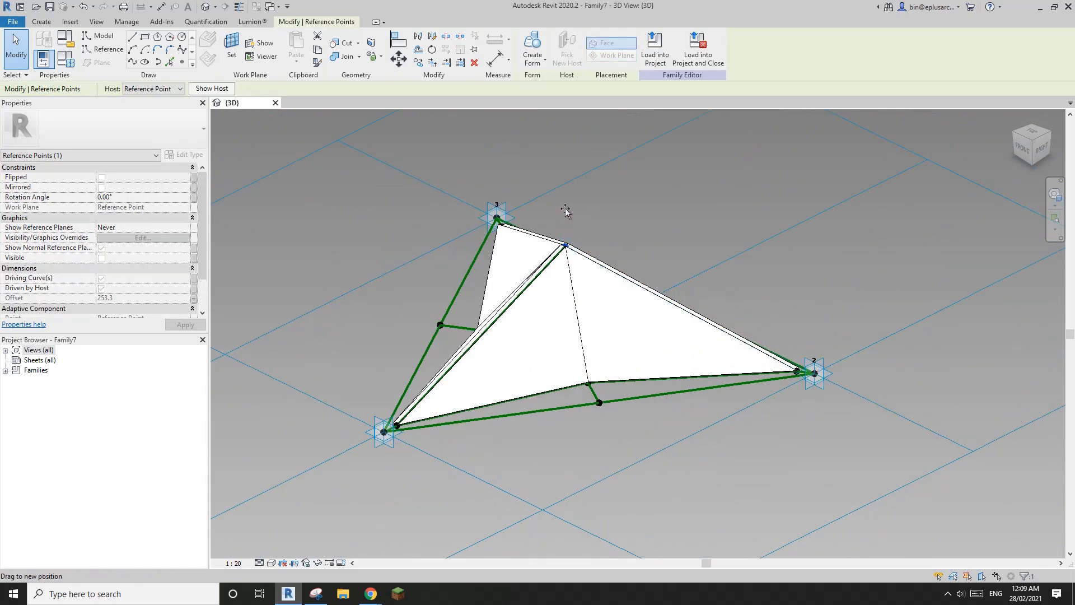
Step: Raise the apex point and check the resulting family parameter values
left_click_drag(565, 208, 567, 232)
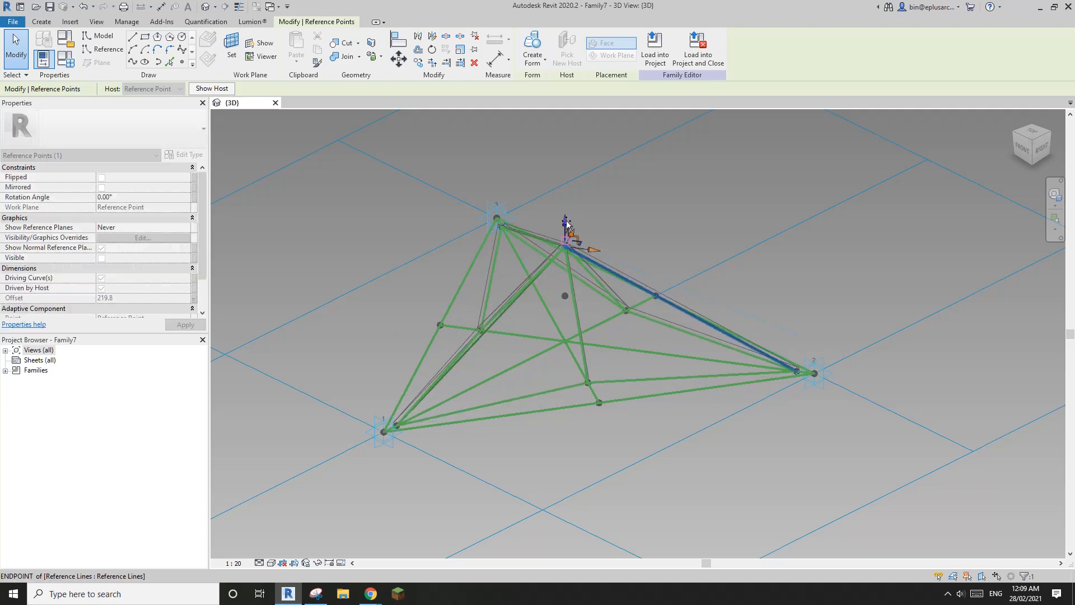
key("Escape")
middle_click_drag(571, 240, 565, 309, "shift")
left_click(70, 61)
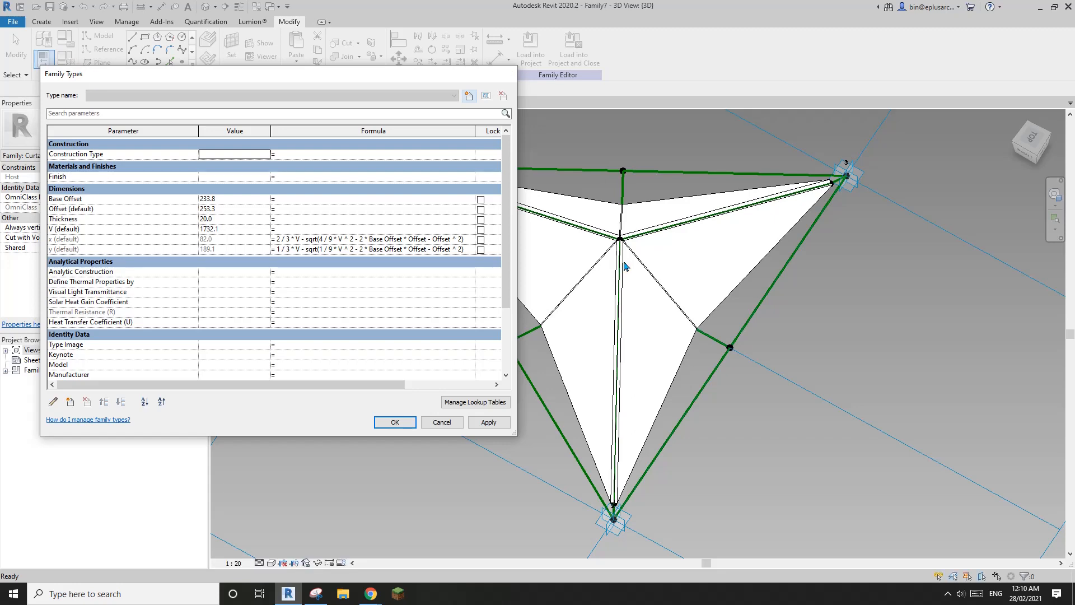
key("Escape")
Step: Pull the apex point higher again, then undo that move
middle_click_drag(626, 266, 552, 282, "shift")
left_click(575, 232)
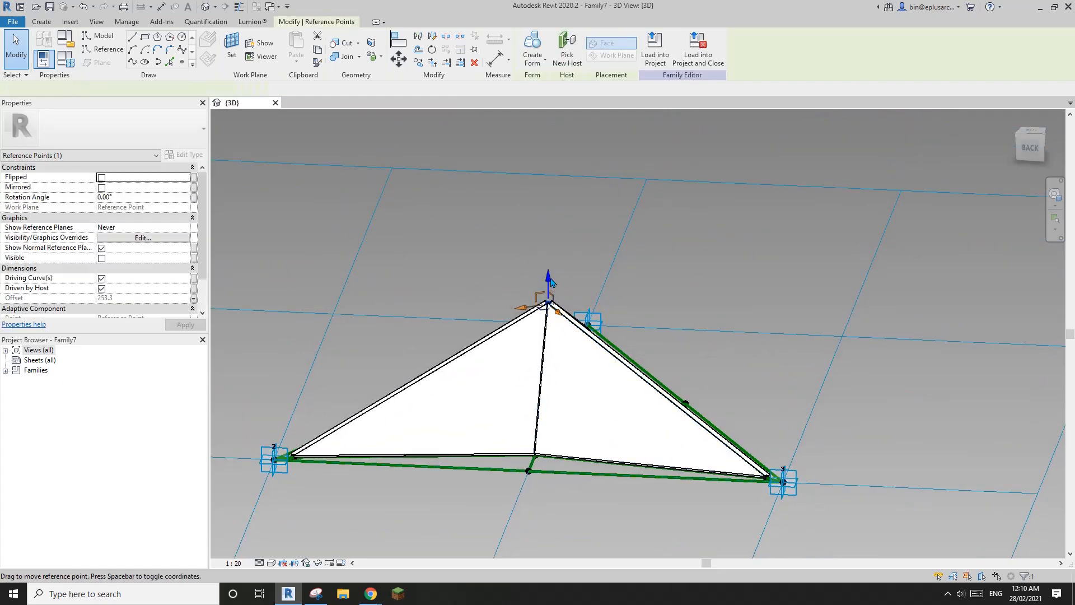
left_click_drag(552, 282, 554, 230)
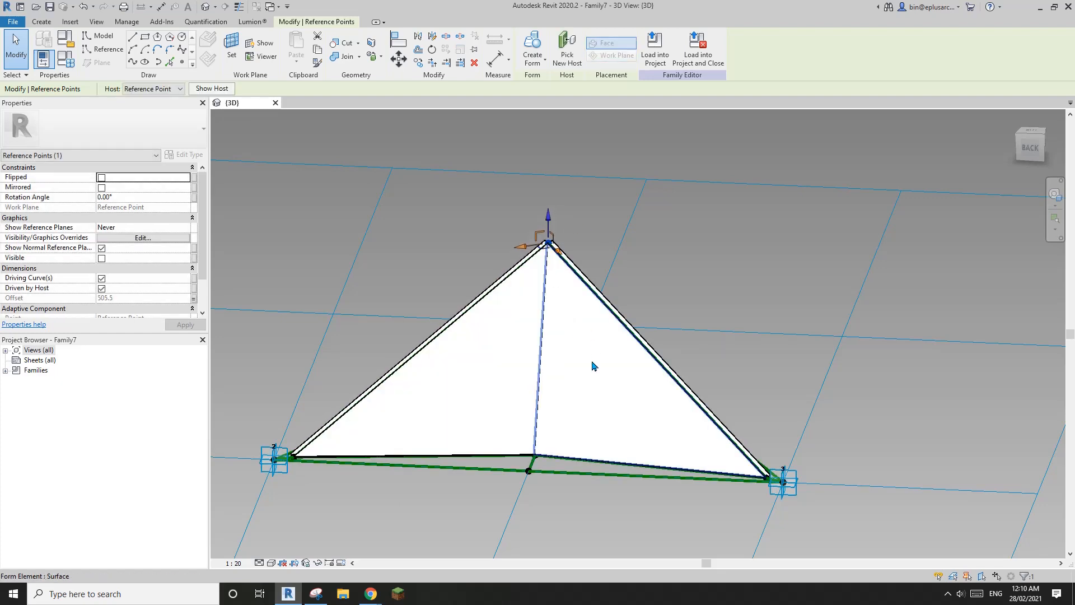
key("Escape")
middle_click_drag(587, 356, 563, 351, "shift")
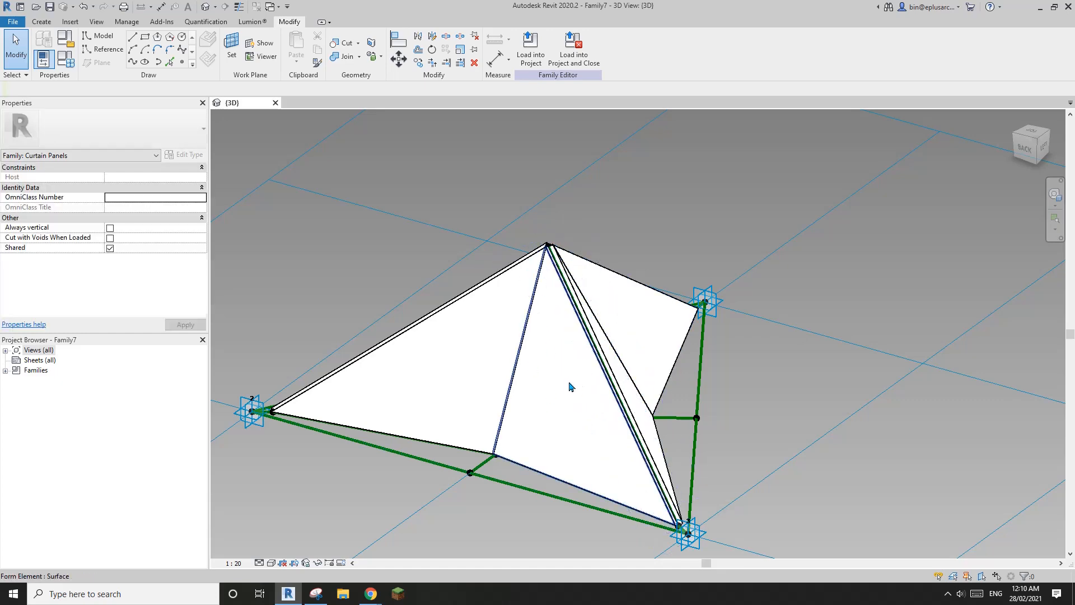
key("ctrl+z")
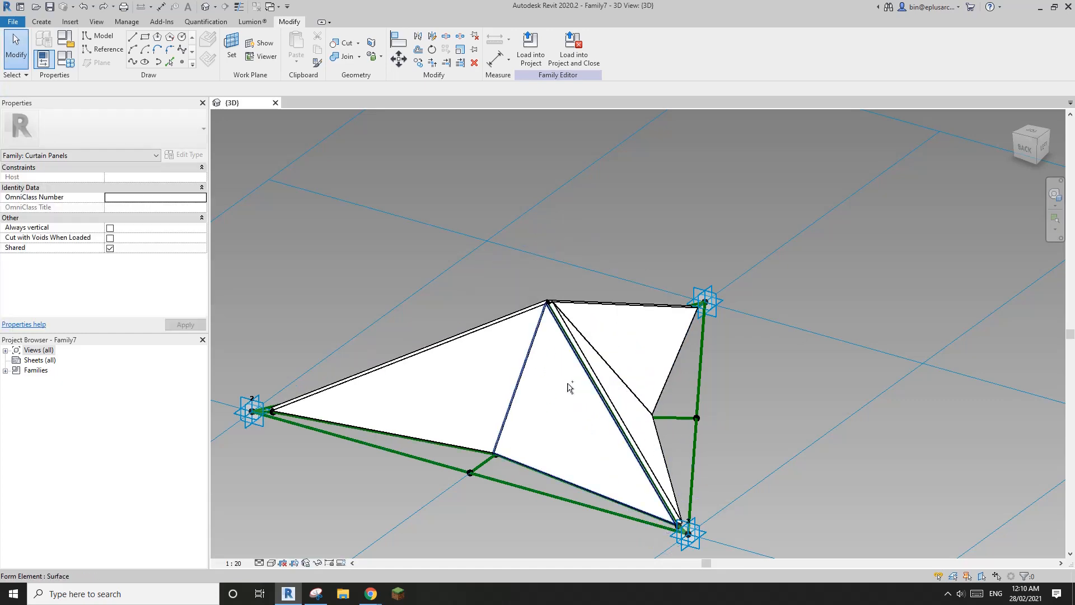
Step: Raise the apex to offset 300.4 and review Family Types showing x 104.7, y 257.1
middle_click_drag(569, 386, 546, 299, "shift")
left_click(549, 311)
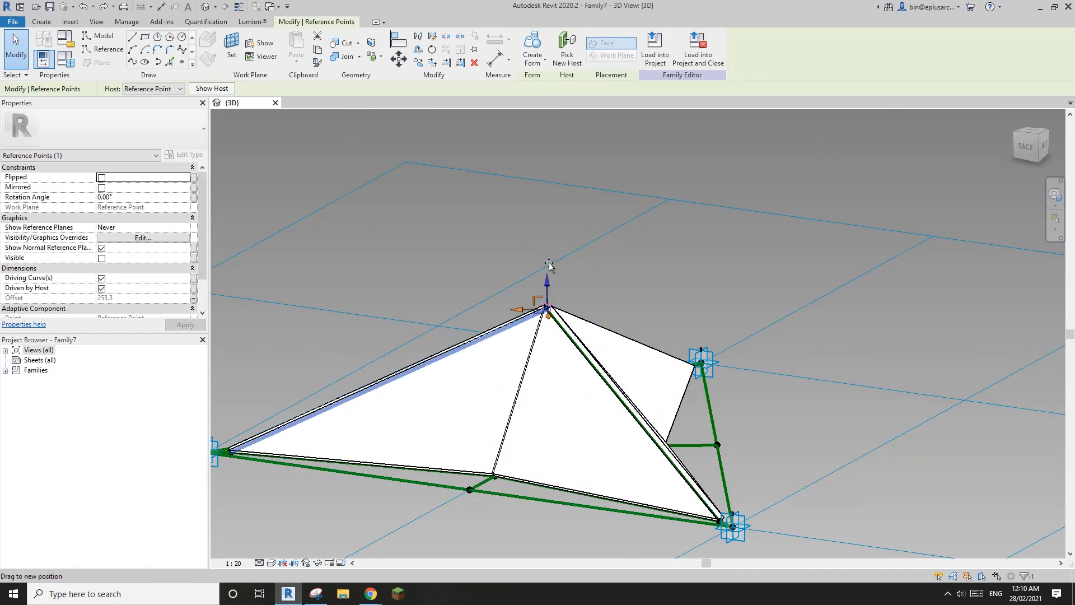
left_click_drag(549, 257, 552, 275)
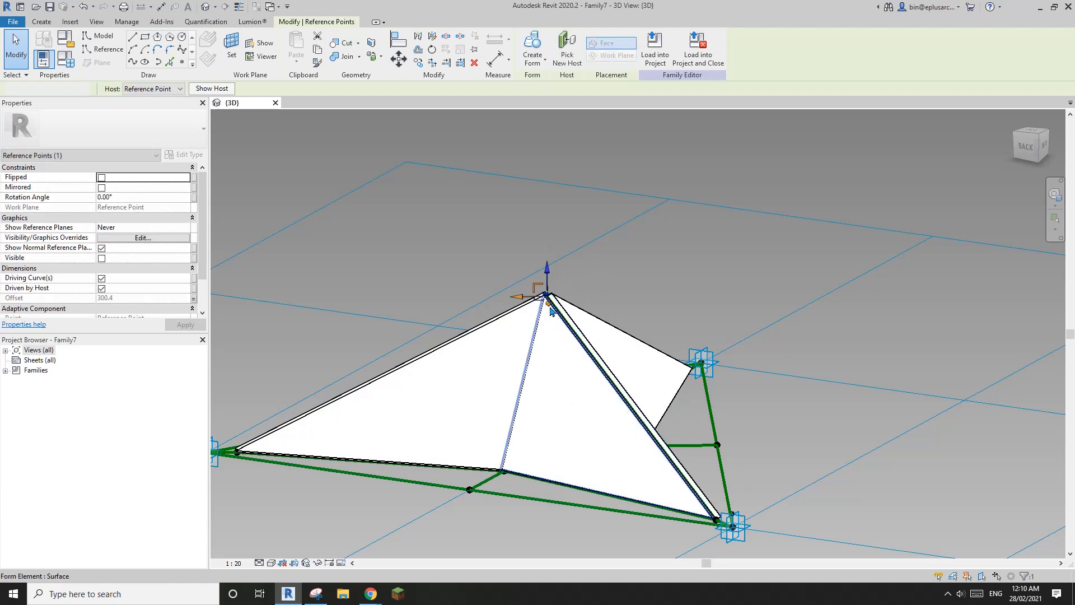
key("Escape")
middle_click_drag(546, 319, 292, 214, "shift")
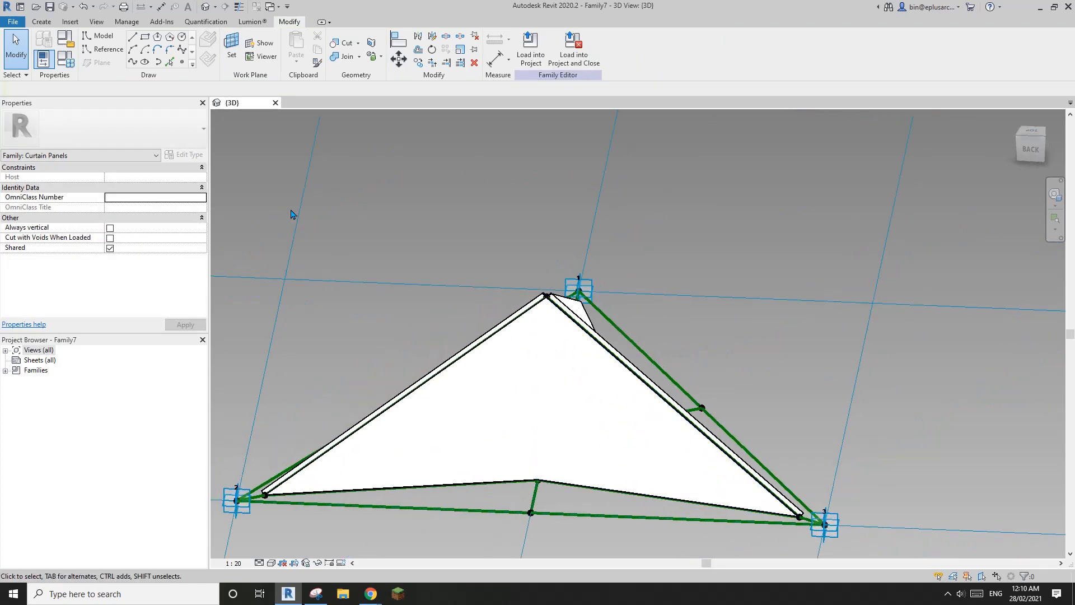
left_click(68, 64)
key("Escape")
scroll(394, 252, "down", 2)
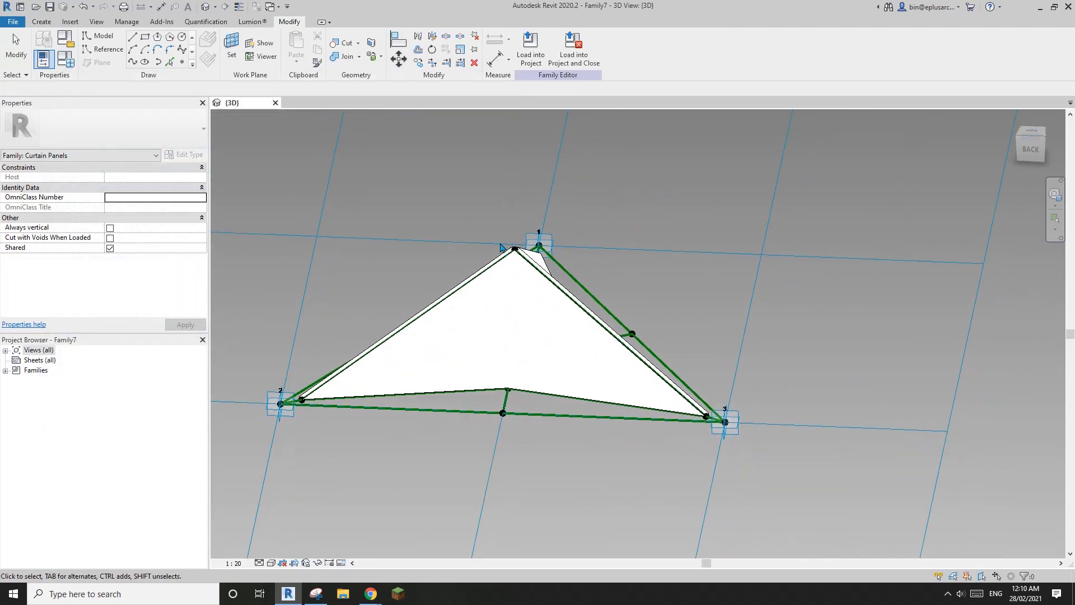
middle_click_drag(336, 258, 305, 297, "shift")
left_click(66, 60)
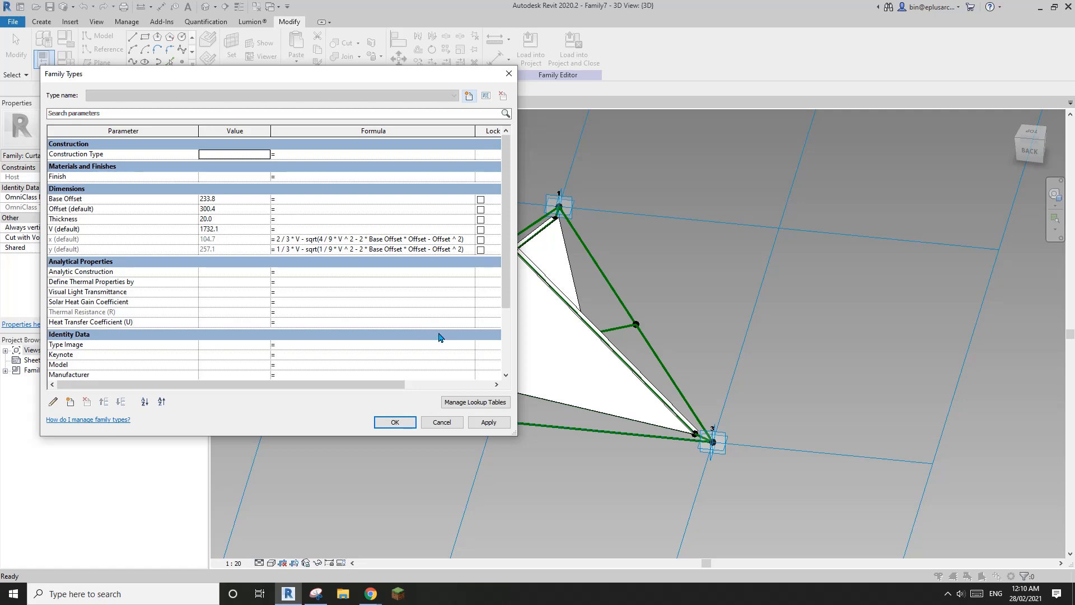
Step: Accept Family Types and temporarily hide the panel's right face to expose the reference lines
left_click(395, 422)
middle_click_drag(629, 353, 563, 355, "shift")
scroll(588, 346, "up", 3)
left_click(573, 339)
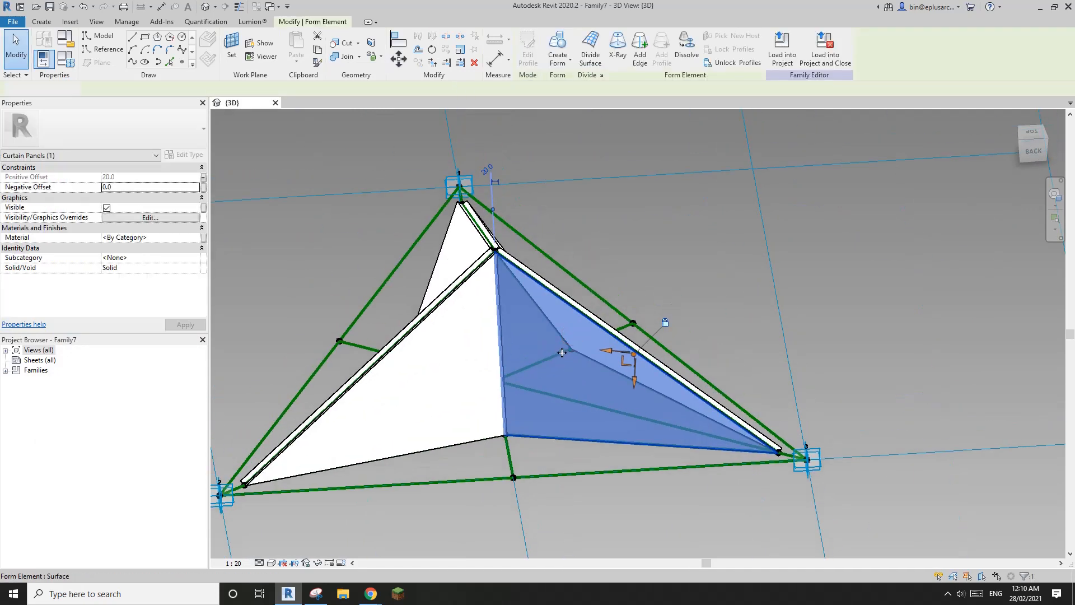
key("Escape")
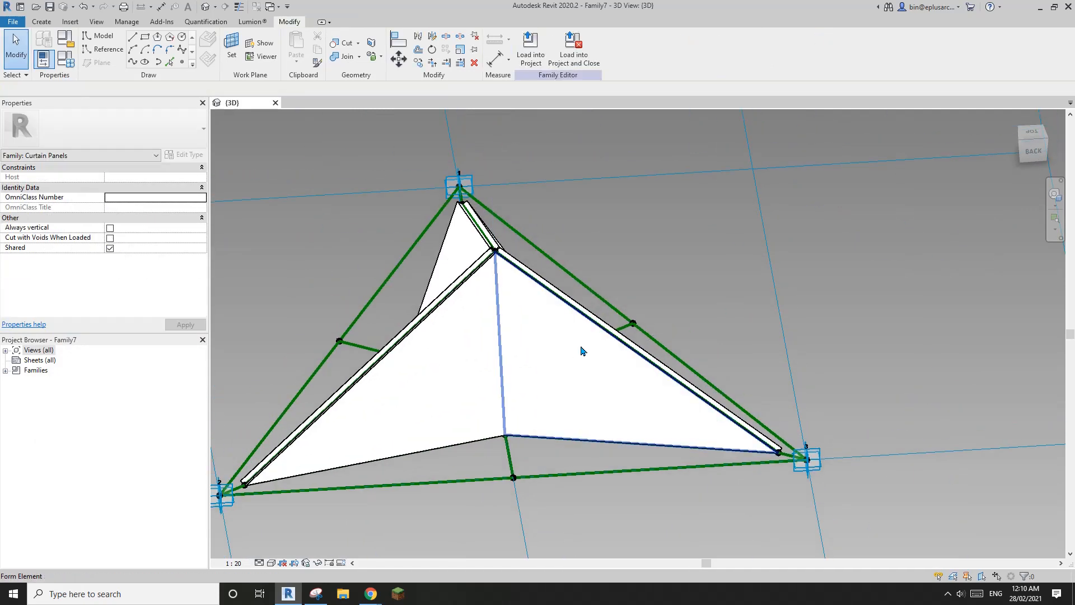
left_click(583, 359)
middle_click_drag(583, 359, 587, 388, "shift")
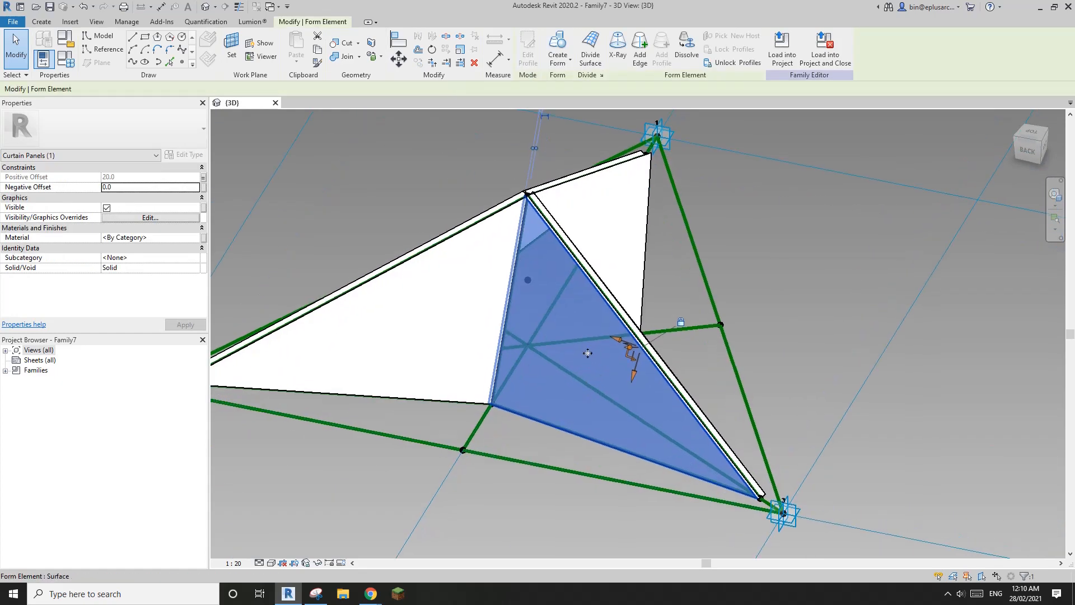
key("h")
key("h")
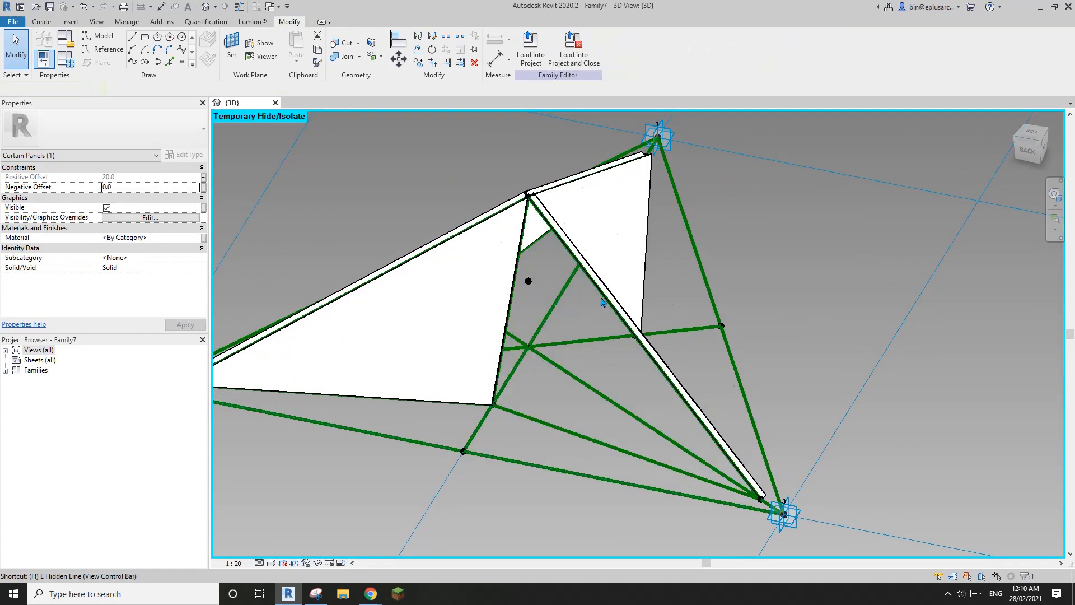
middle_click_drag(588, 348, 501, 376, "shift")
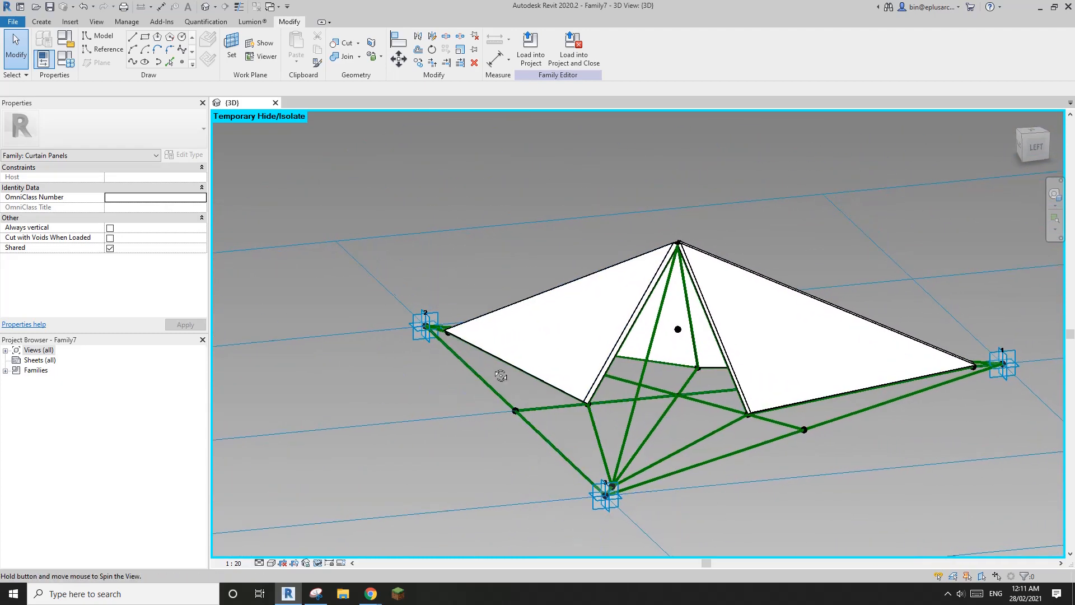
left_click(316, 595)
Step: Capture the panel view as a snip and set the pen colour to Fuchsia
left_click(560, 41)
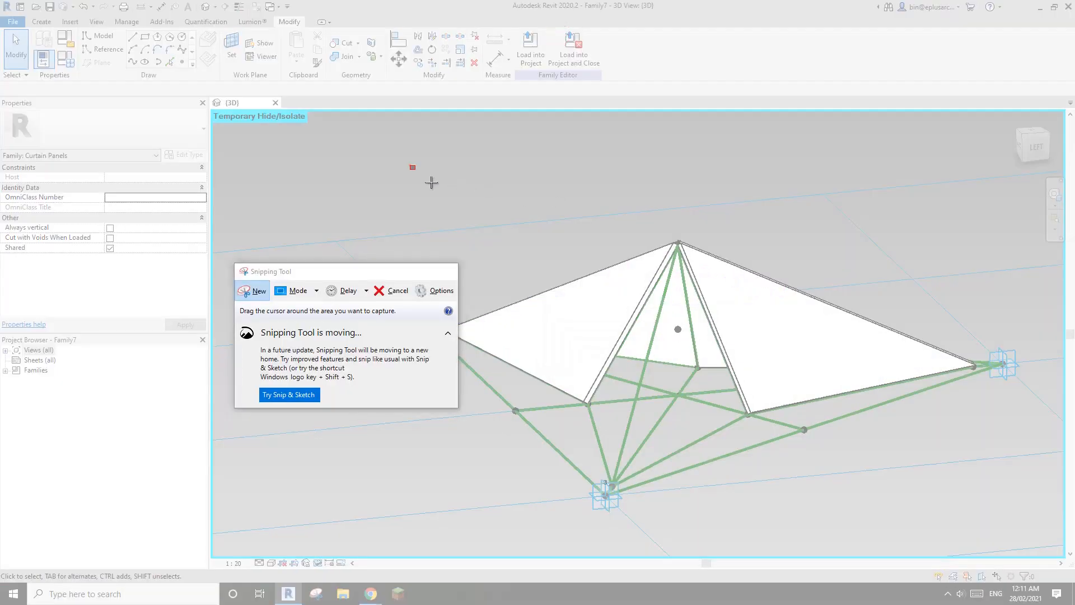
left_click_drag(410, 165, 791, 511)
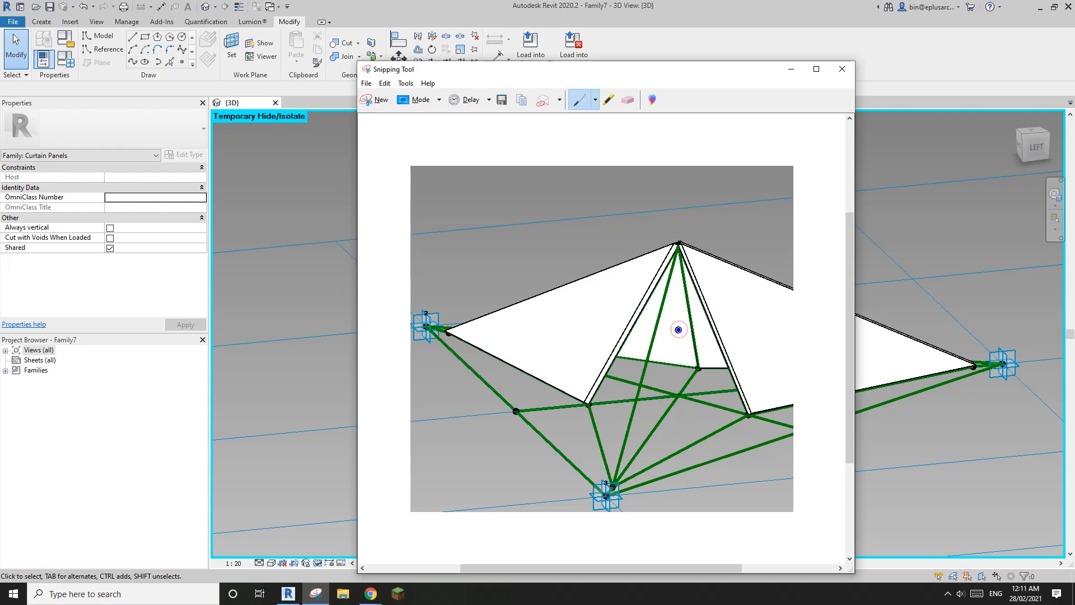
left_click(595, 101)
left_click(598, 167)
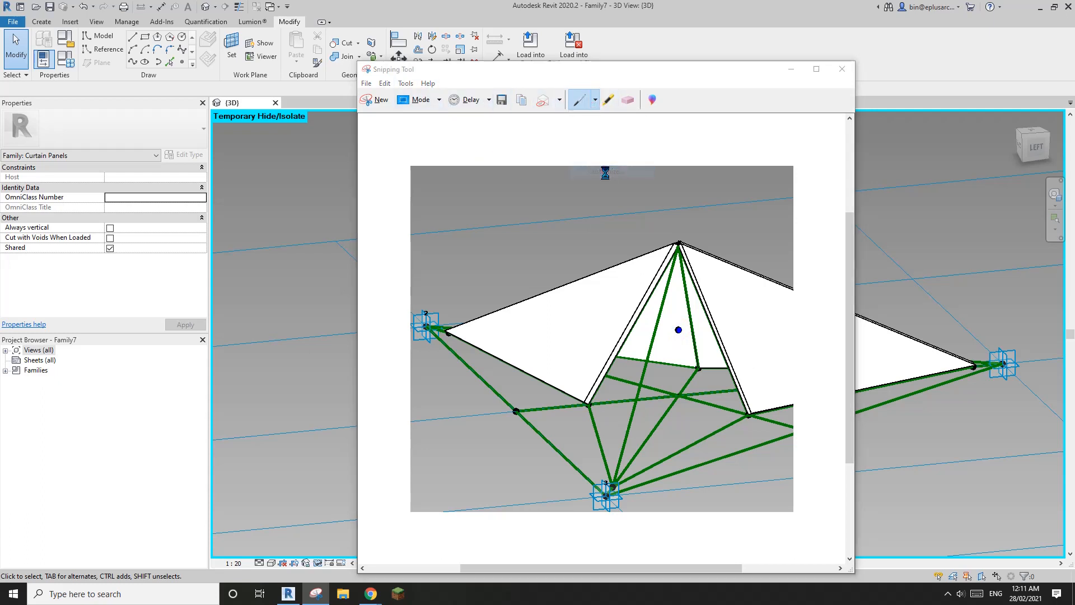
left_click(476, 125)
left_click(455, 255)
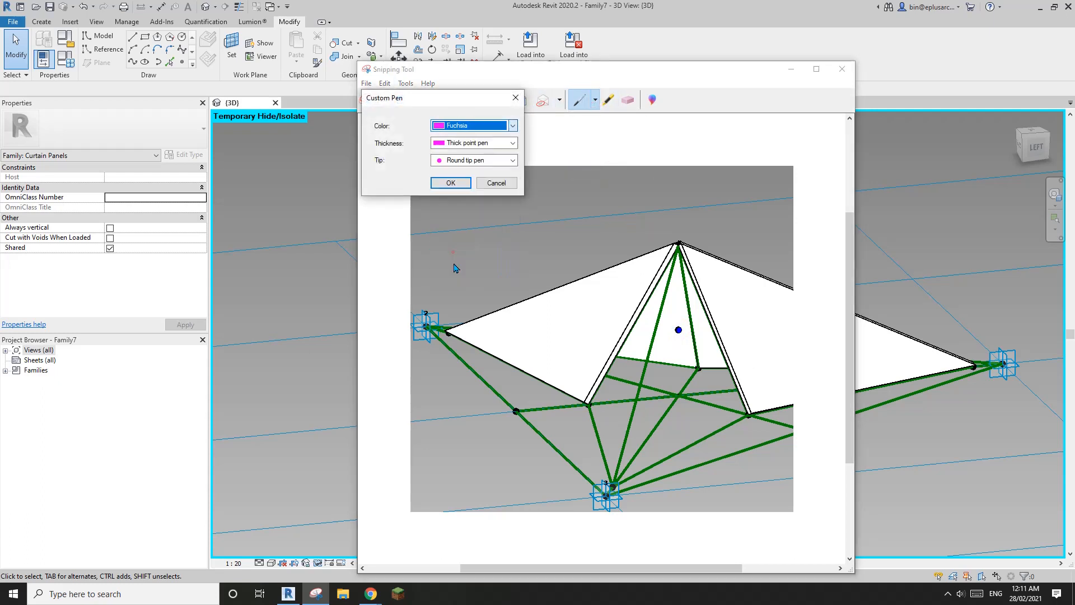
left_click(458, 189)
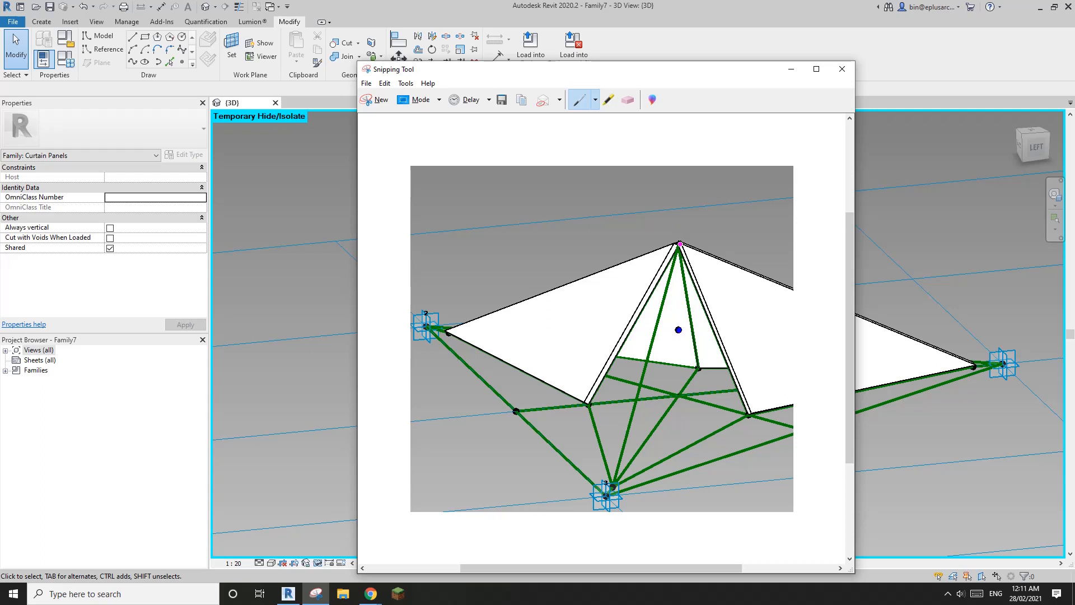
Step: Draw the vertical apex line labelled OF and the left slope line with arrows
mouse_move(678, 330)
left_mouse_down()
mouse_move(678, 394)
mouse_move(692, 356)
mouse_move(694, 371)
mouse_move(718, 364)
mouse_move(678, 320)
mouse_move(681, 224)
left_mouse_up()
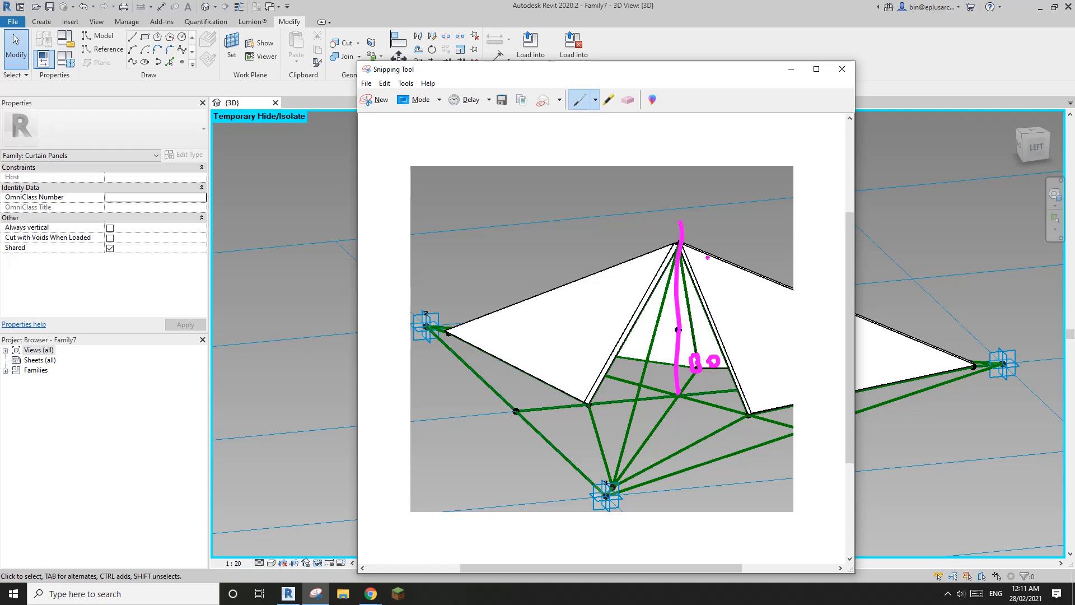
mouse_move(707, 271)
left_mouse_down()
mouse_move(701, 280)
mouse_move(706, 271)
left_mouse_up()
mouse_move(710, 263)
left_mouse_down()
mouse_move(738, 263)
mouse_move(718, 289)
left_mouse_up()
left_click_drag(719, 276, 737, 273)
left_click_drag(678, 330, 516, 411)
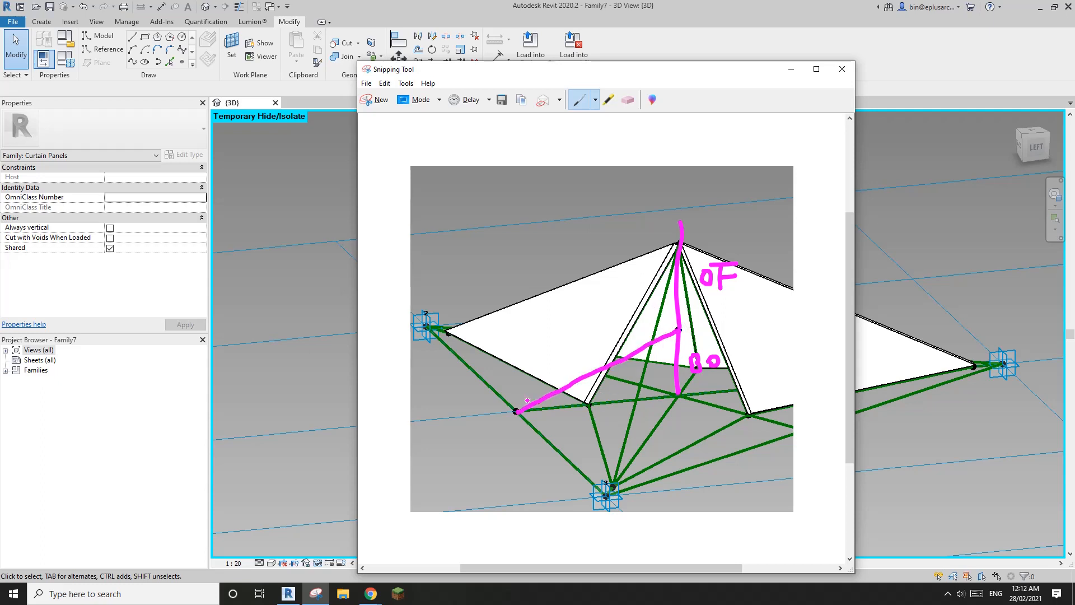
left_click_drag(557, 343, 575, 382)
left_click_drag(576, 328, 630, 331)
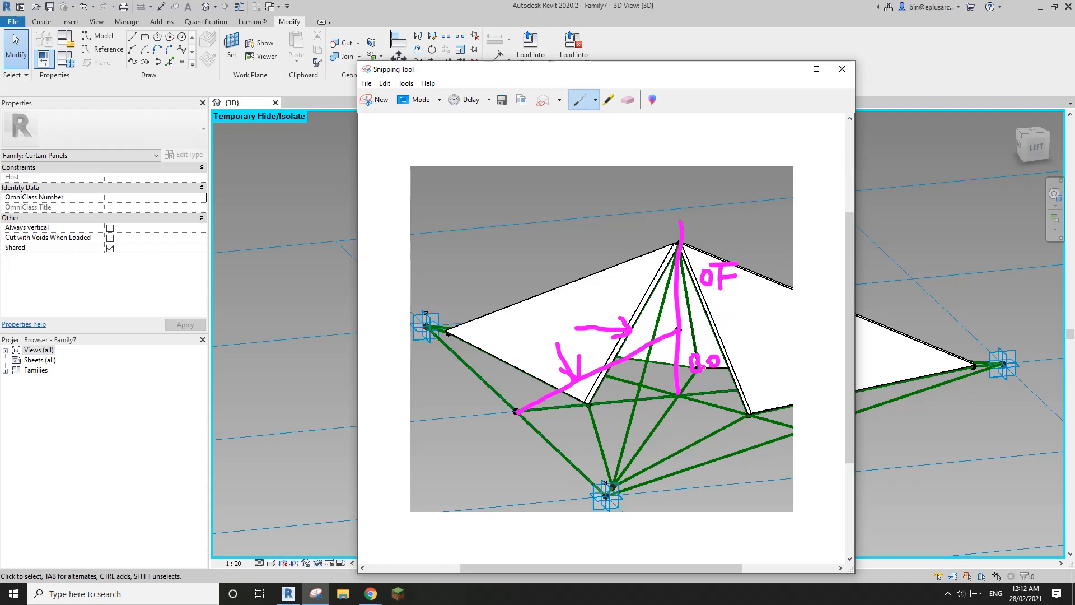
Step: Circle OF, mark the right angle, close the triangle, label its base and erase the wrong digit
mouse_move(727, 249)
left_mouse_down()
mouse_move(728, 300)
mouse_move(717, 245)
left_mouse_up()
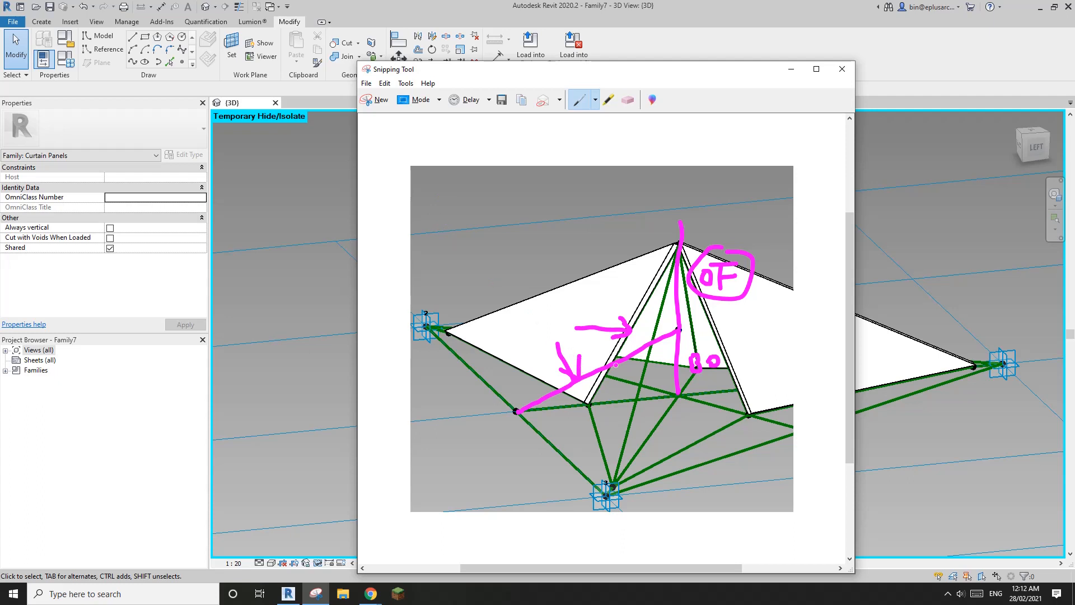
left_click_drag(664, 390, 676, 384)
left_click_drag(520, 411, 677, 395)
mouse_move(601, 413)
left_mouse_down()
mouse_move(618, 415)
mouse_move(616, 435)
mouse_move(644, 413)
left_mouse_up()
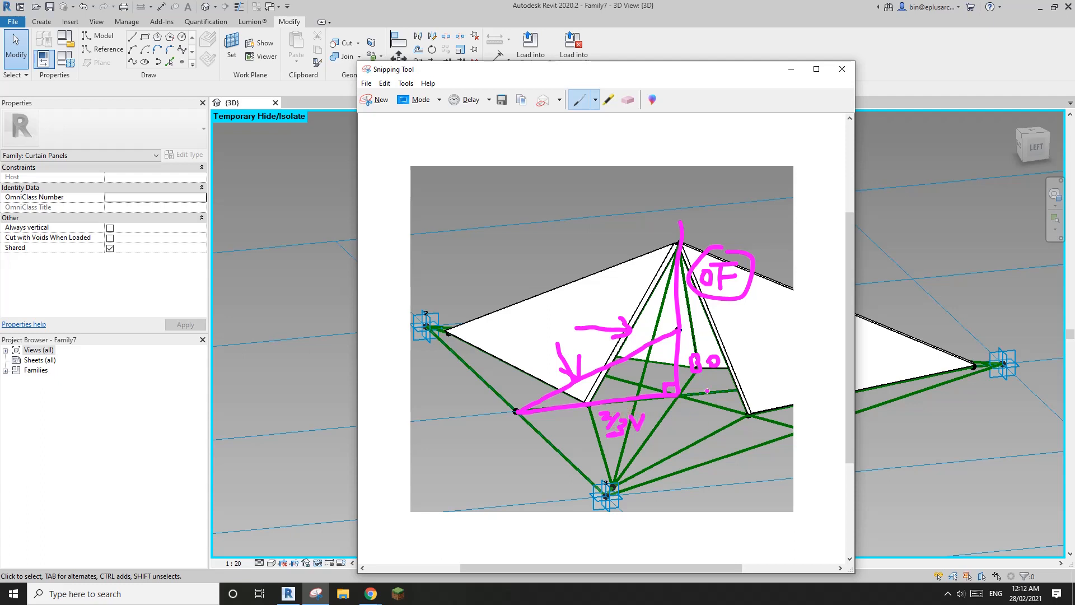
left_click(628, 100)
left_click(605, 417)
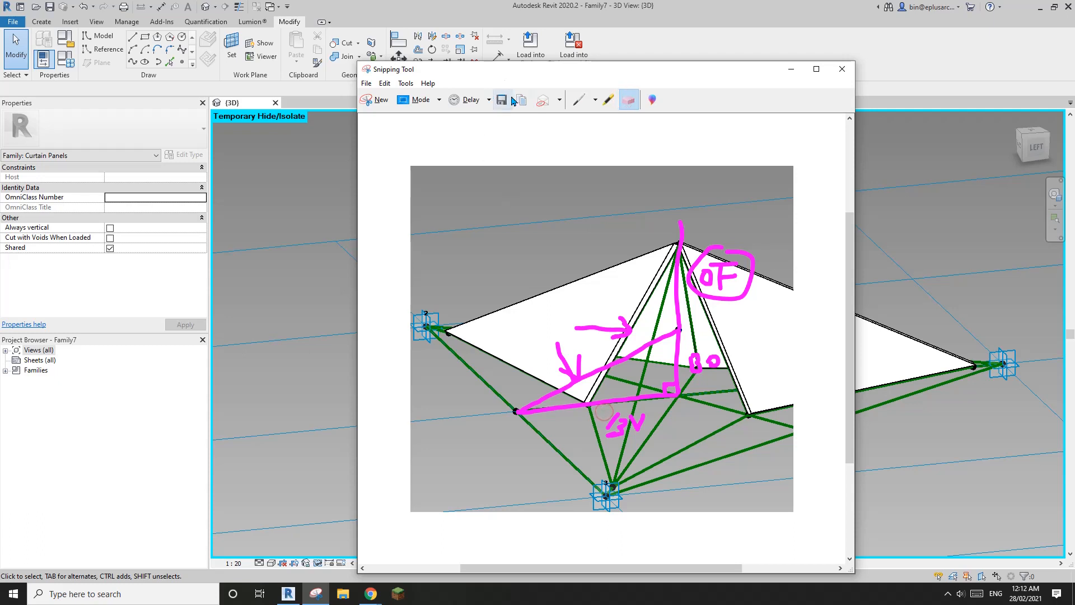
left_click(577, 100)
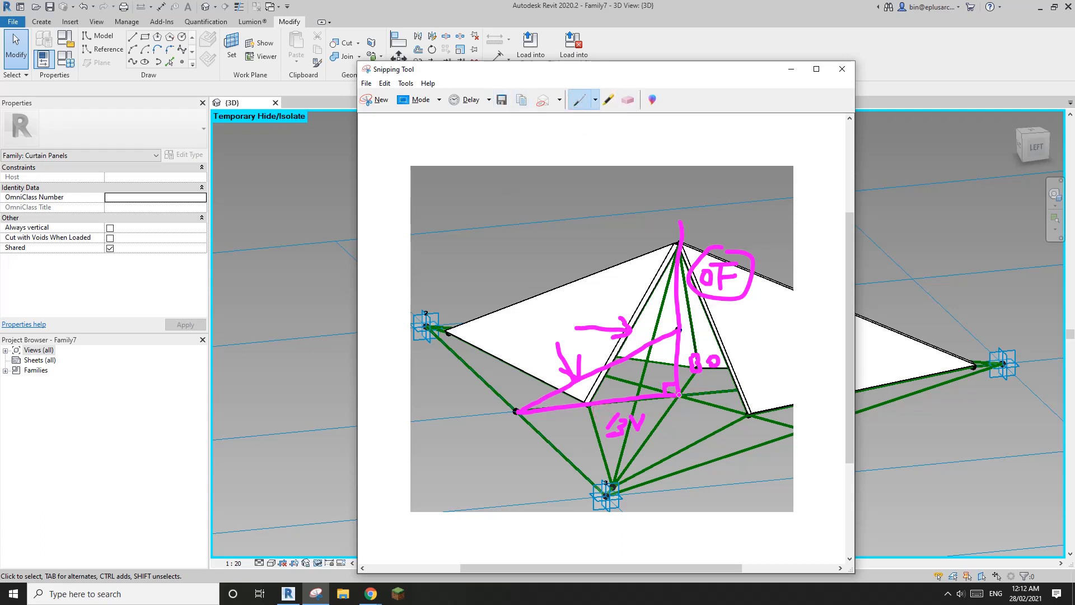
Step: Correct the label to 1/3V, write √(80²+(1/3V)²)−80 pointing at OF, and dock the window right
left_click_drag(602, 407, 606, 421)
mouse_move(440, 173)
left_mouse_down()
mouse_move(595, 161)
mouse_move(430, 196)
mouse_move(472, 189)
mouse_move(462, 203)
mouse_move(488, 182)
mouse_move(513, 197)
mouse_move(552, 198)
mouse_move(571, 183)
mouse_move(578, 198)
mouse_move(527, 201)
left_mouse_up()
left_click_drag(590, 171, 598, 178)
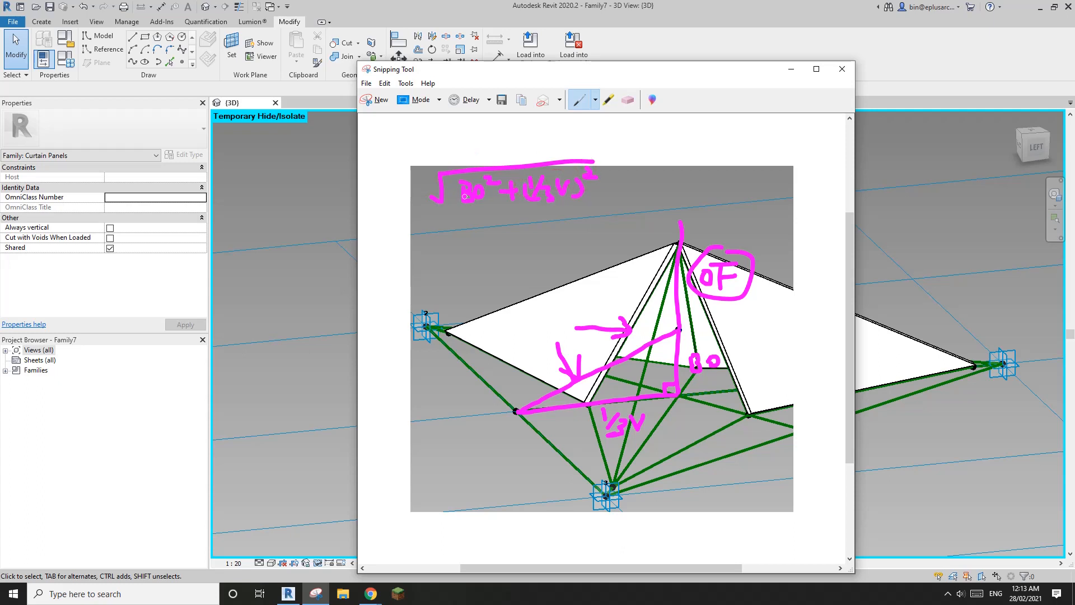
left_click_drag(604, 181, 640, 180)
mouse_move(635, 167)
left_mouse_down()
mouse_move(652, 166)
mouse_move(642, 187)
left_mouse_up()
mouse_move(659, 174)
left_mouse_down()
mouse_move(669, 178)
mouse_move(660, 173)
left_mouse_up()
mouse_move(696, 212)
left_mouse_down()
mouse_move(708, 230)
mouse_move(713, 219)
mouse_move(697, 213)
left_mouse_up()
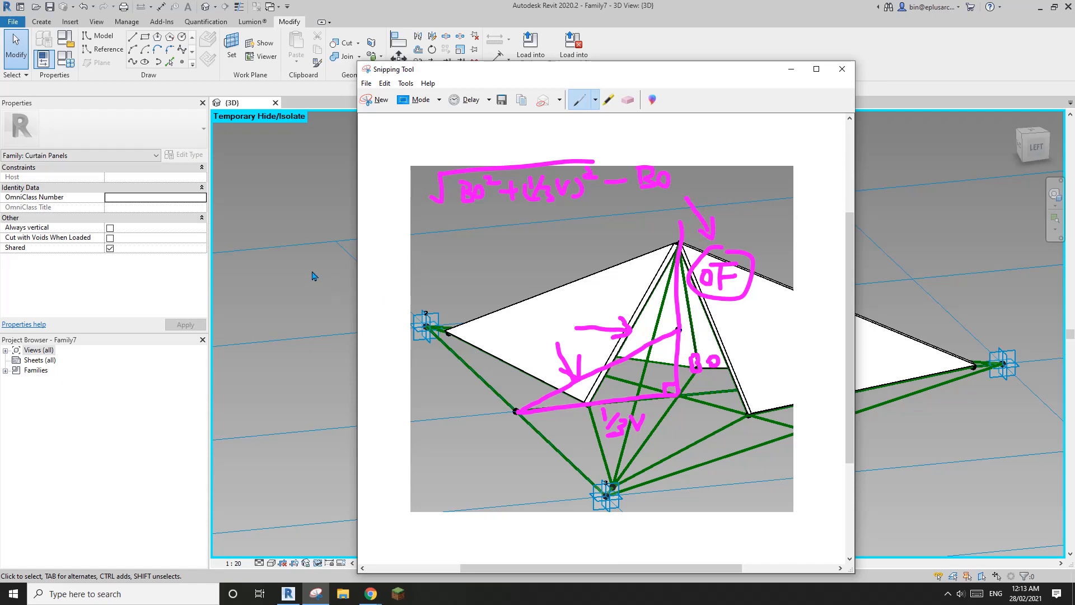
left_click_drag(756, 76, 1074, 97)
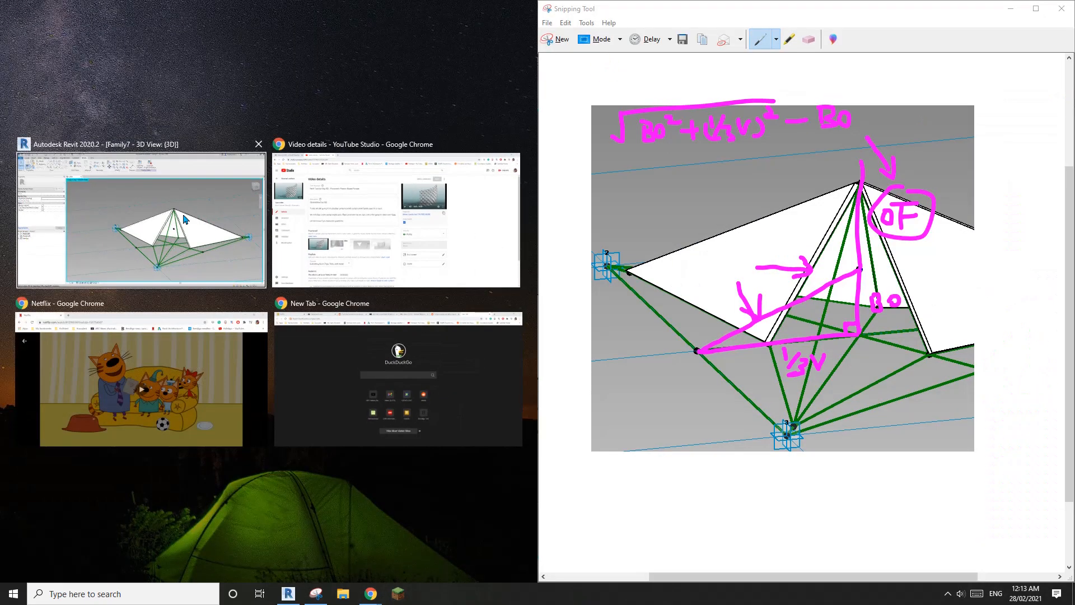
Step: Dock the snip beside Revit and add a Max Offset instance parameter
left_click(140, 213)
scroll(384, 287, "down", 3)
middle_click_drag(493, 283, 420, 347)
scroll(421, 345, "up", 1)
middle_click_drag(436, 281, 410, 324)
left_click(63, 56)
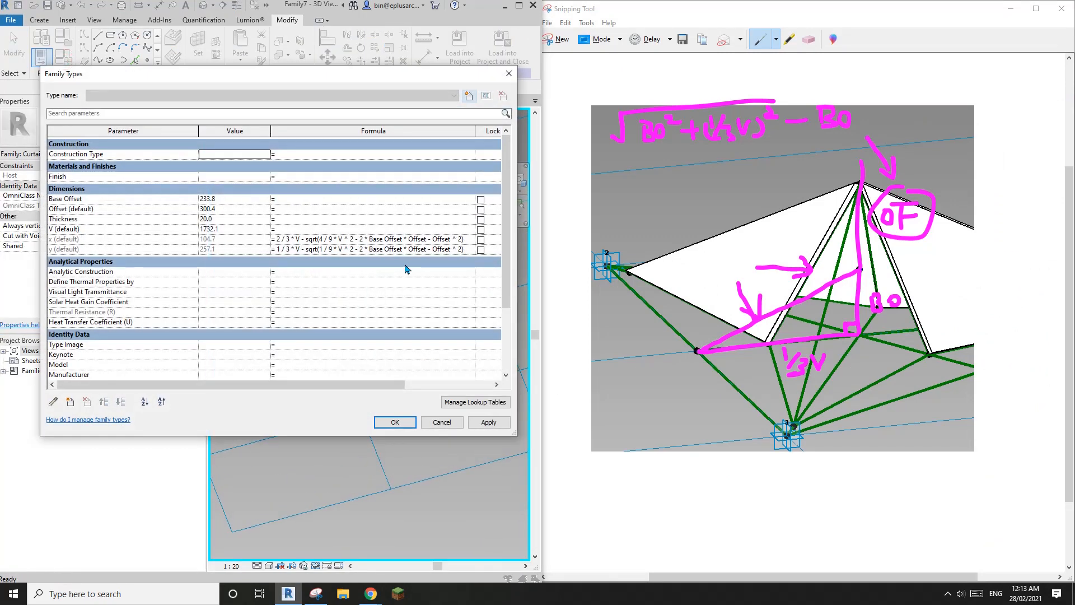
left_click(70, 401)
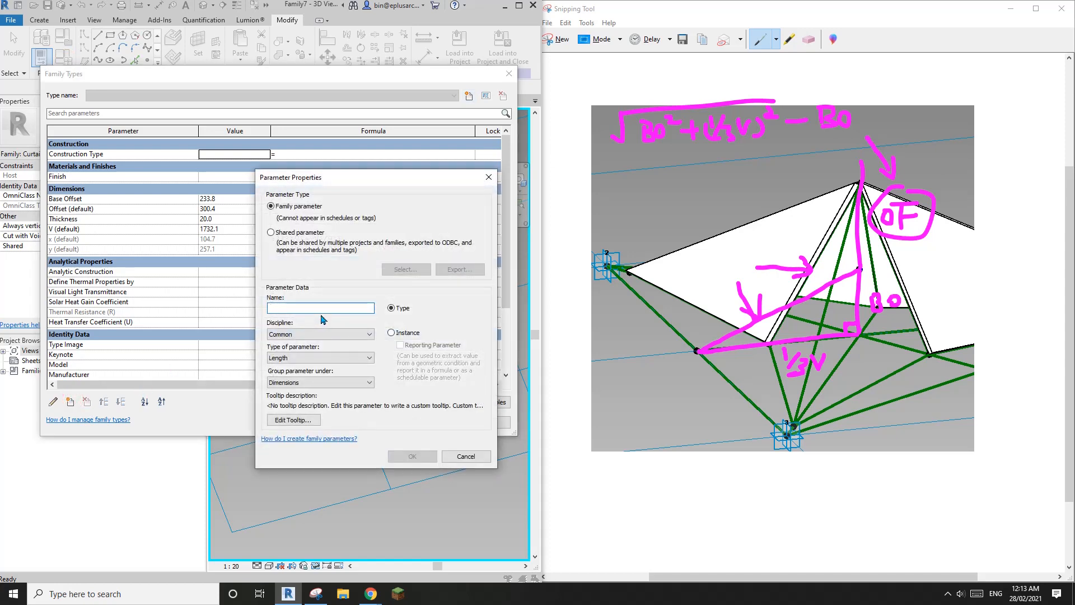
type("Max ")
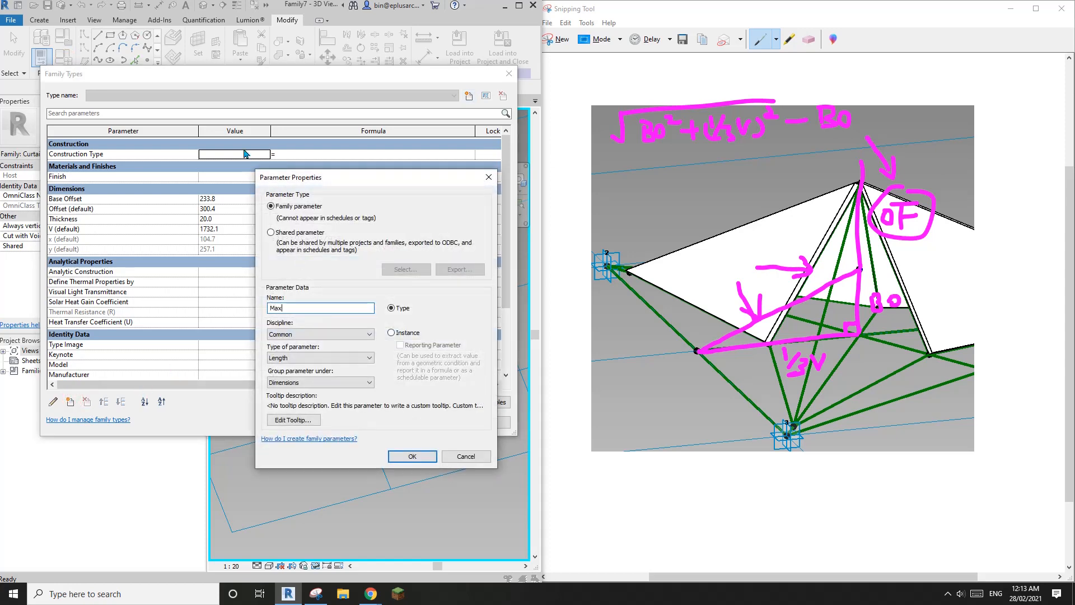
type("Offset")
left_click(408, 332)
left_click(415, 456)
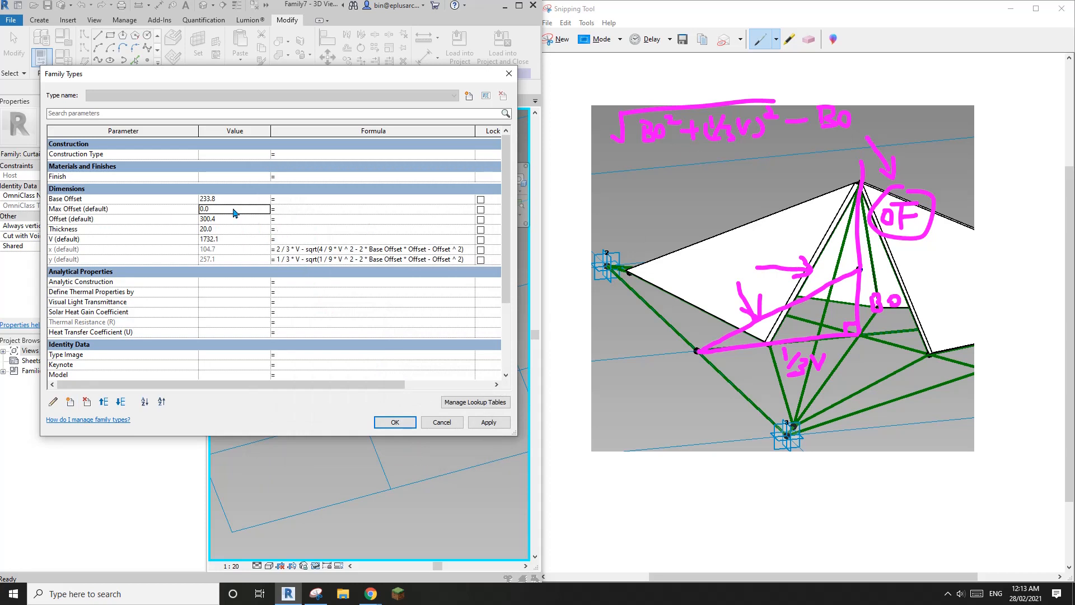
Step: Enter the Max Offset formula sqrt(Base Offset^2+1/9*V^)-Base Offset
left_click(298, 208)
left_click(295, 209)
type("sqrt(B")
type("ase O")
type("ffset")
type("^@")
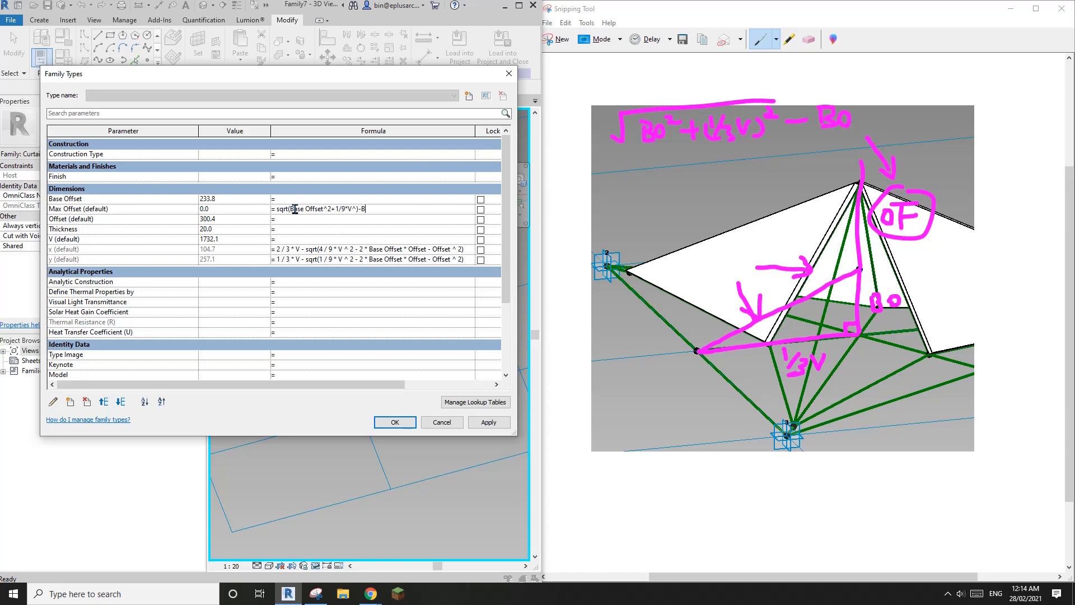
type("se Offset")
Step: Clear the parenthesis error by completing V^2, so Max Offset evaluates to 389.1
left_click(345, 229)
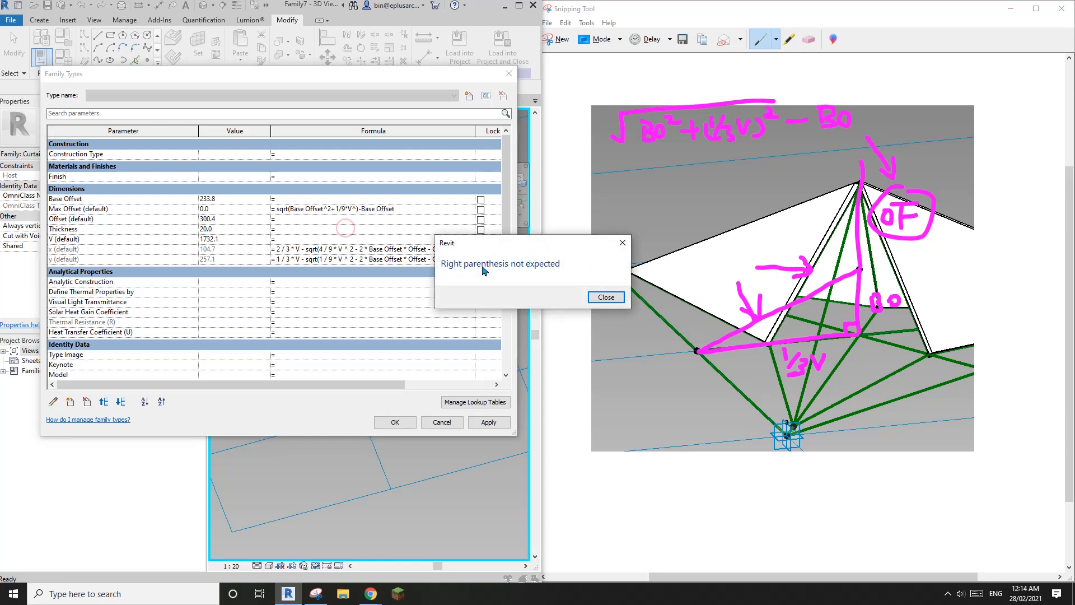
left_click(606, 297)
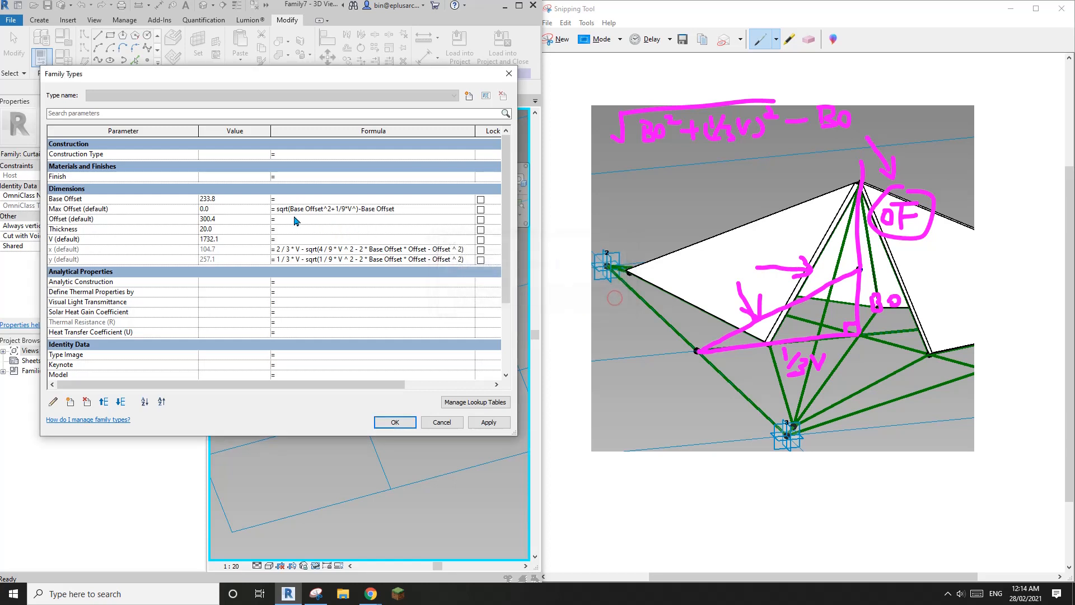
left_click(372, 211)
key("Return")
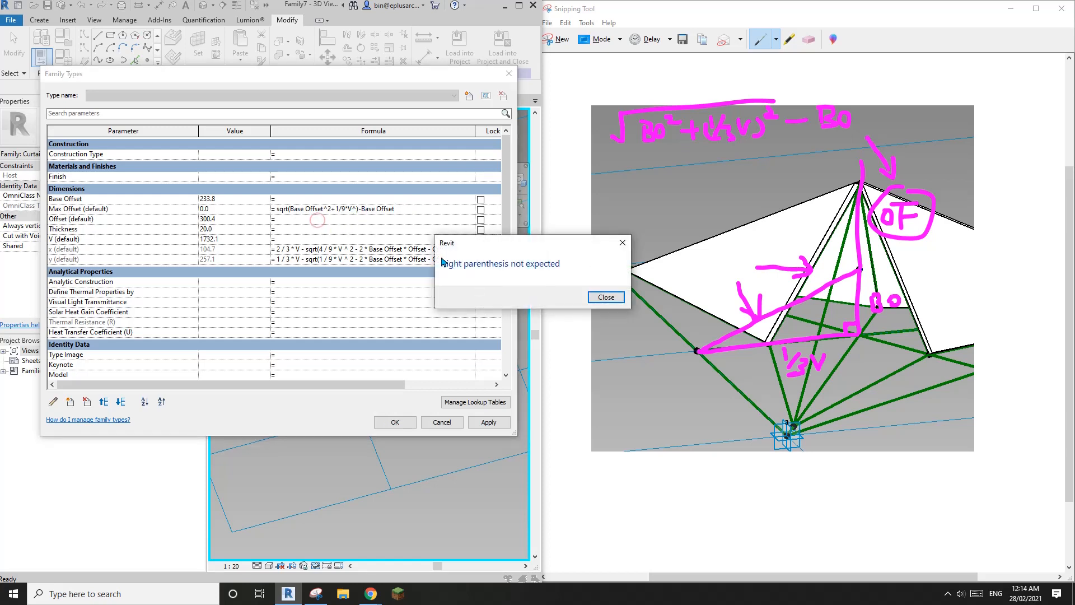
left_click(614, 297)
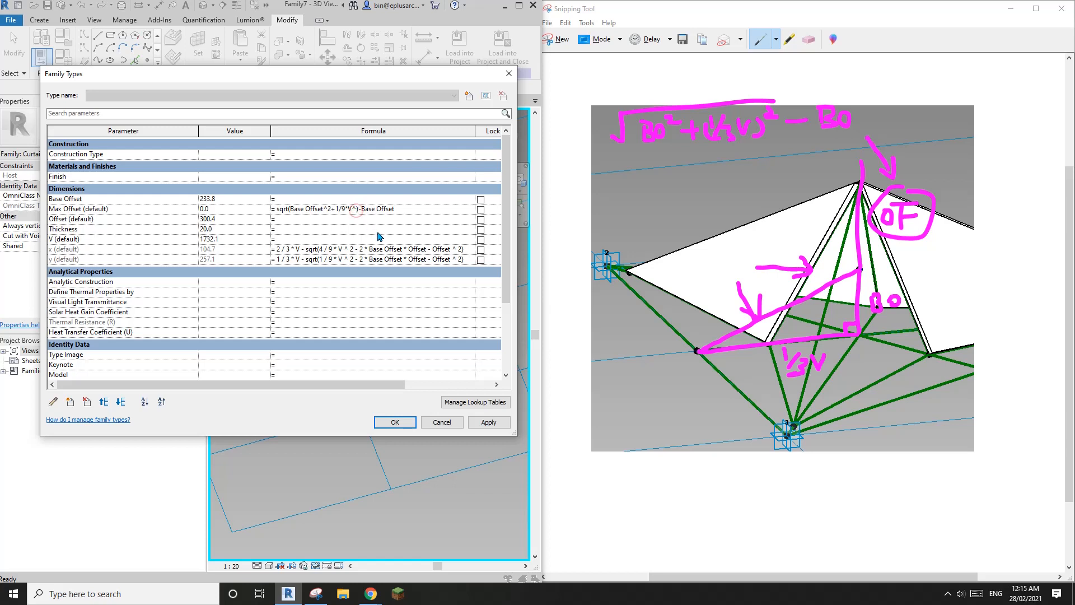
type("2")
left_click(386, 221)
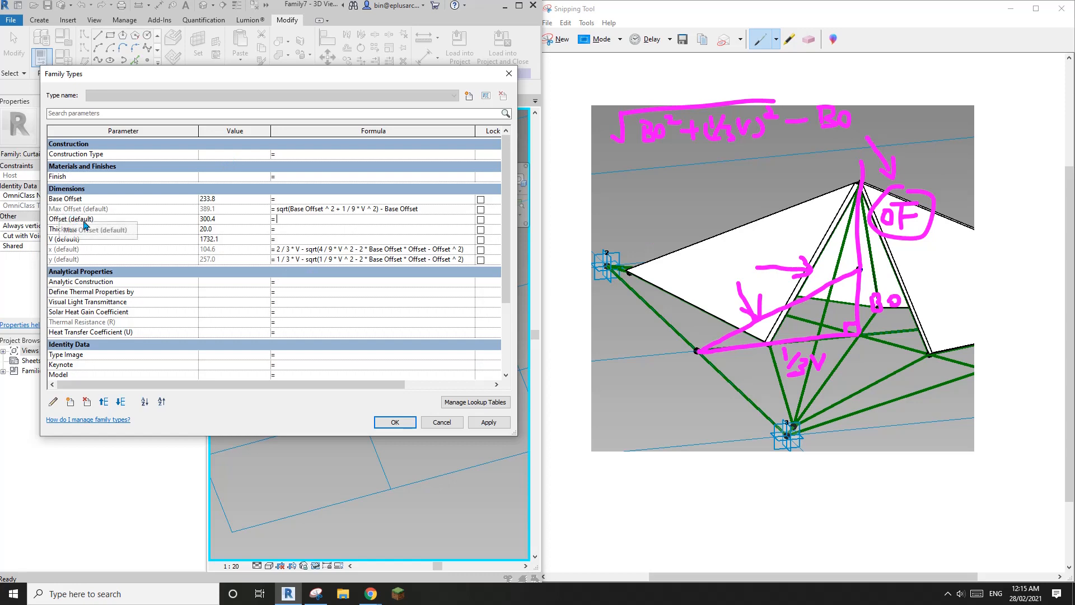
Step: Create a Percentage instance parameter of type Number
left_click(70, 401)
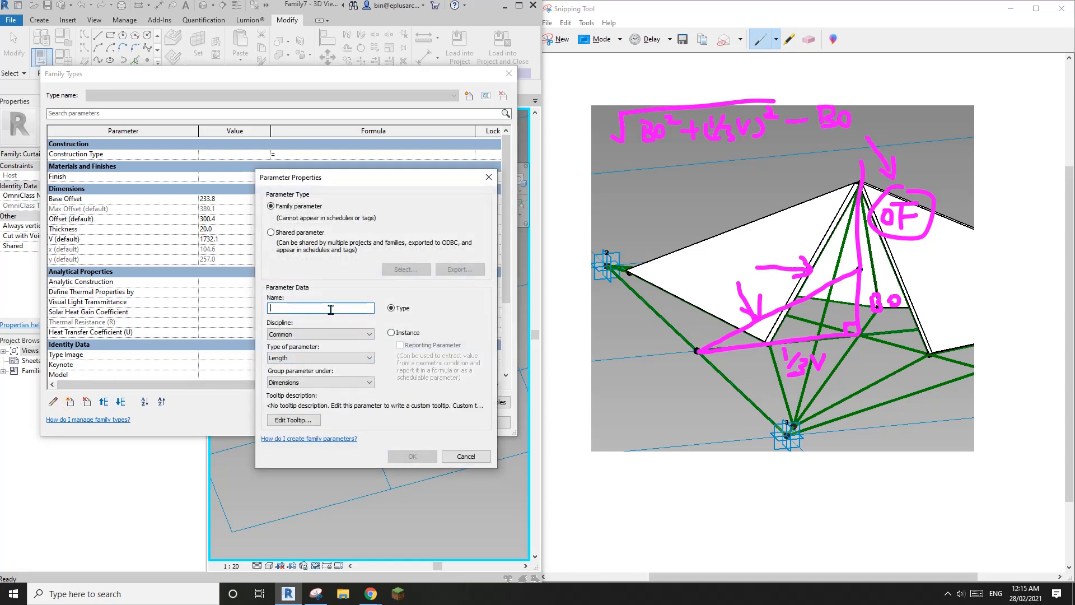
type("Percentage")
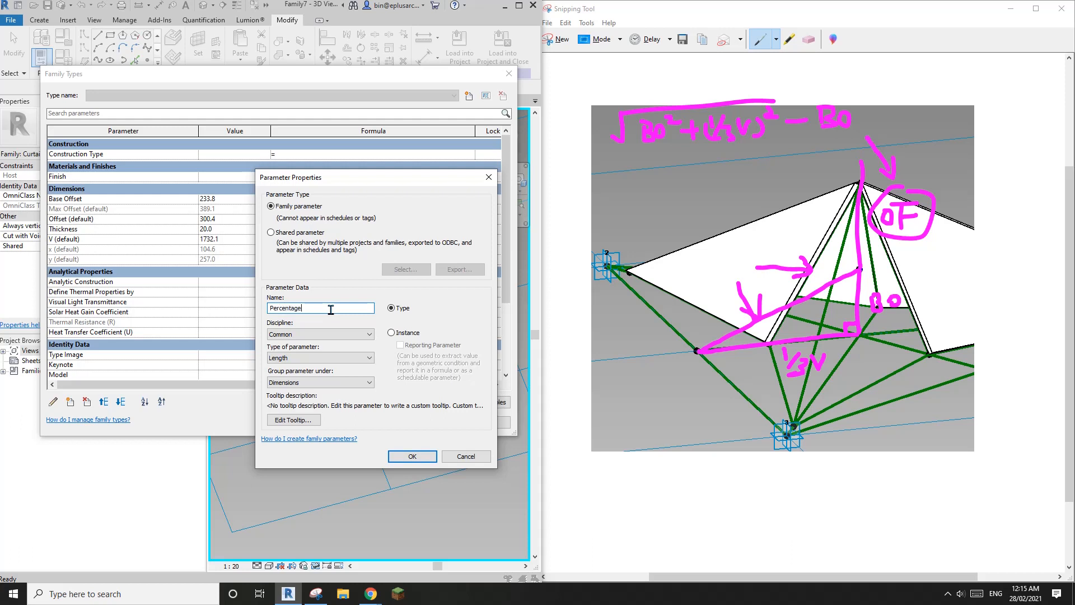
left_click(316, 357)
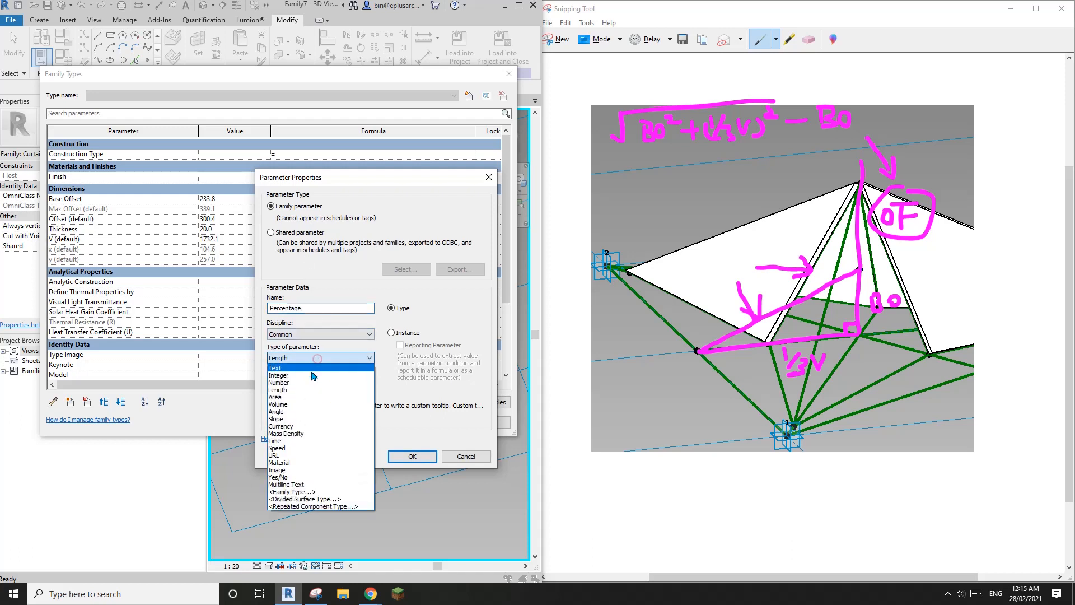
left_click(280, 382)
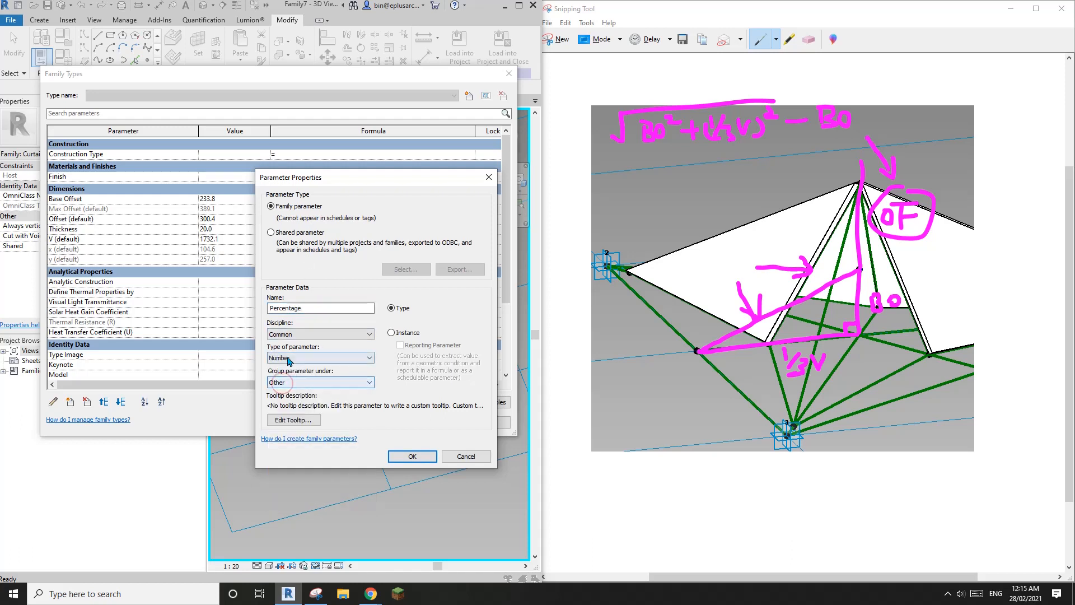
left_click(393, 333)
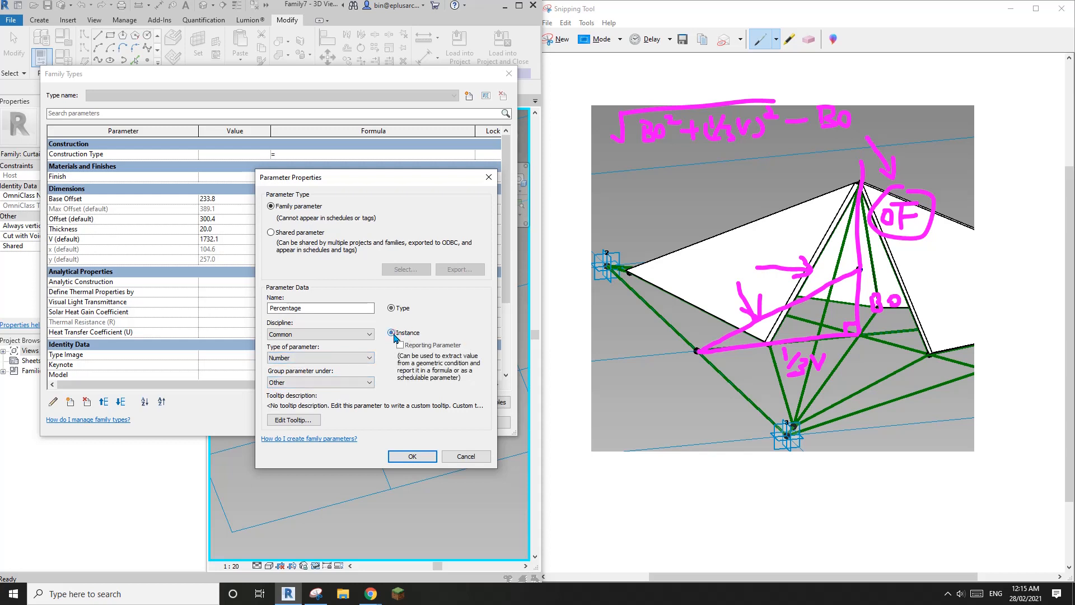
left_click(414, 456)
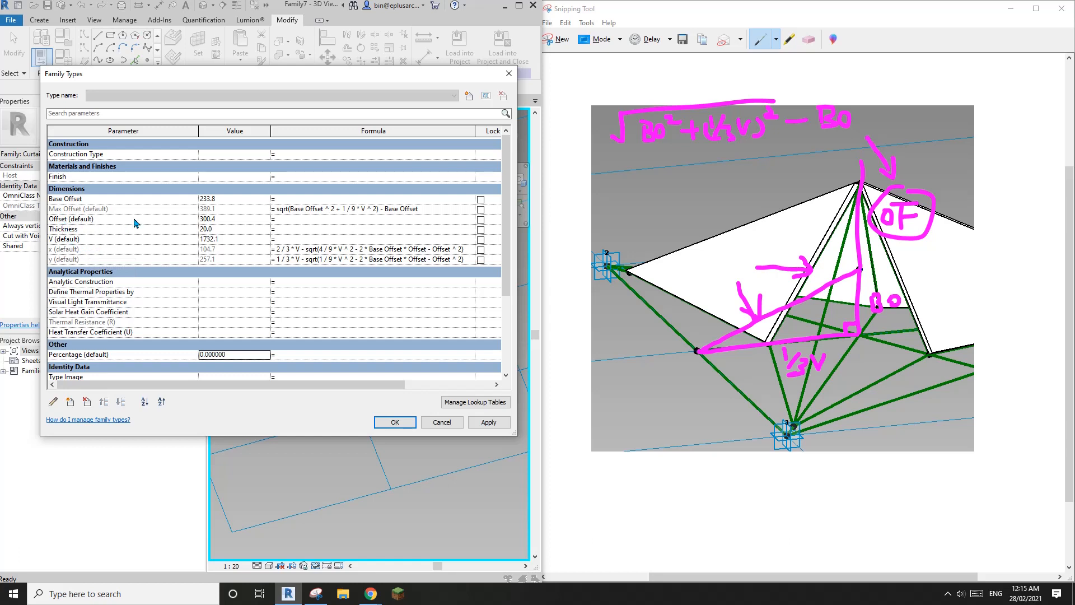
Step: Set Percentage to 50 and give Offset the formula Max Offset*Percentage/100
left_click(237, 358)
type("50")
key("Return")
left_click(293, 224)
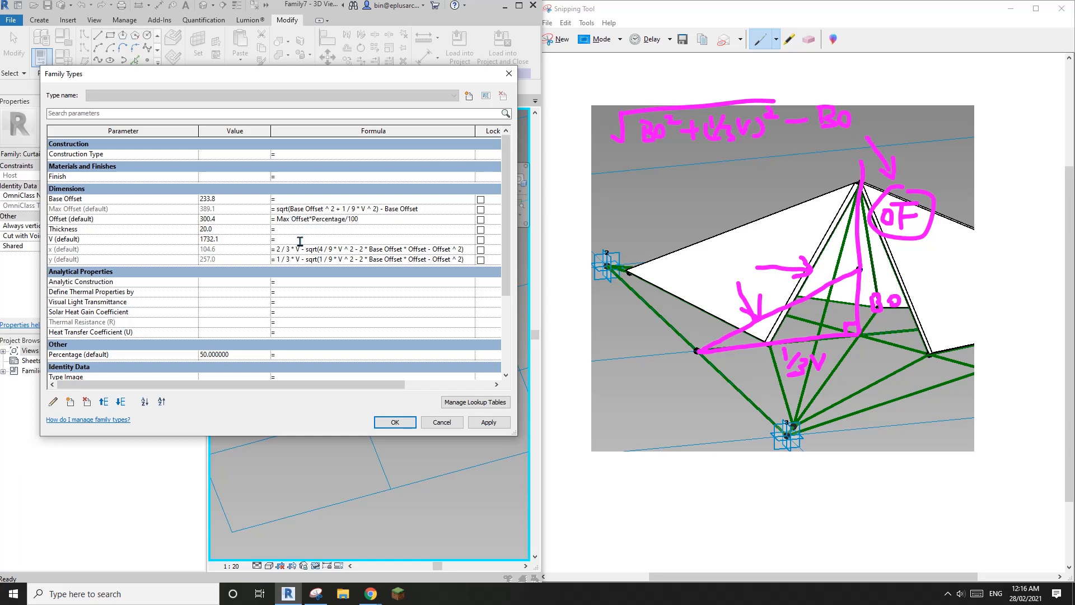
left_click(338, 312)
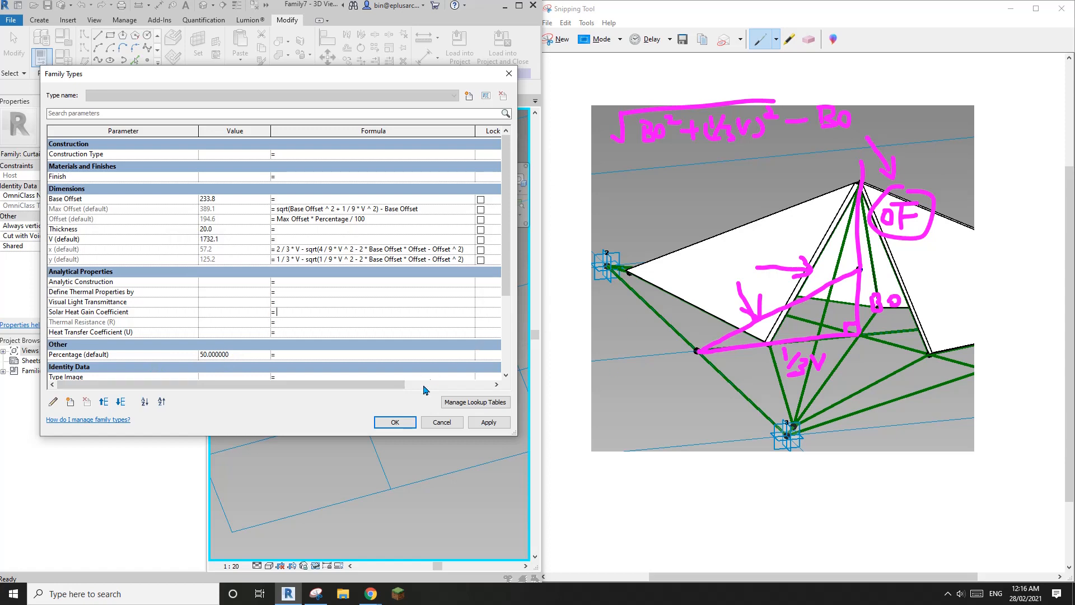
Step: Close Family Types, restore the hidden panel and maximise the Revit window
left_click(396, 424)
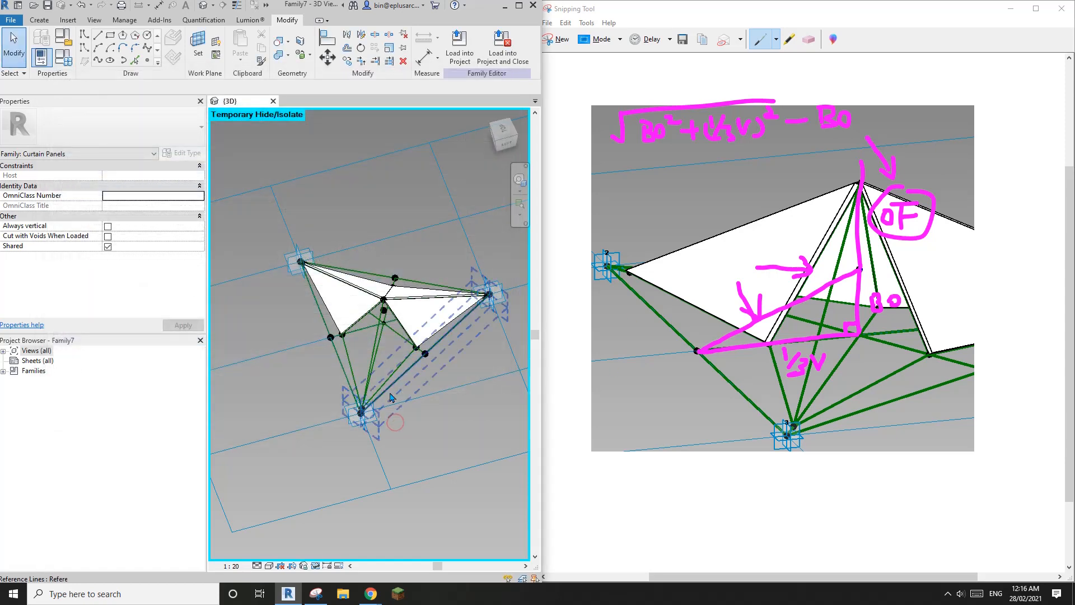
middle_click_drag(391, 397, 392, 374, "shift")
key("r")
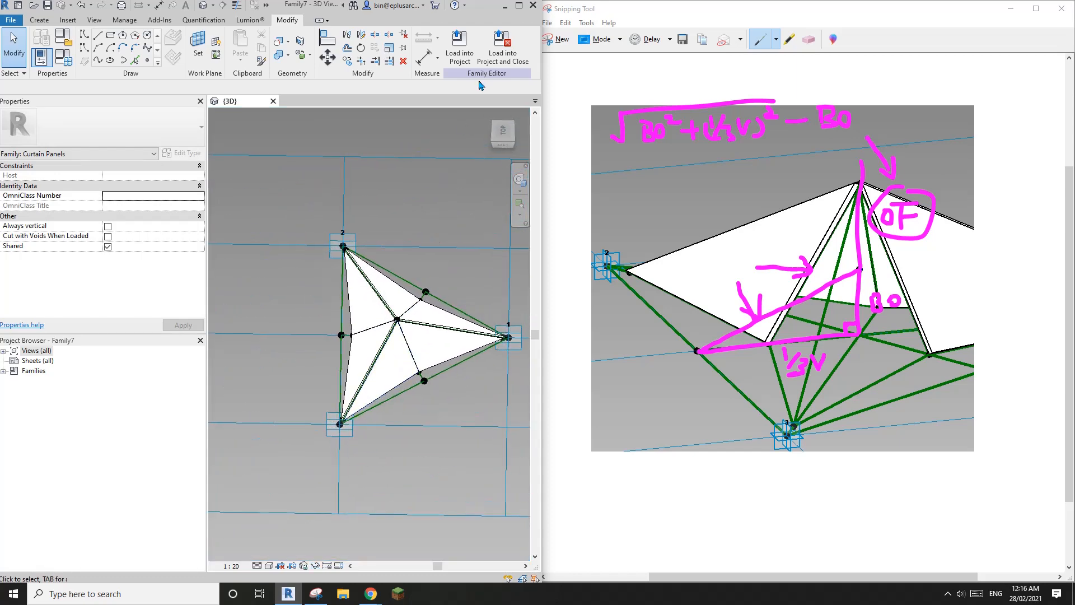
left_click(519, 5)
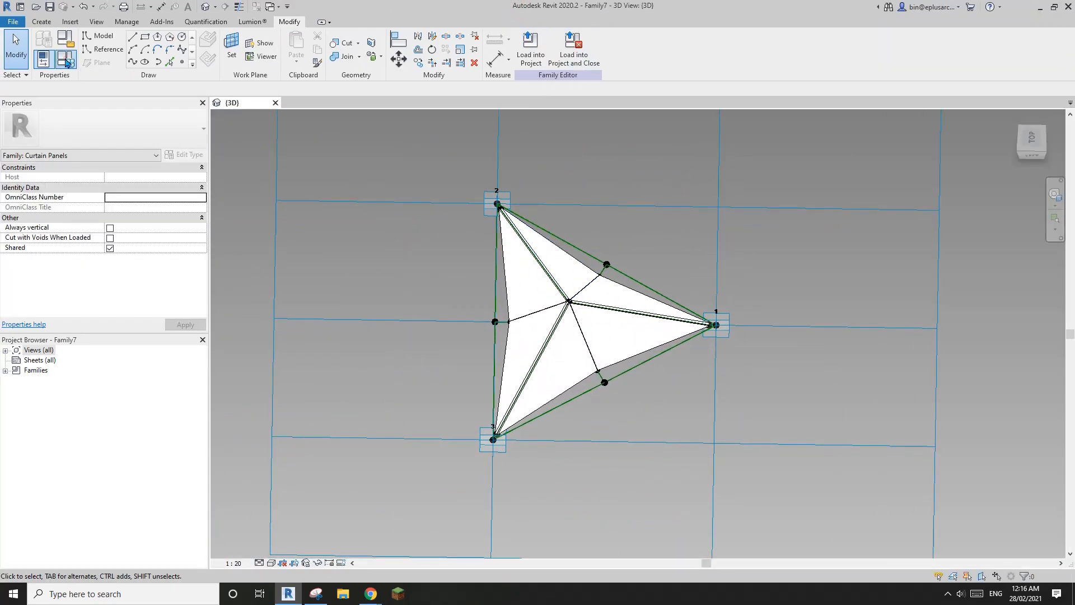
left_click(66, 62)
key("Escape")
middle_click_drag(456, 241, 700, 245)
Step: Test a Percentage of 0 and dismiss the identical-points warning
left_click(66, 63)
scroll(412, 287, "down", 3)
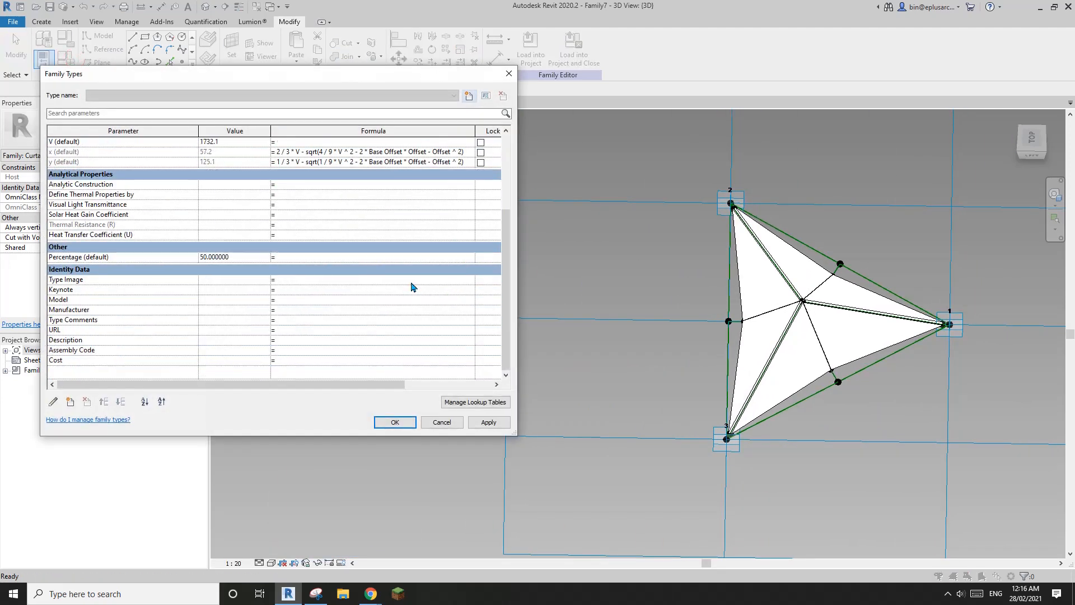
left_click(238, 257)
double_click(247, 257)
type("0")
left_click(488, 422)
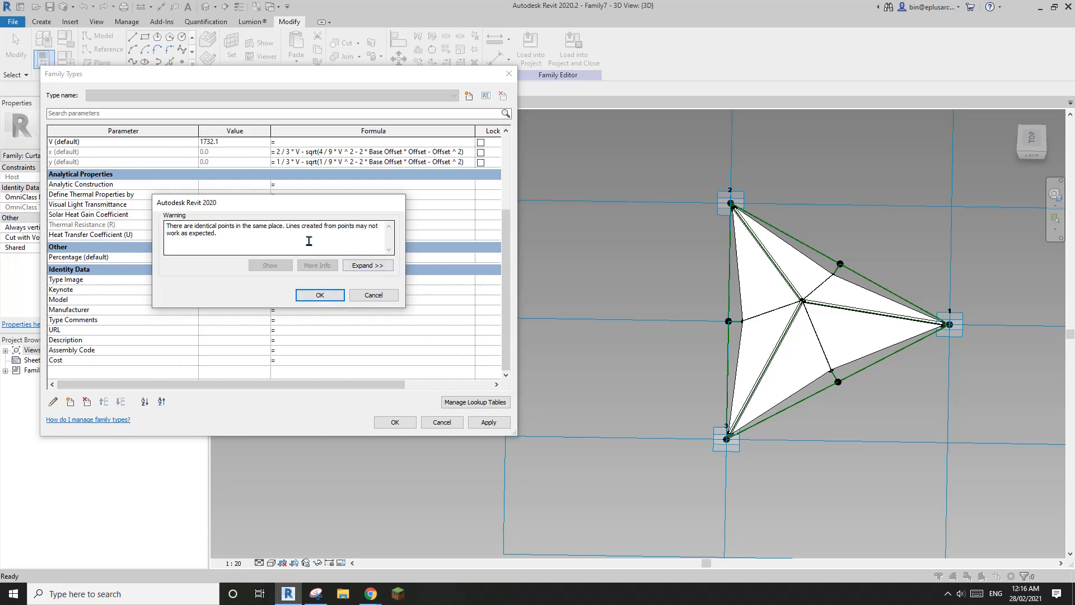
left_click(322, 301)
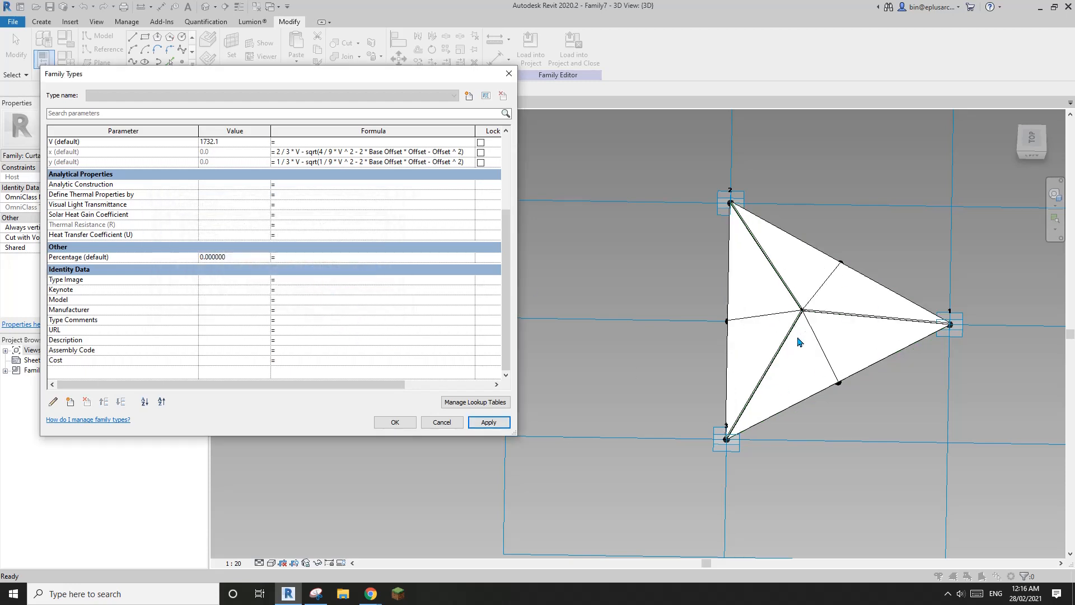
Step: Try Percentage 100, acknowledge the warnings, then settle on 60 and close
left_click(252, 257)
type("100")
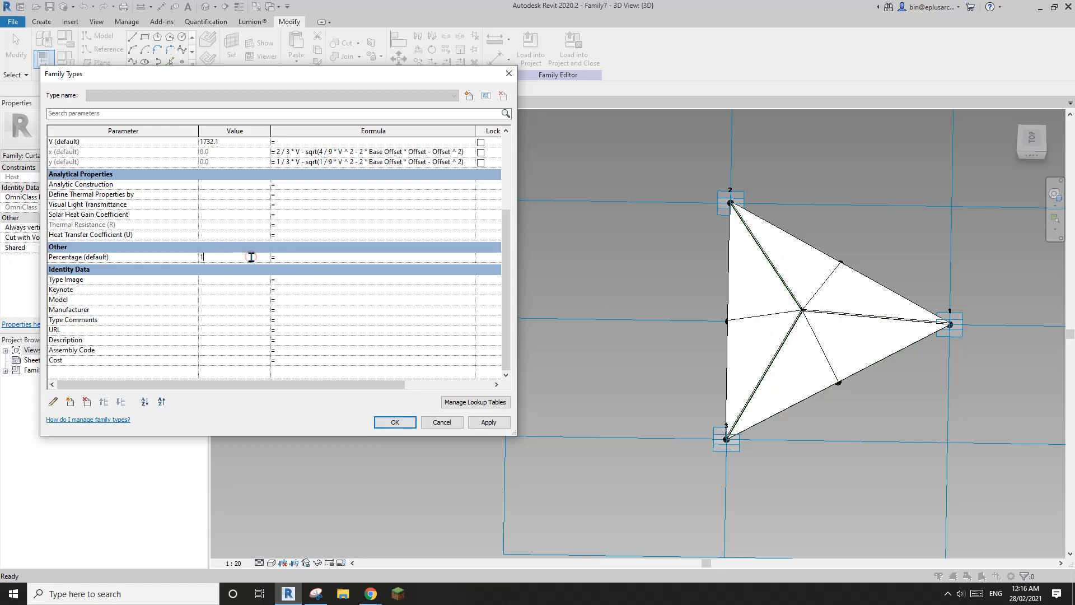
left_click(489, 422)
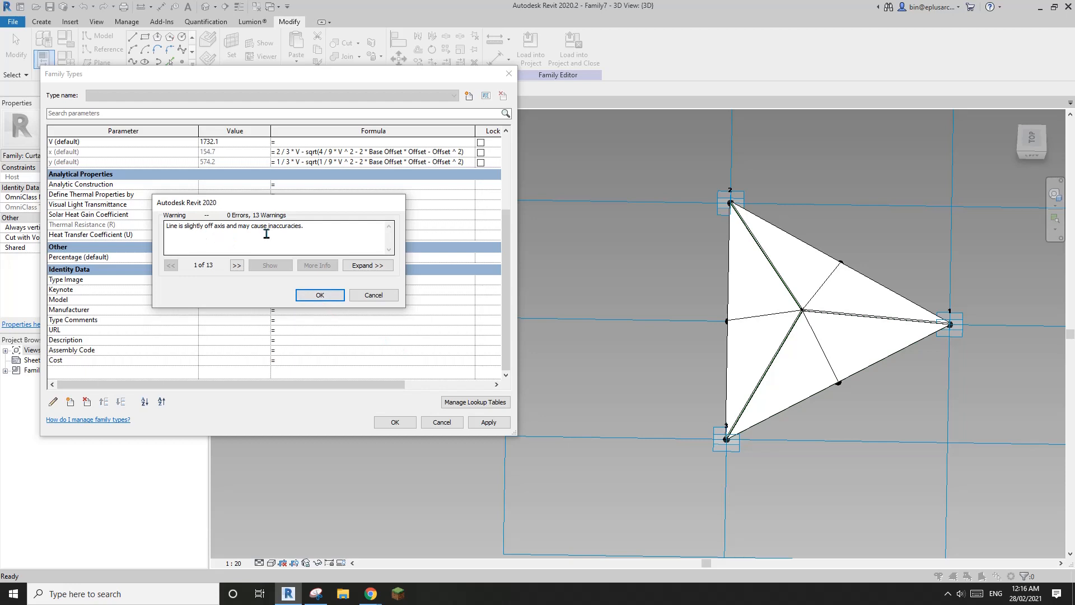
left_click(318, 295)
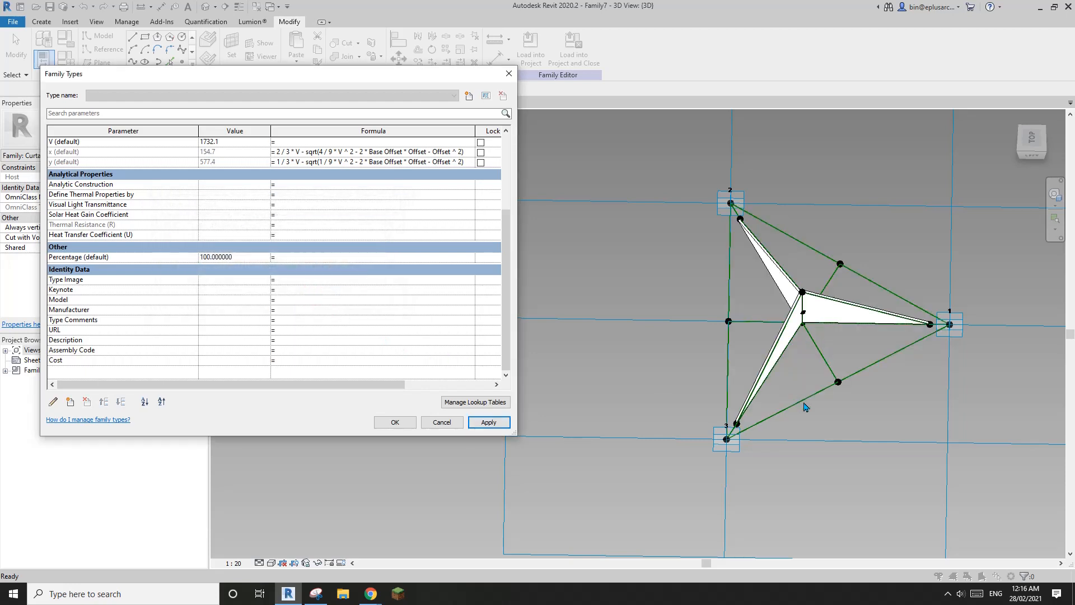
left_click(246, 259)
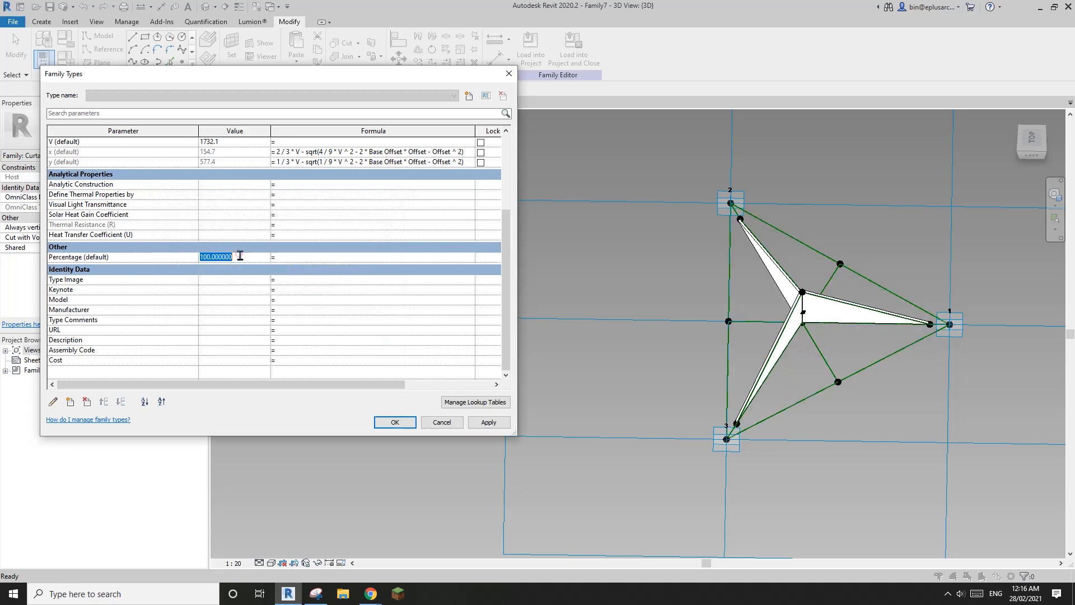
type("60")
left_click(489, 423)
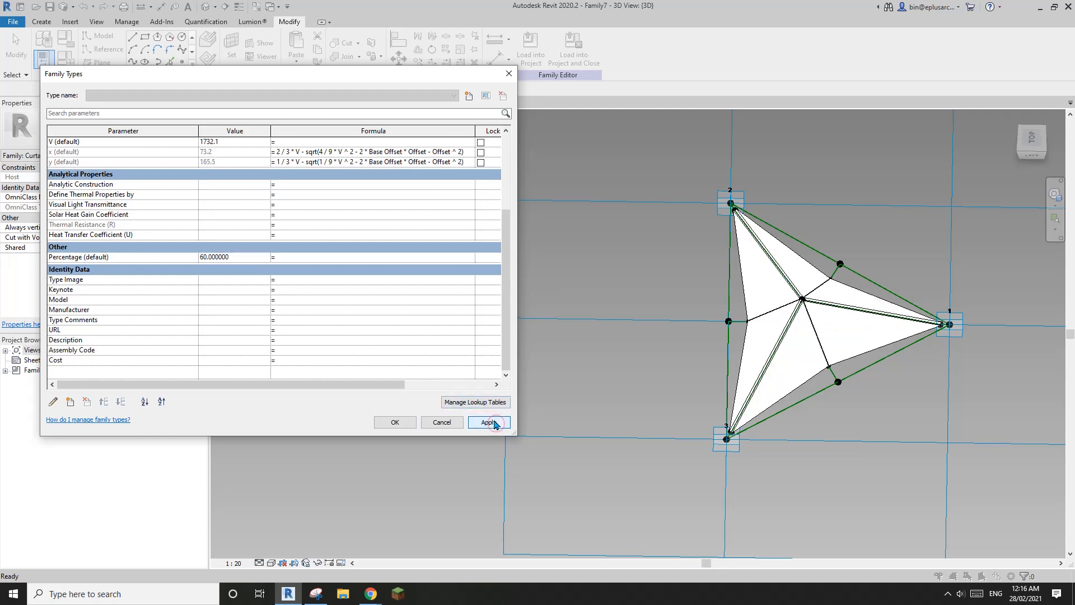
left_click(395, 422)
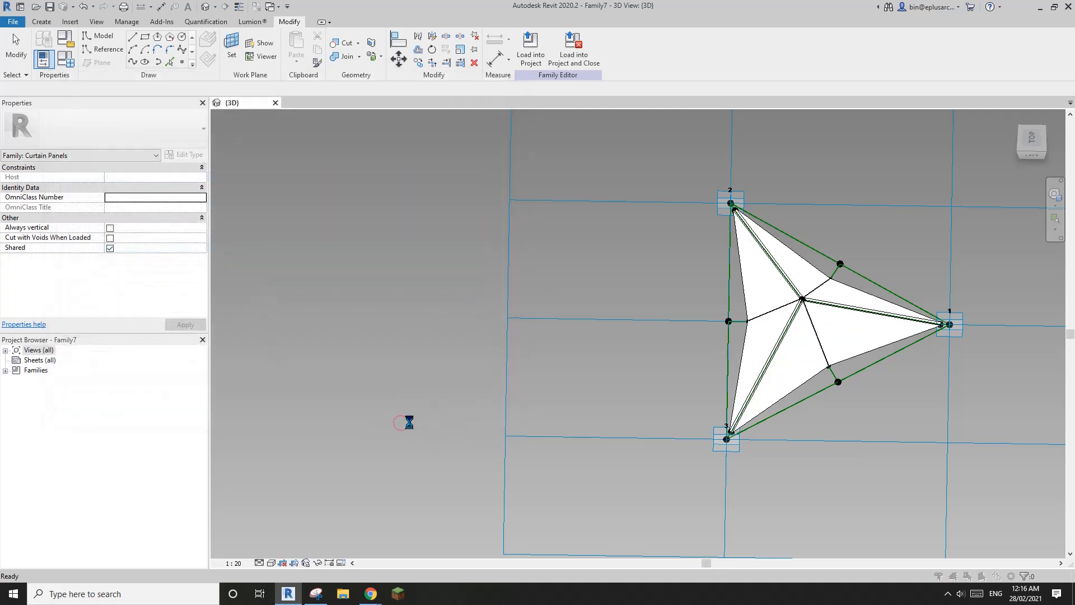
left_click(611, 340)
middle_click_drag(663, 362, 579, 366)
scroll(689, 372, "up", 2)
middle_click_drag(726, 335, 639, 363, "shift")
middle_click_drag(679, 261, 635, 317)
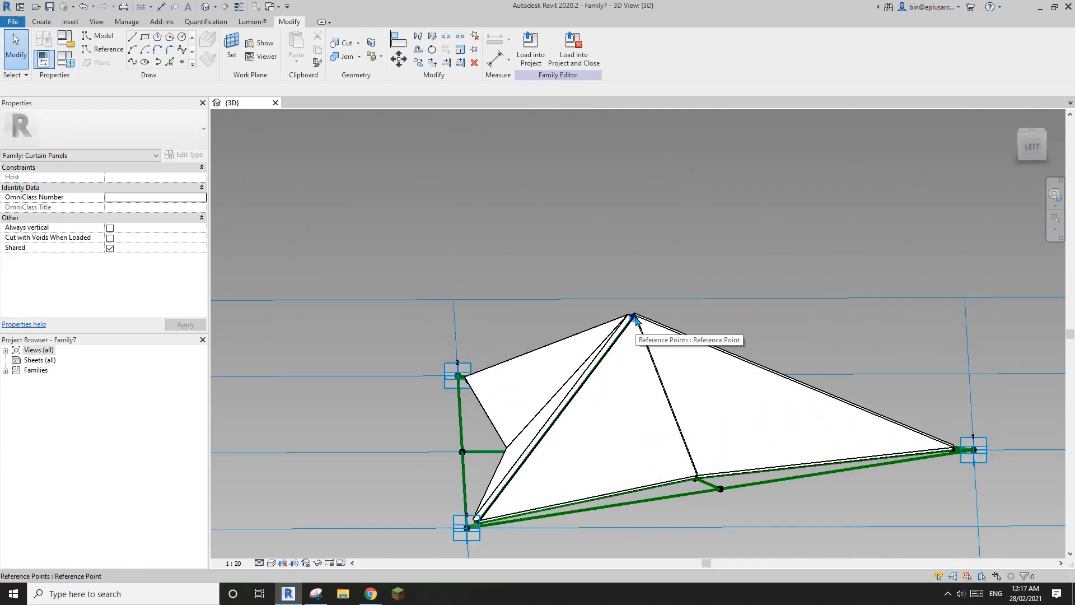
middle_click_drag(635, 317, 733, 324, "shift")
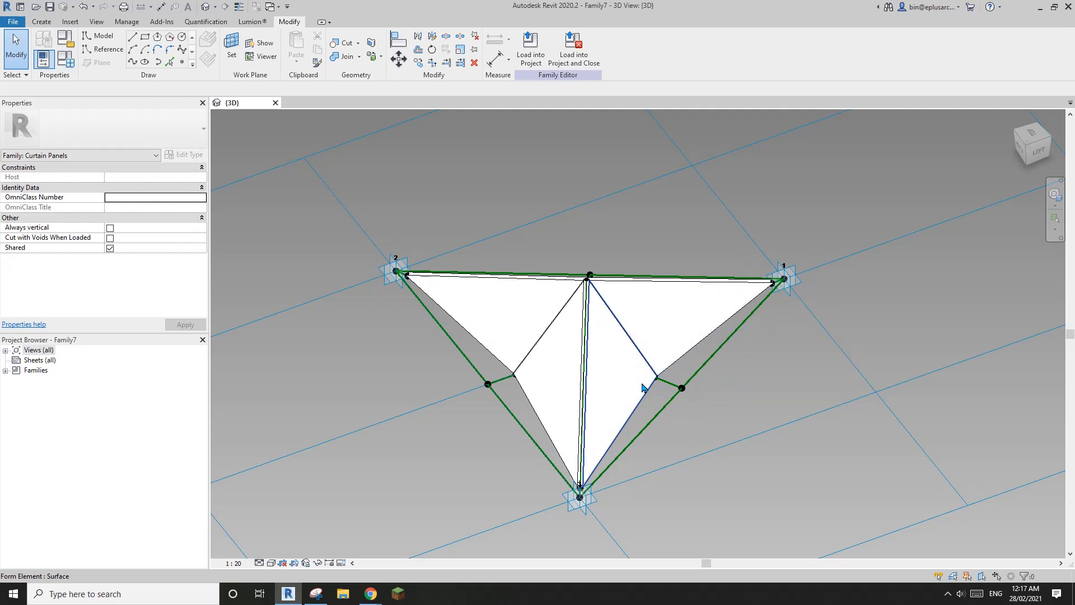
mouse_move(644, 388)
middle_mouse_down("shift")
mouse_move(586, 372)
mouse_move(653, 385)
middle_mouse_up("shift")
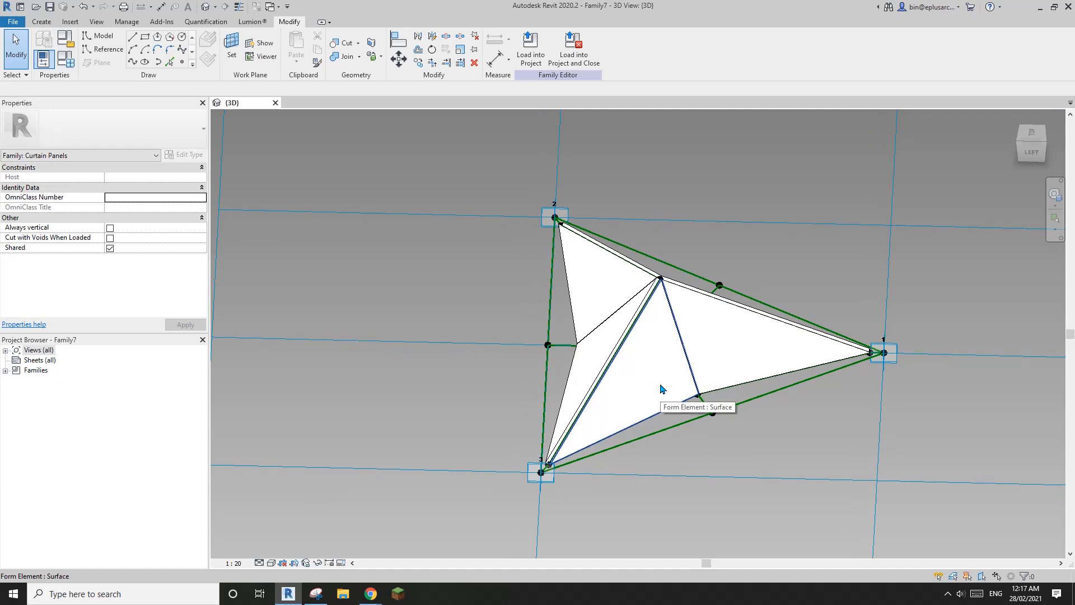
middle_click_drag(659, 390, 693, 417, "shift")
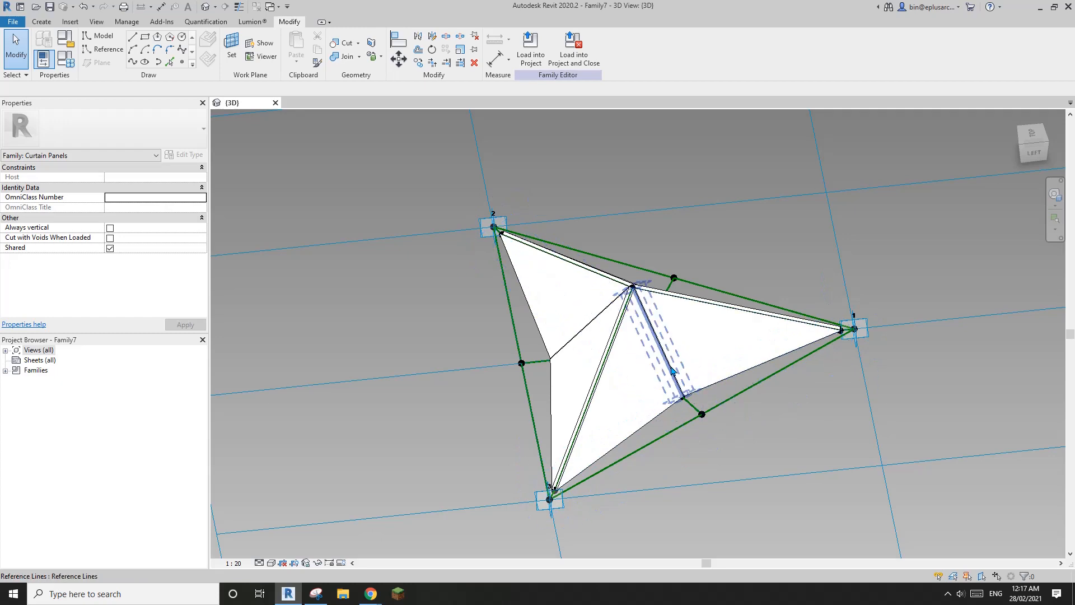
middle_click_drag(670, 372, 658, 312)
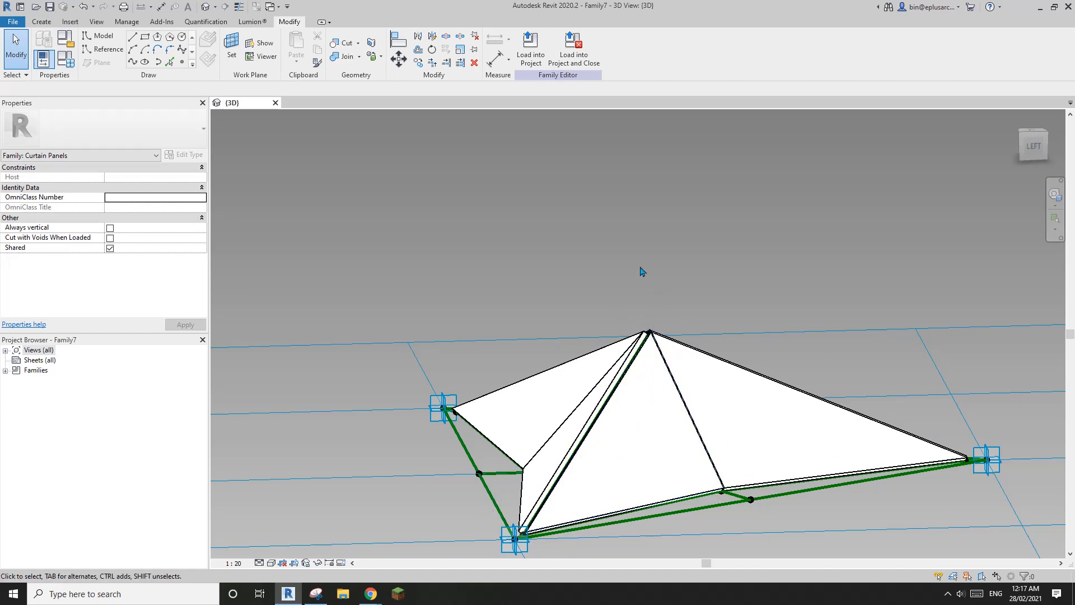
middle_click_drag(650, 291, 666, 314, "shift")
left_click(66, 59)
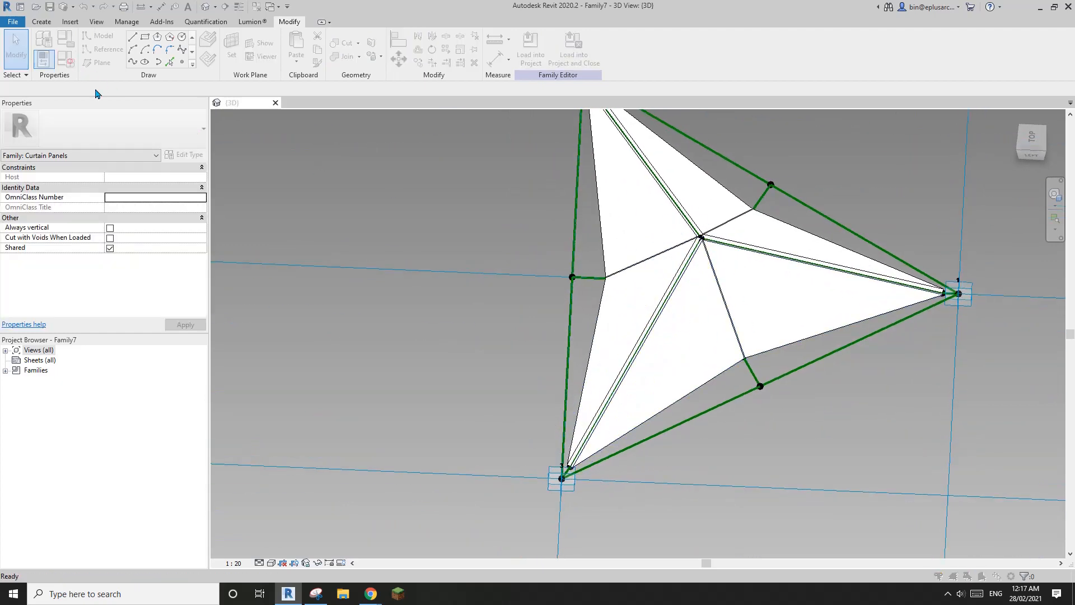
Step: Apply Percentage values of 50 and then 80 to the panel
scroll(249, 351, "down", 2)
left_click(247, 310)
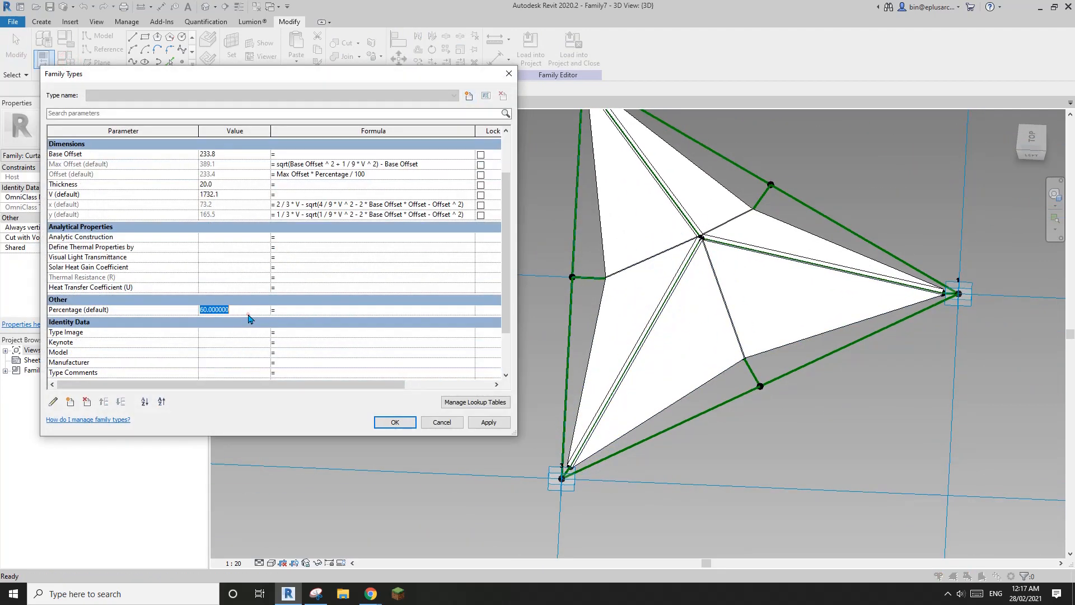
type("50")
left_click(488, 422)
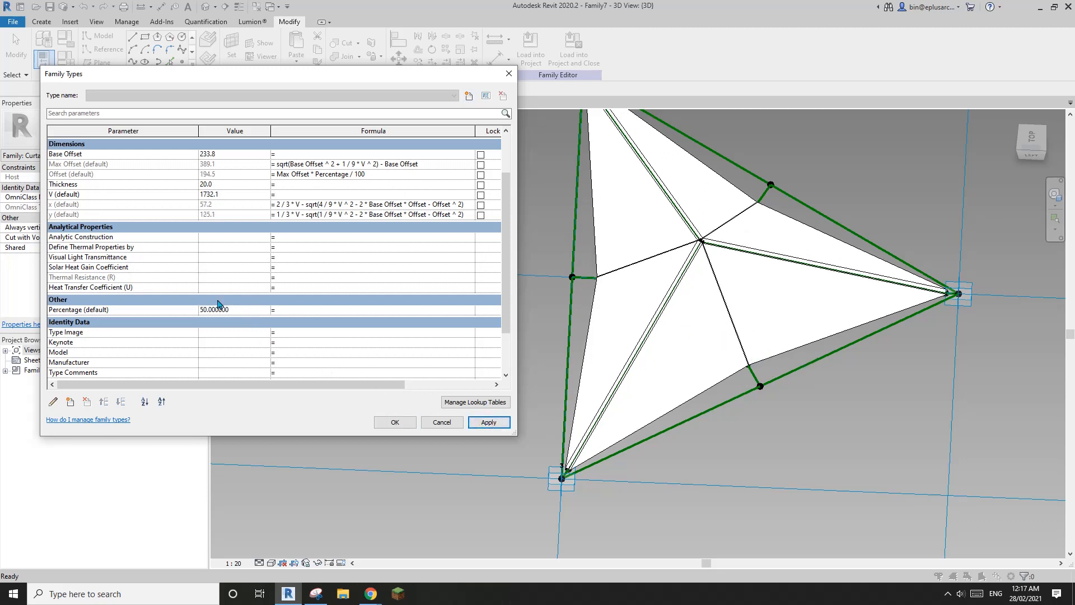
left_click(242, 311)
type("8")
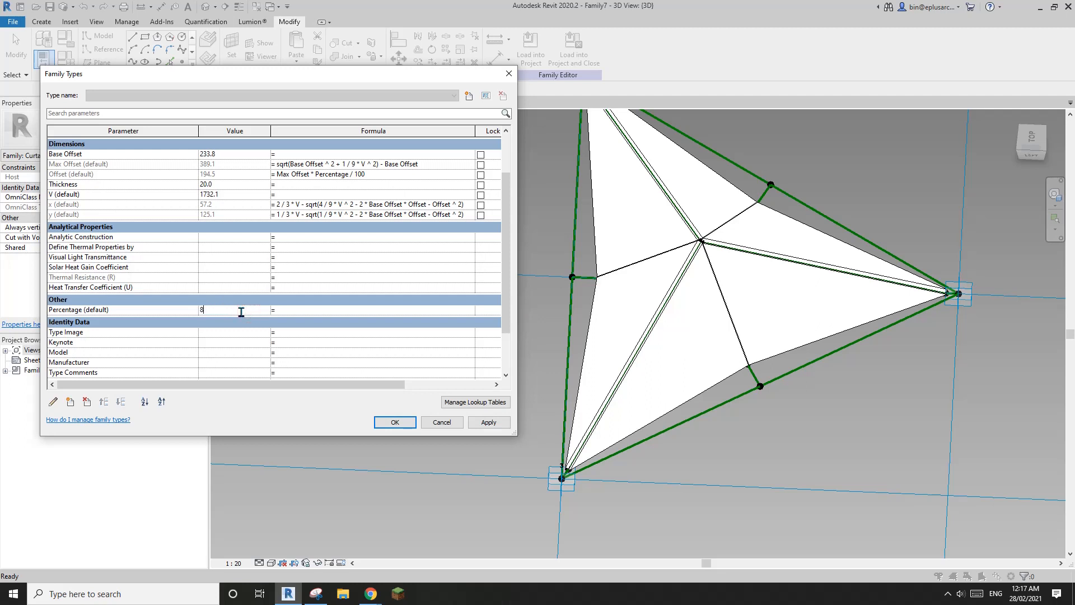
type("0")
left_click(488, 422)
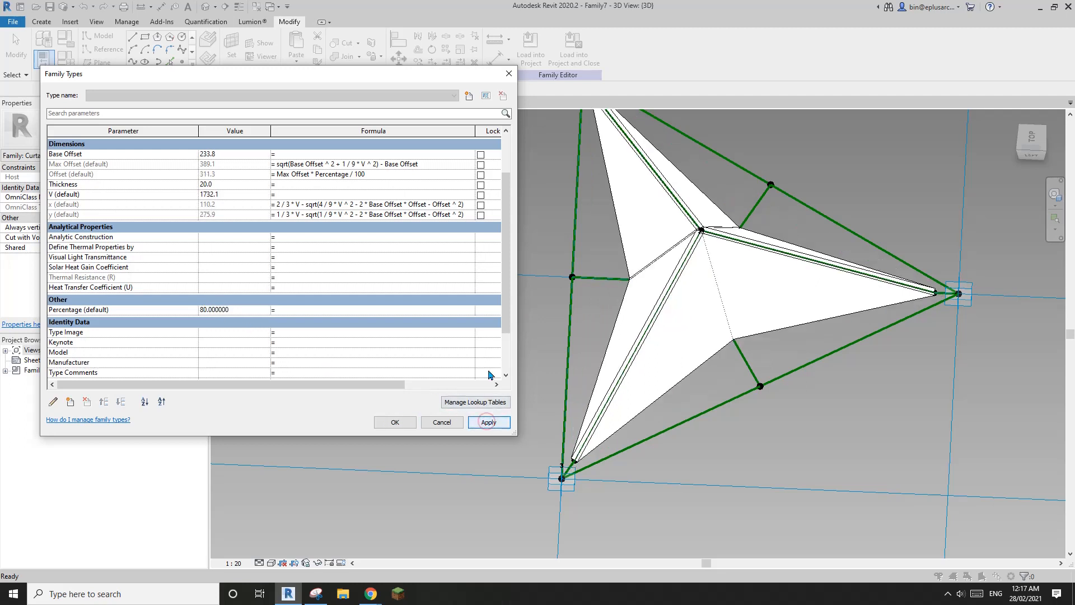
Step: Apply Percentage 85, accept the changes, and view the star-shaped panel from above
left_click(238, 312)
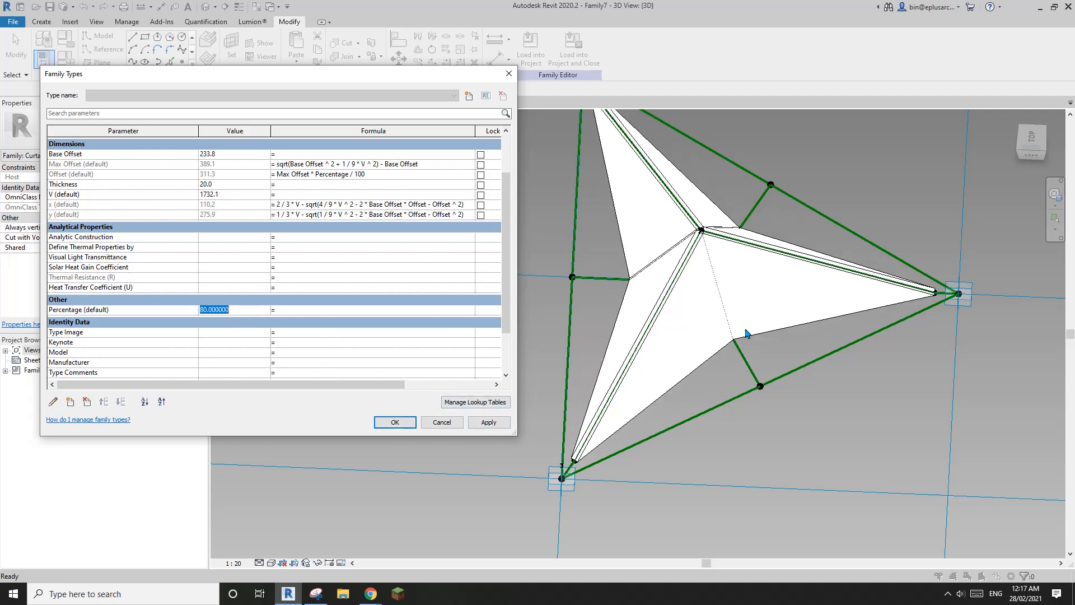
type("85")
left_click(488, 422)
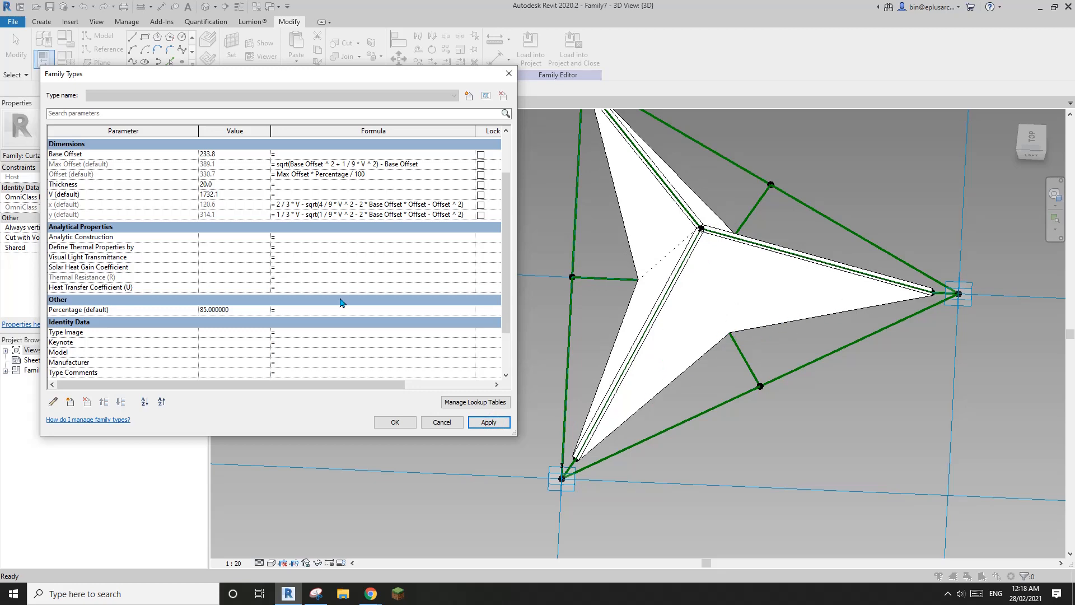
left_click(385, 422)
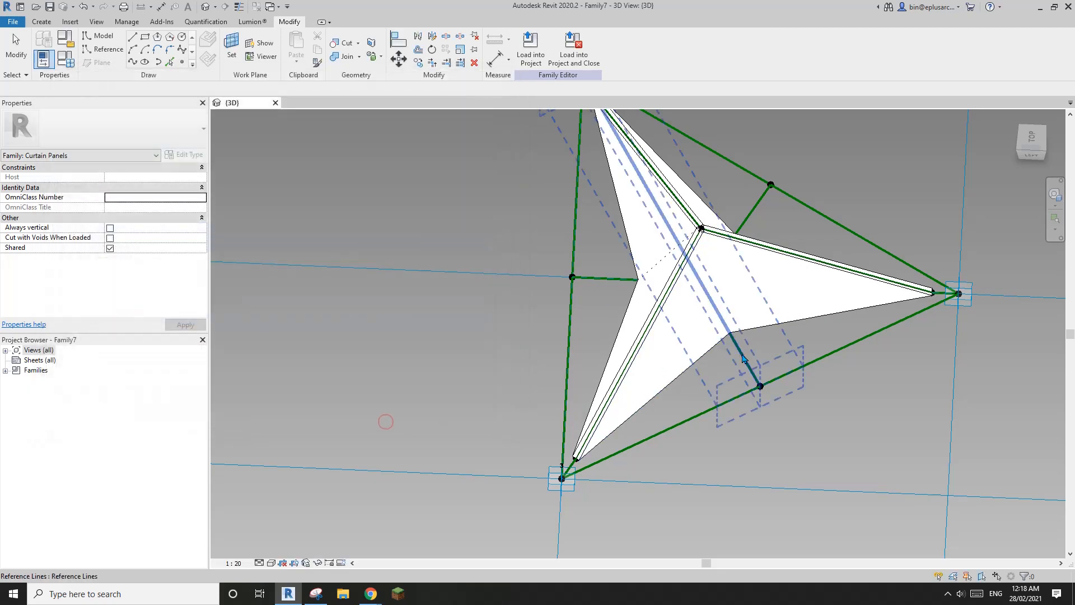
scroll(753, 387, "down", 1)
middle_click_drag(750, 392, 458, 278, "shift")
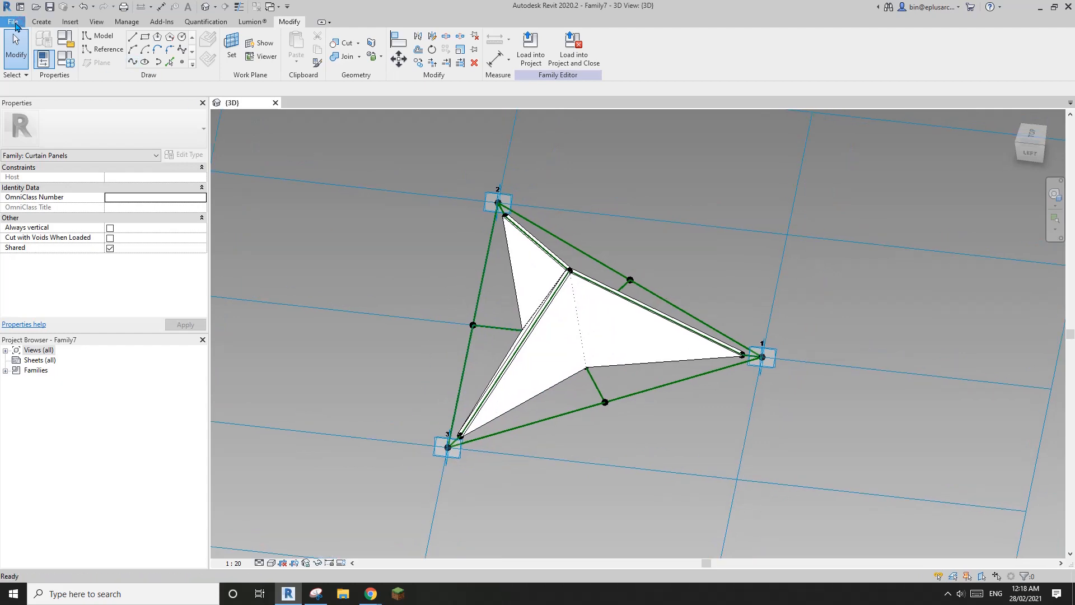
Step: Start a new family from the Conceptual Mass template
left_click(13, 22)
mouse_move(73, 67)
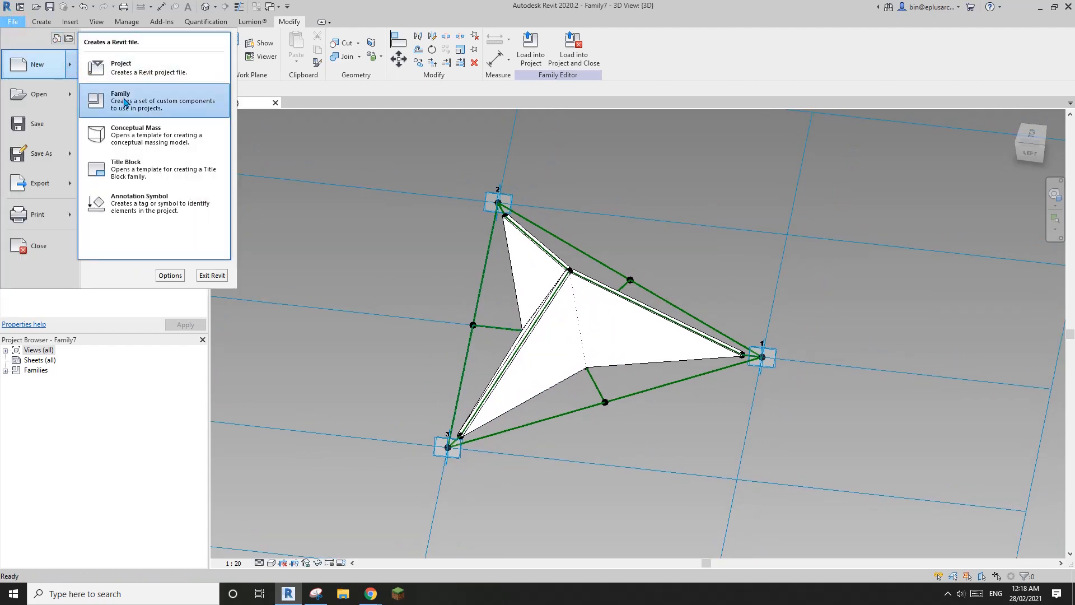
left_click(116, 134)
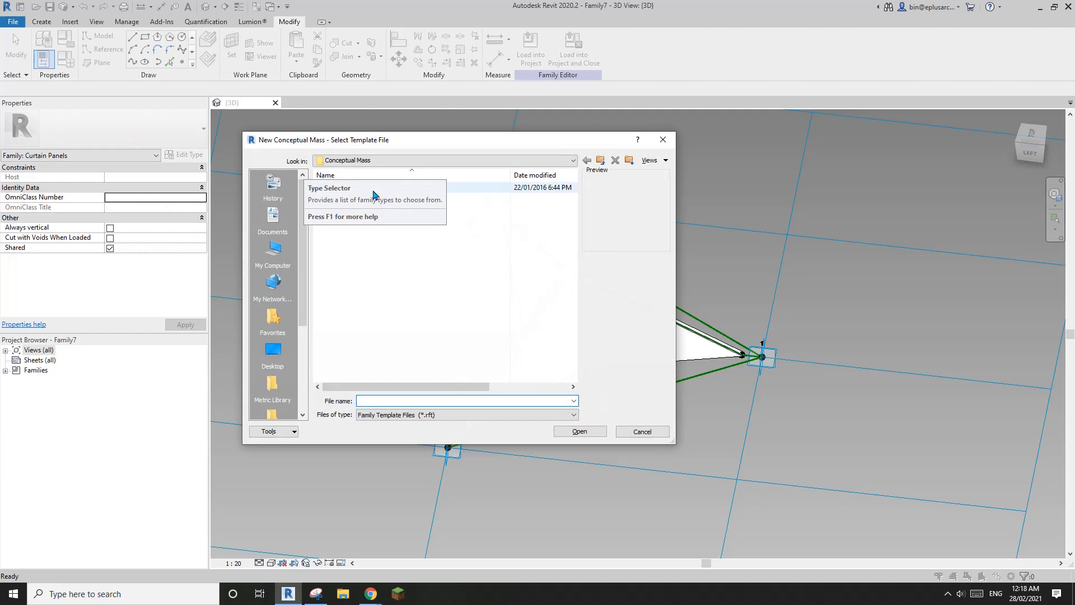
left_click(497, 233)
double_click(461, 191)
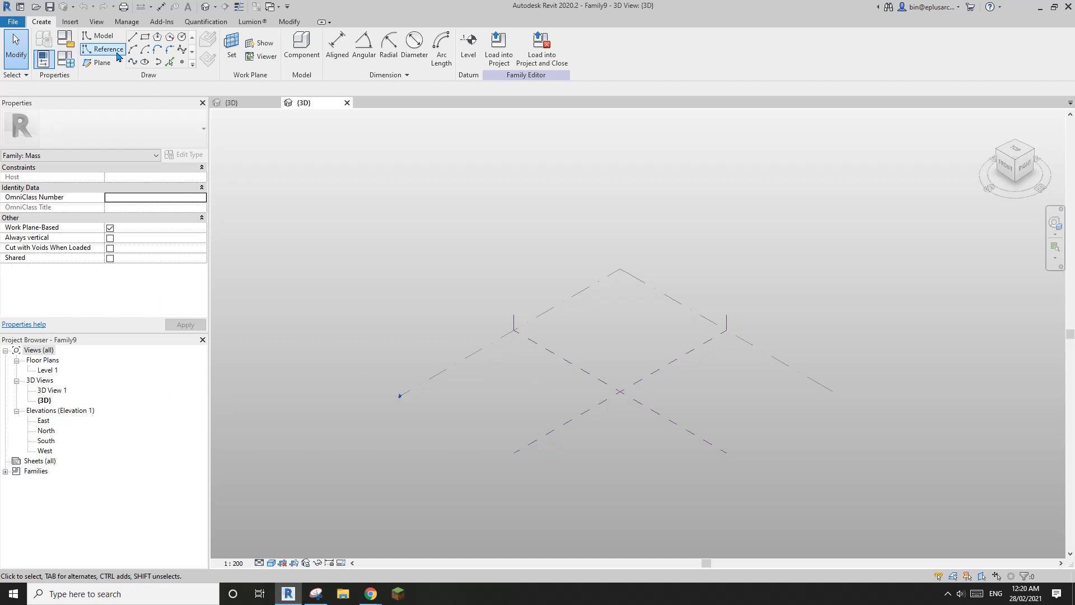
Step: Draw an arc reference line
left_click(119, 55)
left_click(132, 49)
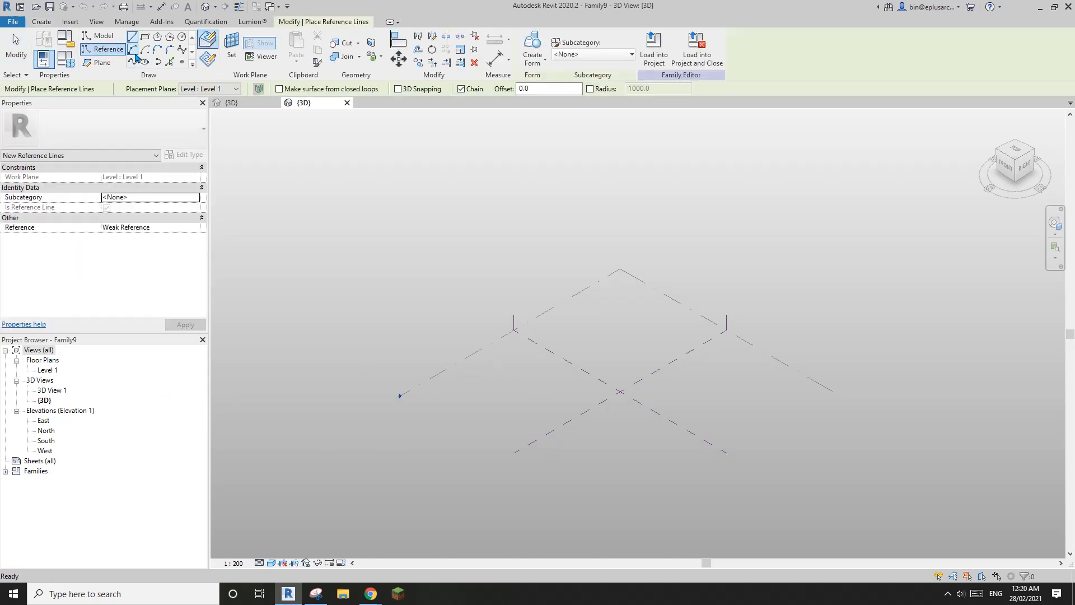
scroll(502, 391, "up", 3)
left_click(499, 392)
left_click(569, 434)
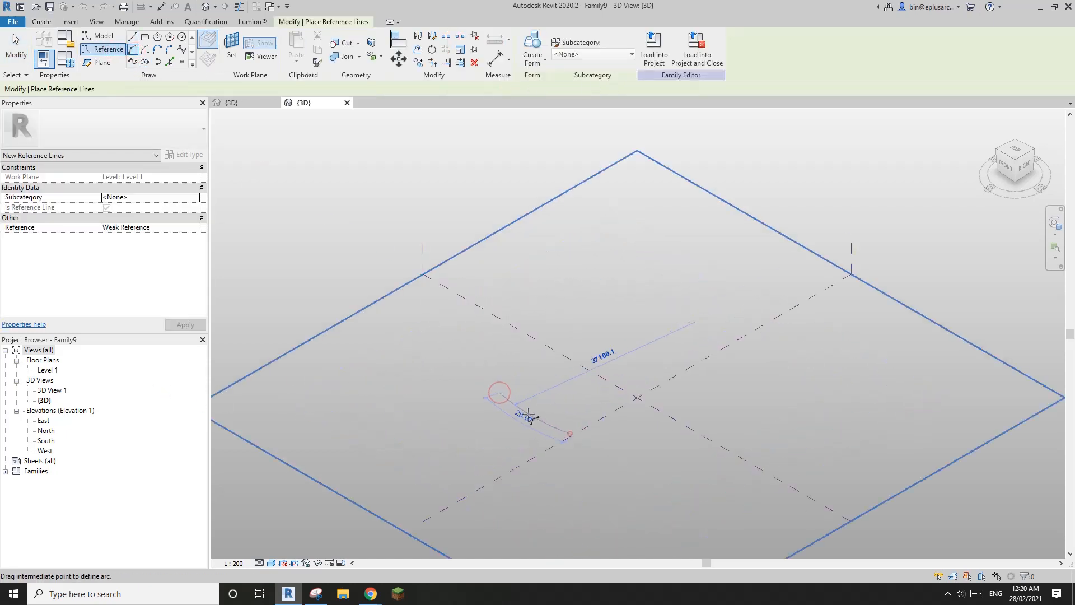
left_click(547, 440)
key("Escape")
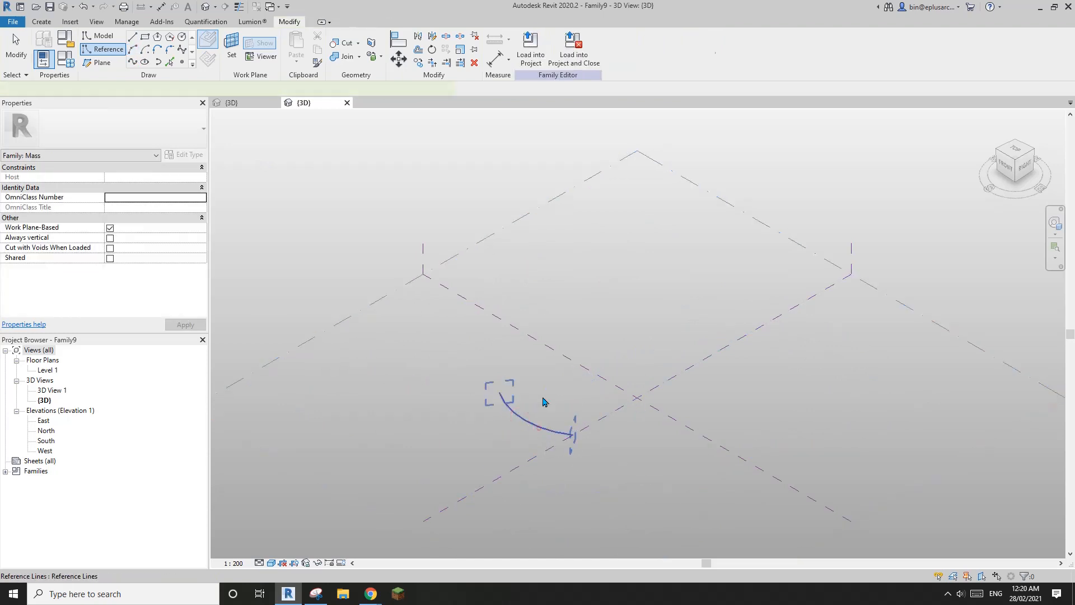
Step: Create a form from the arc and raise its top edge into a tall curved surface
left_click(537, 427)
left_click(532, 45)
left_click(532, 401)
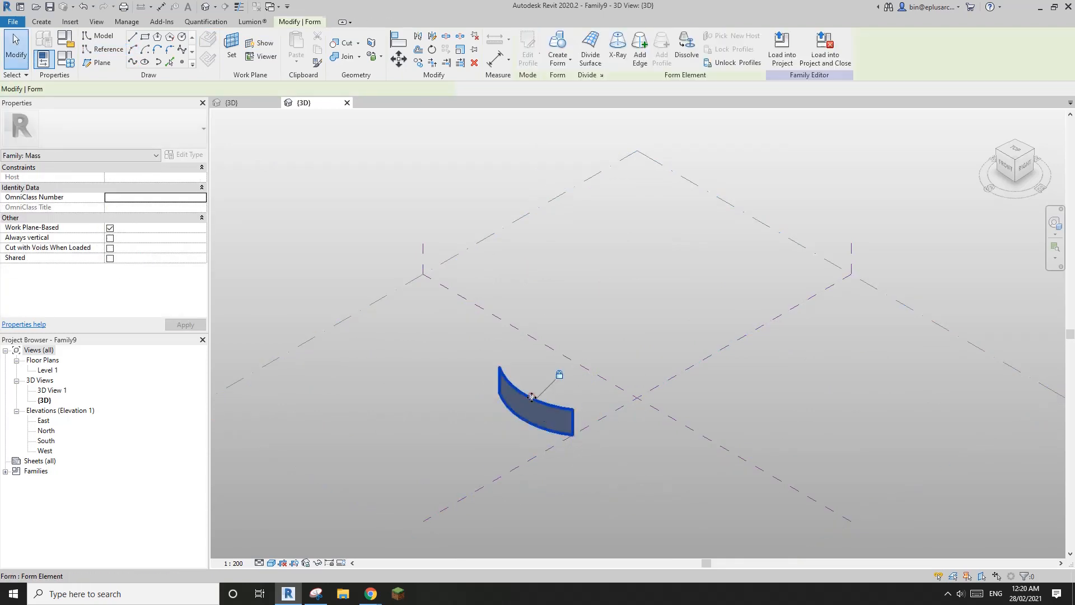
left_click(560, 374)
left_click(607, 398)
left_click(553, 405)
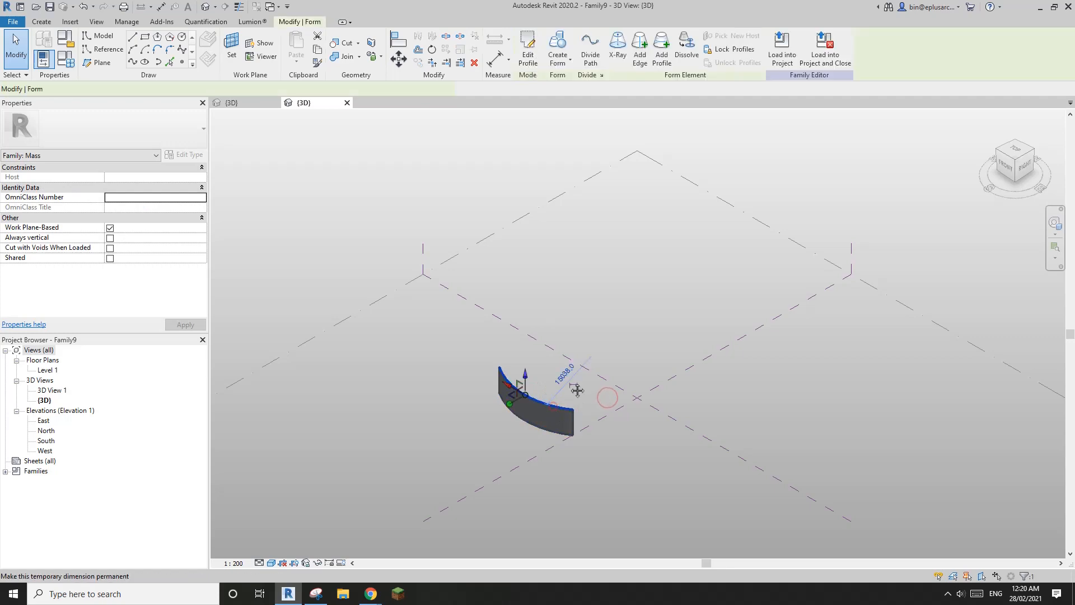
left_click_drag(525, 374, 526, 327)
middle_click_drag(538, 386, 633, 369, "shift")
scroll(551, 397, "up", 4)
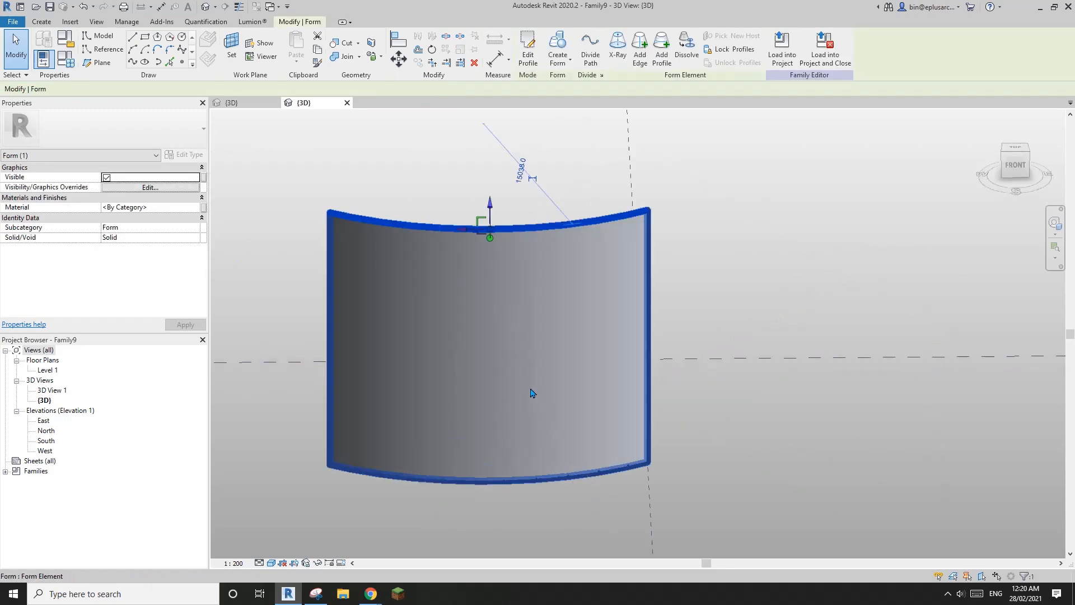
Step: Divide the curved surface into a U/V grid
left_click(519, 341)
middle_click_drag(494, 333, 519, 347, "shift")
left_click(598, 64)
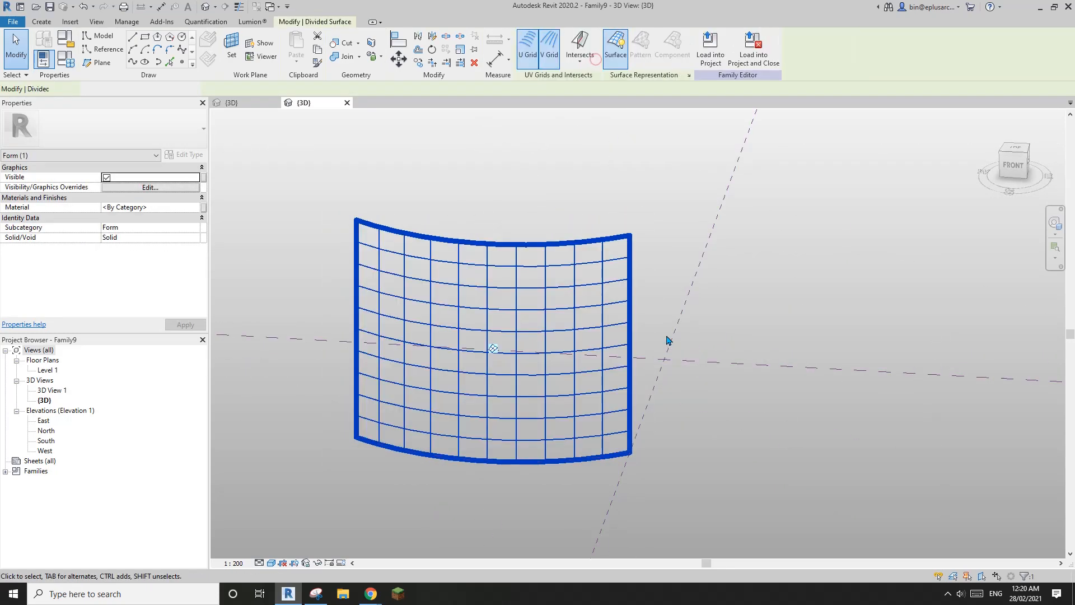
middle_click_drag(669, 341, 561, 357, "shift")
scroll(548, 370, "up", 3)
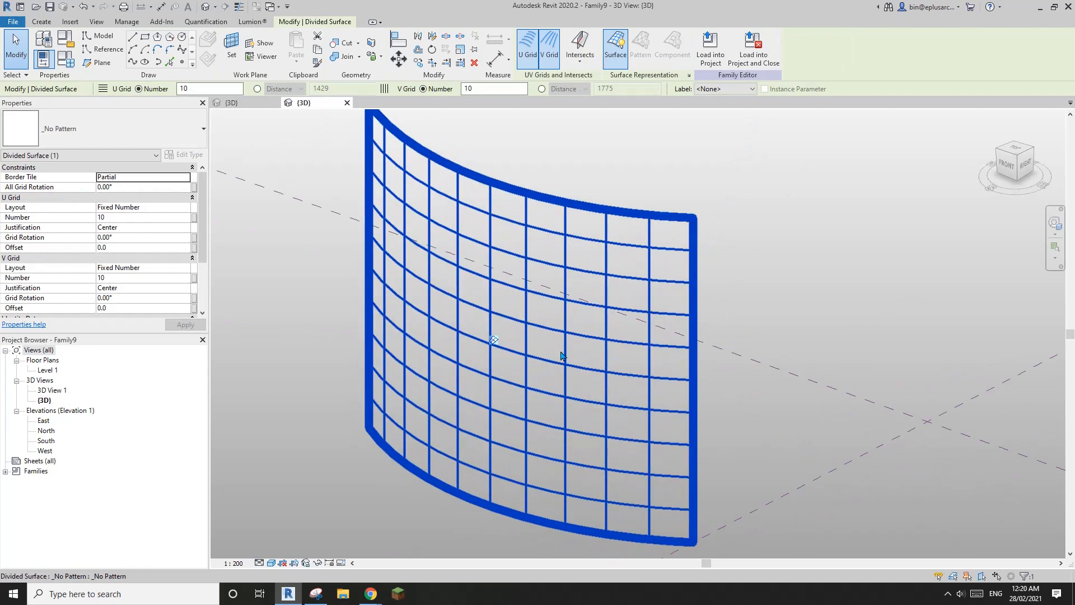
Step: Apply the Triangle (flat) pattern to the divided surface and review its U grid layout
left_click(165, 128)
scroll(133, 313, "down", 5)
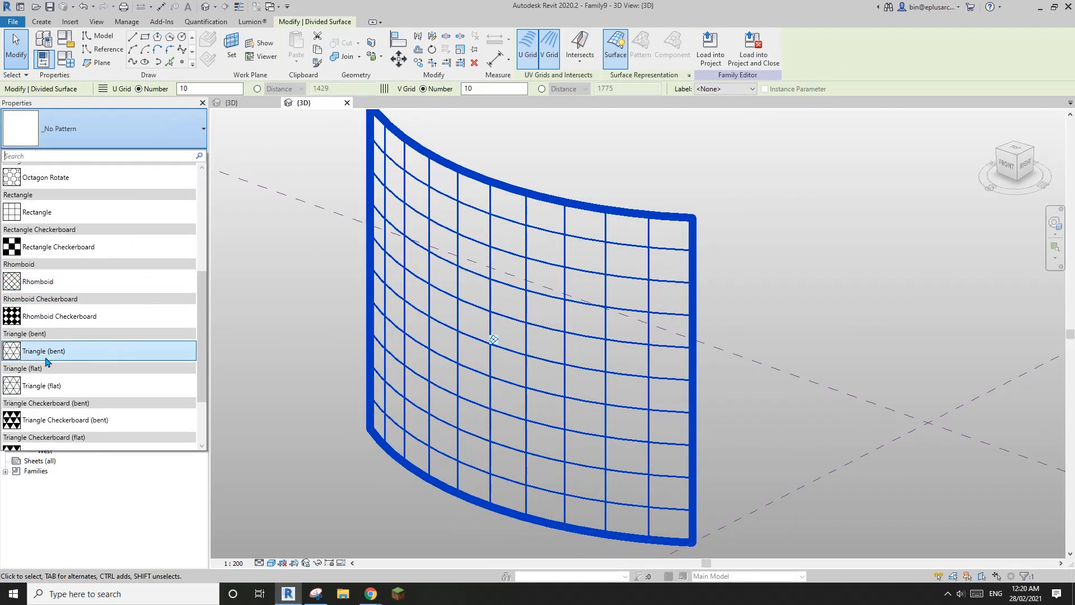
left_click(54, 386)
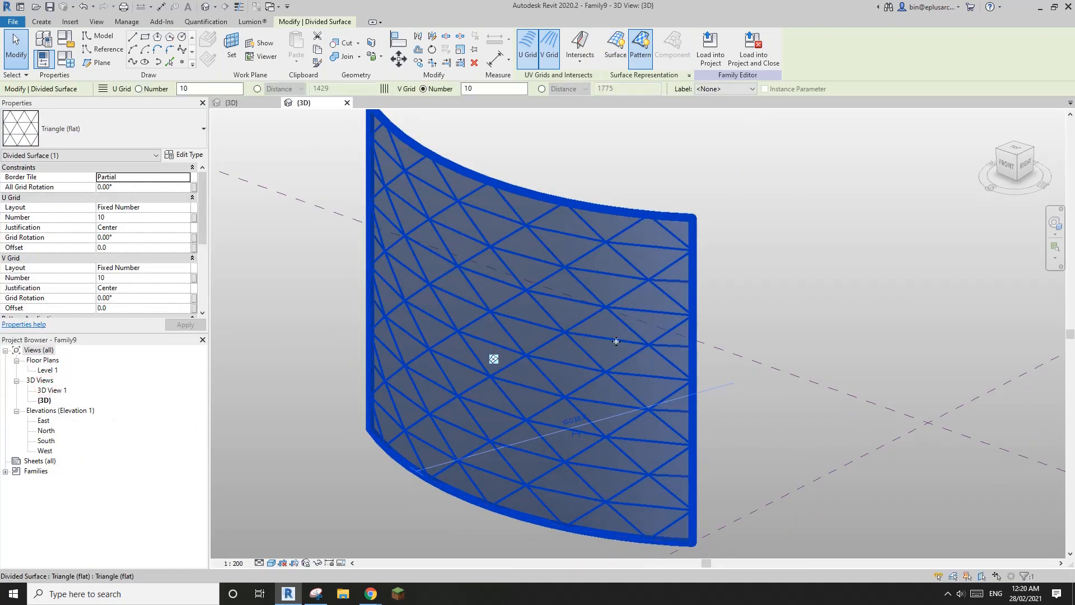
middle_click_drag(617, 341, 685, 333, "shift")
key("Escape")
left_click(702, 273)
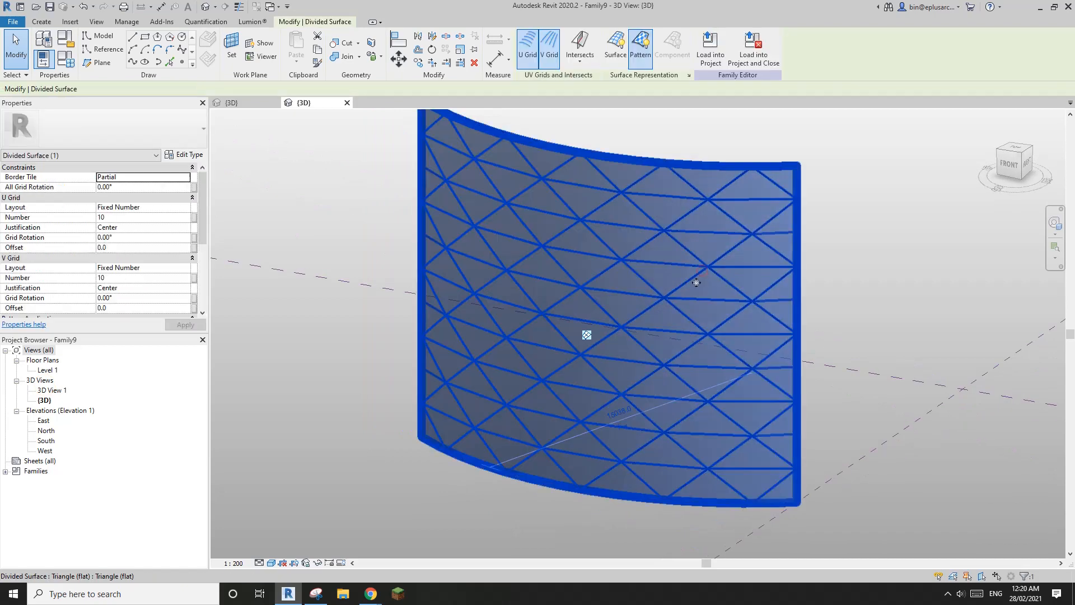
middle_click_drag(696, 280, 659, 289, "shift")
scroll(419, 250, "up", 1)
middle_click_drag(422, 246, 312, 238)
middle_click_drag(570, 270, 541, 290)
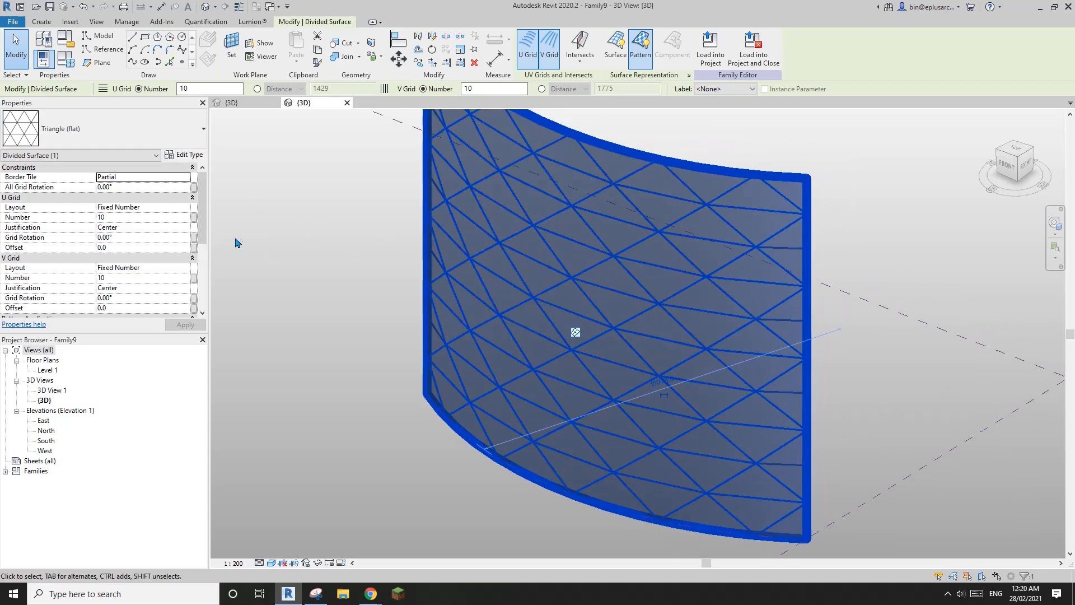
left_click(186, 207)
left_click(186, 209)
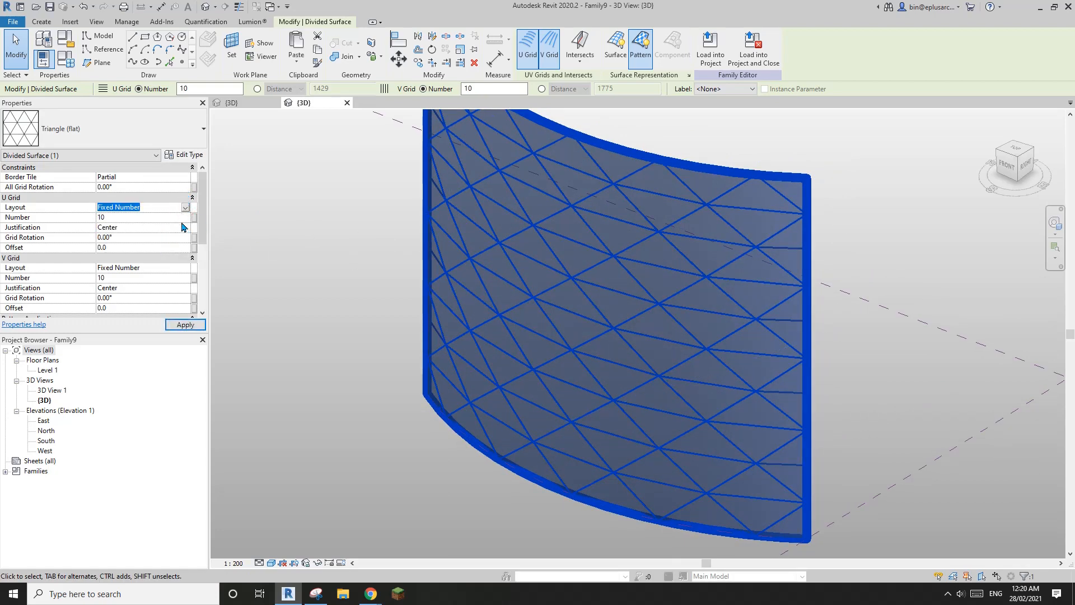
Step: Switch both the U Grid and V Grid layouts to Fixed Distance
middle_click_drag(481, 271, 480, 263)
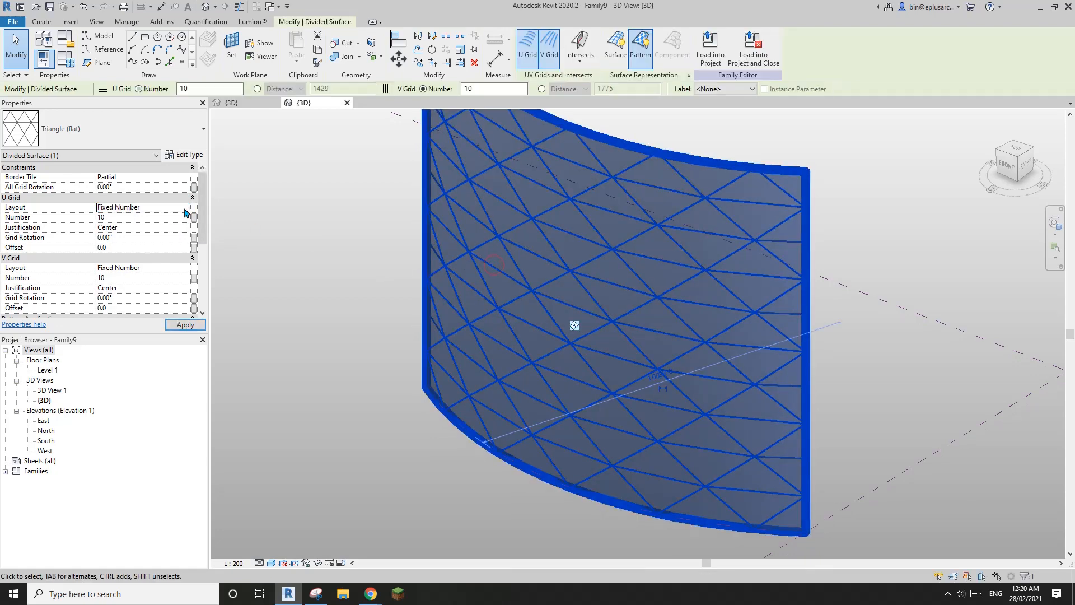
left_click(187, 209)
left_click(117, 225)
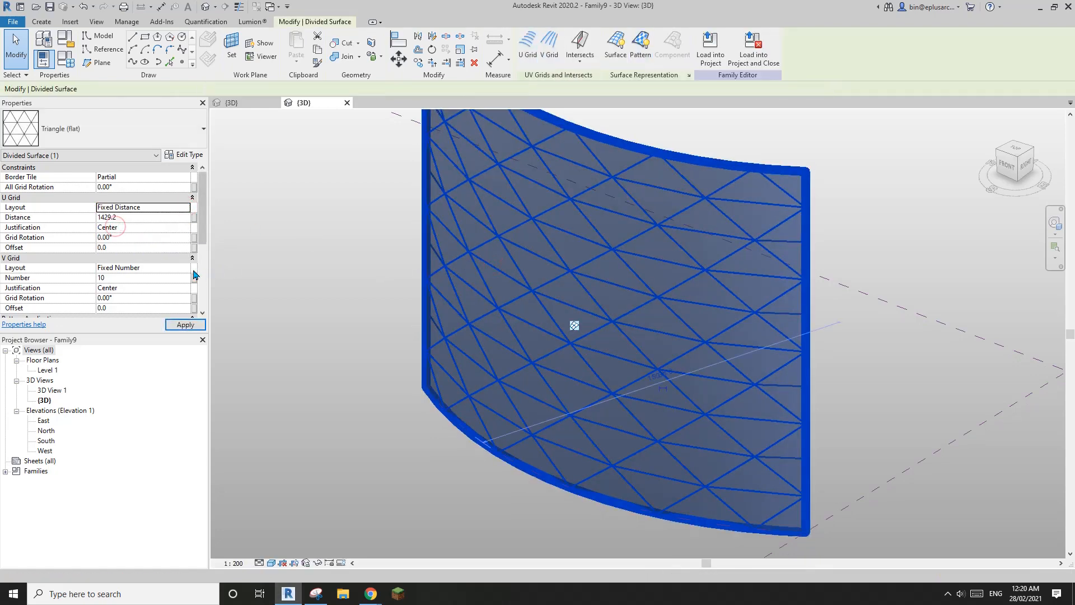
left_click(186, 268)
left_click(123, 290)
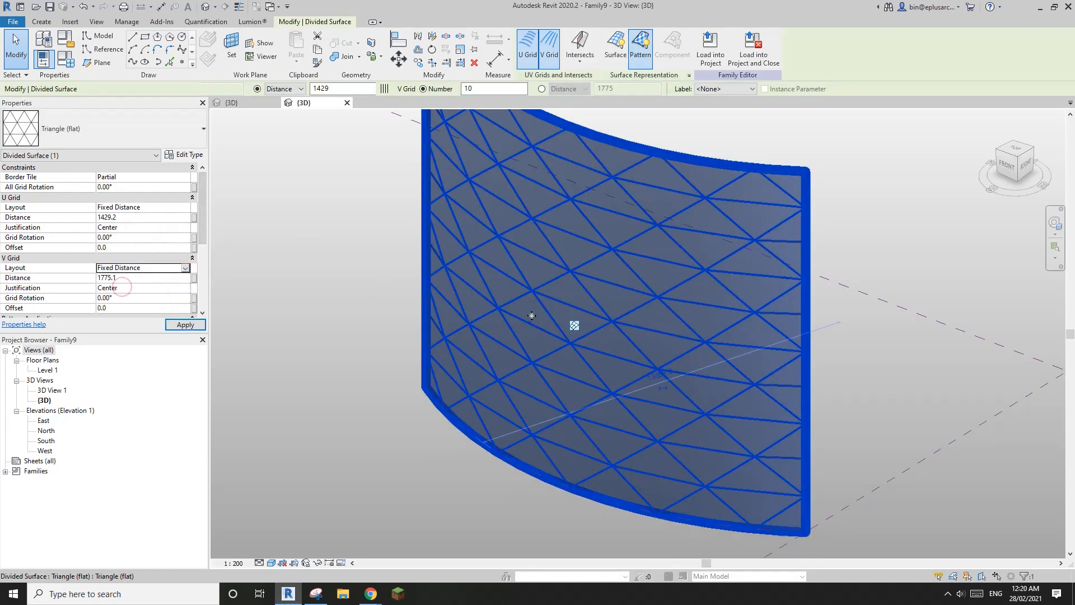
Step: Set the U grid distance to 3000 and the V grid distance to 1000
middle_click_drag(576, 317, 605, 336, "shift")
key("Escape")
left_click(721, 348)
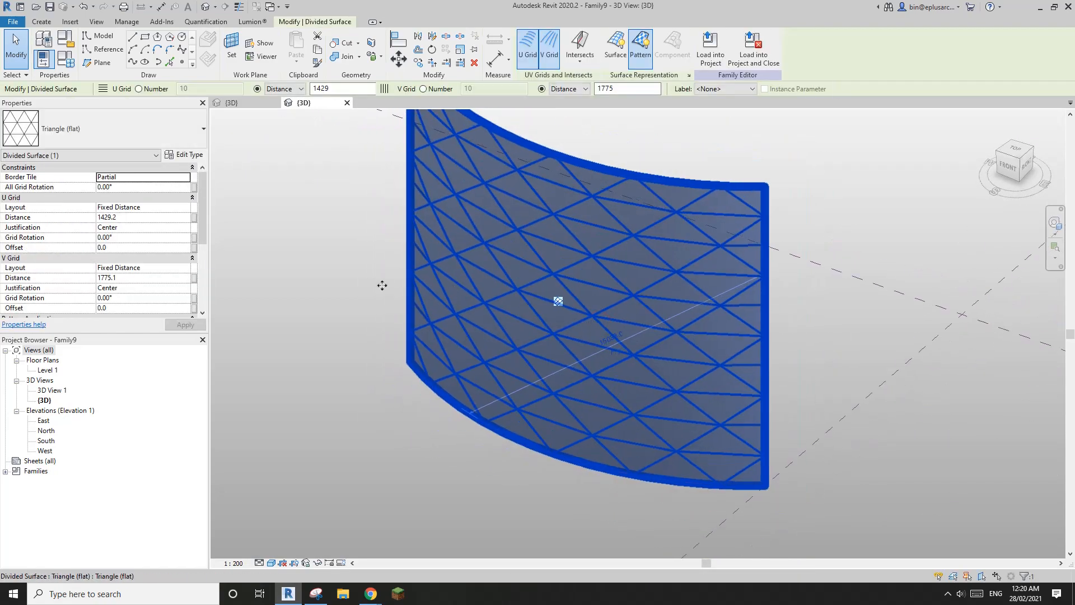
left_click(156, 217)
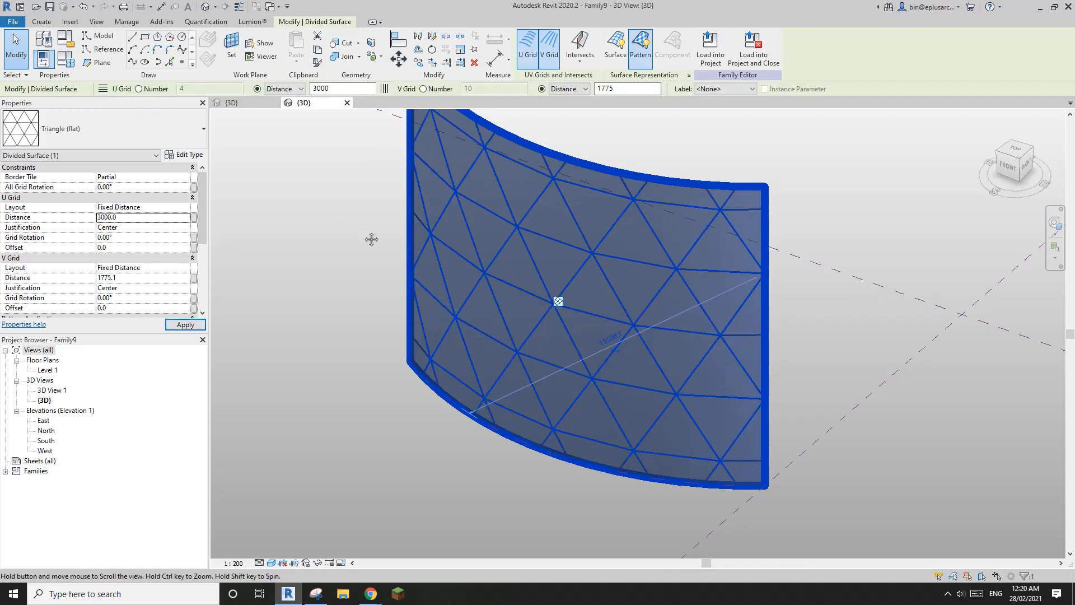
middle_click_drag(371, 239, 446, 254, "shift")
key("Escape")
left_click(585, 275)
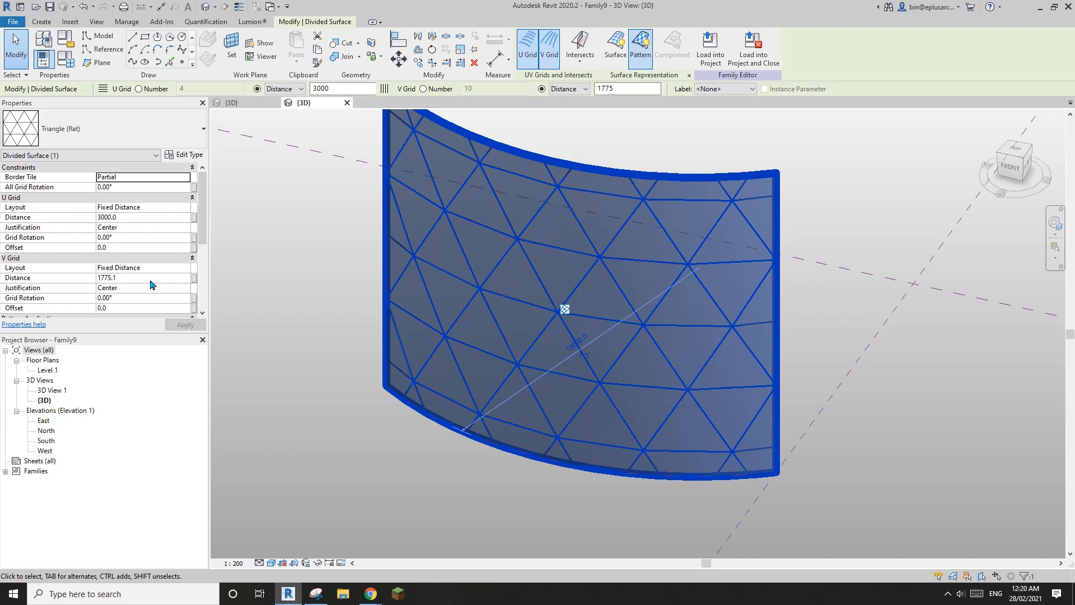
left_click(150, 280)
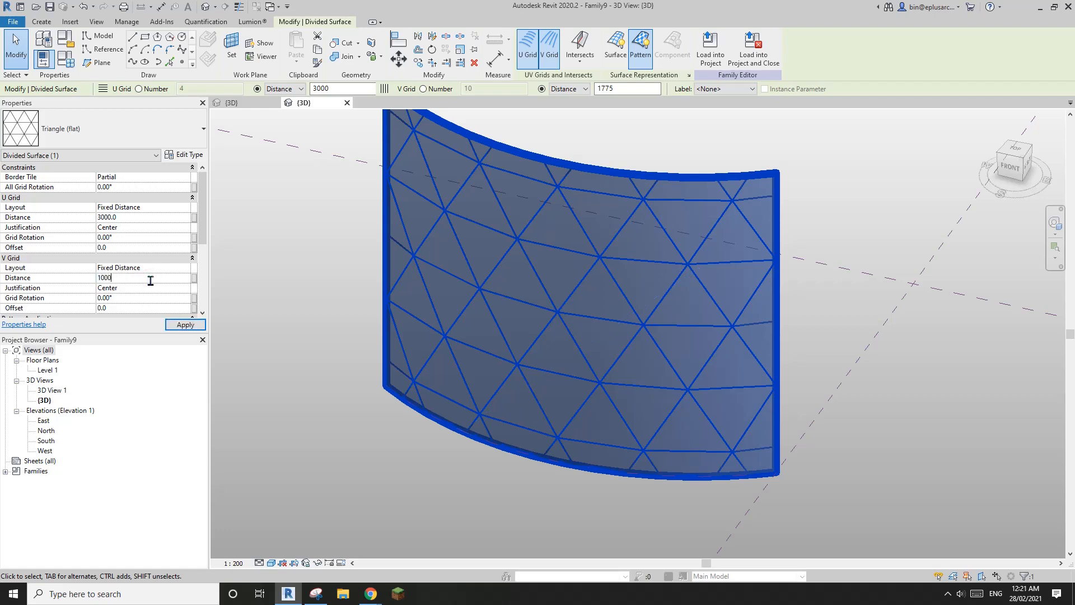
key("Return")
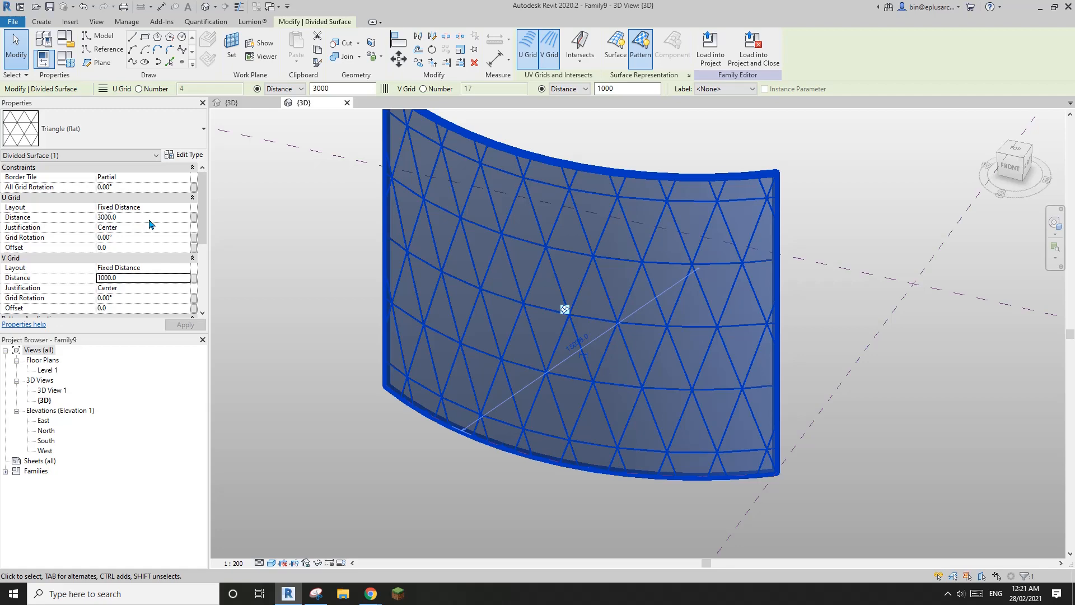
Step: Reselect the divided surface and start associating V Distance with a family parameter
middle_click_drag(551, 246, 528, 245, "shift")
scroll(526, 241, "up", 1)
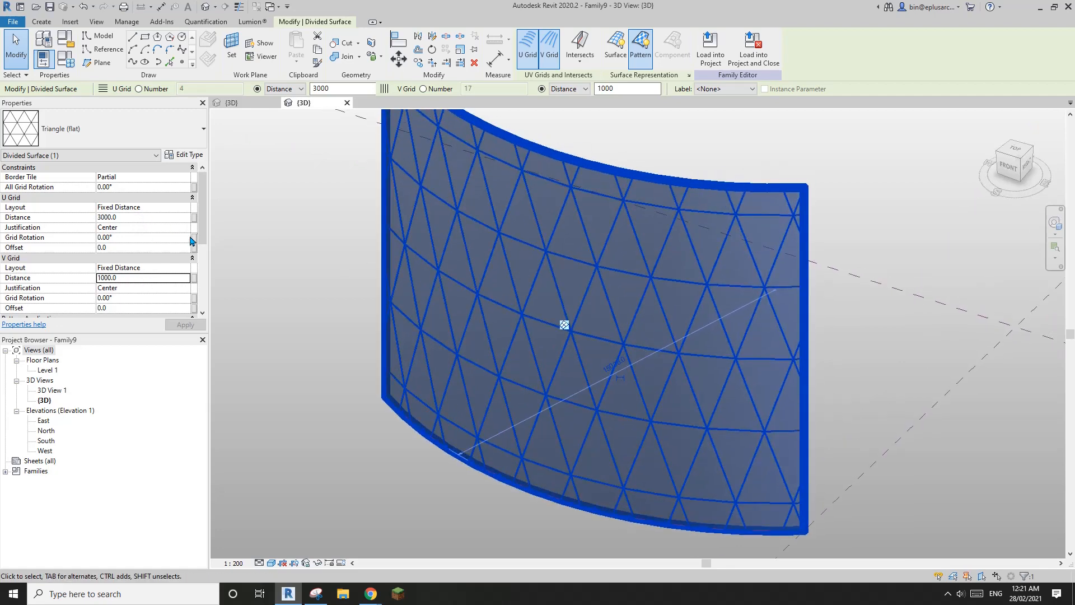
middle_click_drag(323, 266, 309, 250)
left_click(309, 249)
left_click(466, 258)
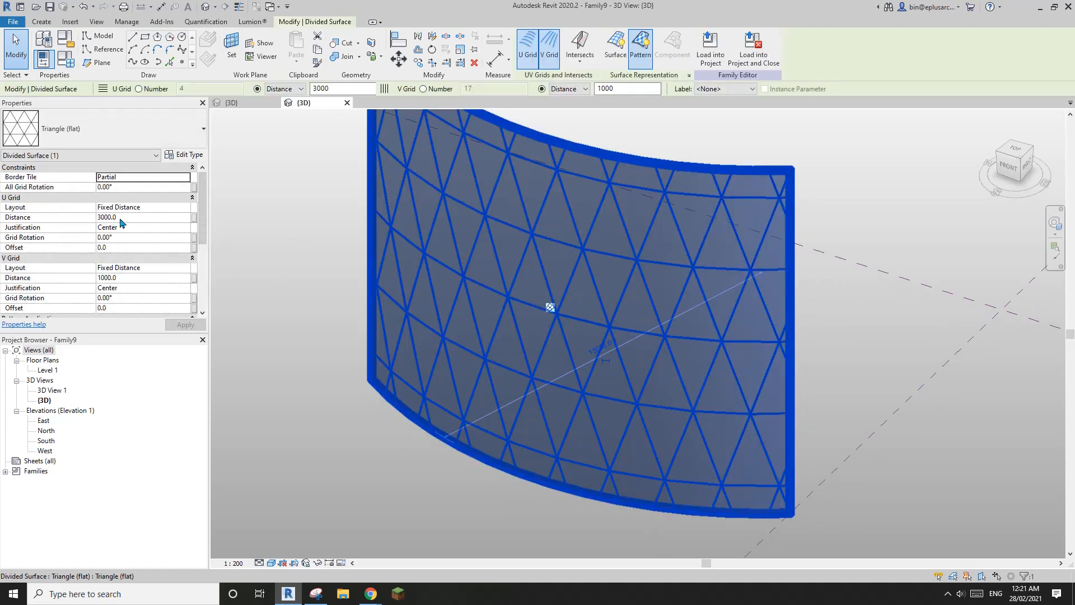
left_click(194, 278)
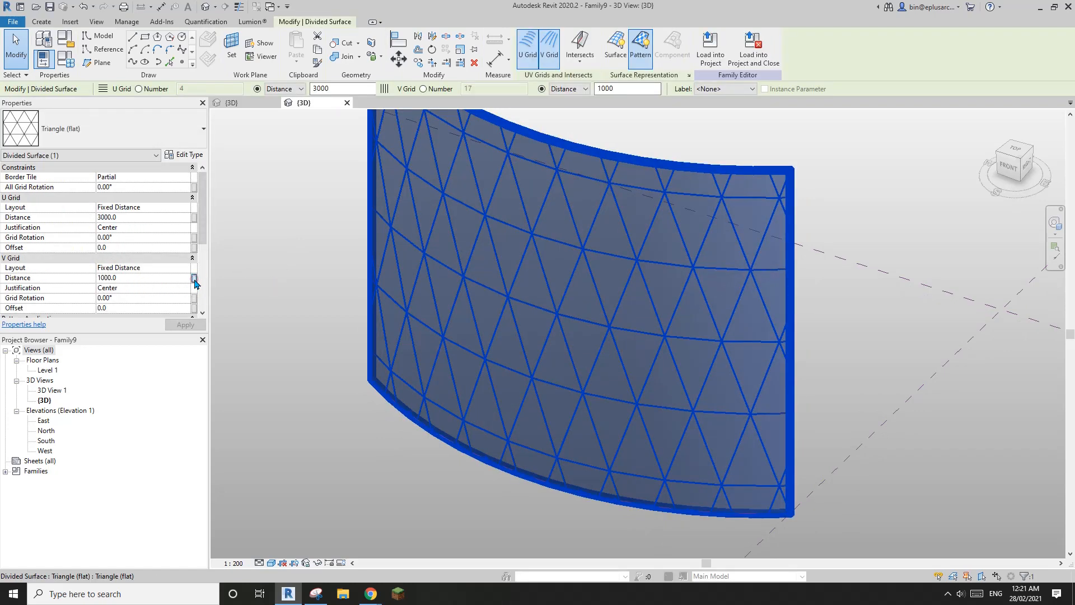
Step: Create a new instance parameter named V to drive the V grid distance
left_click(330, 324)
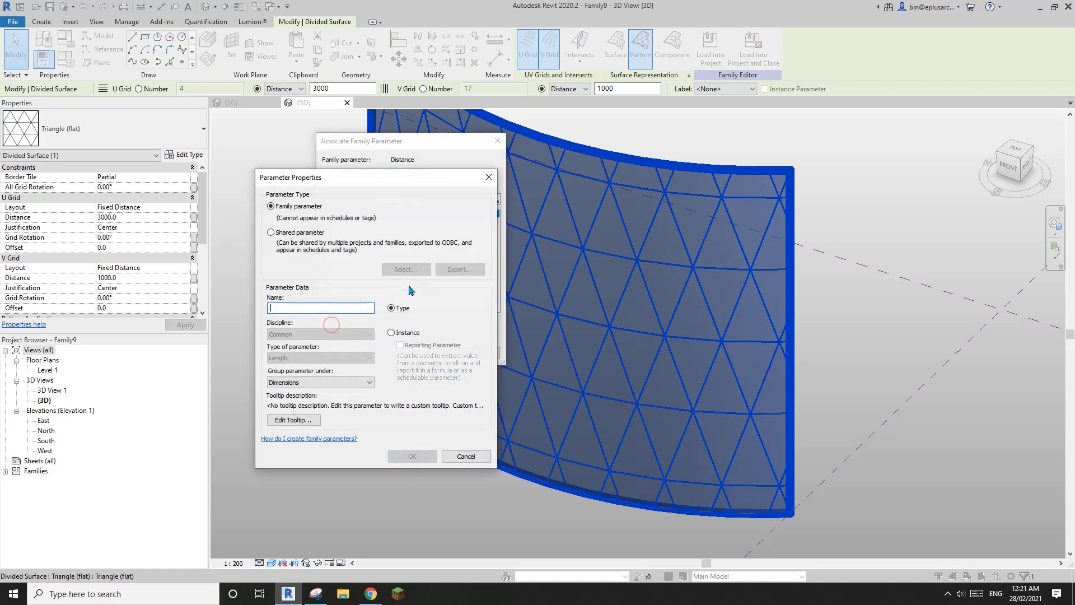
left_click_drag(461, 152, 519, 193)
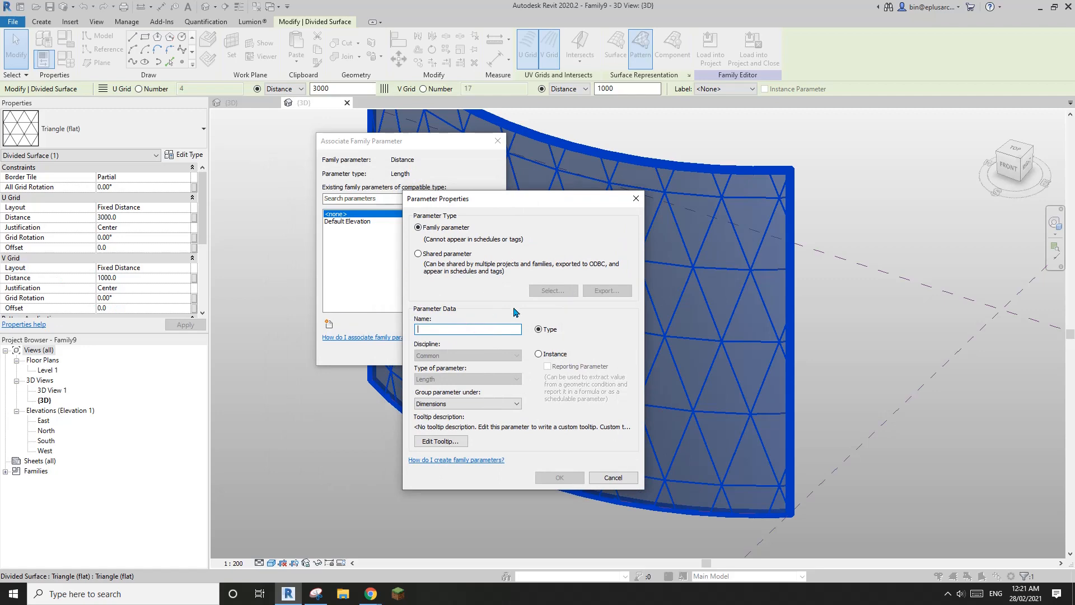
type("V")
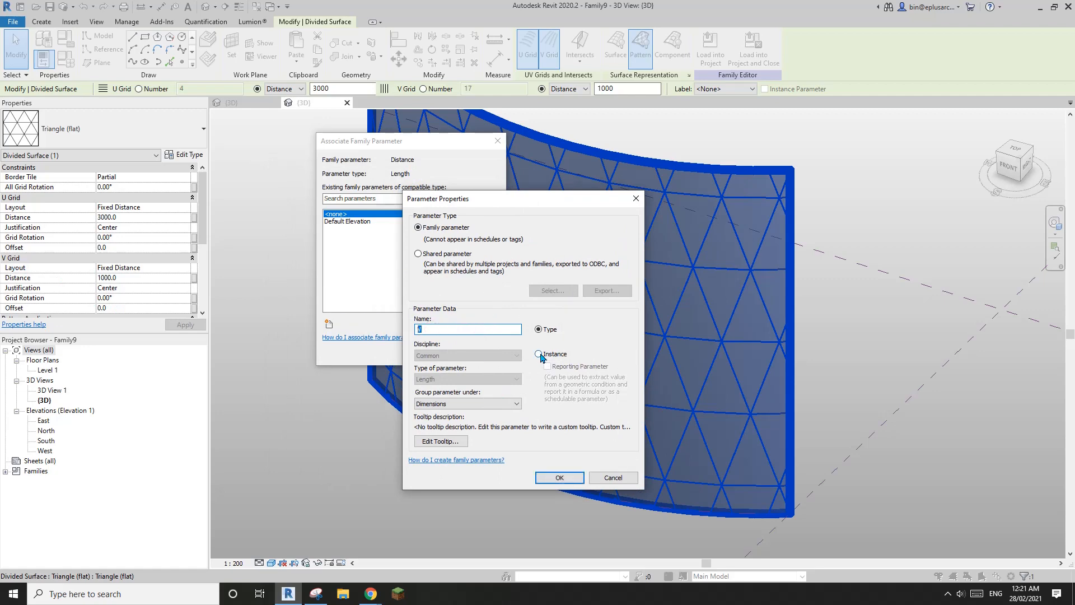
left_click(557, 474)
left_click(434, 352)
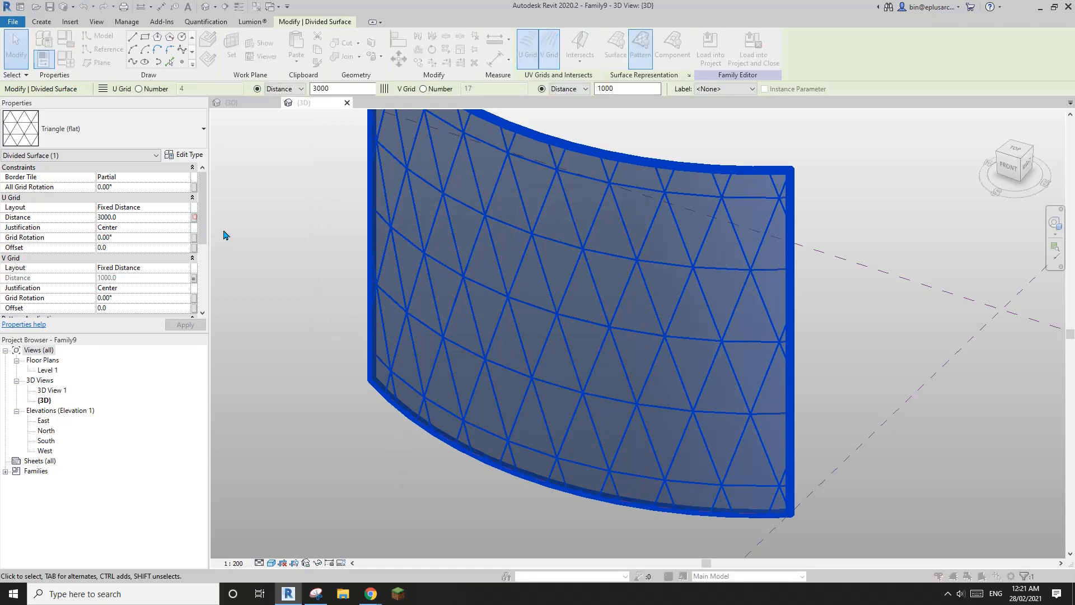
Step: Associate the U grid distance with a new instance parameter U
left_click(193, 216)
left_click(330, 325)
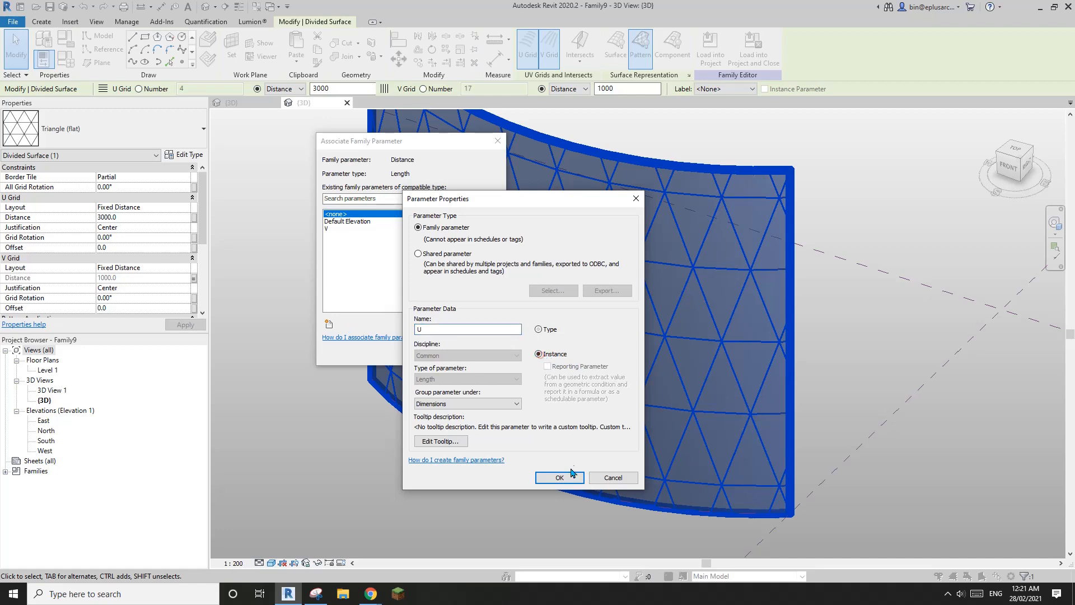
left_click(560, 477)
left_click(490, 350)
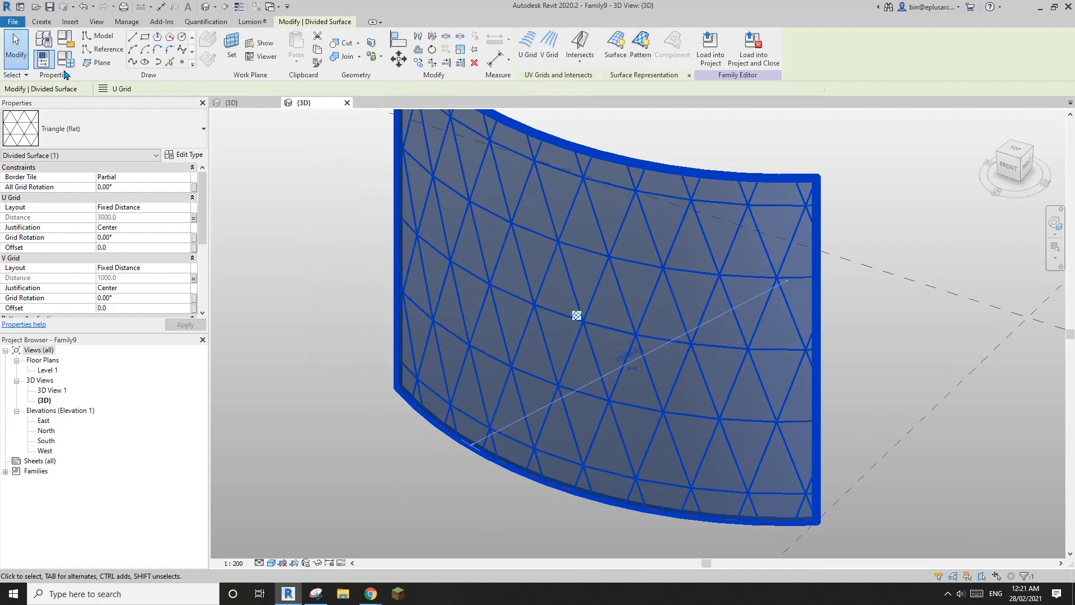
left_click(43, 58)
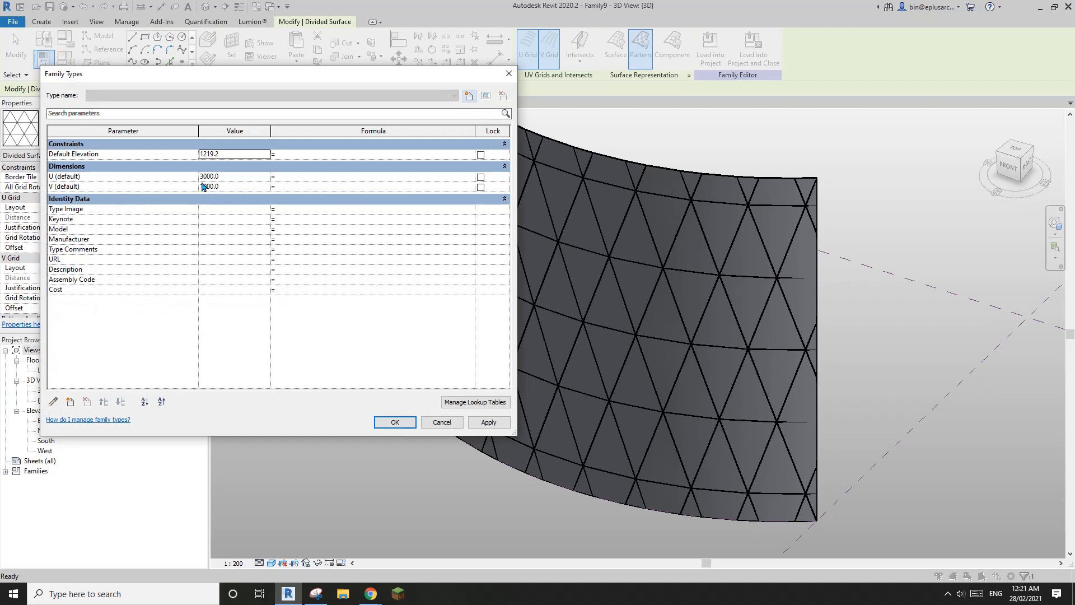
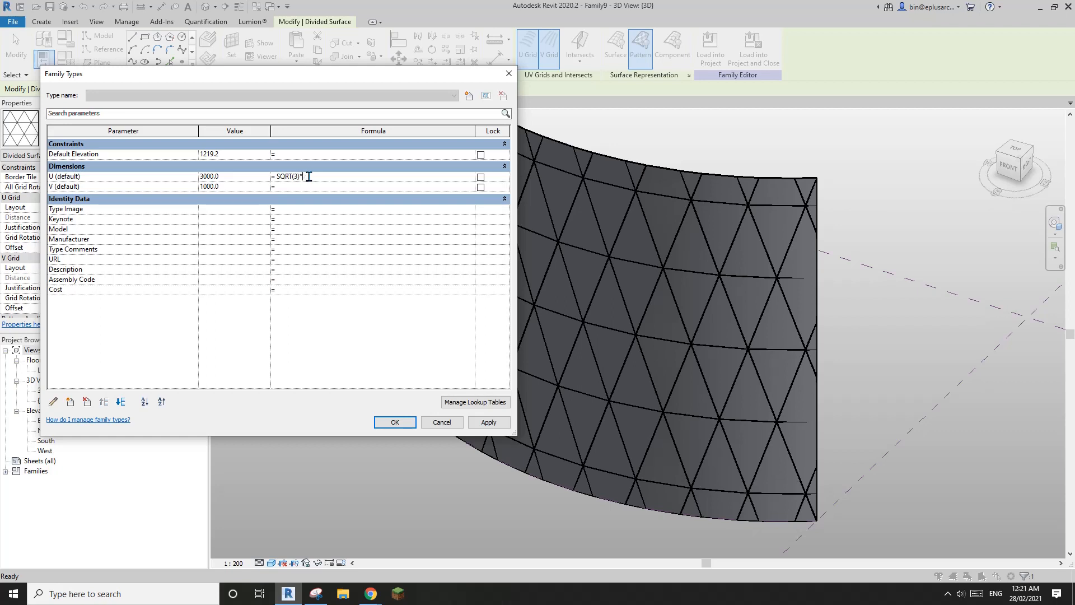
Step: Drive U with the formula sqrt(3)*V, trial V at 2000, then restore V to 1000 (U 1732.1)
left_click(487, 422)
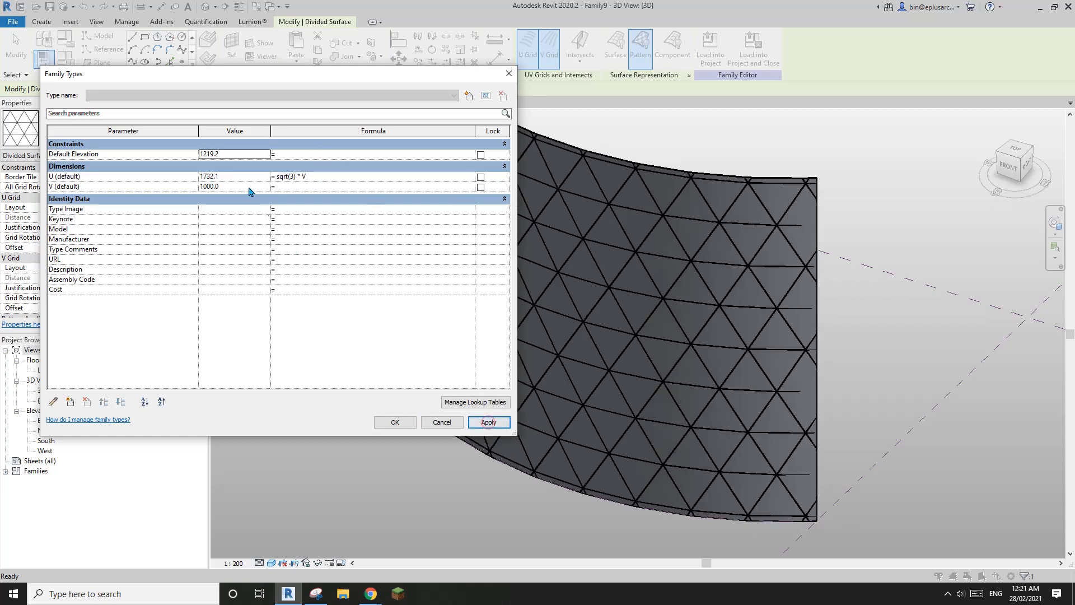
left_click(396, 423)
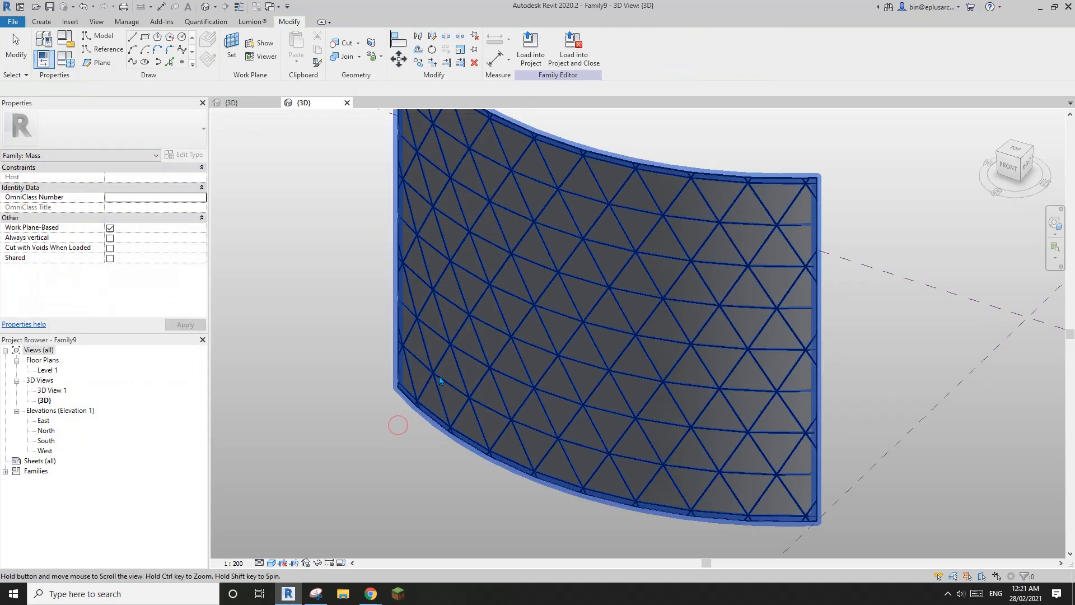
left_click(68, 63)
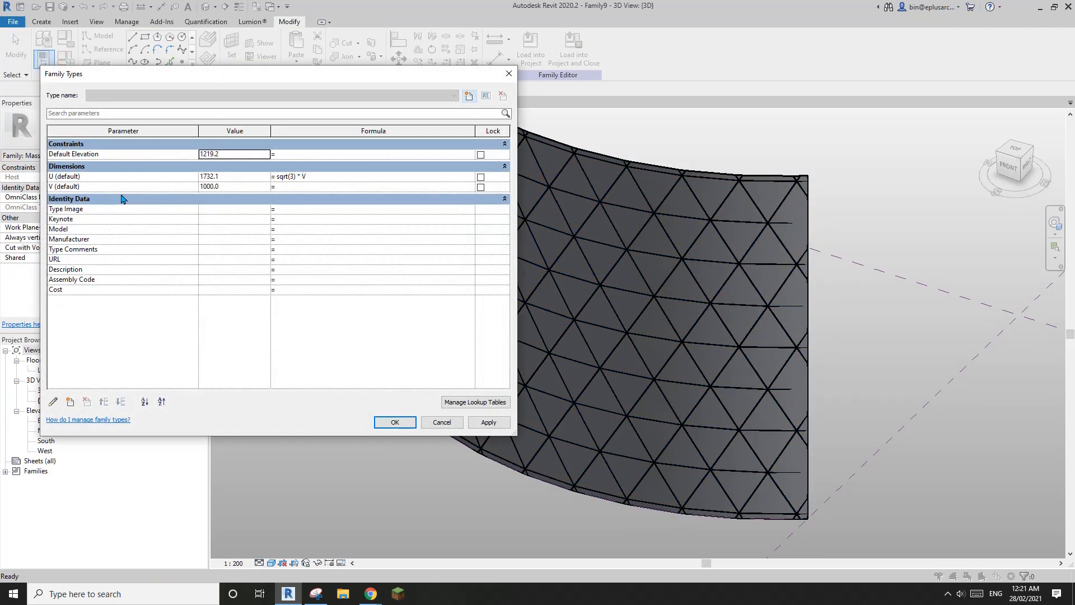
left_click(247, 187)
type("2")
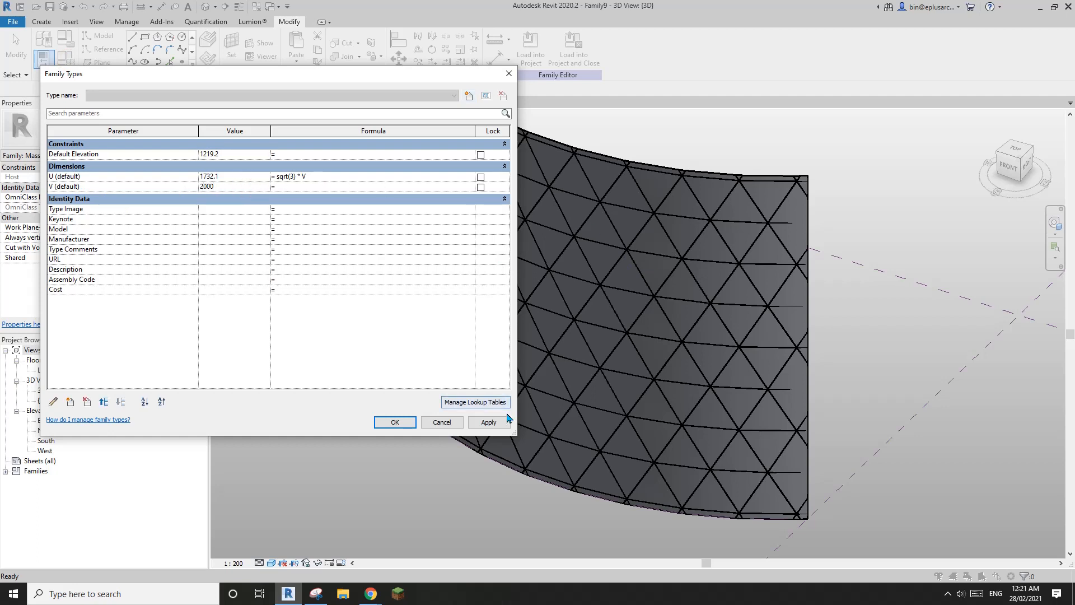
left_click(500, 425)
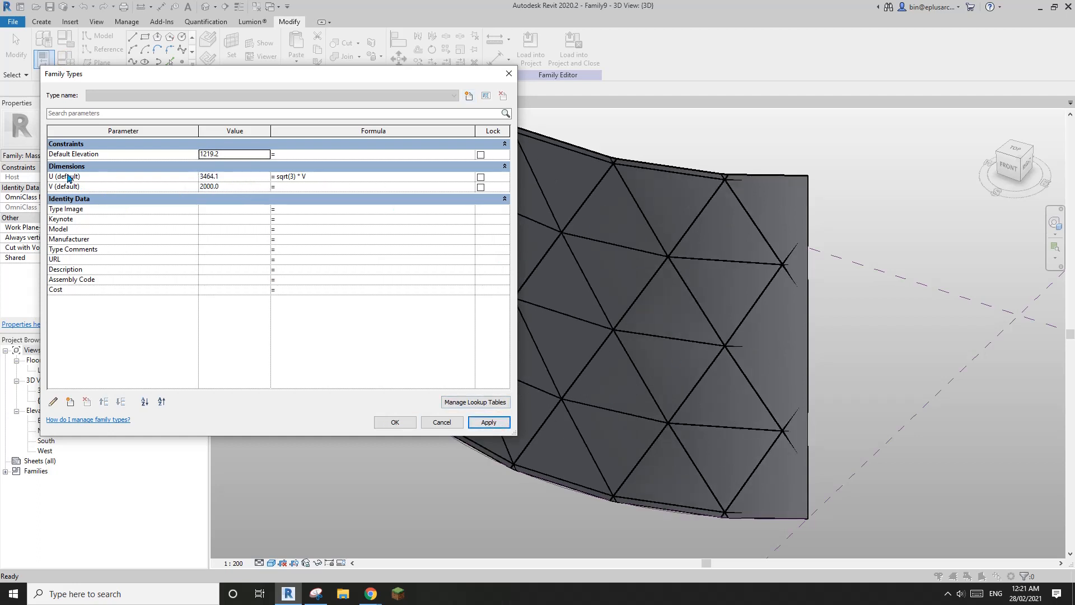
left_click(244, 188)
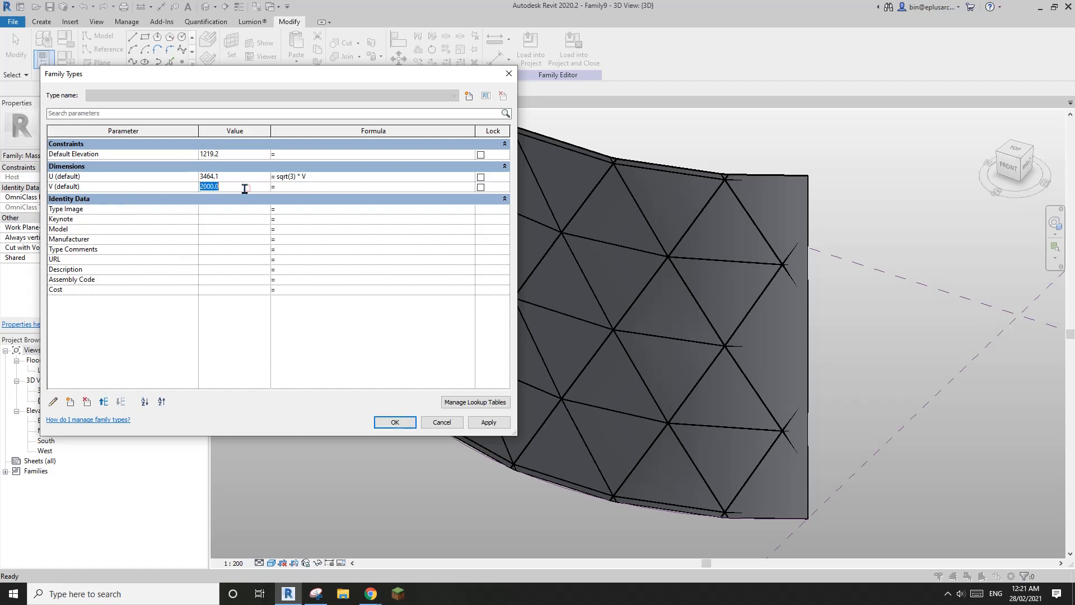
left_click(488, 422)
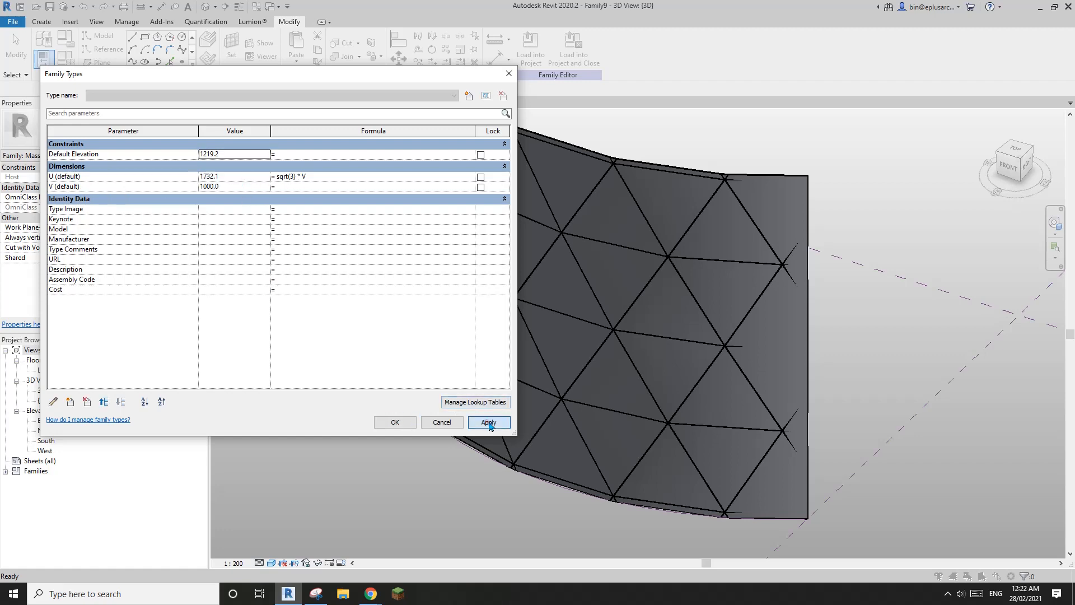
left_click(395, 422)
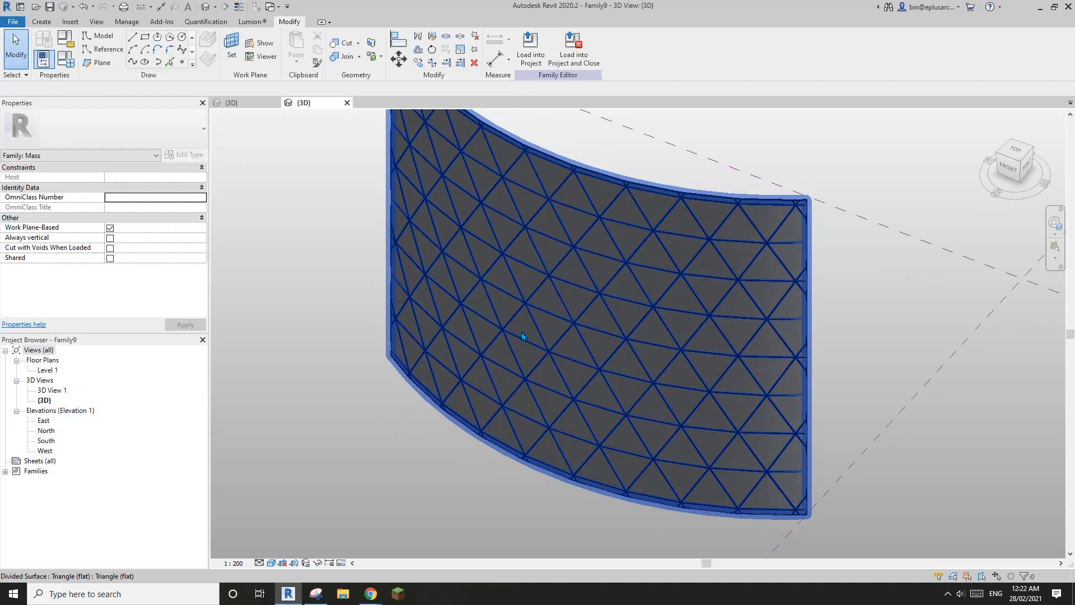
left_click(321, 183)
Step: Load Family7 into the mass and apply it as the divided surface's pattern instead of flat triangles
left_click(233, 103)
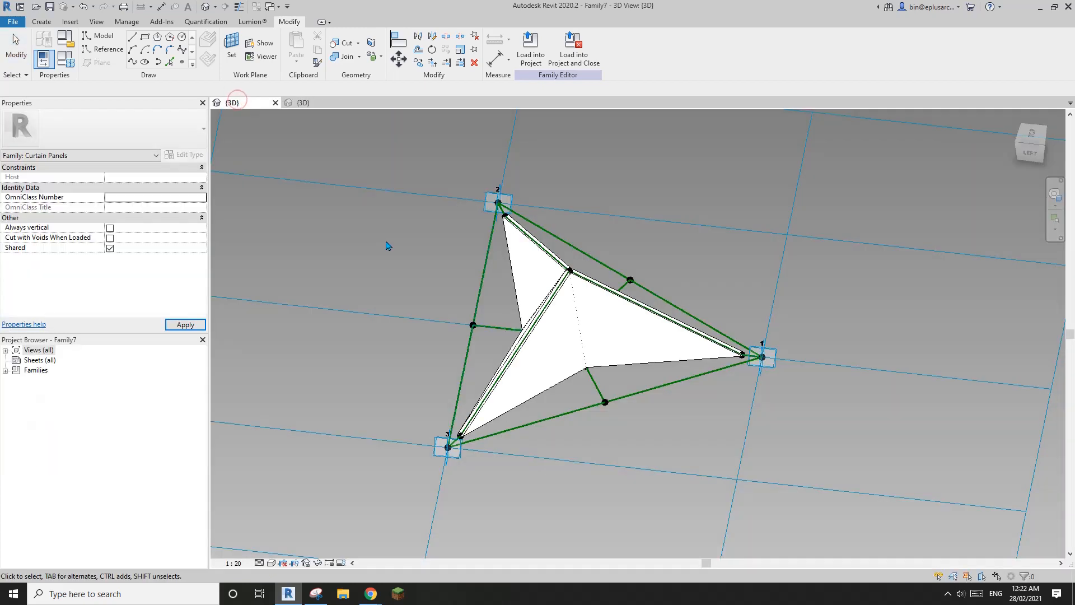
left_click(534, 51)
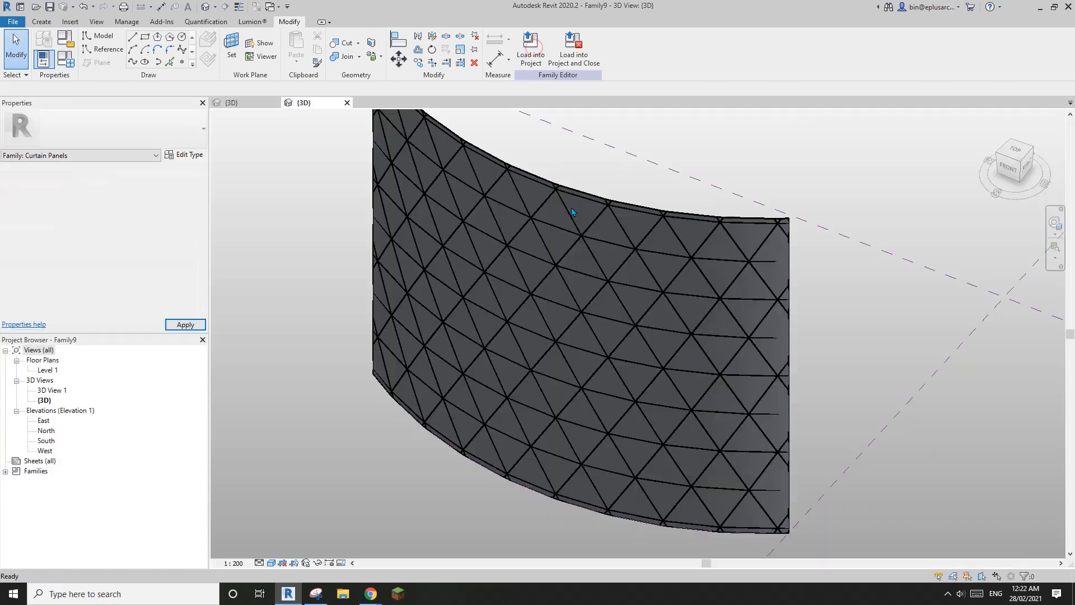
left_click(597, 305)
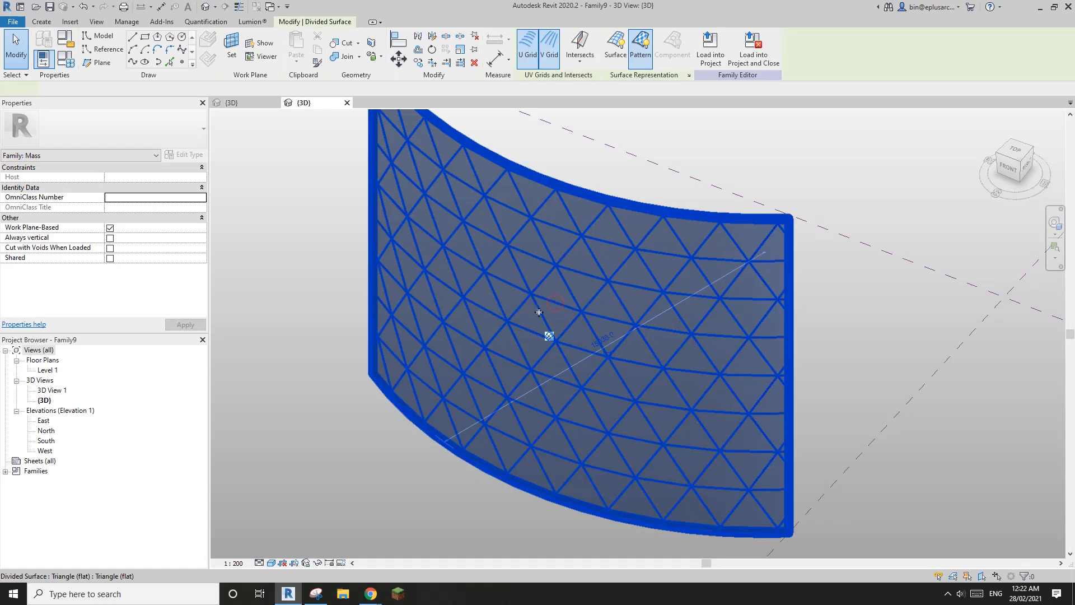
left_click(154, 123)
scroll(116, 323, "down", 2)
scroll(115, 320, "down", 1)
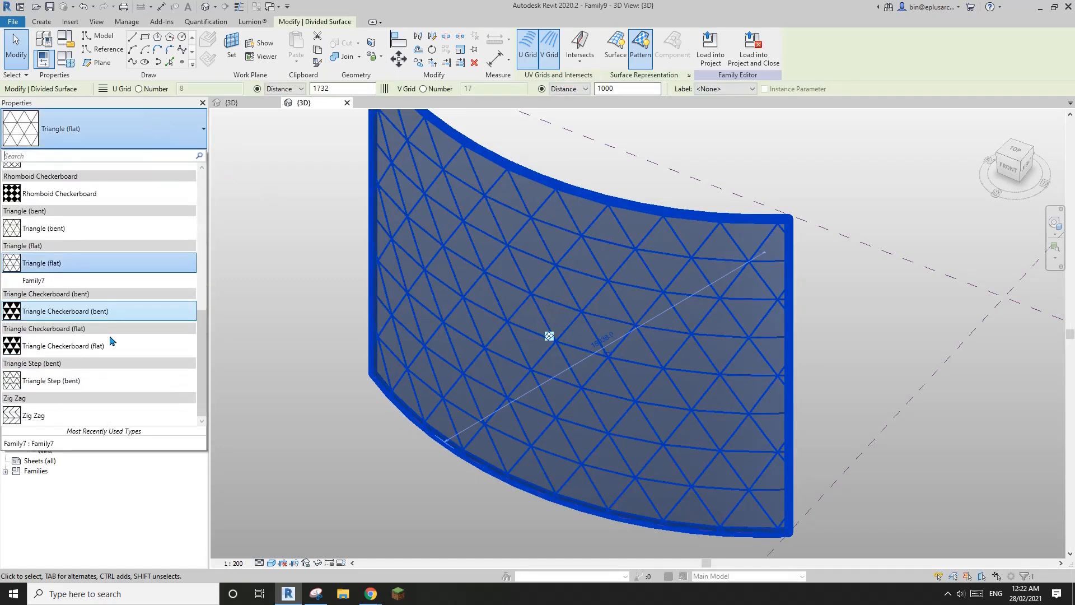
left_click(35, 280)
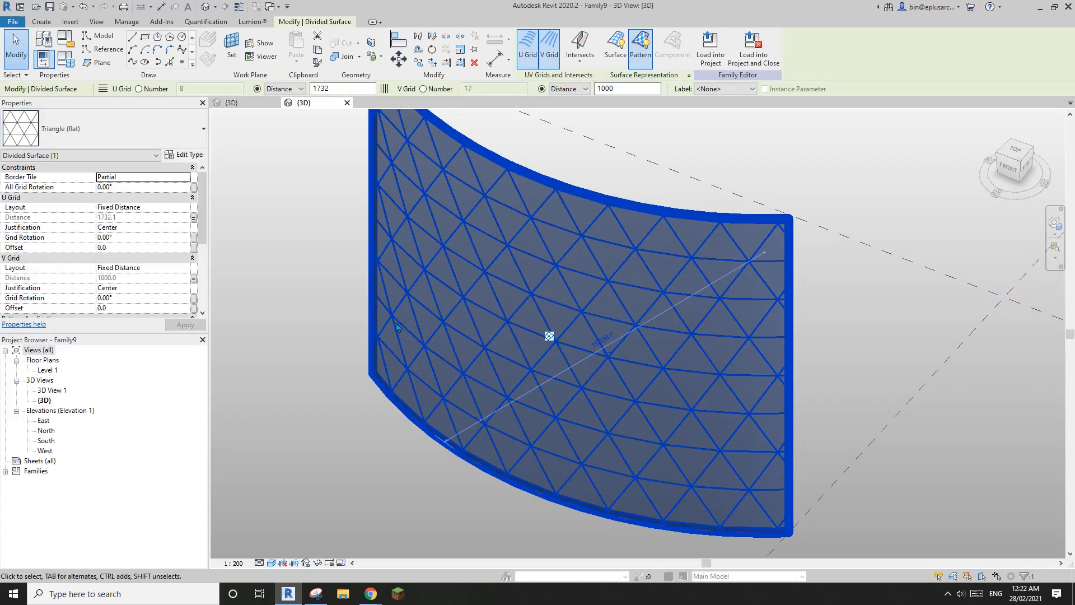
middle_click_drag(456, 326, 521, 364, "shift")
key("Escape")
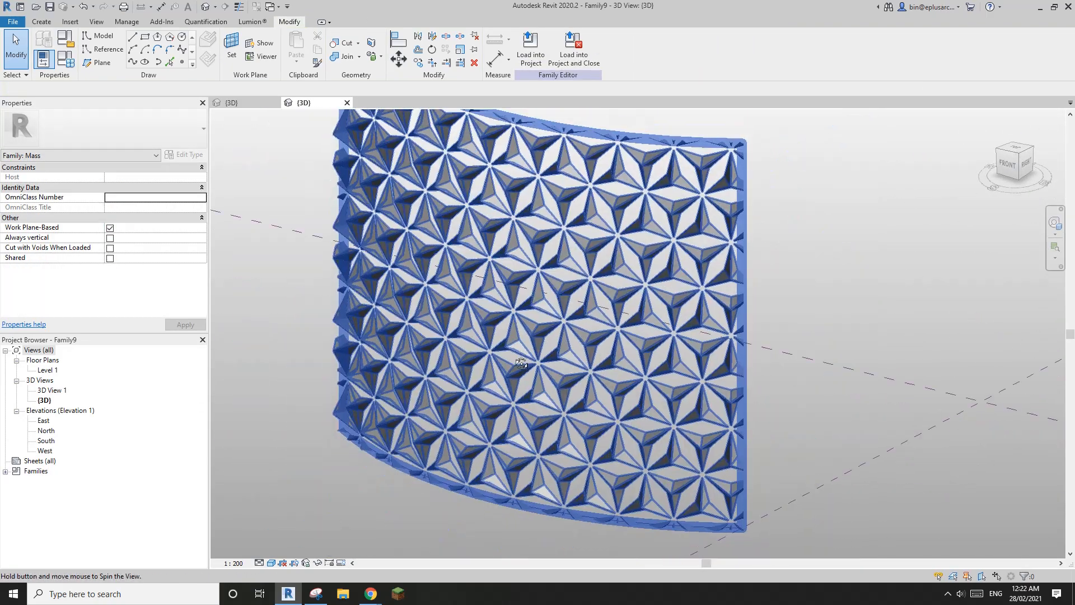
Step: Tab-select a single Family7 panel on the curved surface
scroll(543, 333, "up", 5)
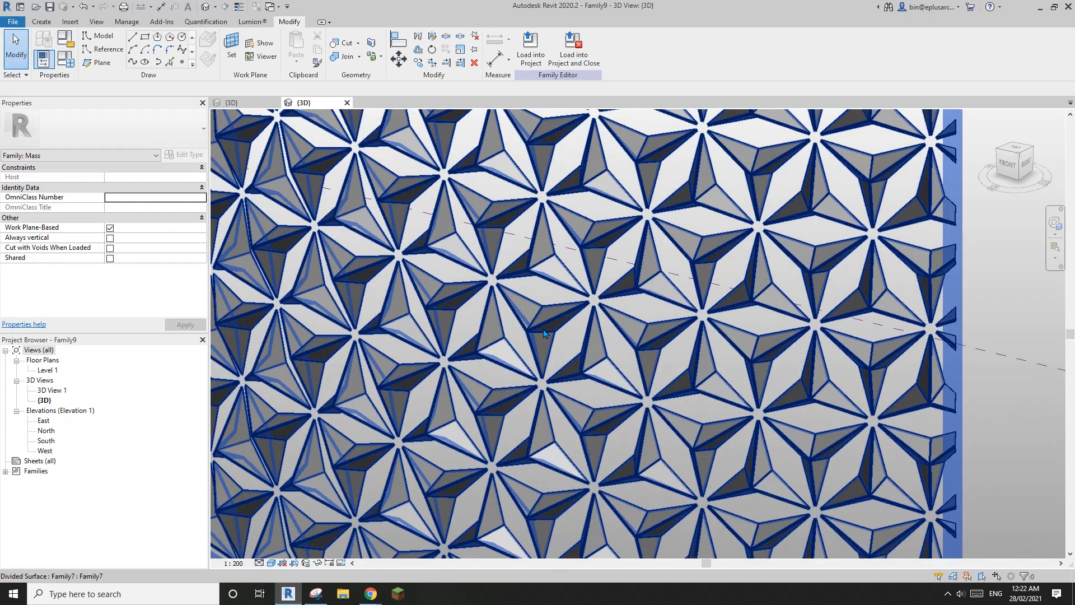
key("Tab")
left_click(544, 333)
scroll(538, 324, "down", 3)
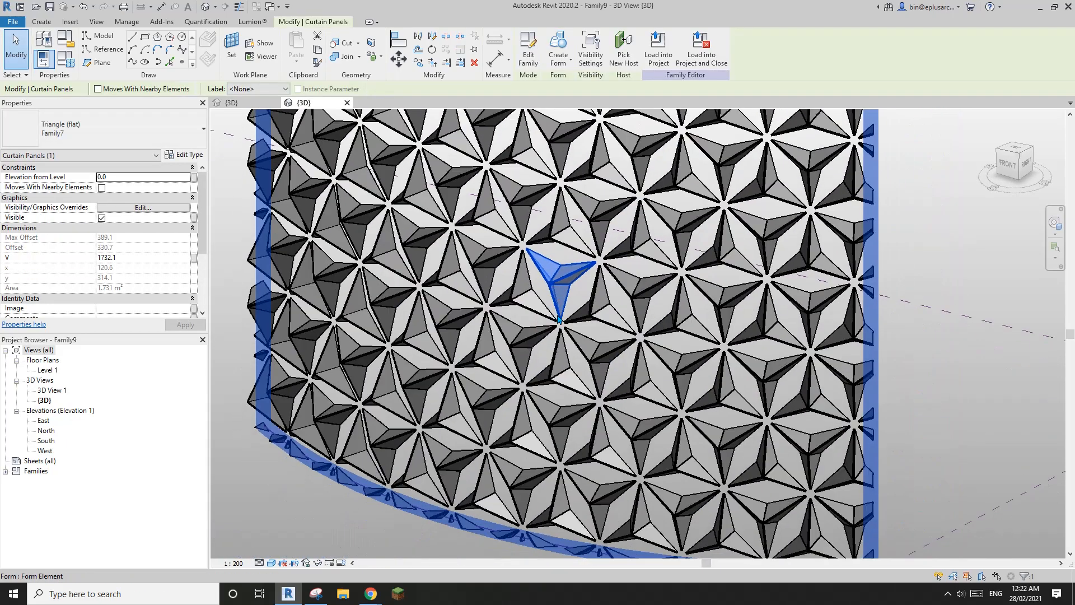
scroll(613, 288, "up", 2)
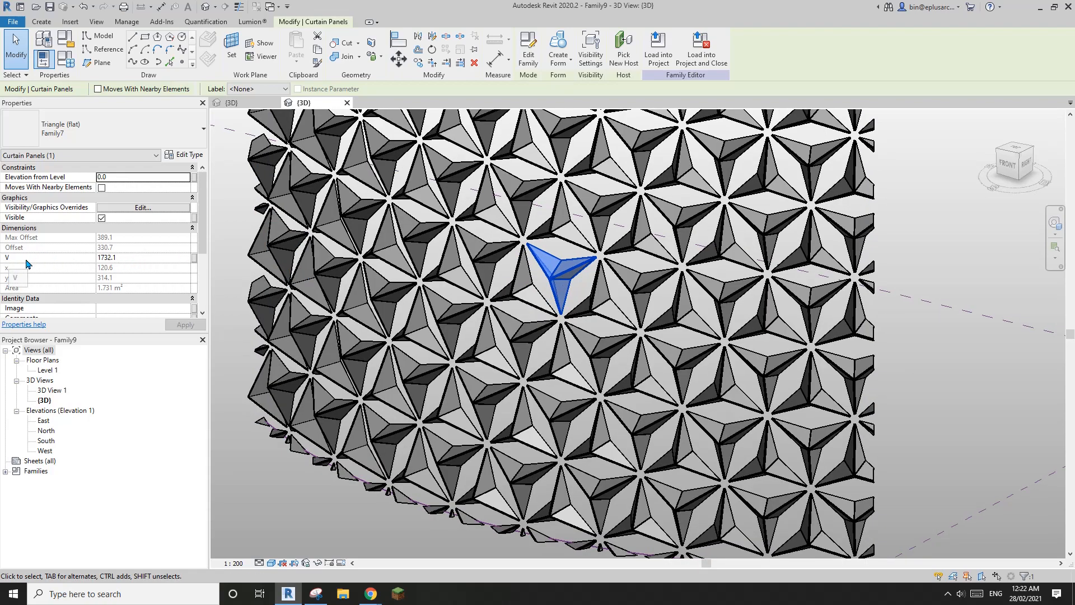
scroll(572, 381, "down", 4)
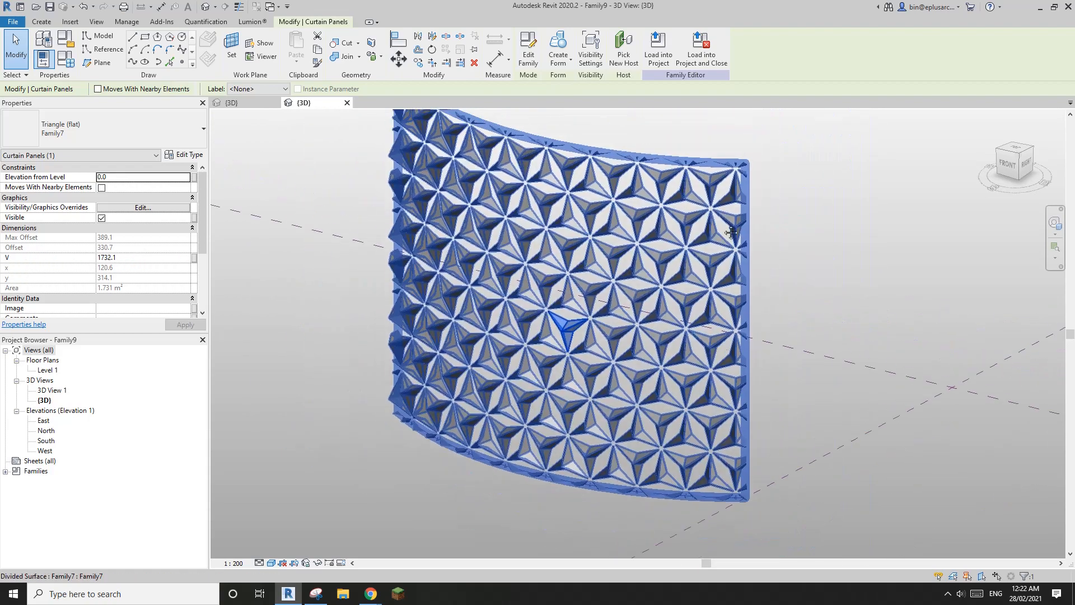
middle_click_drag(730, 232, 735, 232)
scroll(486, 365, "up", 1)
middle_click_drag(486, 365, 462, 362)
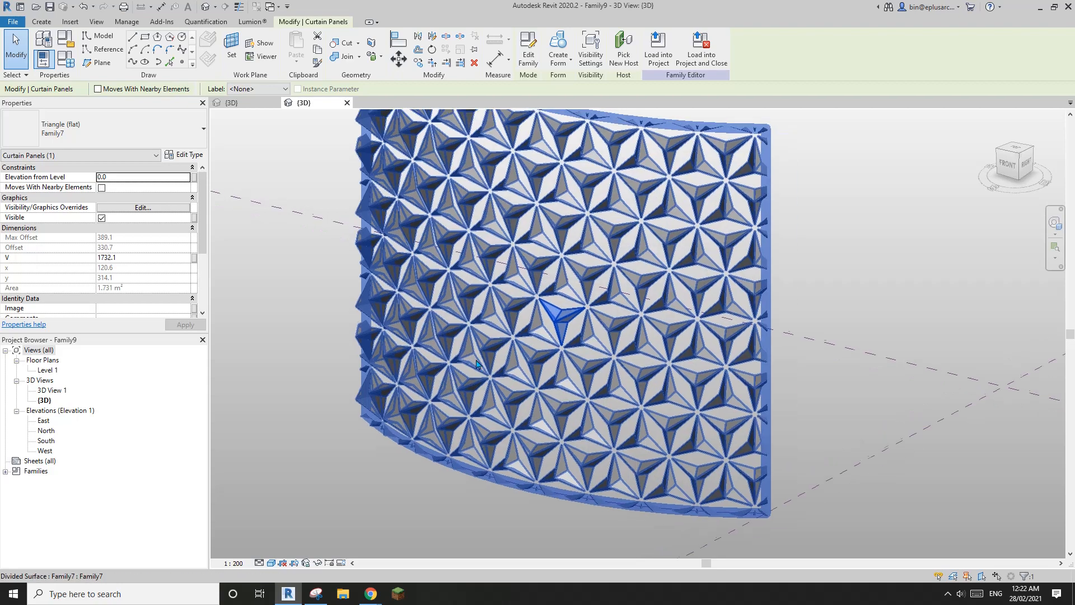
scroll(493, 348, "up", 2)
Step: Select all Family7 instances with SA and associate their V with the family V parameter
key("s")
key("a")
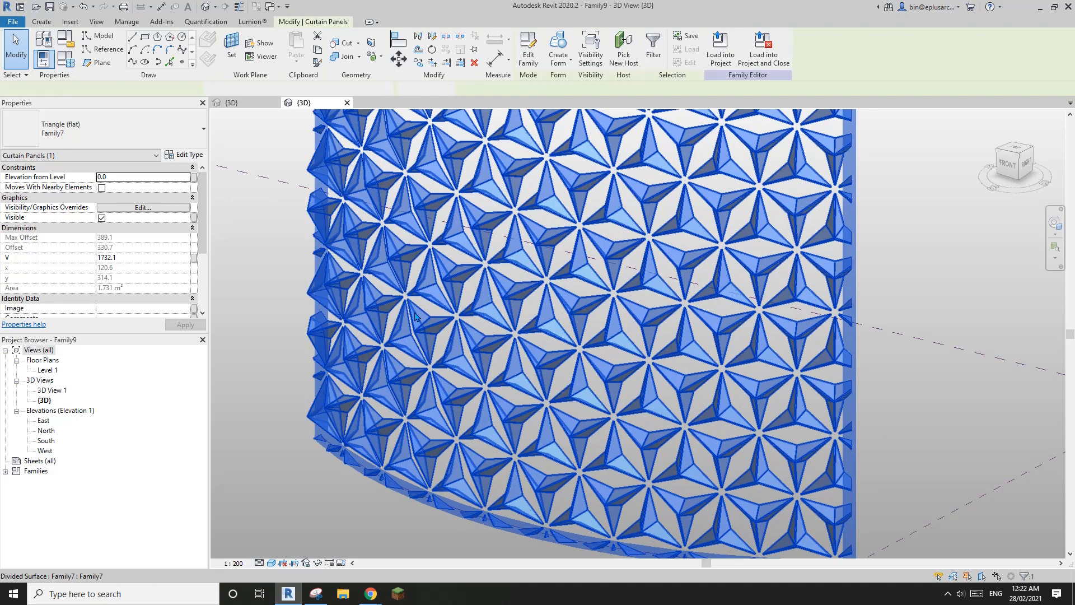
left_click(194, 258)
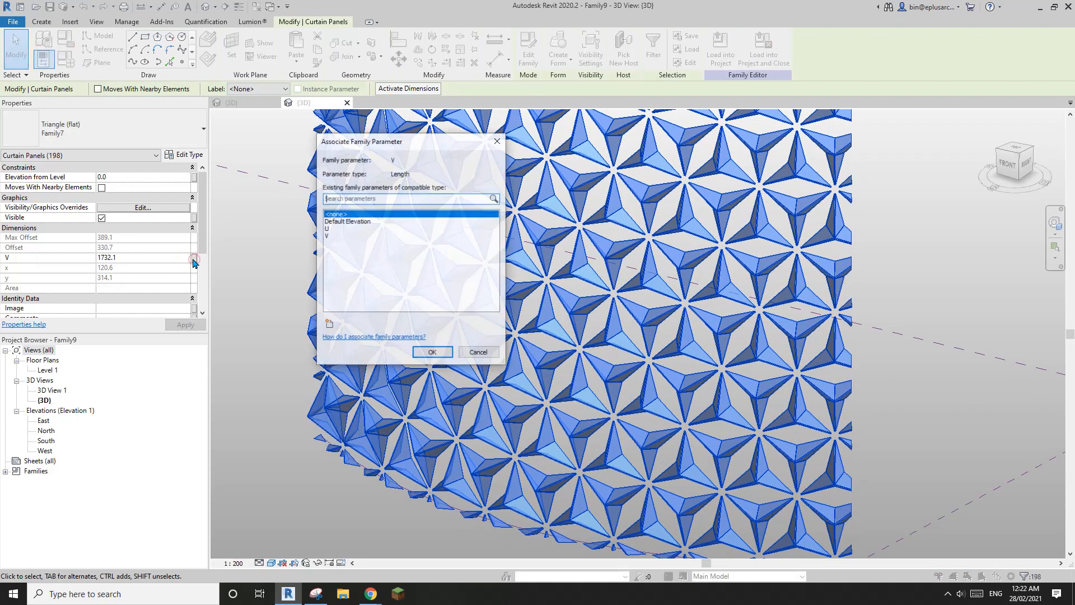
left_click(332, 236)
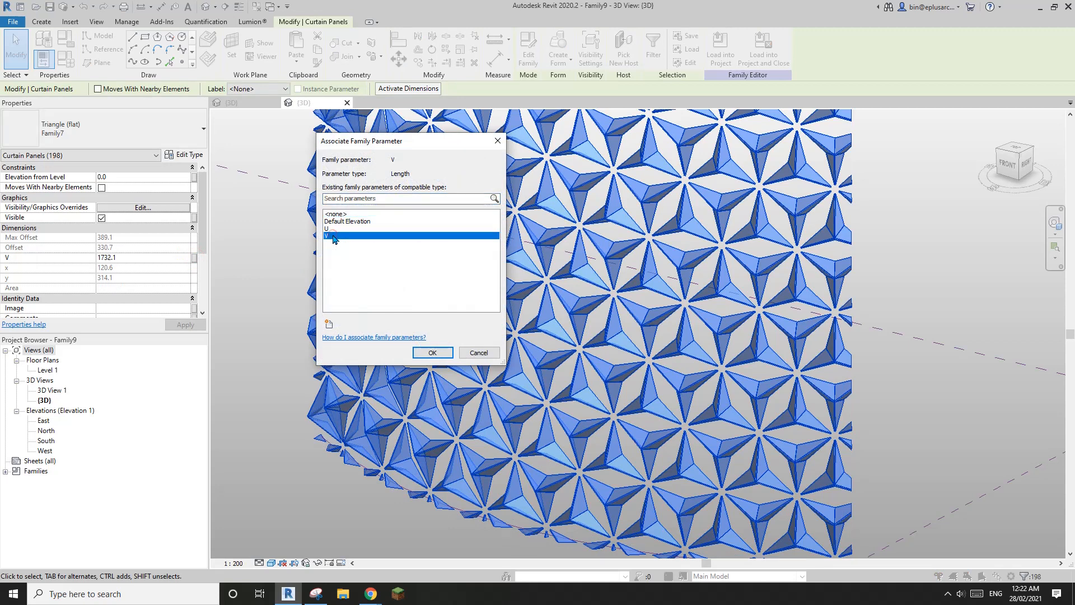
left_click(433, 353)
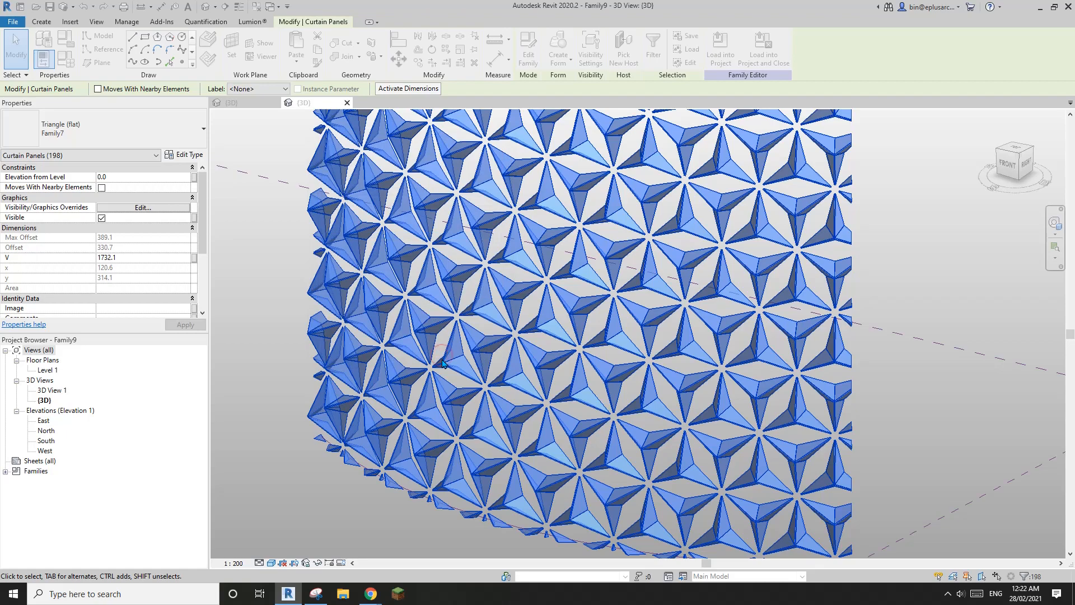
middle_click_drag(442, 363, 528, 322, "shift")
key("Escape")
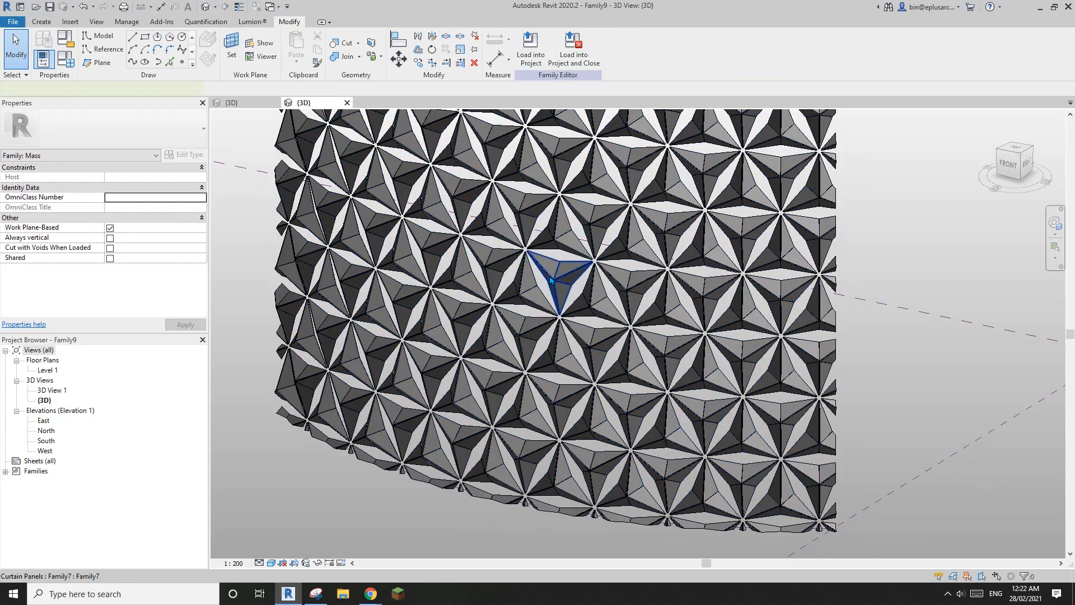
left_click(550, 280)
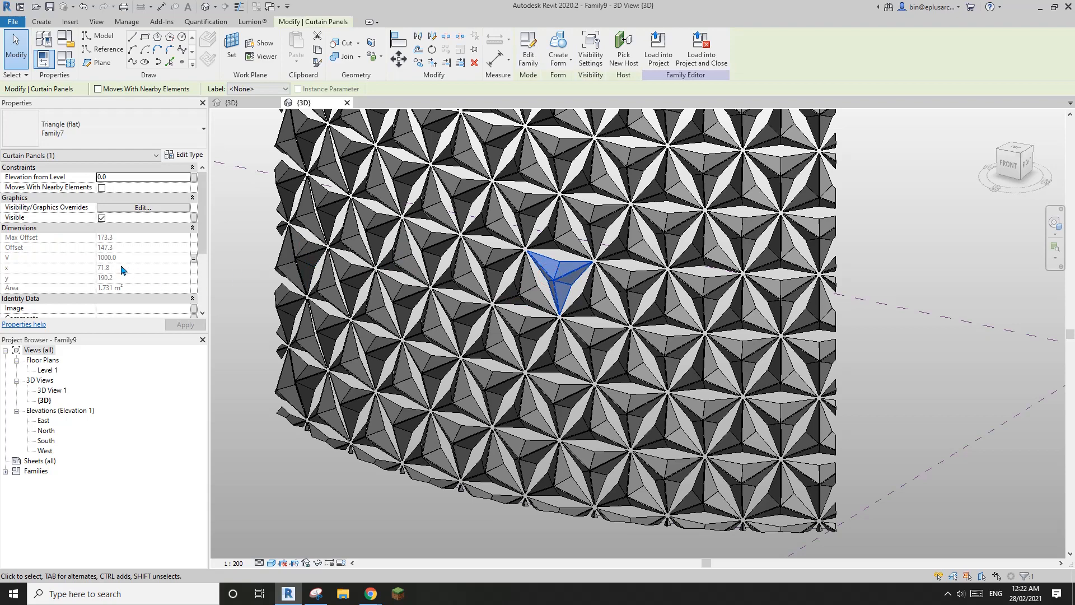
scroll(124, 257, "down", 3)
scroll(562, 292, "up", 2)
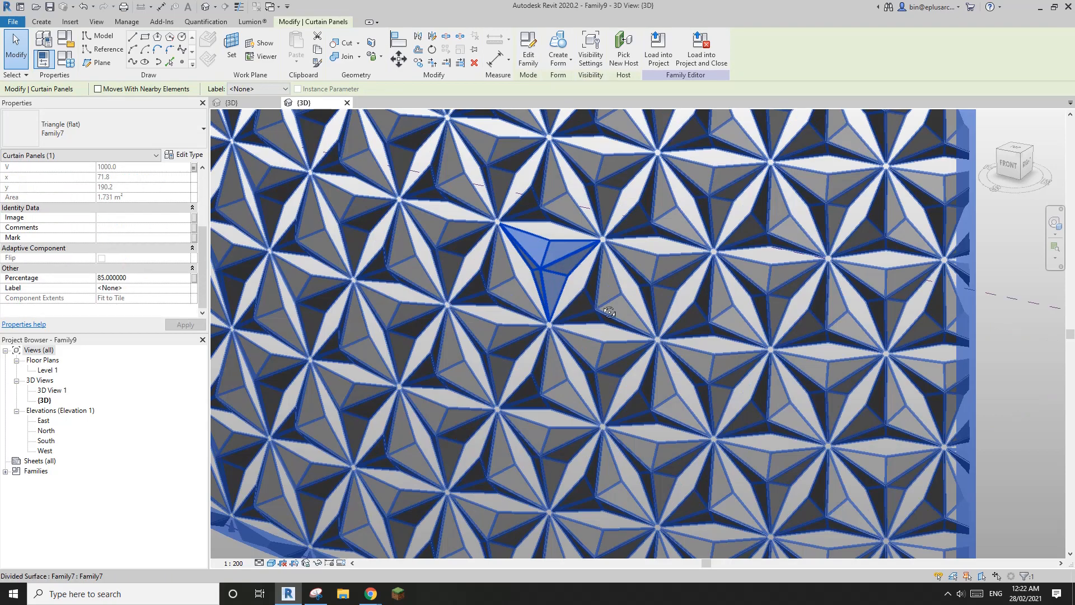
middle_click_drag(566, 293, 626, 285, "shift")
left_click(144, 278)
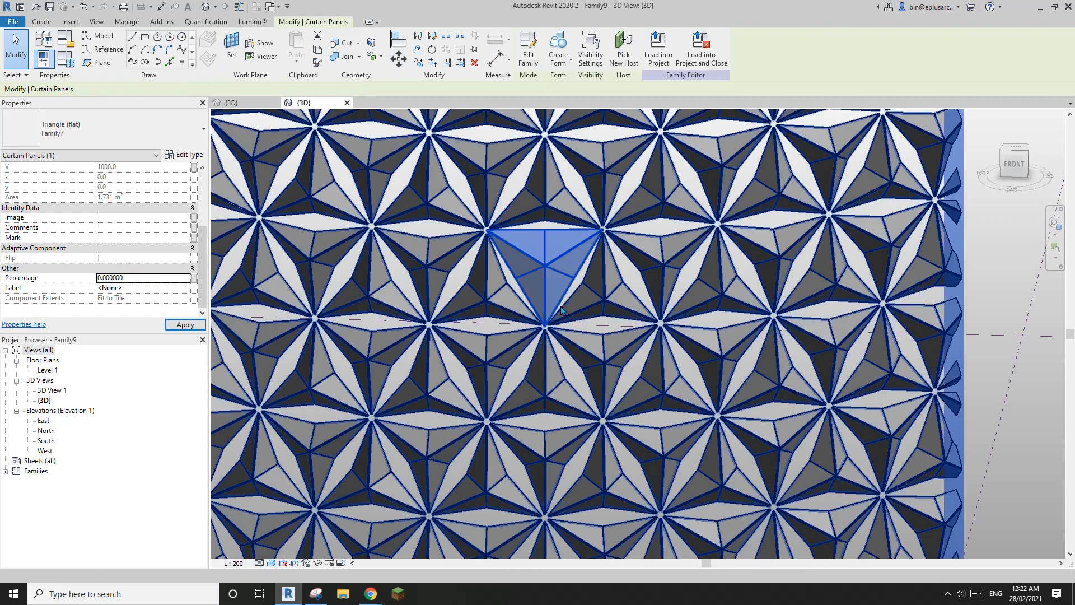
middle_click_drag(614, 327, 508, 317, "shift")
key("Escape")
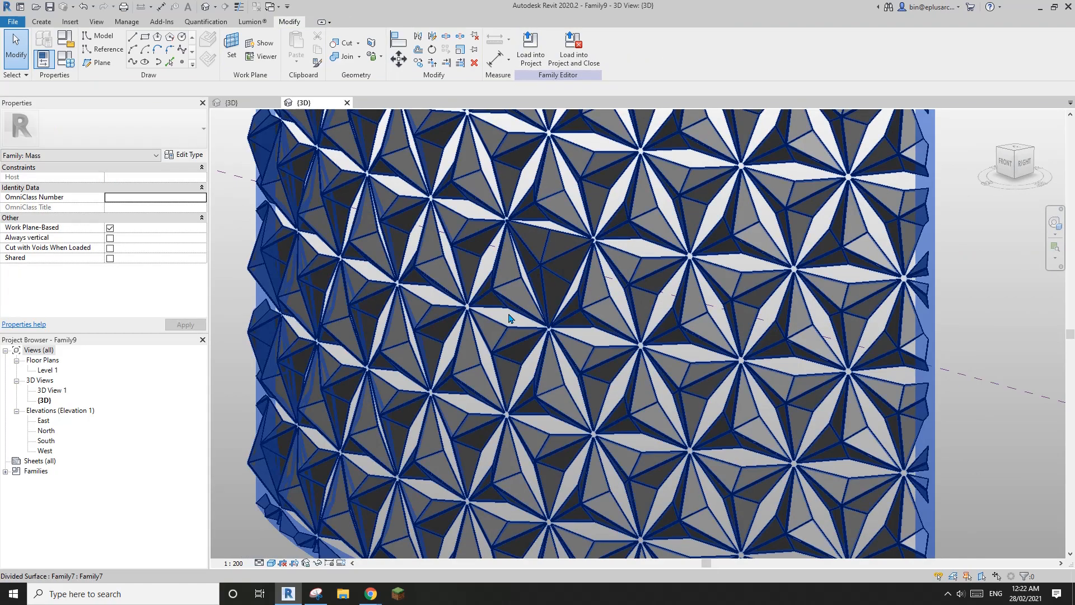
scroll(509, 317, "down", 3)
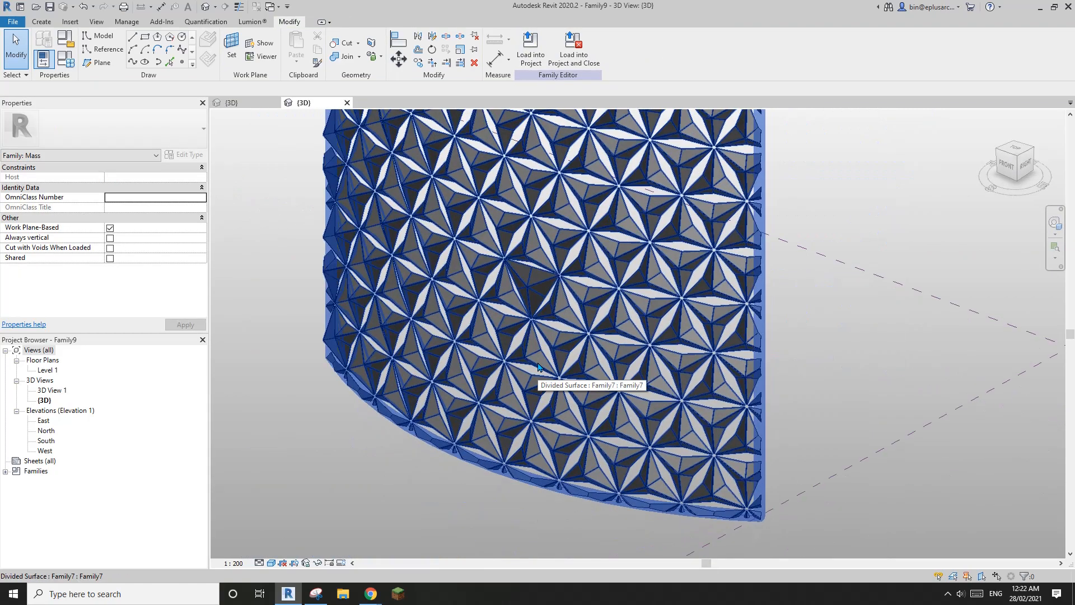
middle_click_drag(538, 366, 570, 364, "shift")
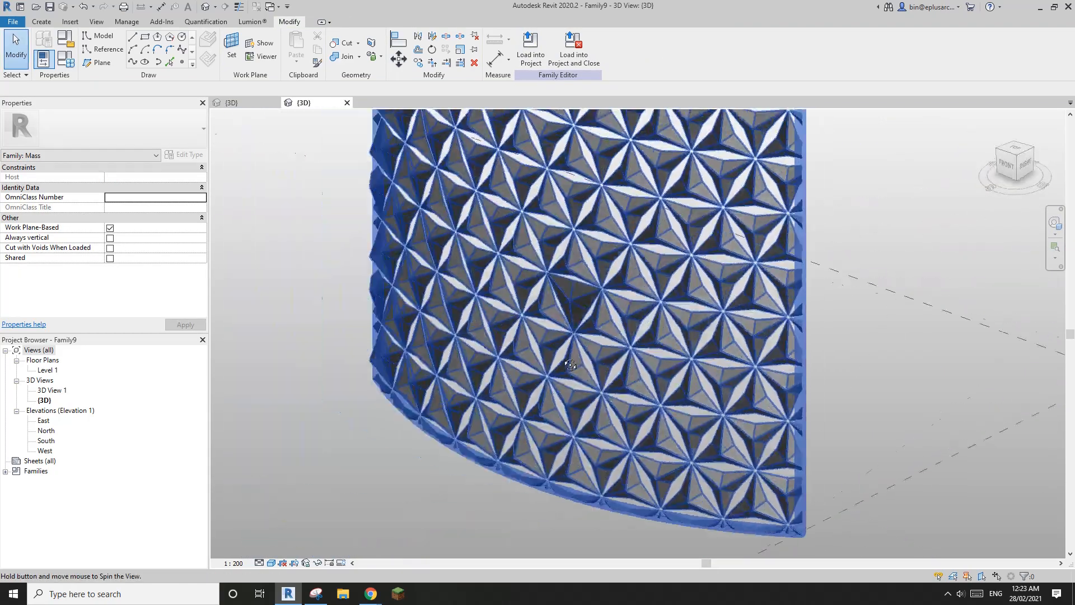
Step: Set the selected Family7 panels' Percentage to 0, then to 90
left_click(572, 306)
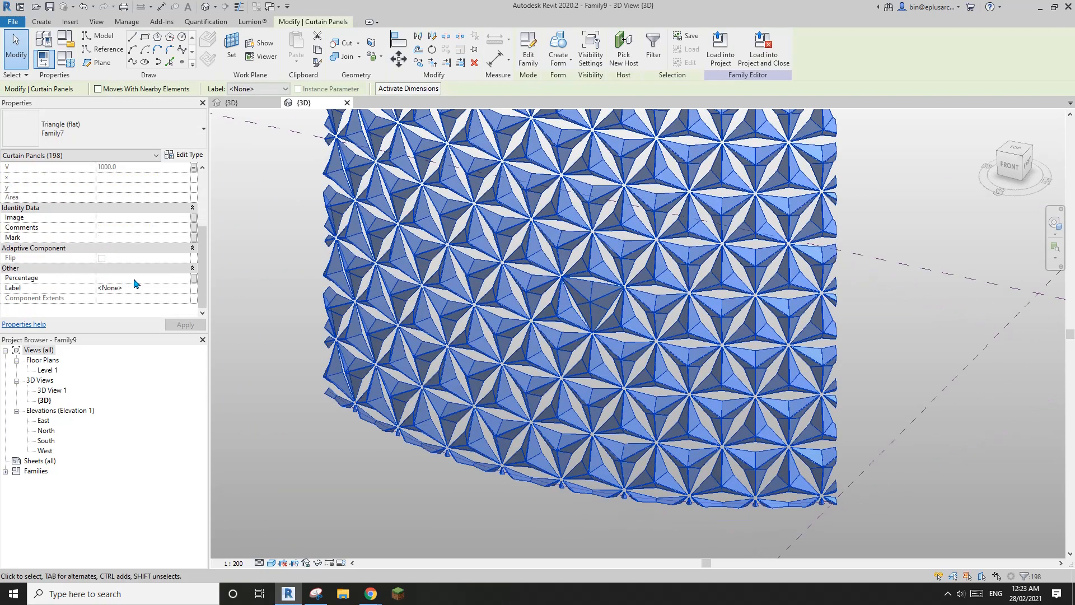
left_click(127, 278)
type("0")
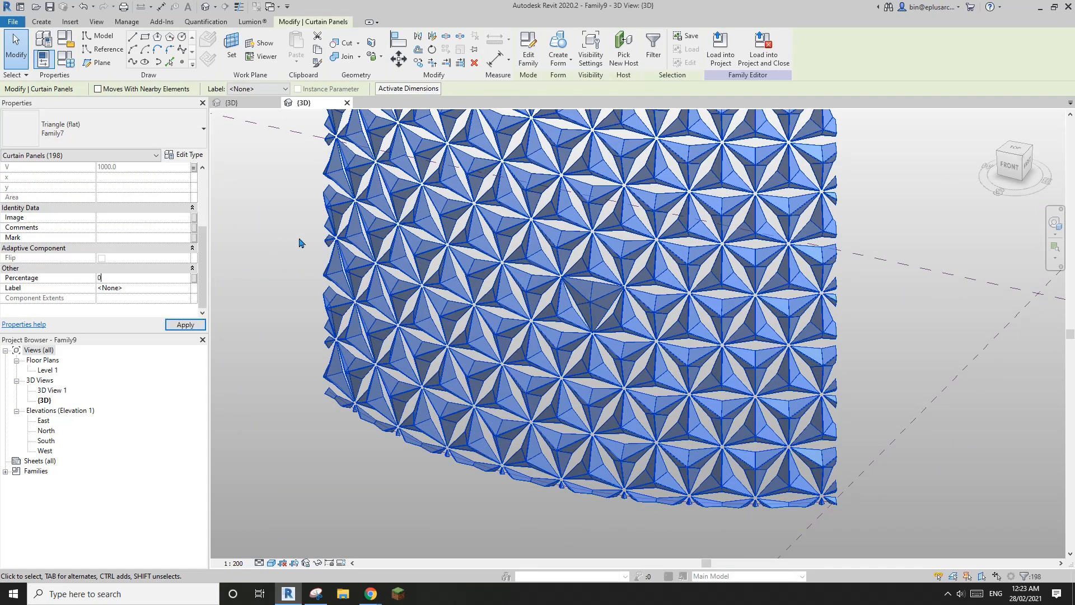
middle_click_drag(312, 263, 633, 325, "shift")
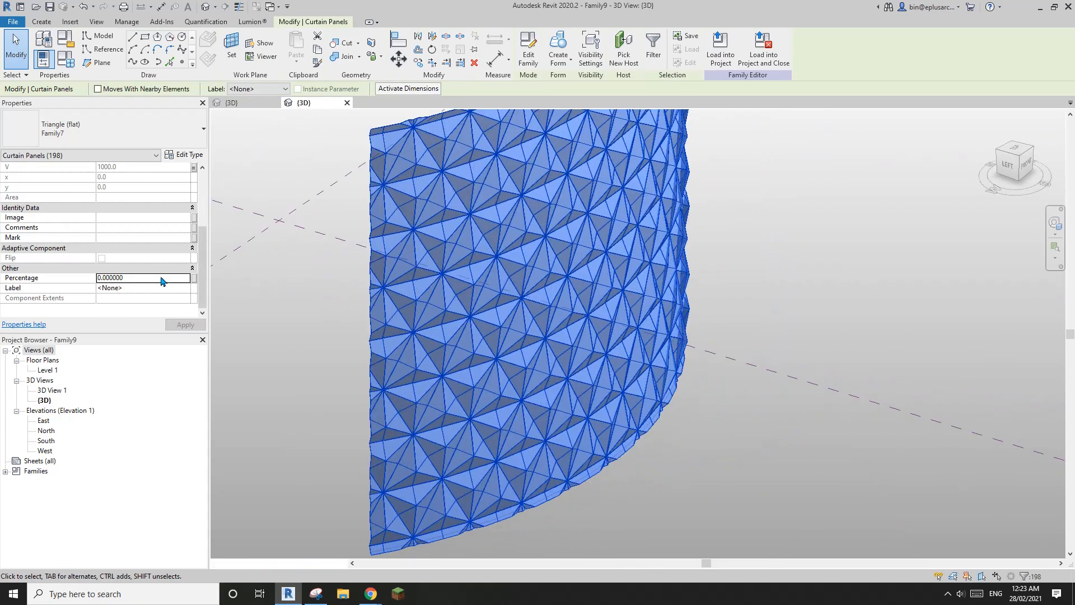
left_click(162, 277)
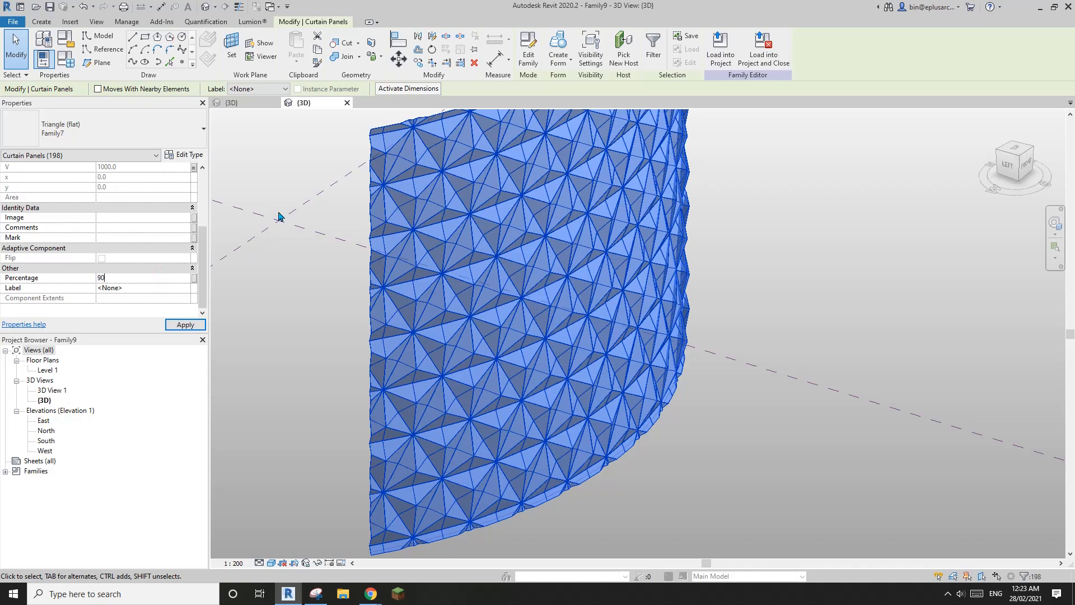
type("90")
key("Return")
key("Escape")
middle_click_drag(278, 216, 412, 313, "shift")
Step: Select a single triangular panel and set its Percentage to 0 to flatten it
scroll(547, 300, "up", 5)
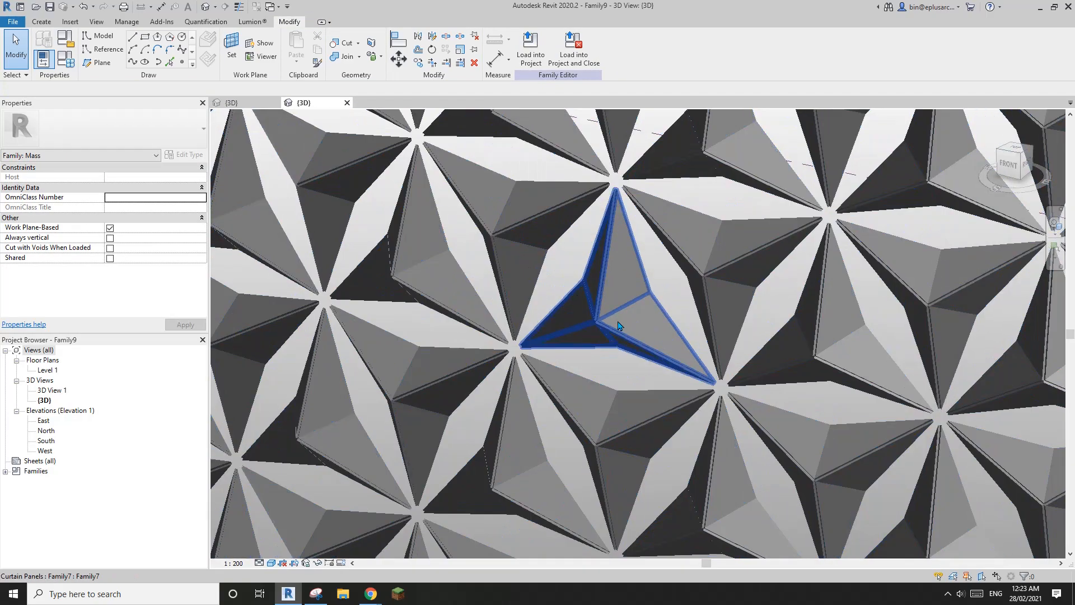
left_click(629, 330)
middle_click_drag(632, 331, 642, 365)
scroll(590, 328, "up", 2)
scroll(616, 339, "up", 1)
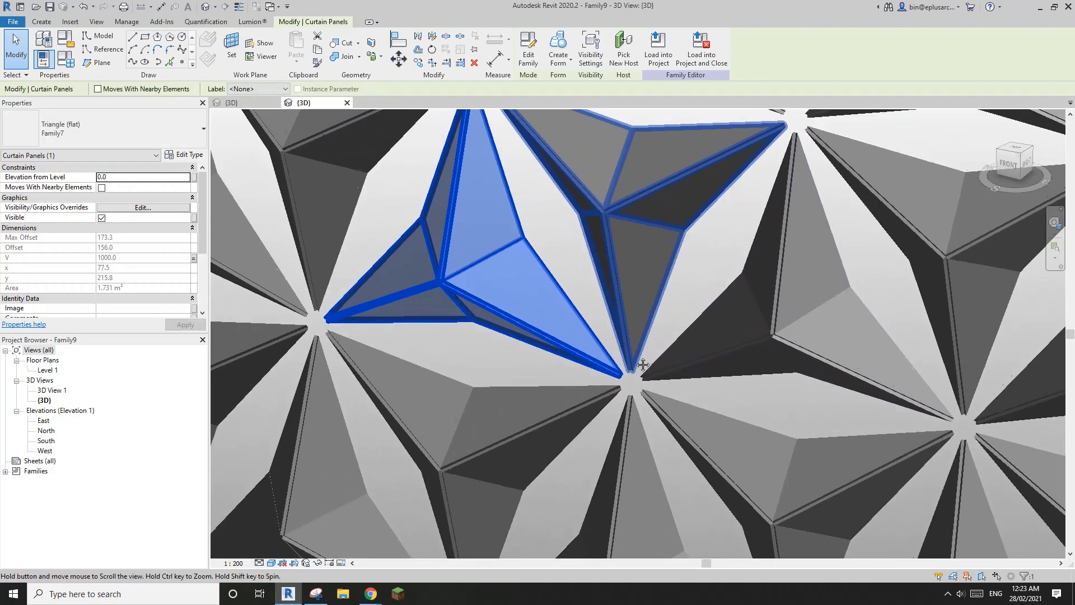
scroll(638, 375, "down", 2)
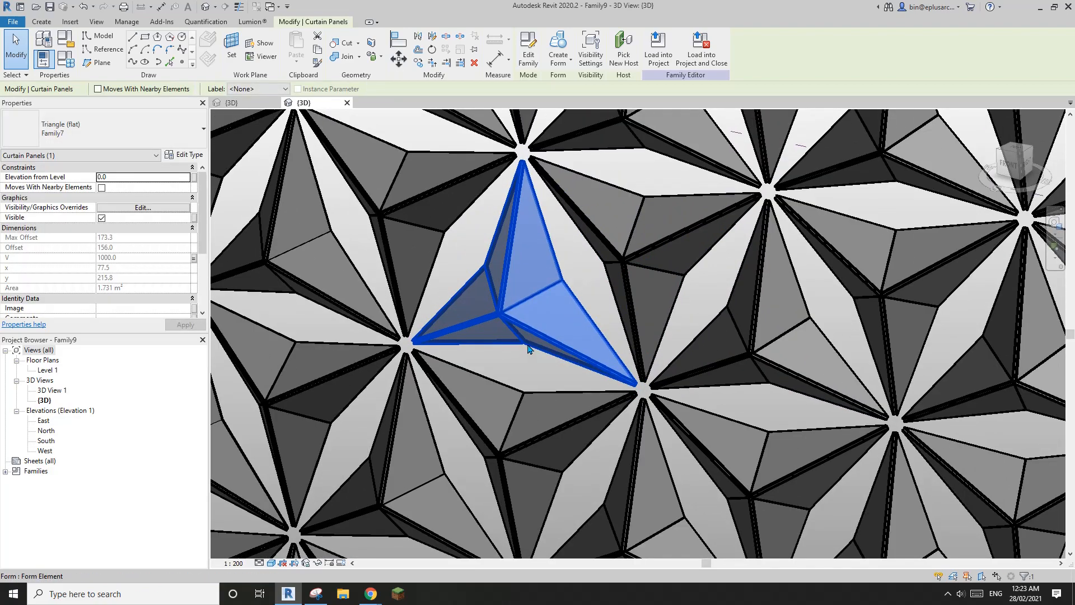
middle_click_drag(584, 374, 584, 376)
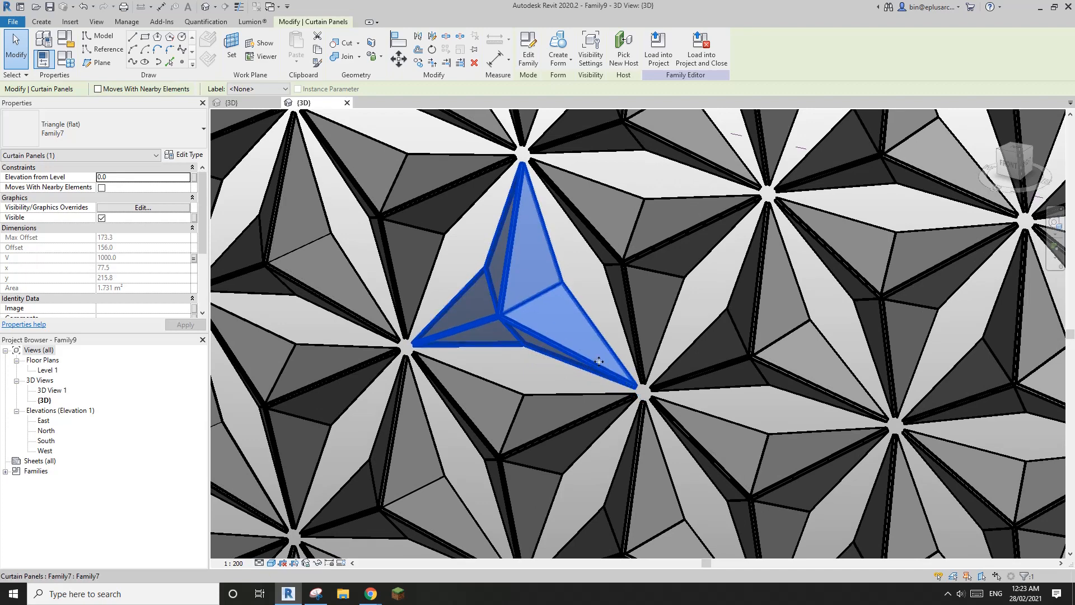
scroll(134, 266, "down", 2)
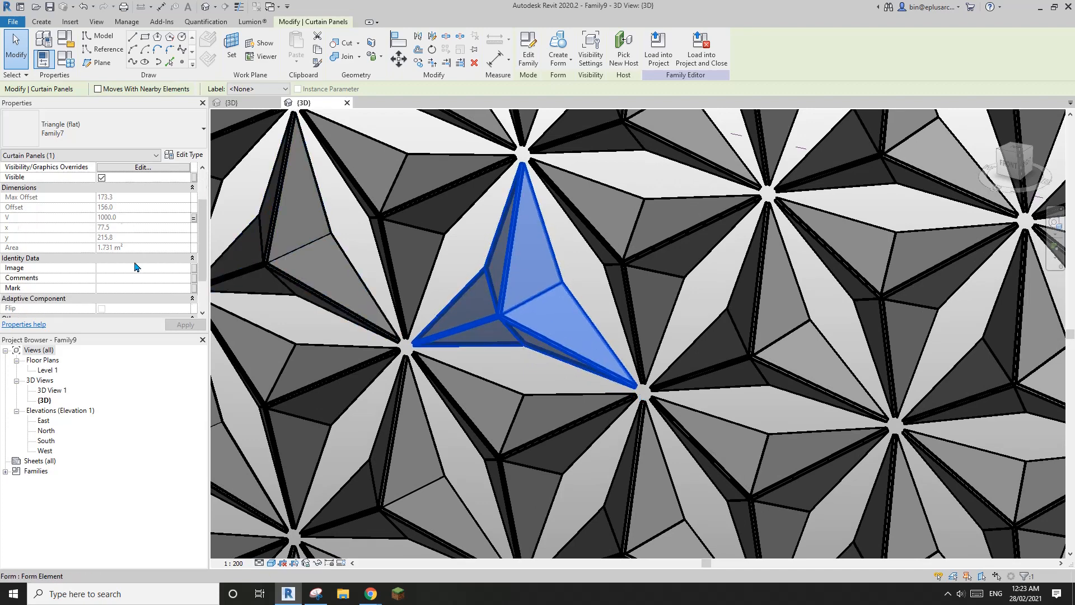
scroll(135, 267, "down", 3)
left_click(146, 278)
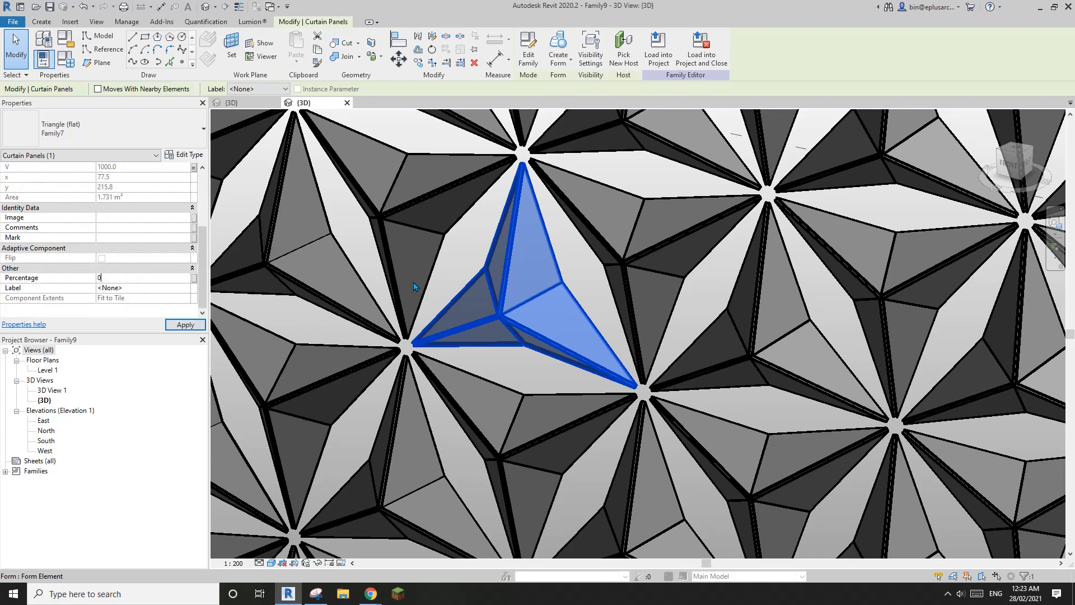
type("0")
key("Return")
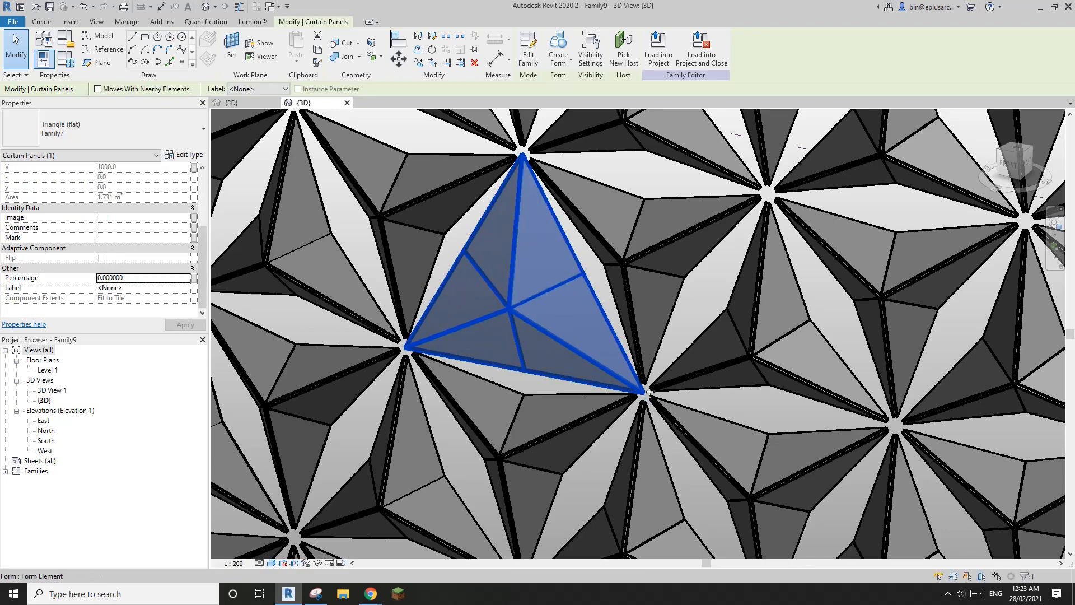
Step: Try Percentage 50, 90 and 100 on that panel, then deselect it
left_click(144, 279)
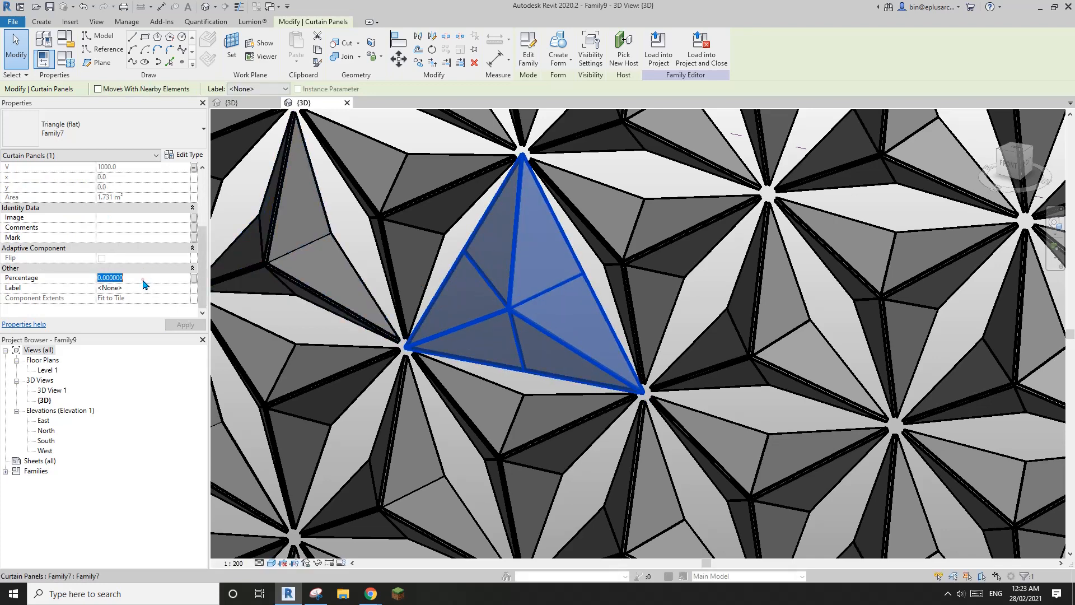
type("50")
key("Return")
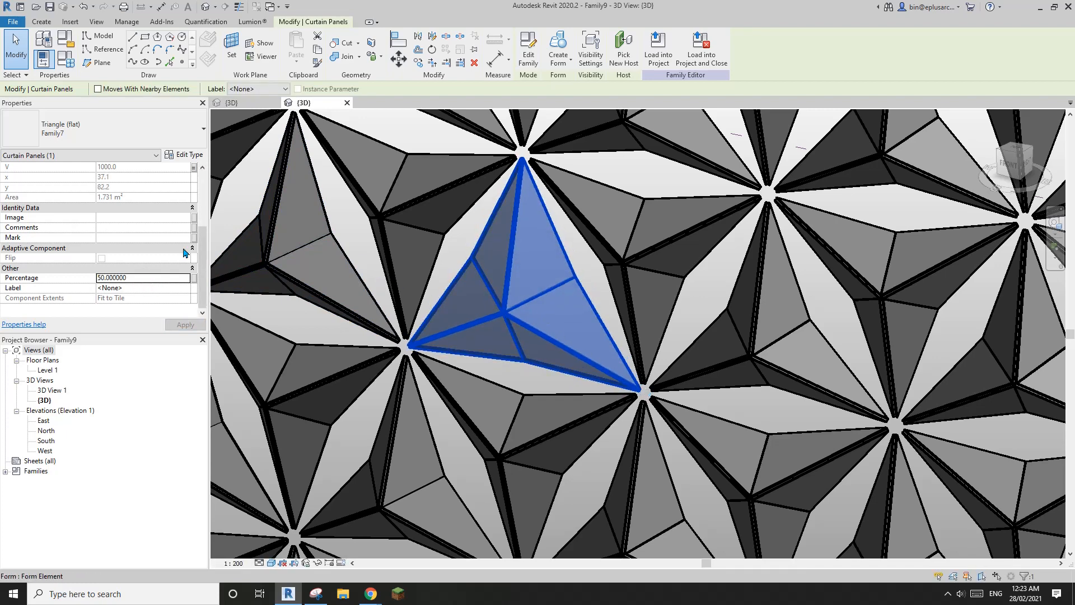
left_click(166, 278)
type("90")
key("Return")
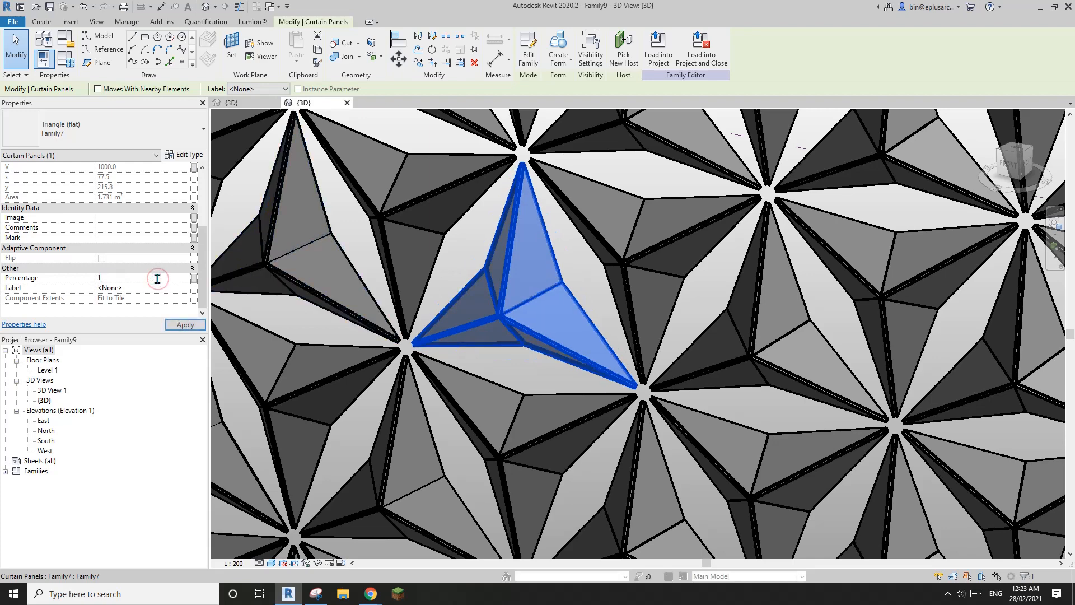
key("Return")
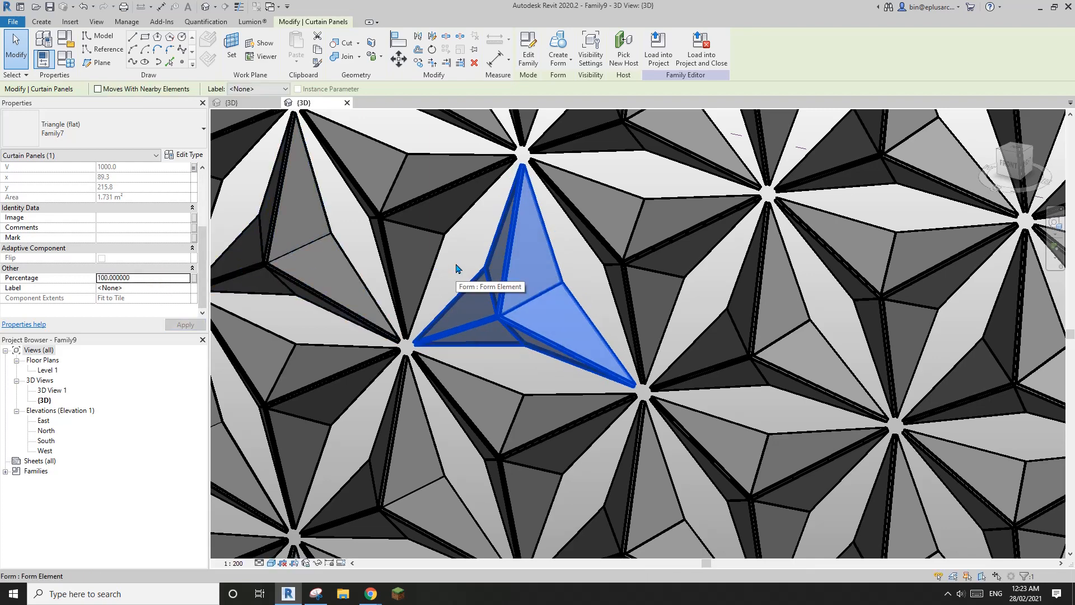
middle_click_drag(454, 271, 494, 276)
key("Escape")
Step: Select another panel and try Percentage 99, then 0
scroll(498, 288, "down", 2)
middle_click_drag(562, 308, 612, 243, "shift")
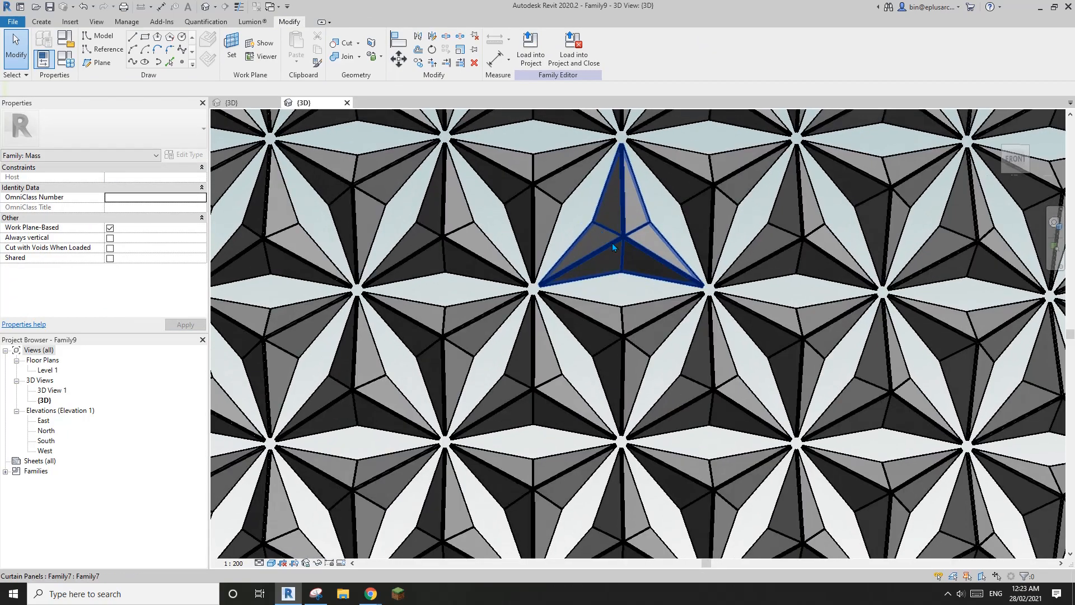
scroll(576, 253, "up", 2)
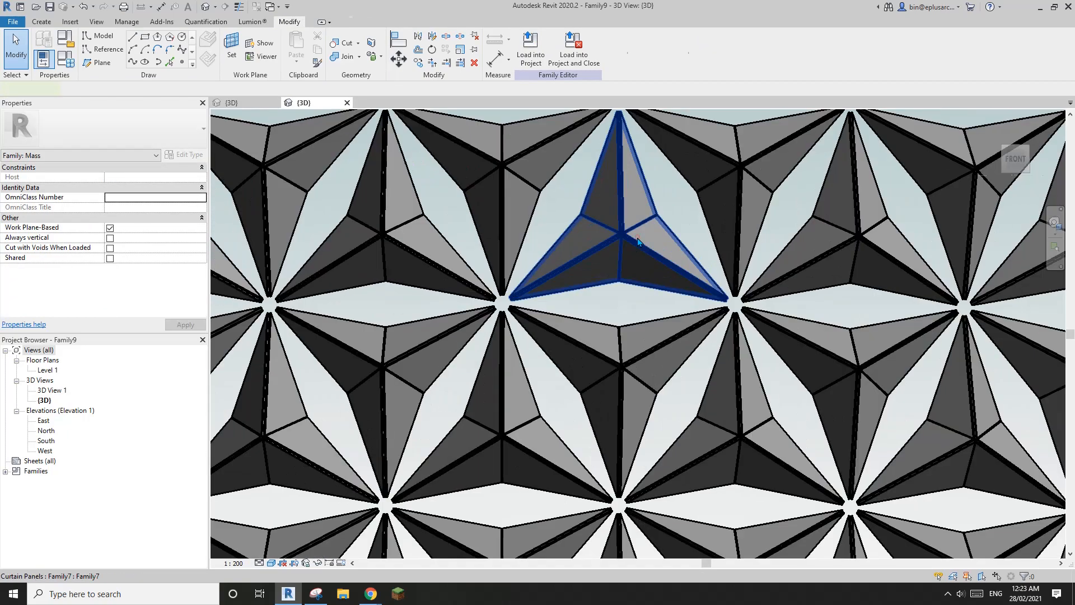
left_click(637, 237)
scroll(146, 273, "down", 3)
left_click(153, 278)
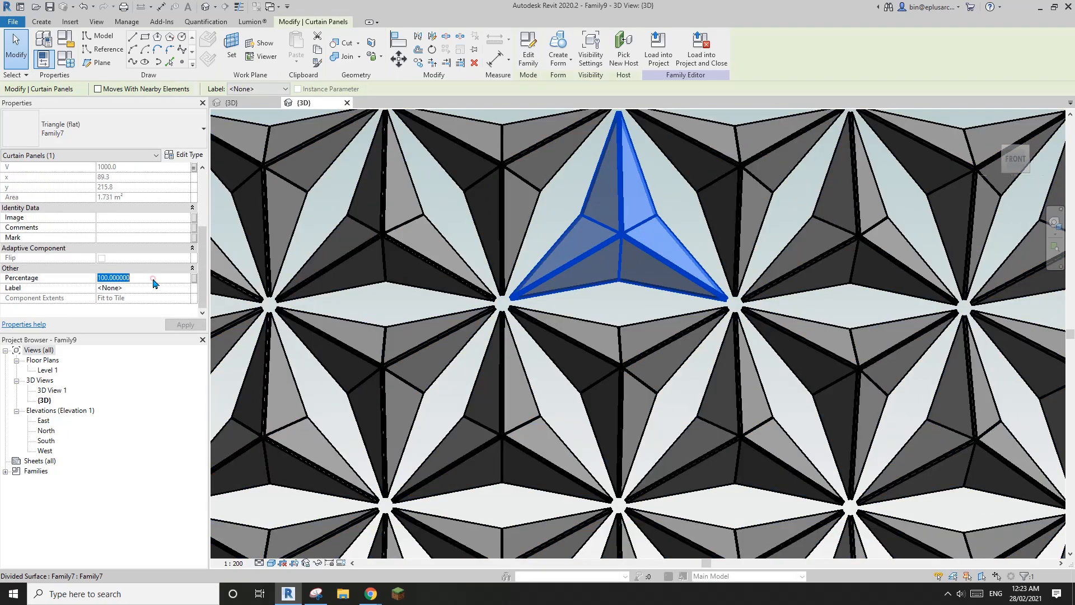
key("Return")
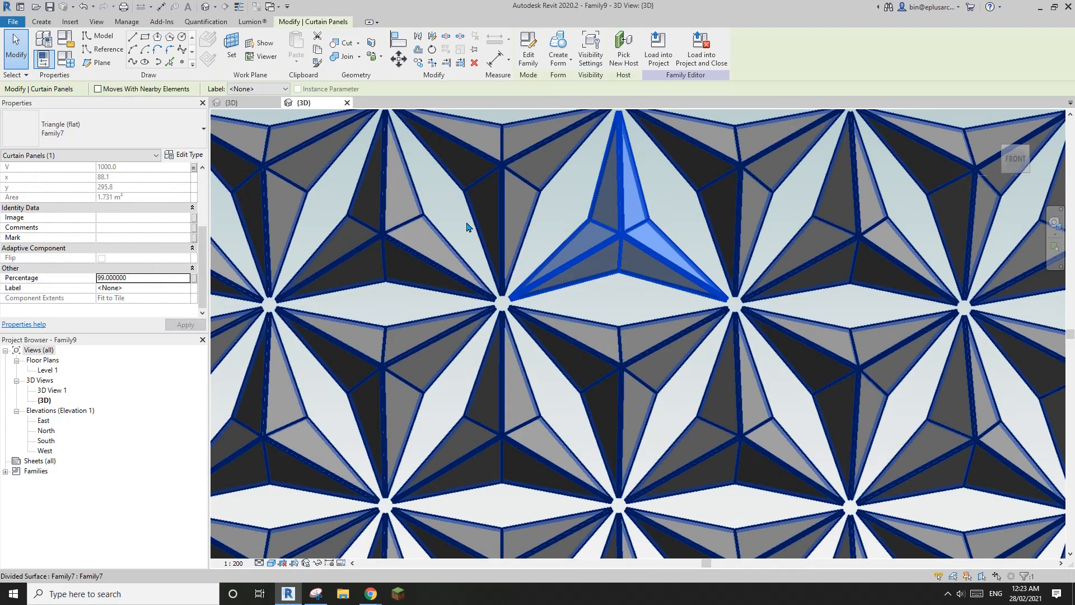
left_click(163, 277)
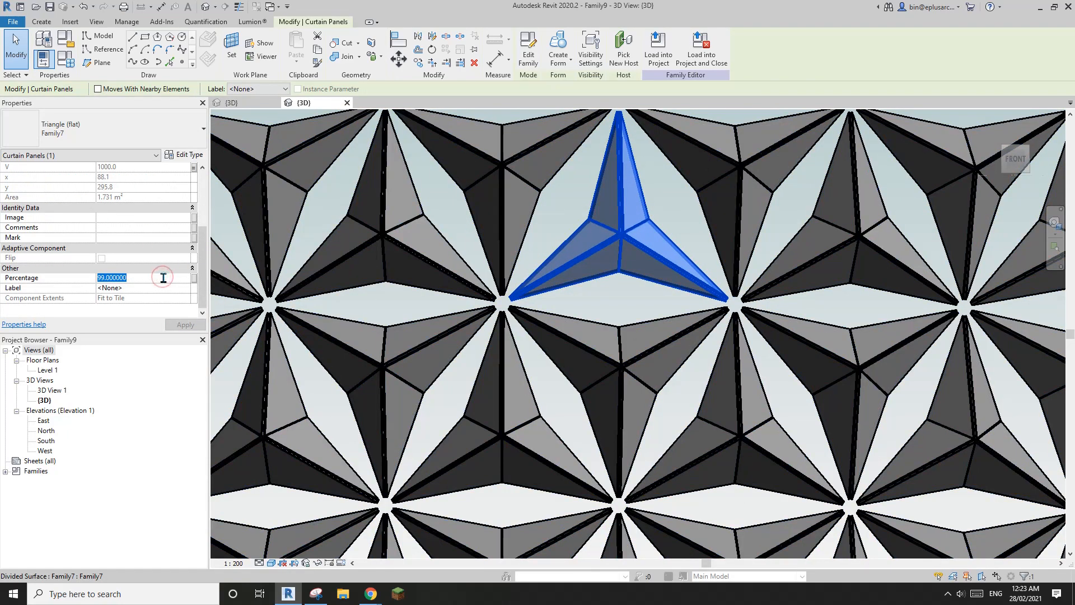
type("0")
key("Return")
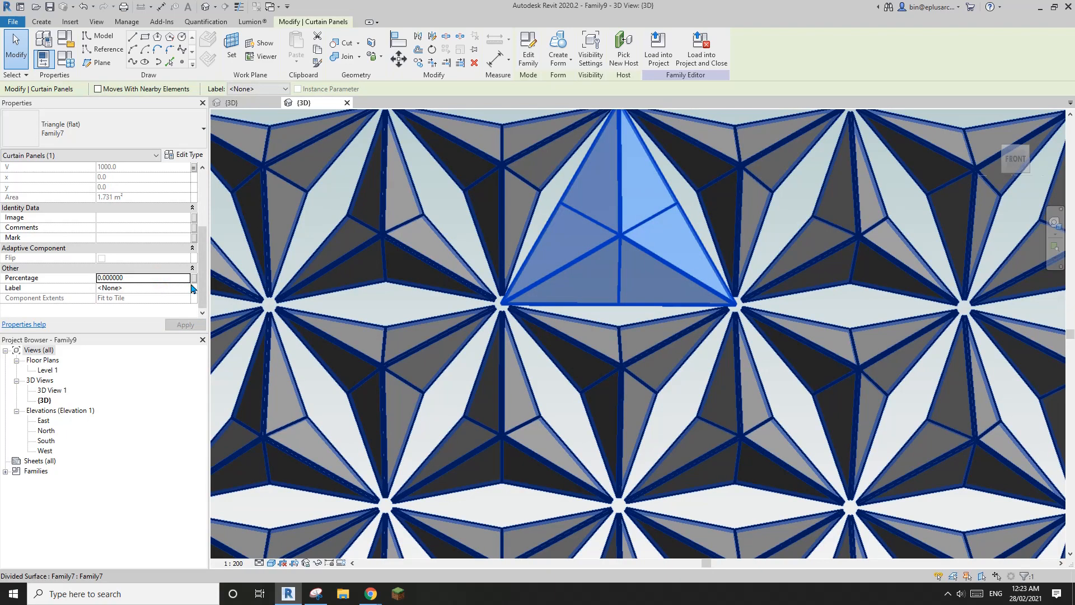
Step: Set that panel's Percentage to 80, then back to 90
left_click(172, 280)
key("Return")
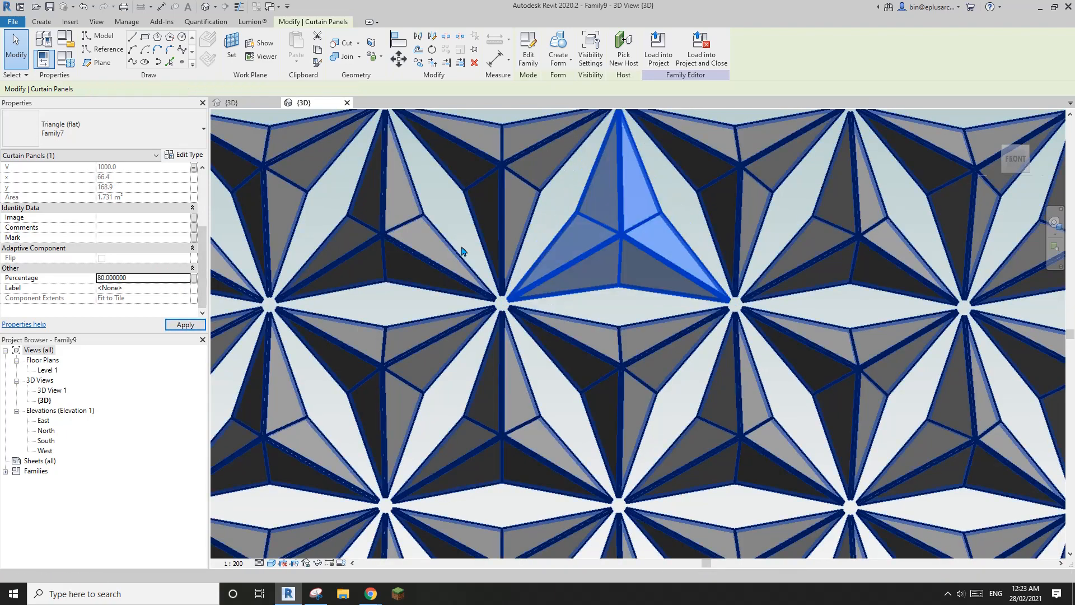
left_click(159, 277)
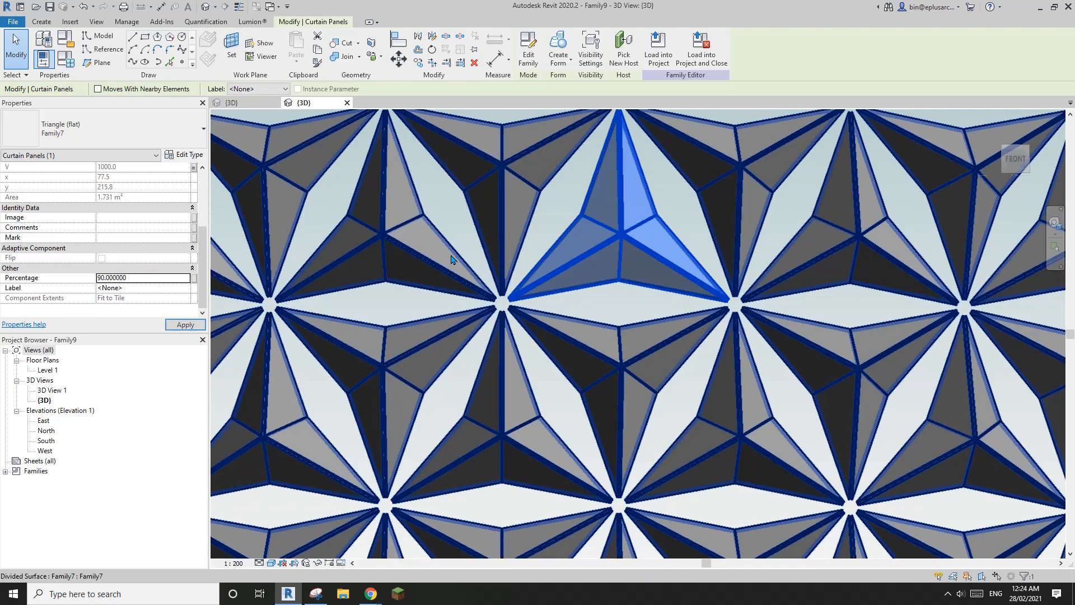
key("Escape")
scroll(553, 284, "down", 5)
scroll(554, 284, "down", 1)
middle_click_drag(553, 284, 537, 321, "shift")
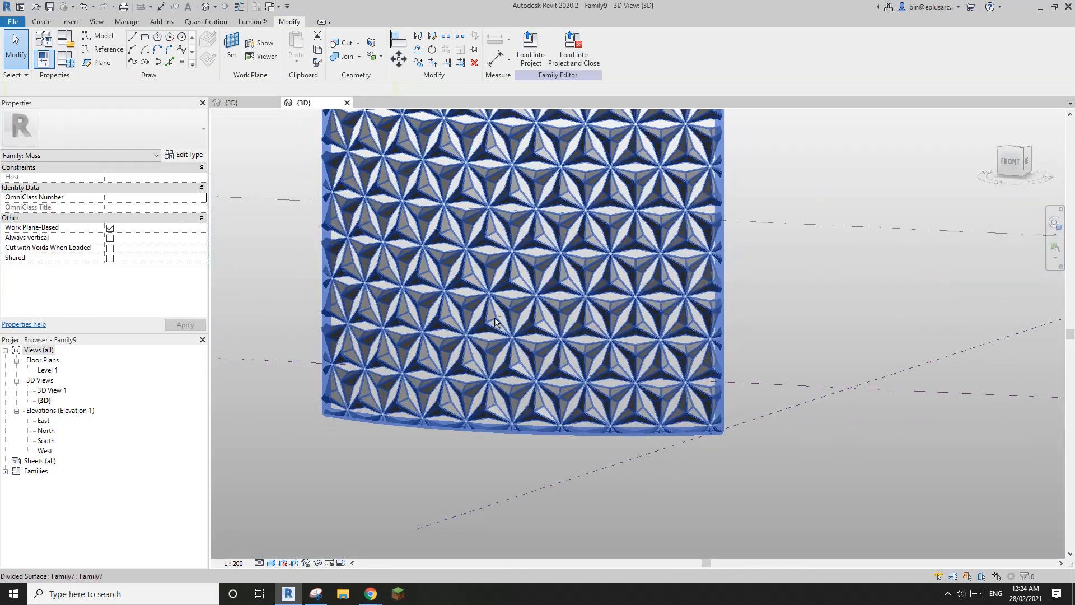
Step: Select all Family7 panels and associate their V parameter with the family U parameter
scroll(537, 323, "up", 3)
scroll(538, 324, "down", 2)
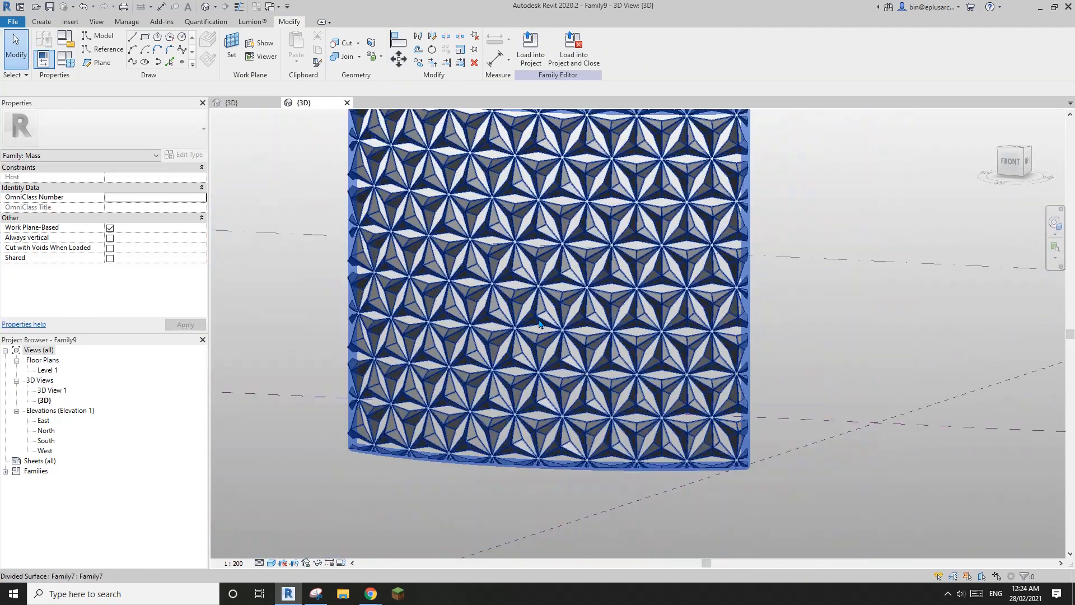
left_click(539, 321)
key("s")
key("a")
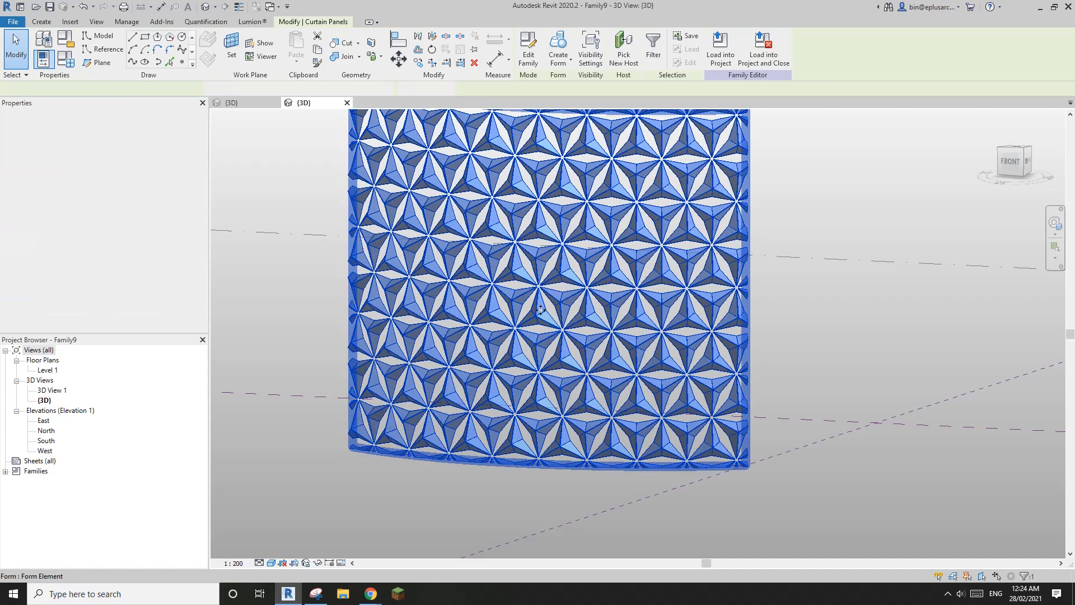
left_click(194, 258)
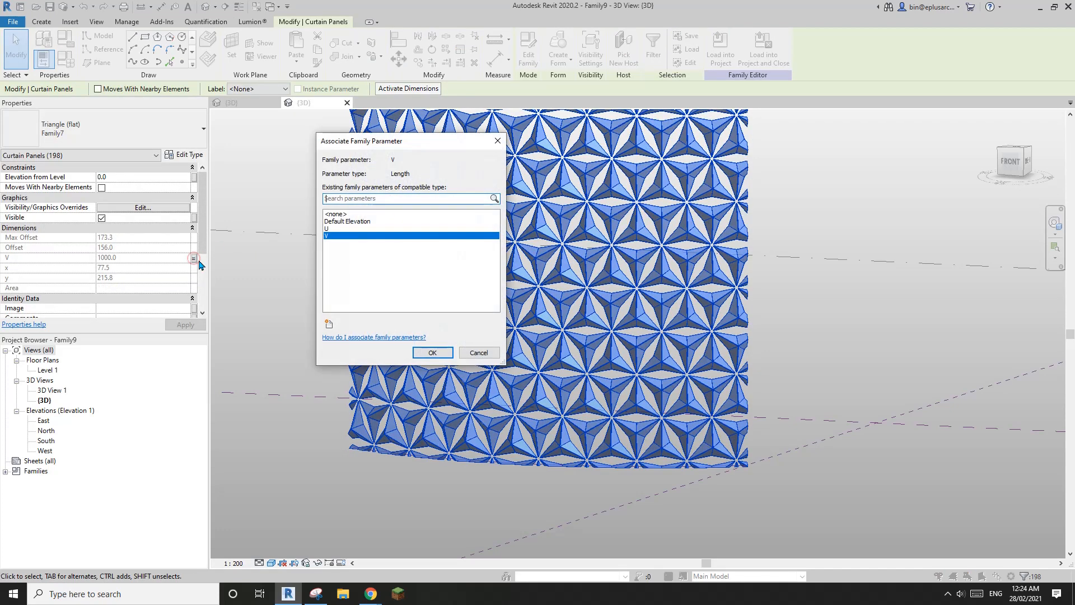
left_click(339, 229)
left_click(432, 354)
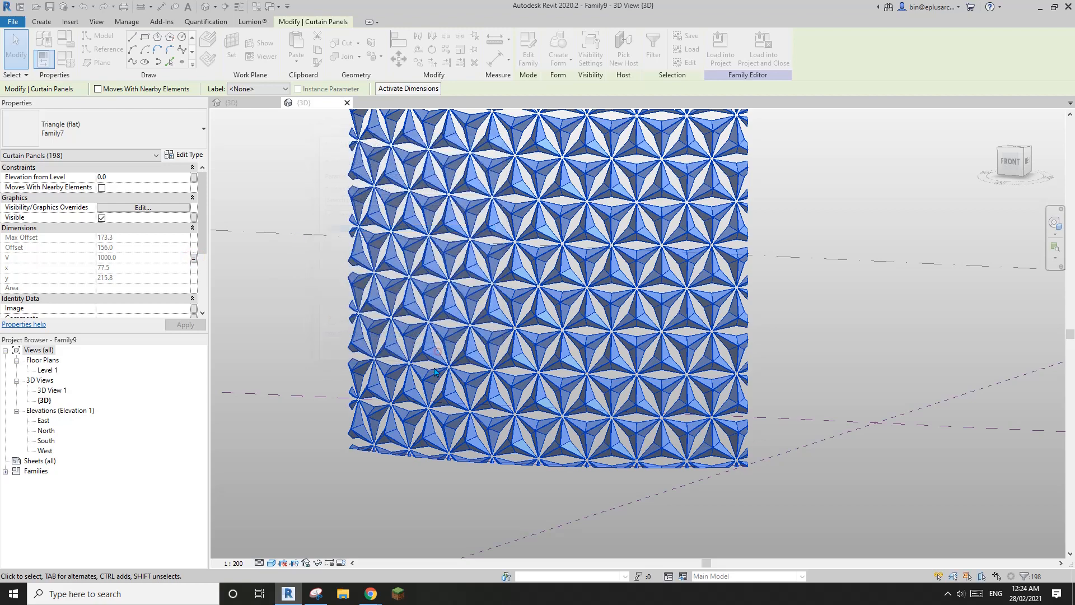
scroll(594, 378, "up", 1)
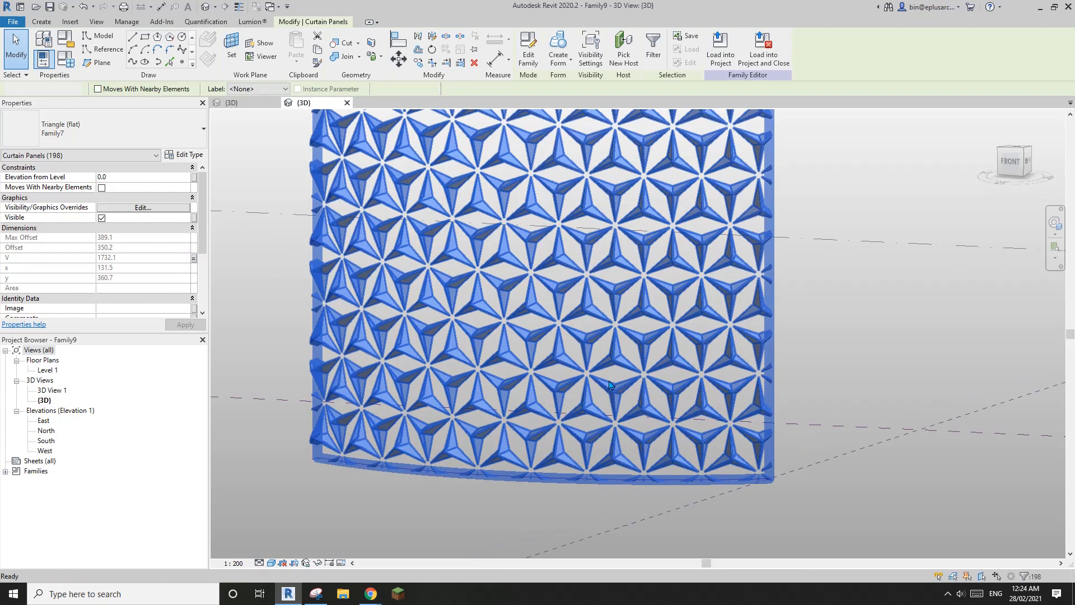
key("Escape")
Step: Reselect all 198 panels and set their Percentage to 0
scroll(560, 362, "up", 3)
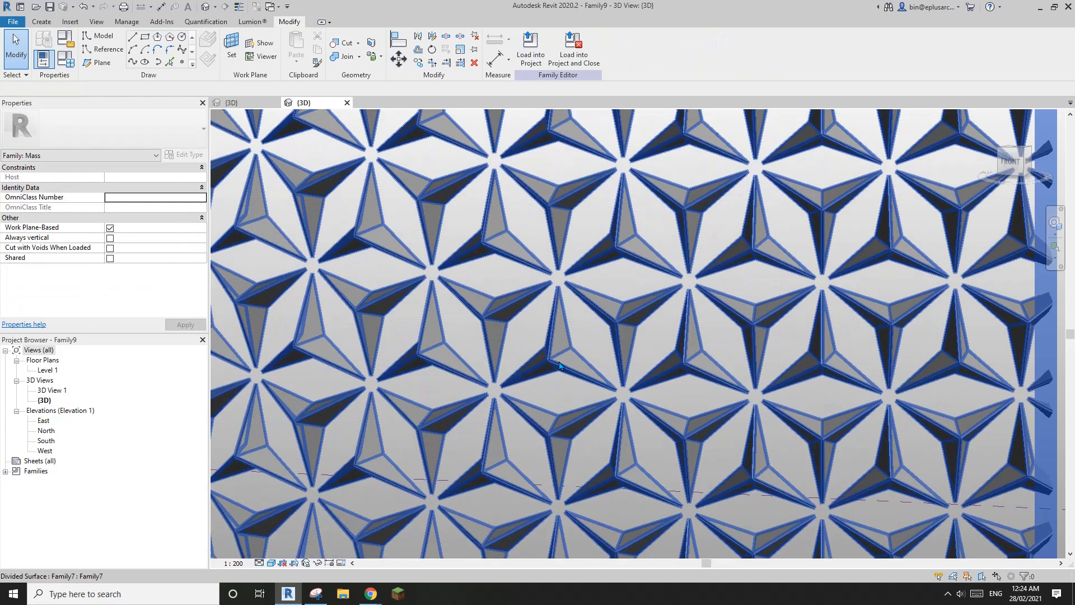
left_click(559, 364)
key("s")
key("a")
scroll(132, 267, "down", 3)
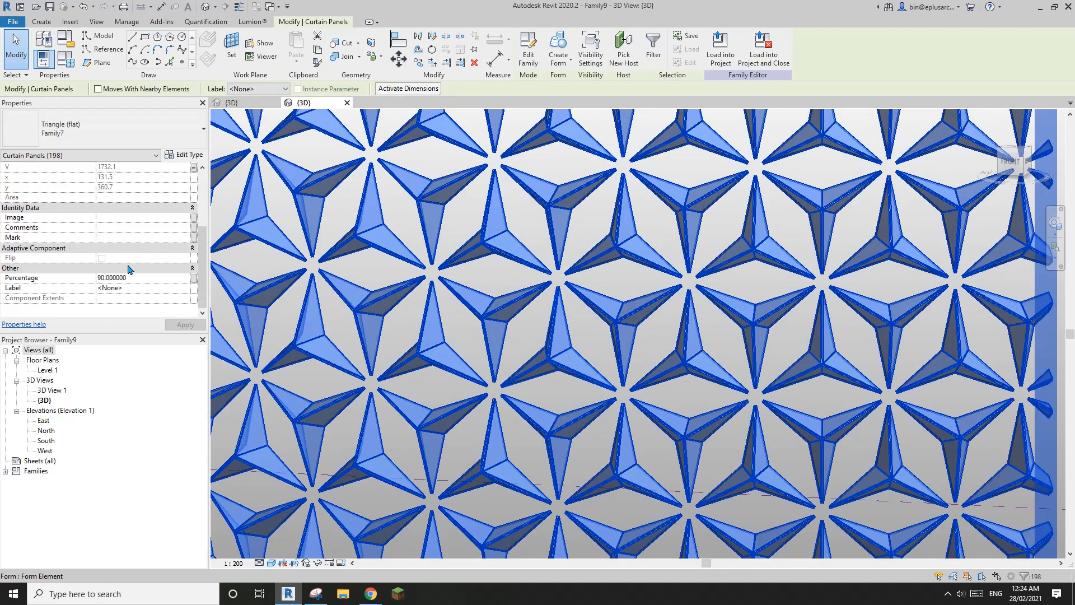
left_click(154, 278)
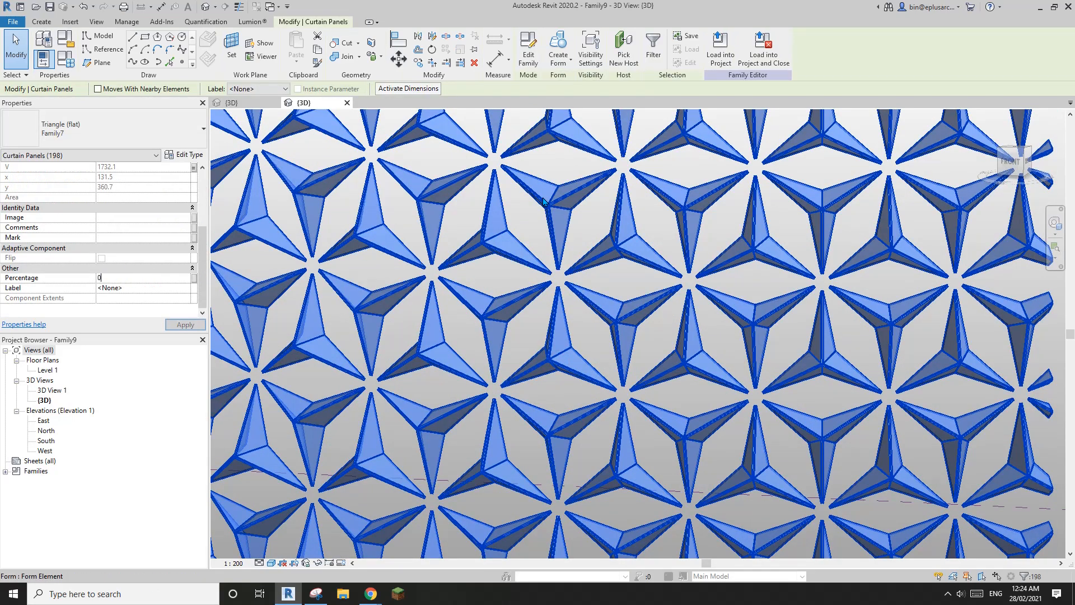
key("Return")
Step: Try Percentage 100 on all 198 panels
scroll(570, 283, "down", 5)
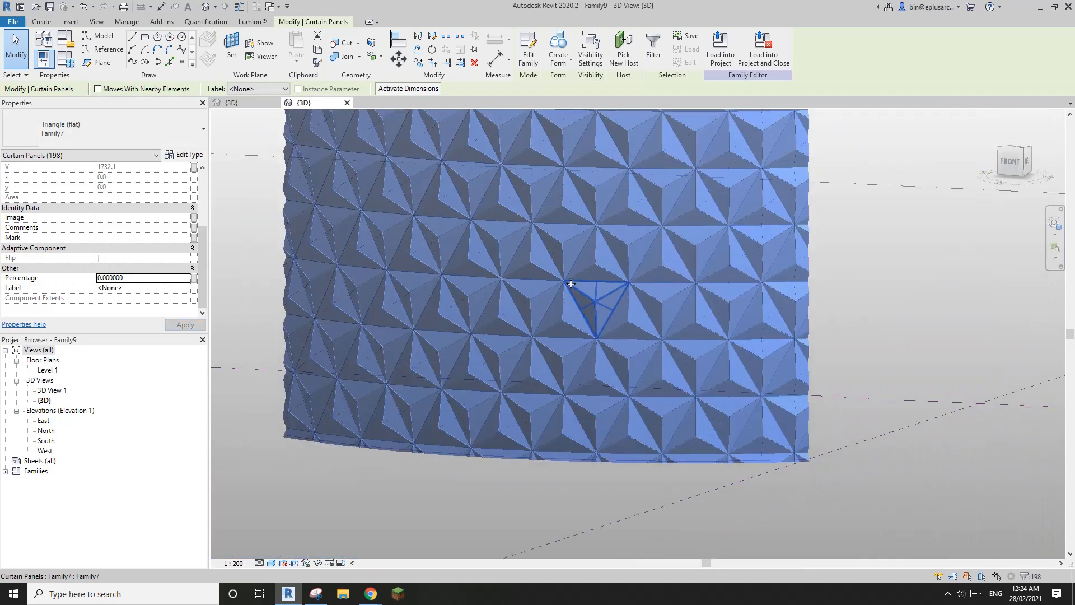
left_click(174, 279)
type("1")
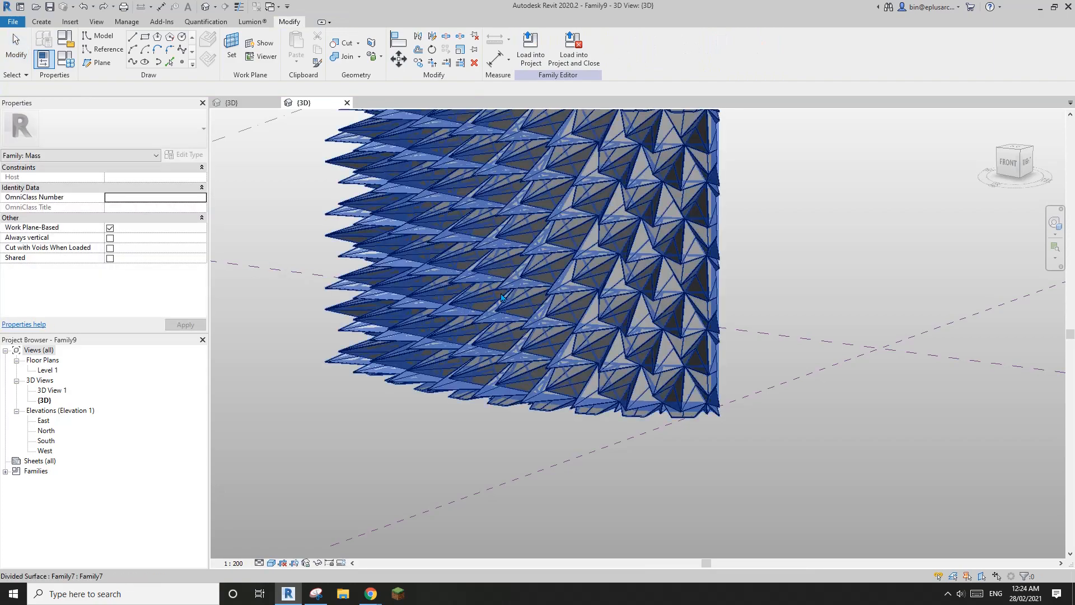
middle_click_drag(543, 311, 587, 298, "shift")
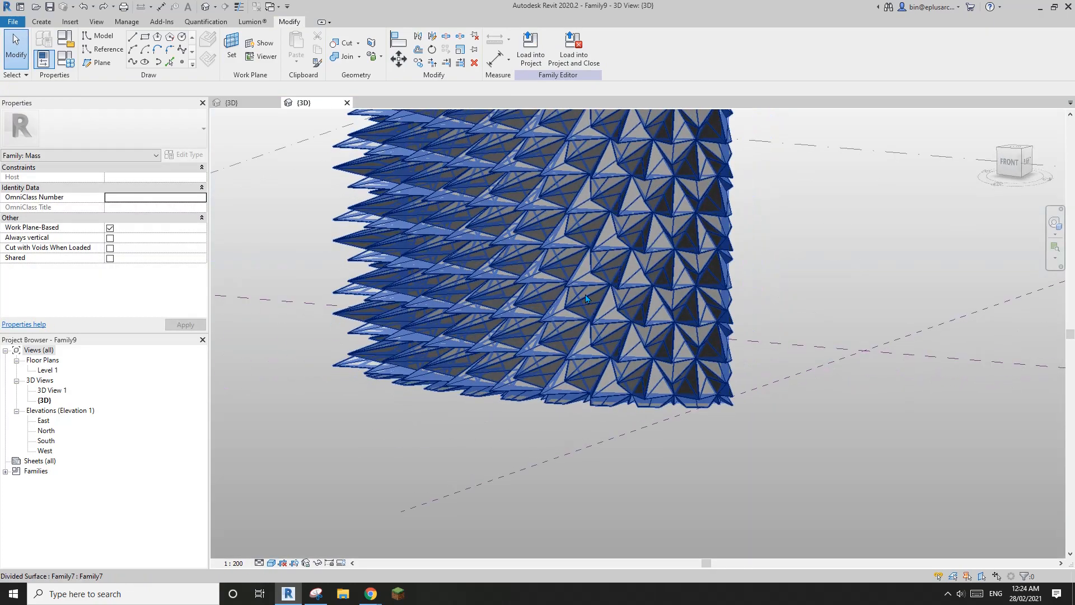
left_click(566, 263)
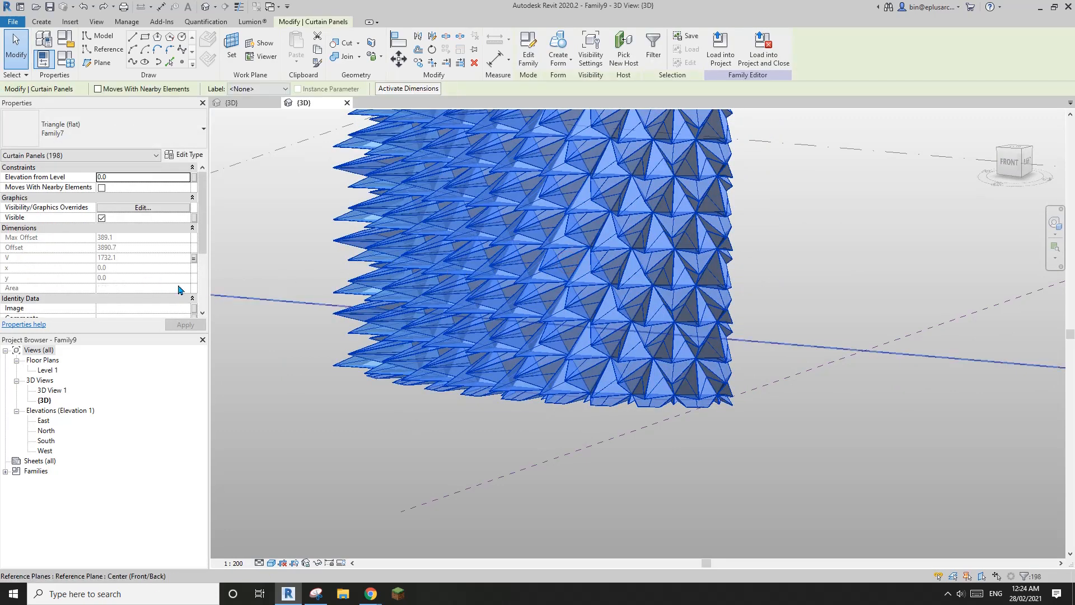
left_click(203, 286)
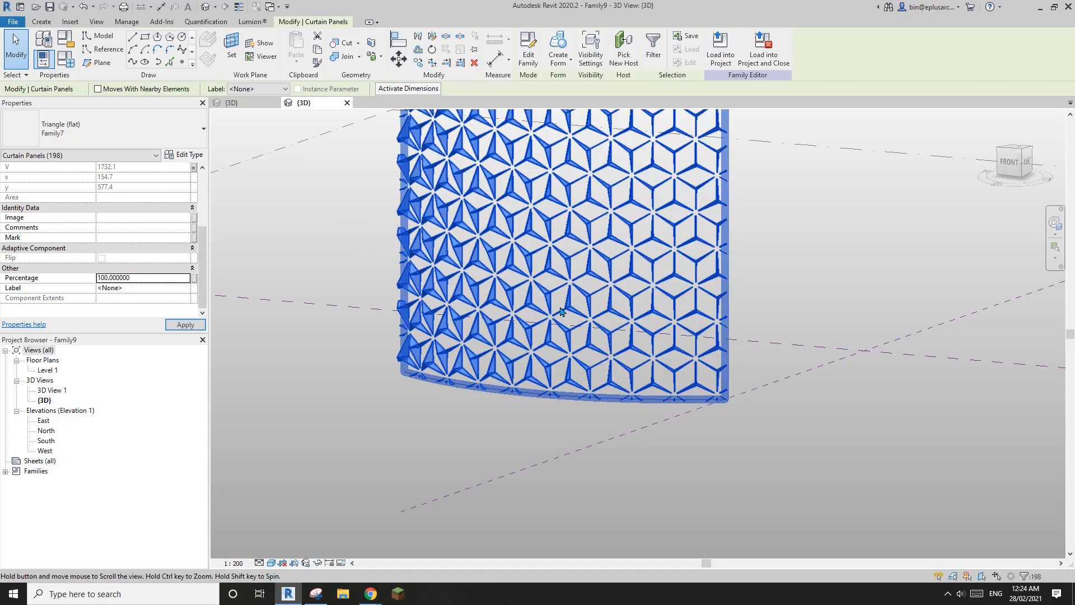
Step: Apply Percentage 80 to all panels, then return it to 0
middle_click_drag(515, 269, 489, 350, "shift")
left_click(149, 283)
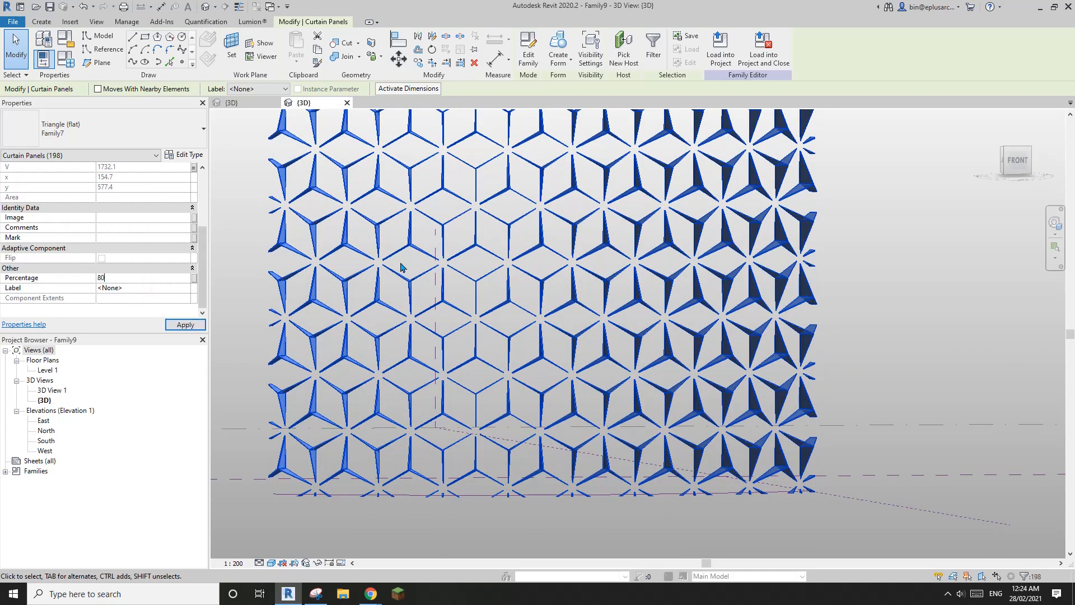
left_click(169, 279)
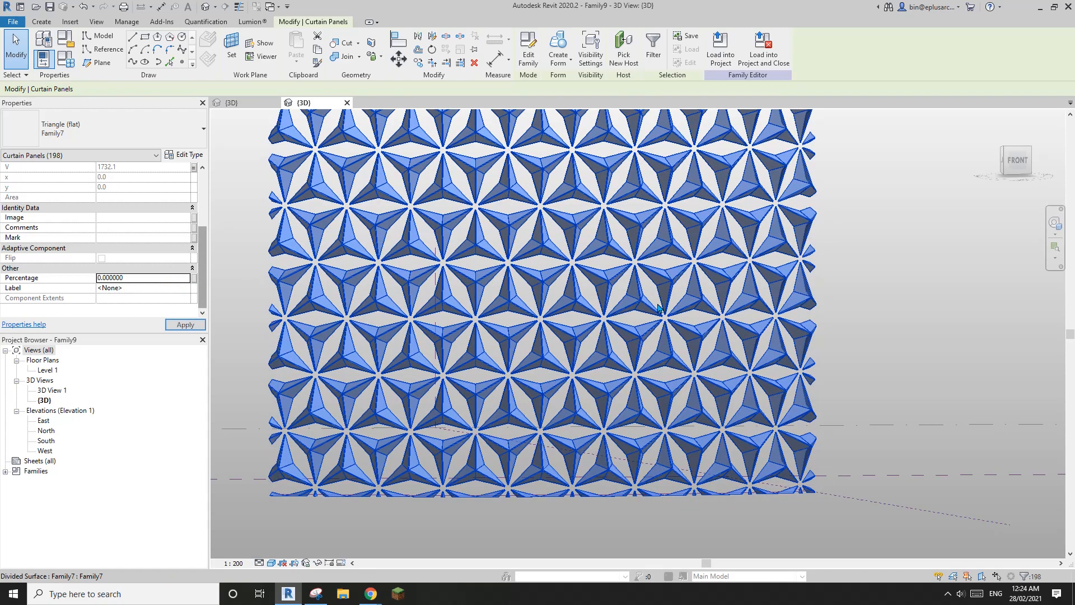
key("Escape")
middle_click_drag(648, 303, 576, 354, "shift")
scroll(543, 307, "up", 10)
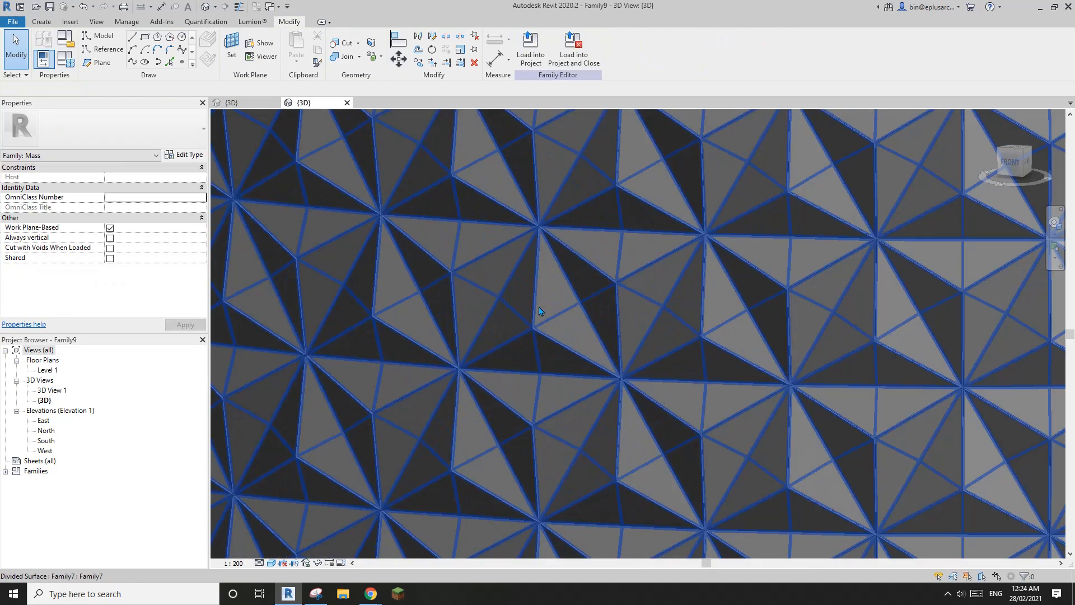
Step: Step one panel's Percentage through 80 and 90 to 99, then deselect it
left_click(539, 306)
scroll(503, 331, "down", 3)
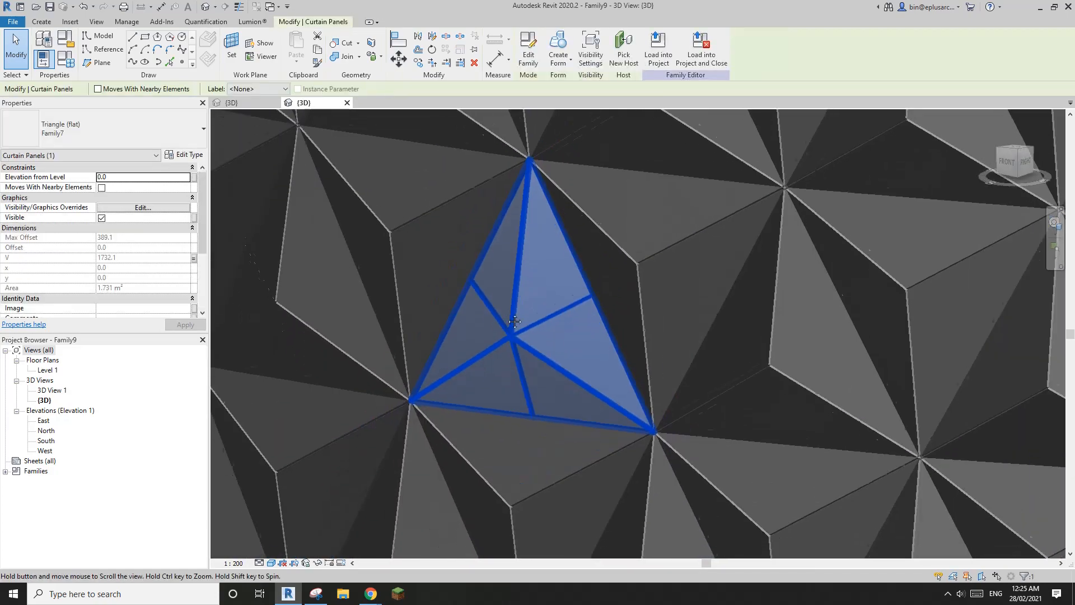
scroll(141, 299, "down", 3)
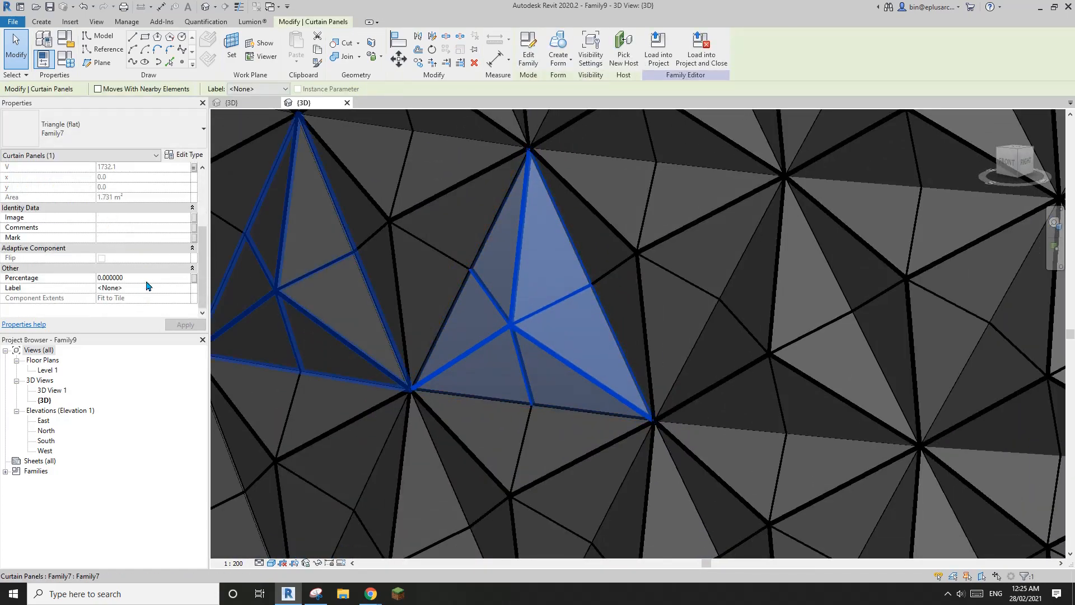
left_click(146, 280)
type("80")
key("Return")
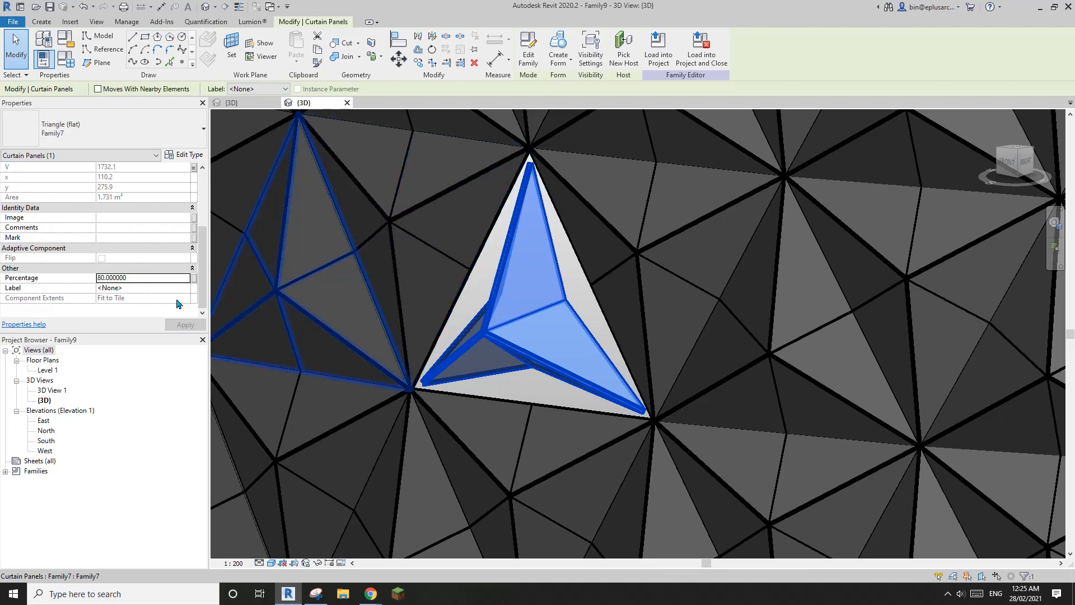
type("90")
key("Return")
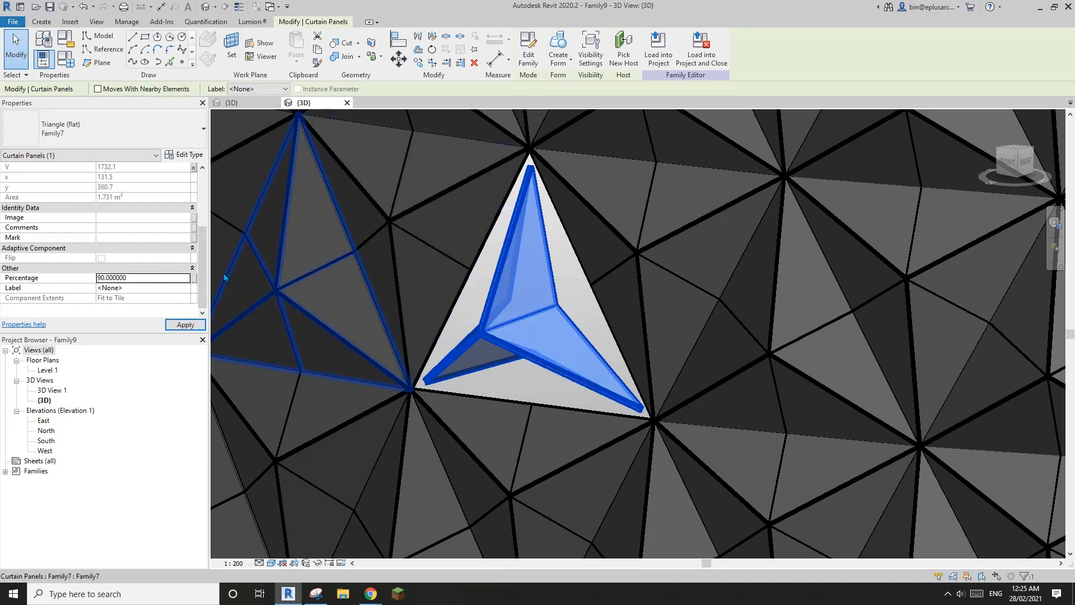
type("99")
key("Return")
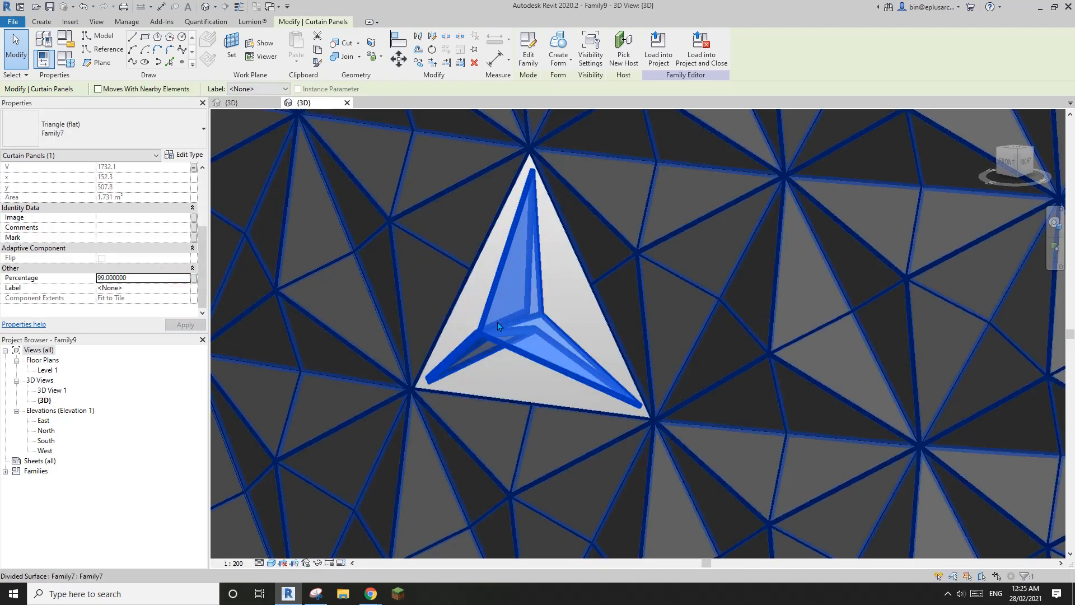
key("Escape")
scroll(497, 321, "down", 2)
middle_click_drag(497, 321, 591, 390, "shift")
scroll(640, 332, "down", 2)
scroll(539, 363, "down", 3)
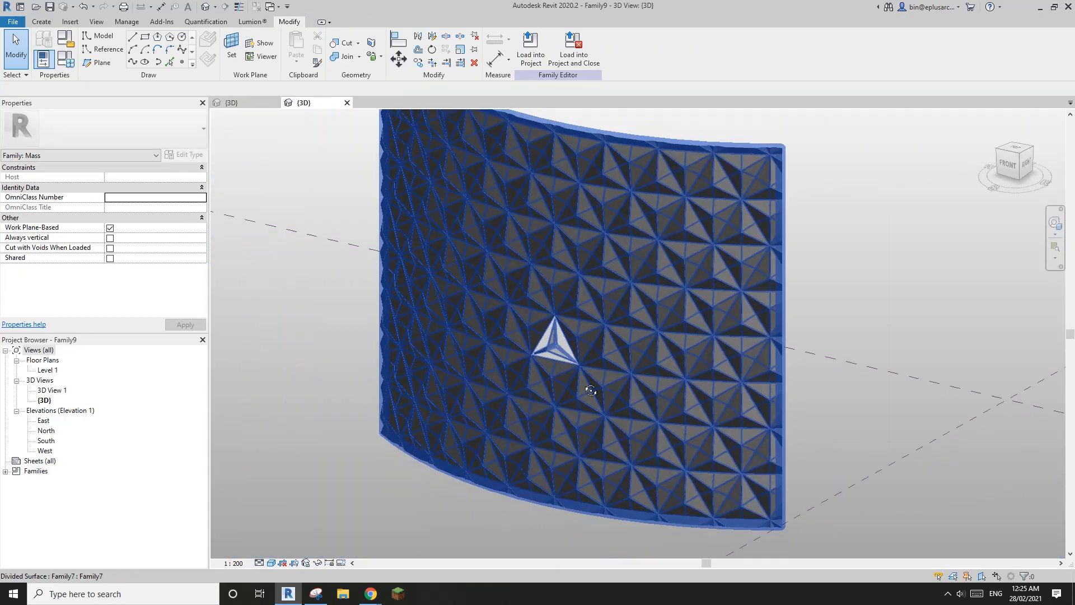
Step: Change the divided surface's Border Tile from Partial to Overhanging and apply it
left_click(678, 360)
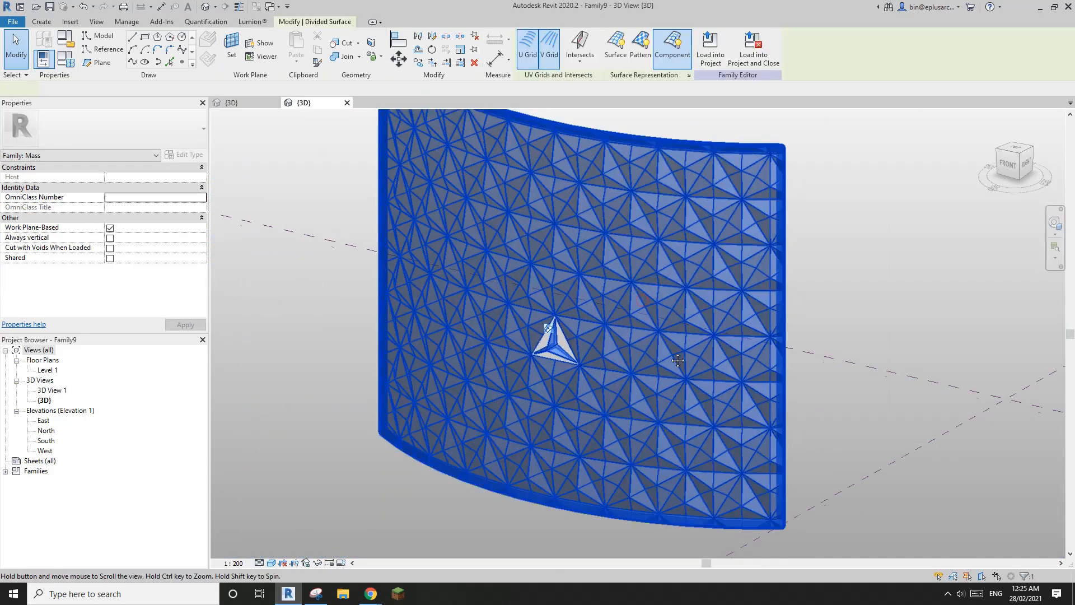
middle_click_drag(678, 360, 665, 414)
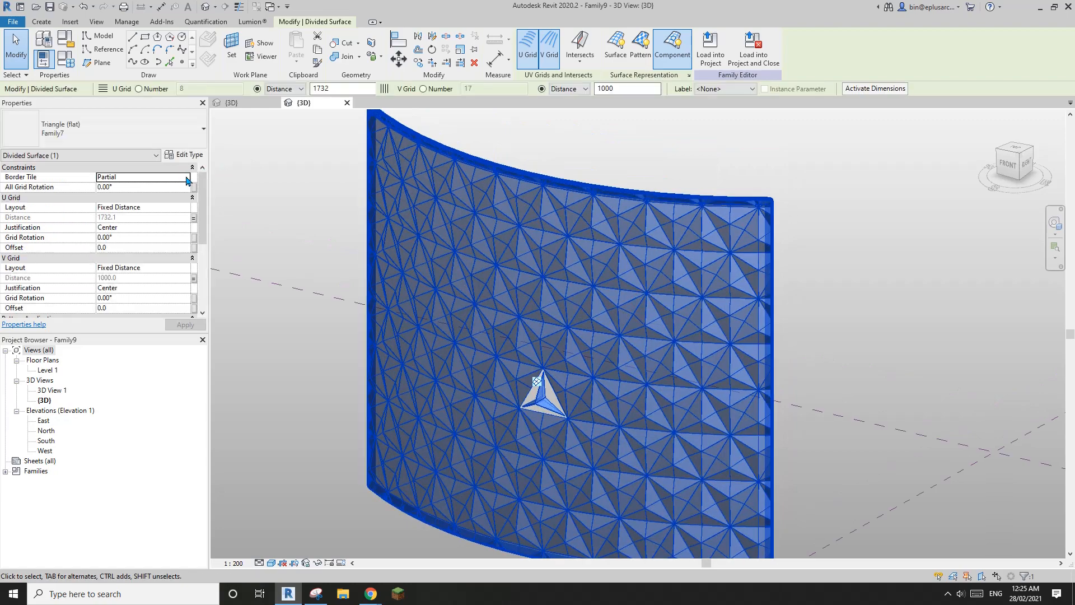
left_click(187, 178)
left_click(117, 207)
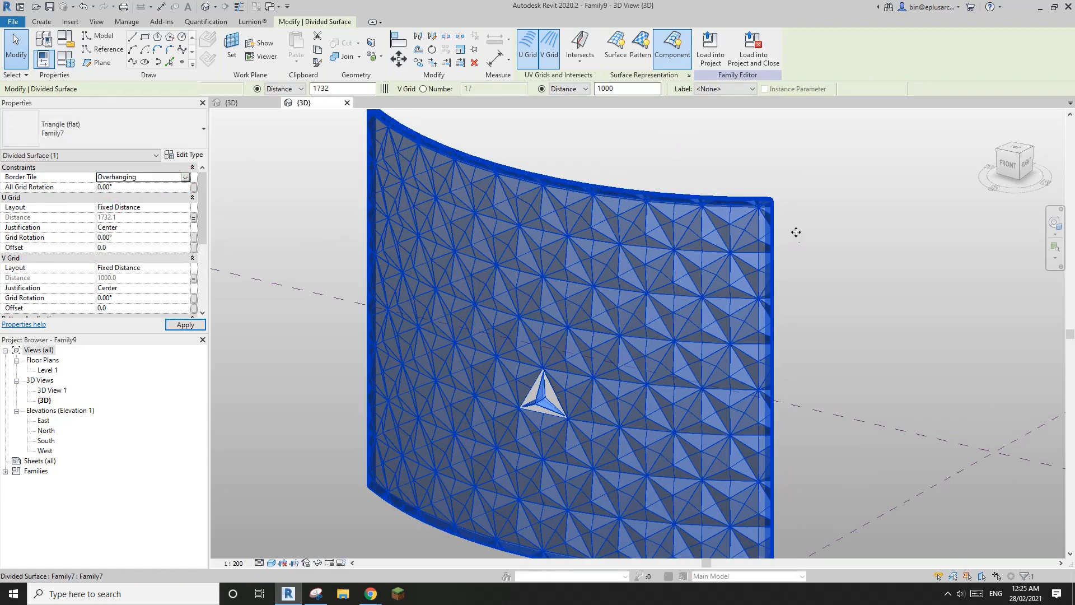
middle_click_drag(796, 231, 792, 215)
left_click(796, 232)
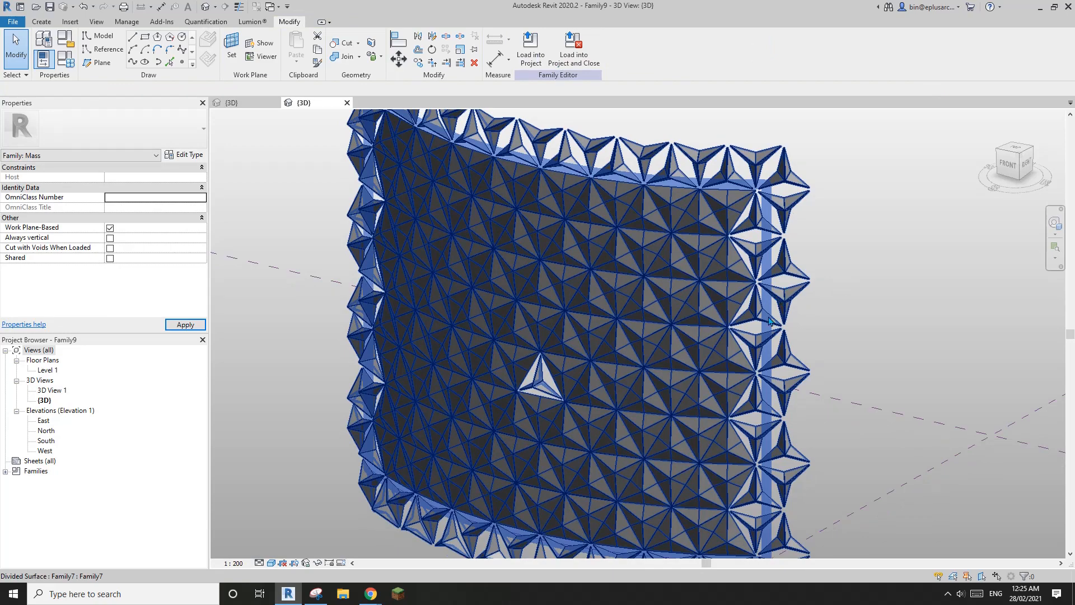
scroll(777, 302, "down", 3)
middle_click_drag(795, 274, 769, 271, "shift")
scroll(787, 215, "up", 2)
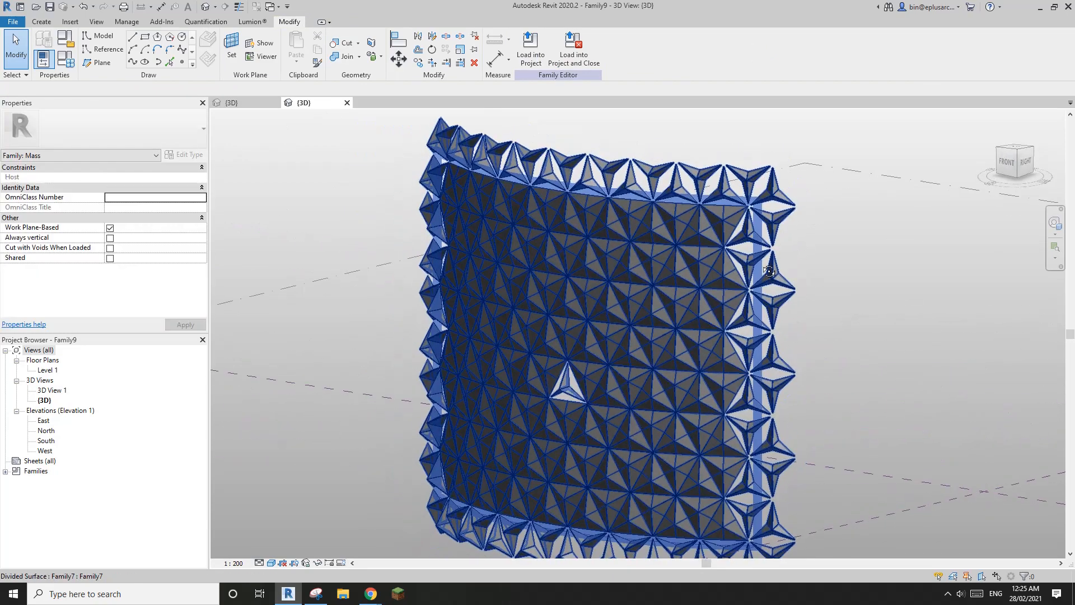
key("Tab")
Step: Select all 198 Family7 panel instances and associate their V parameter with a family parameter
left_click(773, 226)
key("s")
key("a")
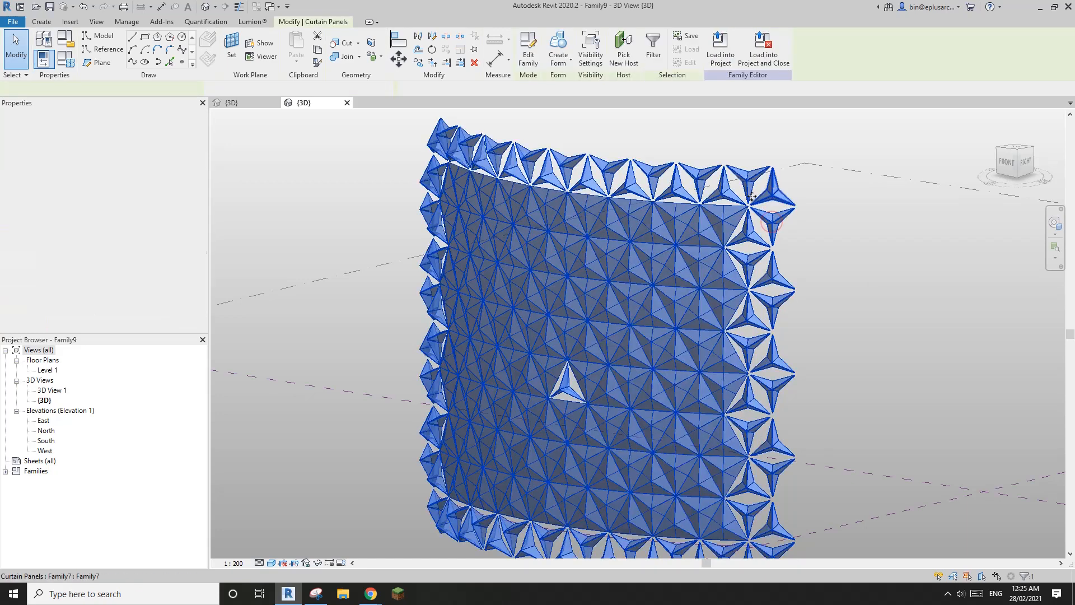
left_click(194, 258)
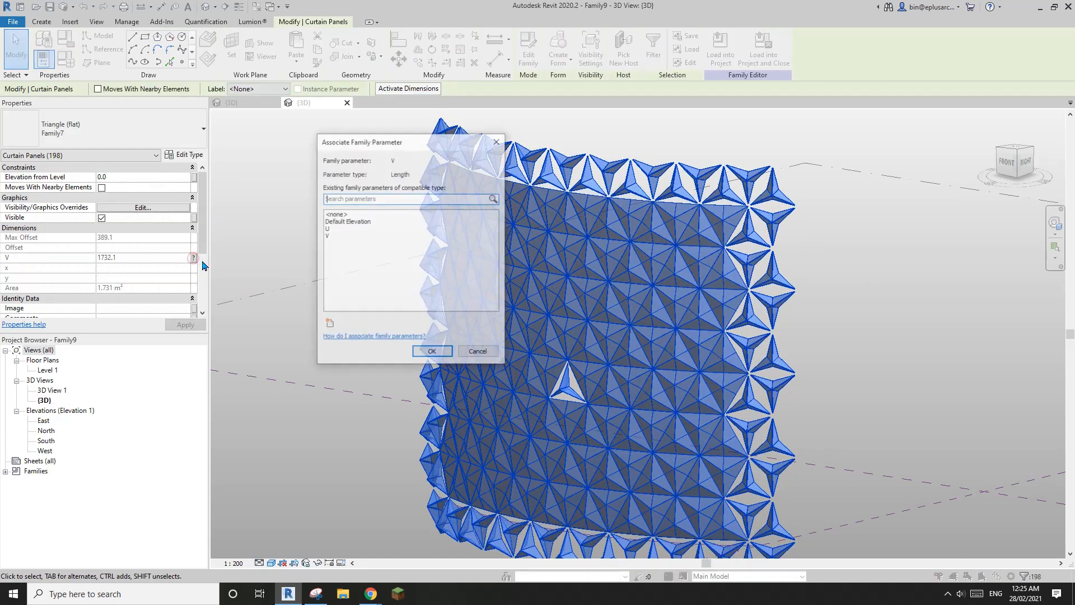
left_click(432, 353)
Step: Change the panels' Percentage from 50 to 70 and apply it to all panels
scroll(203, 284, "down", 3)
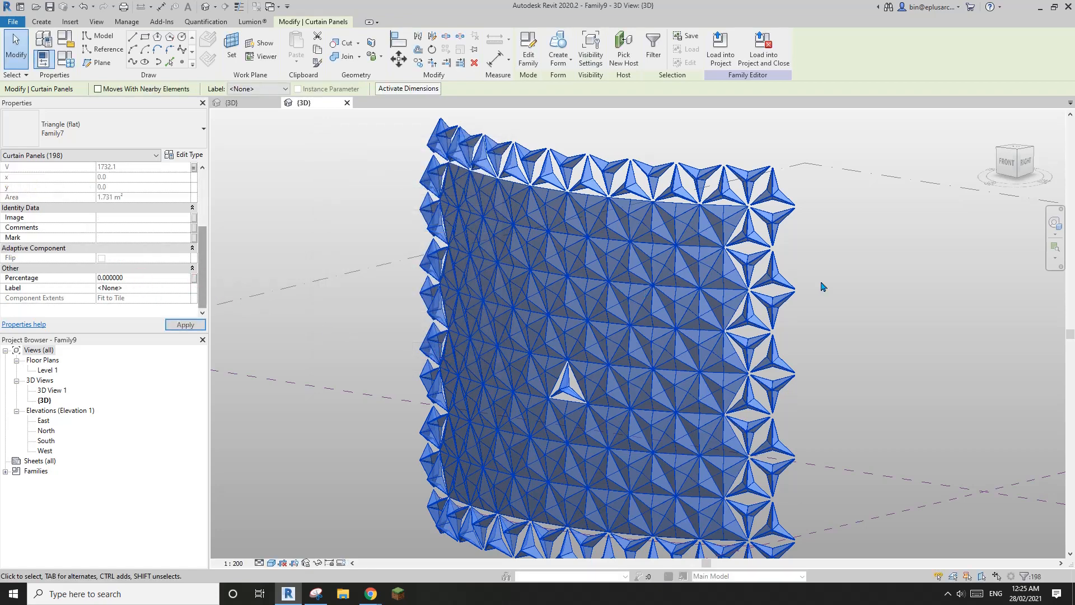
left_click(163, 280)
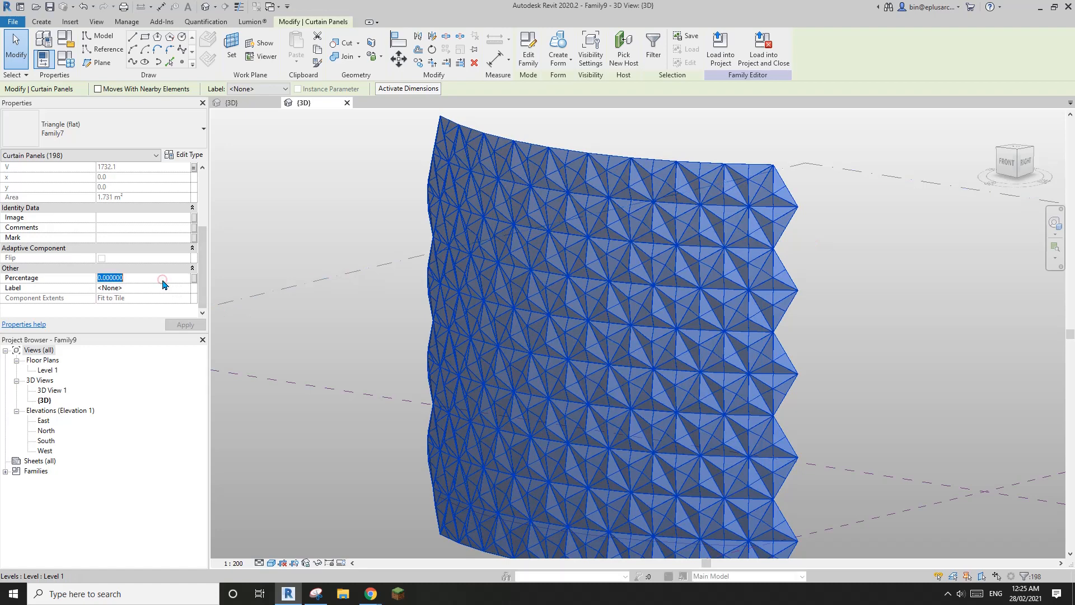
key("Return")
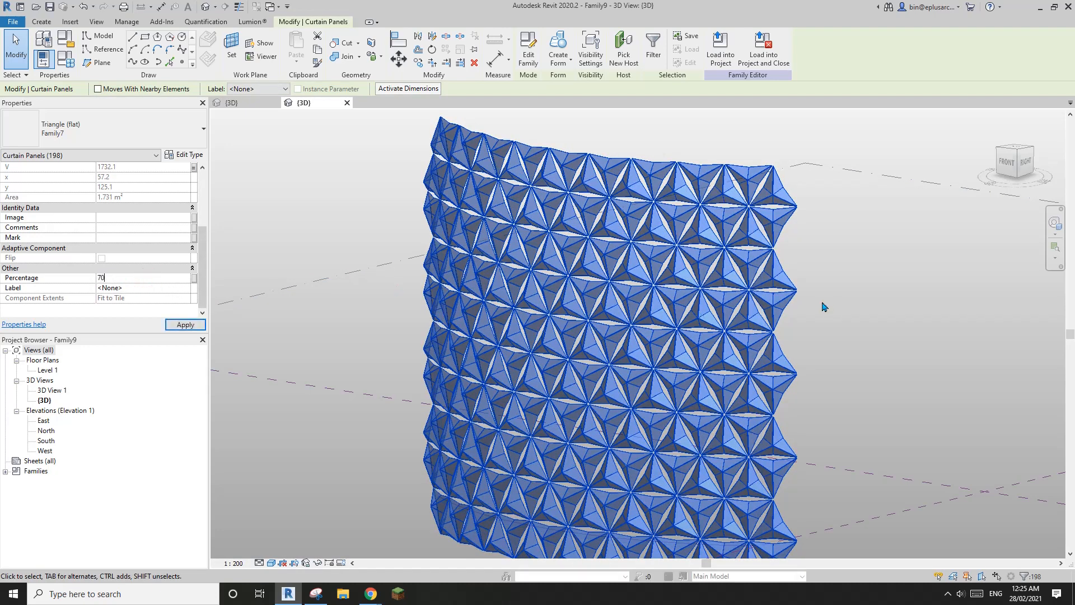
type("70")
left_click(823, 307)
Step: Orbit back and forth around the finished panel wall to review it
middle_click_drag(822, 307, 821, 374, "shift")
scroll(730, 393, "up", 2)
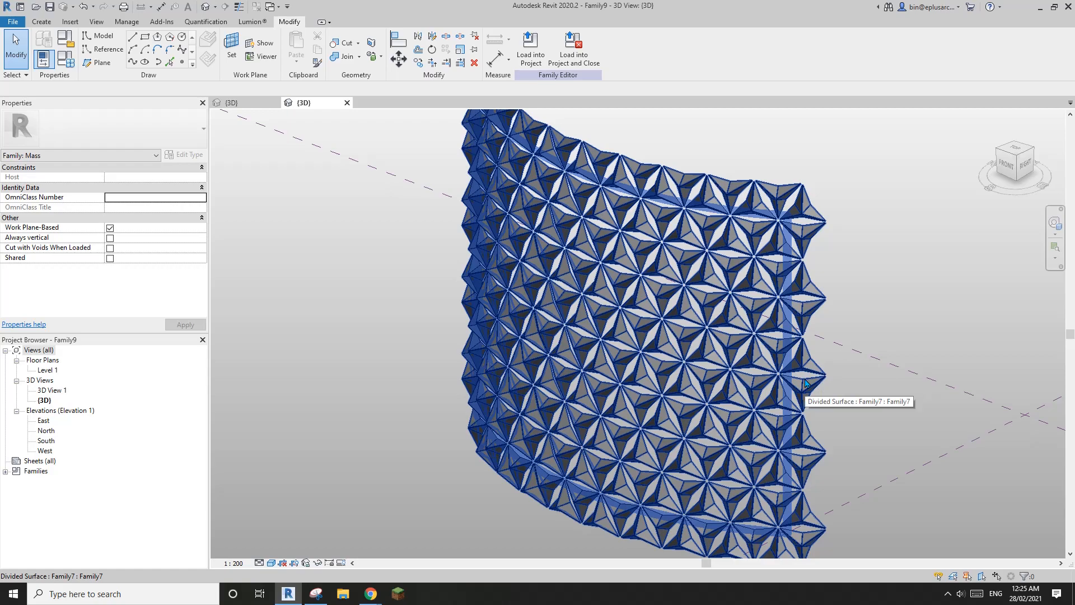
mouse_move(755, 391)
middle_mouse_down("shift")
mouse_move(919, 379)
mouse_move(754, 381)
middle_mouse_up("shift")
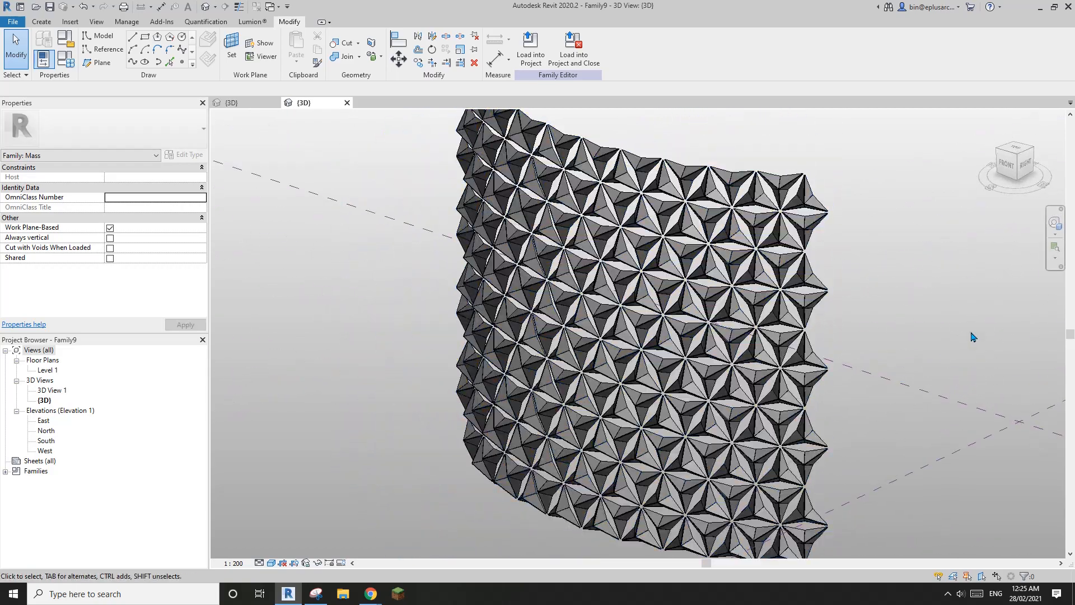